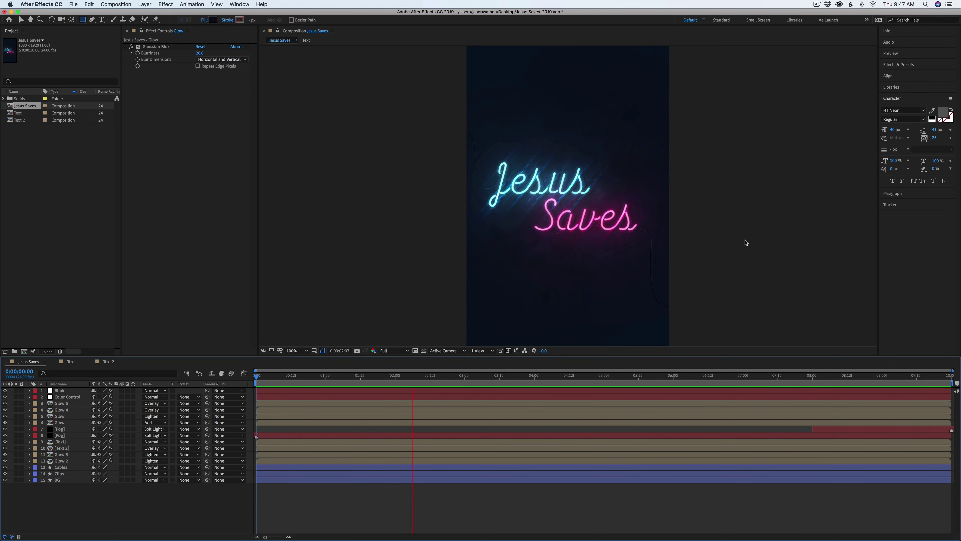
- Create a new composition named Neon Text at 1080 × 1920 px, 24 fps and 10 seconds long
{"action": "key", "text": "space"}
{"action": "key", "text": "super+n"}
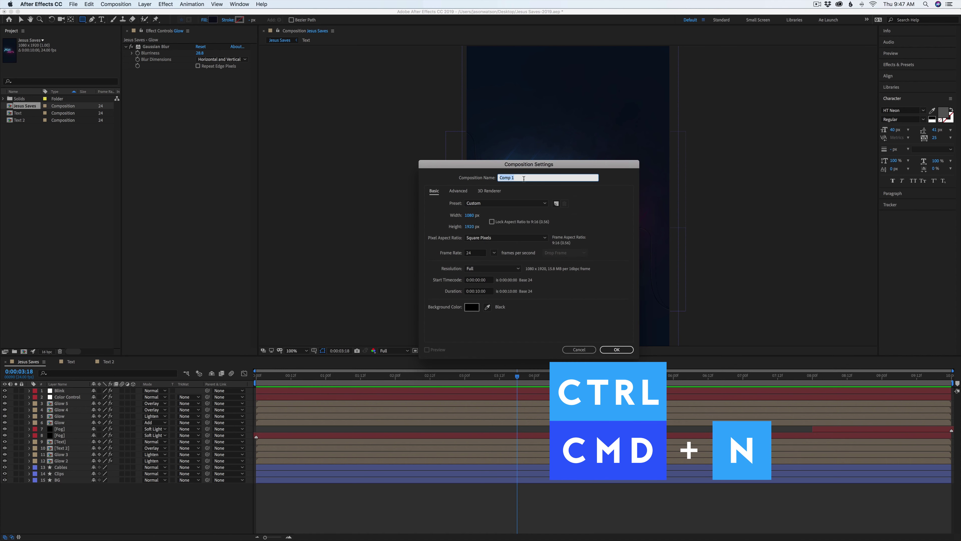
{"action": "type", "text": "Neon Text"}
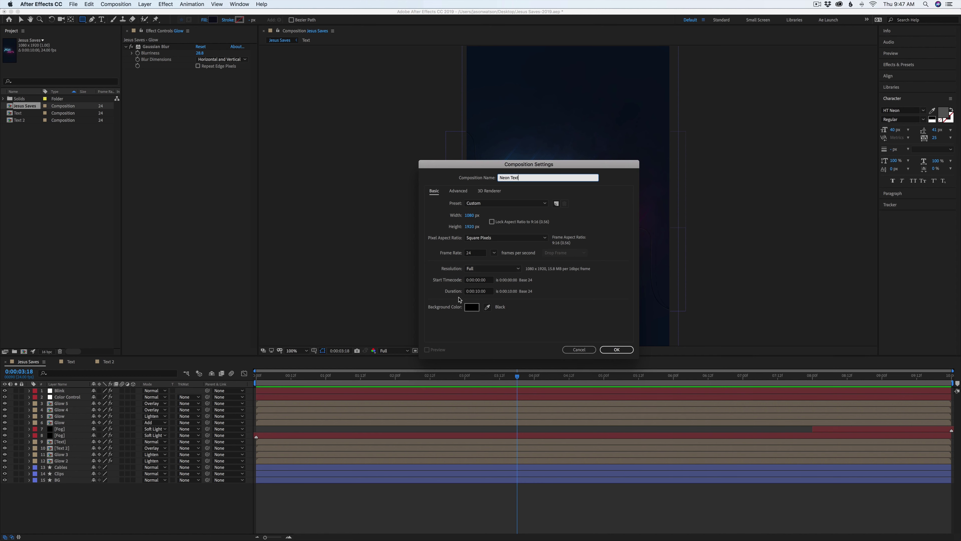
{"action": "left_click", "coordinate": [624, 350]}
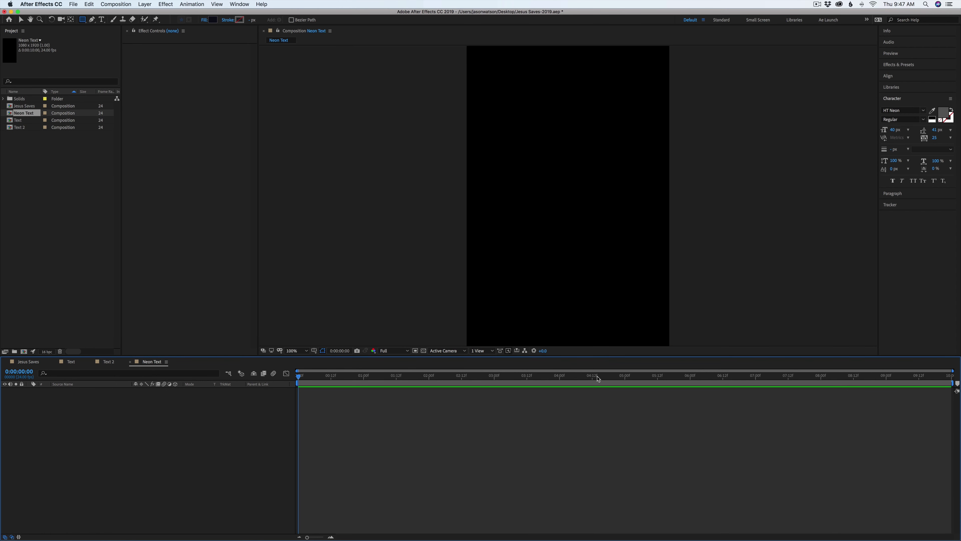
- Draw a rectangle shape slightly larger than the whole frame and fill it with the background colour 090C1A from the Expressions note
{"action": "key", "text": "comma"}
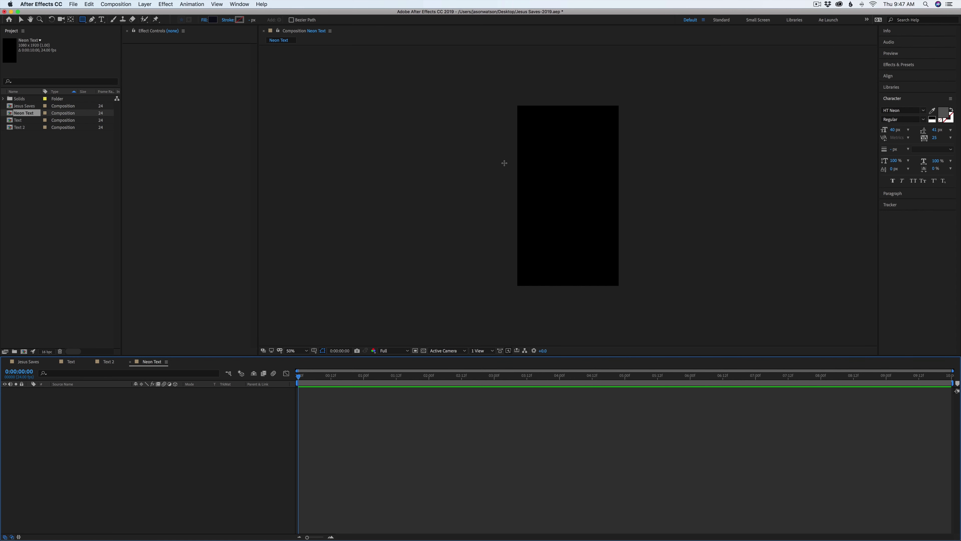
{"action": "left_click_drag", "start_coordinate": [517, 99], "coordinate": [622, 289]}
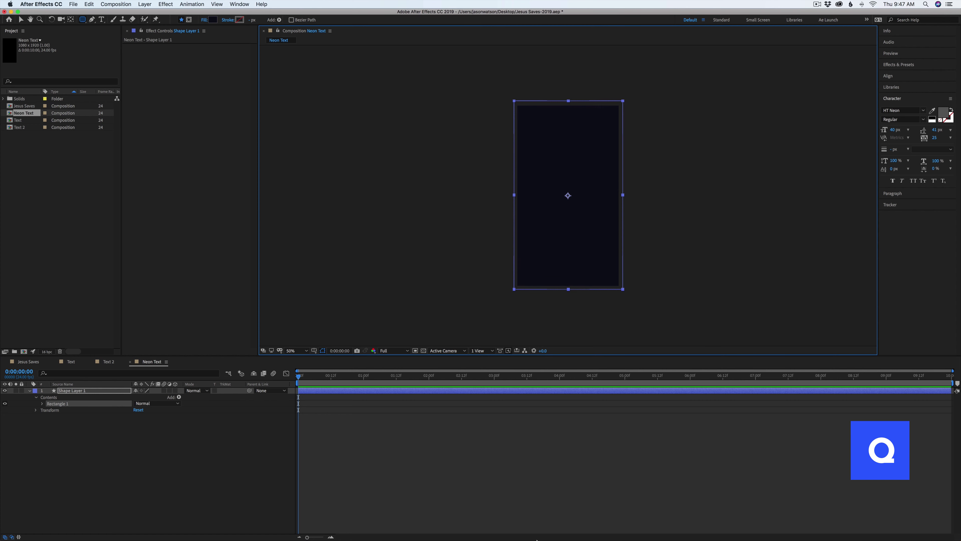
{"action": "left_click", "coordinate": [534, 529]}
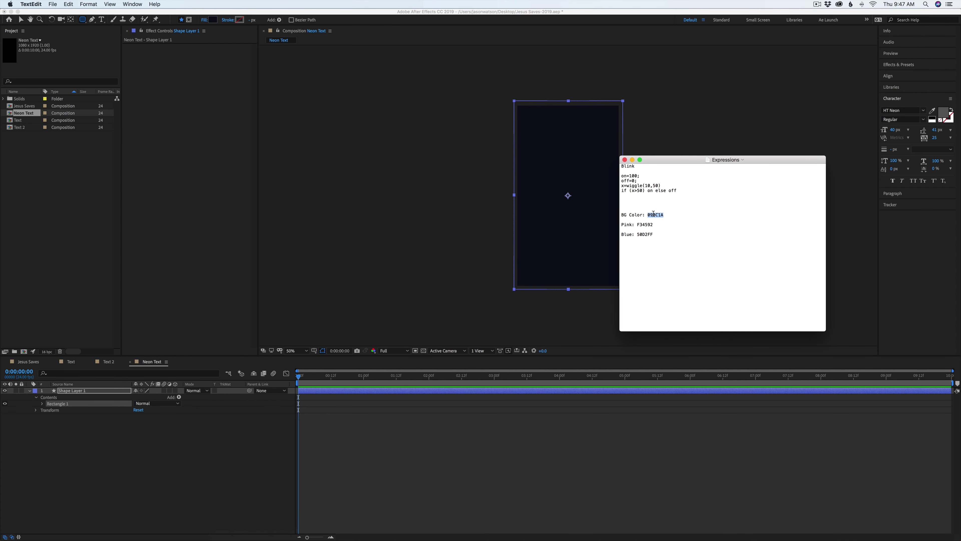
{"action": "left_click", "coordinate": [545, 210]}
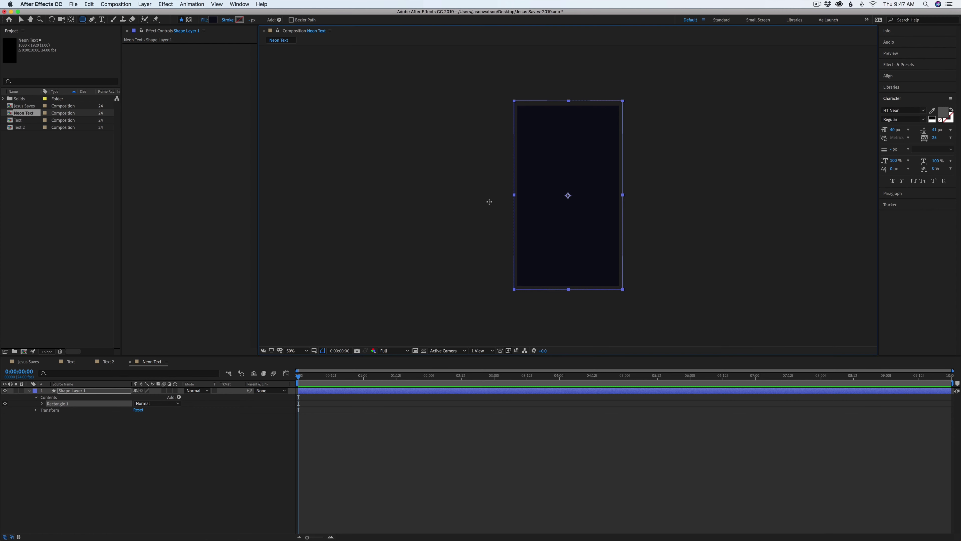
{"action": "left_click", "coordinate": [211, 21]}
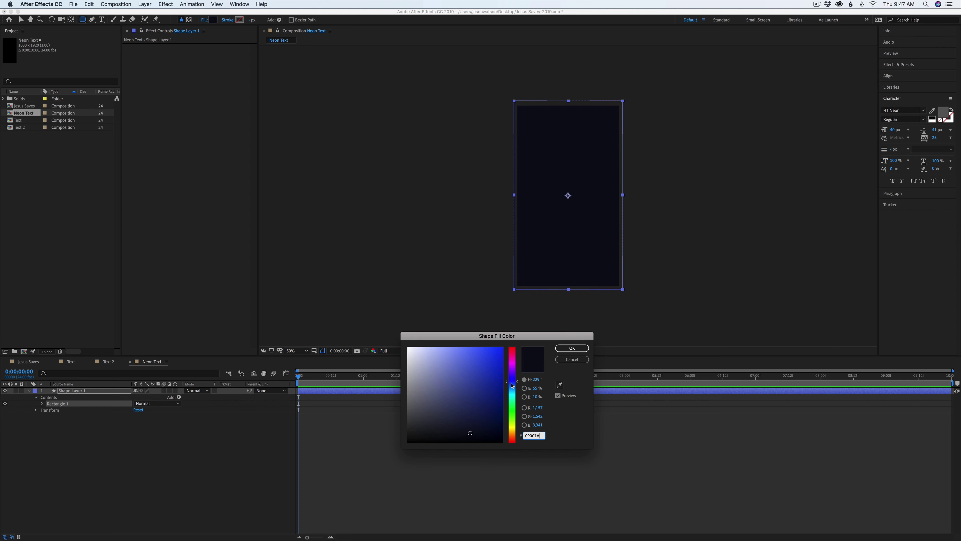
{"action": "left_click", "coordinate": [572, 349]}
- Rename the rectangle shape layer as BG and collapse its properties
{"action": "left_click", "coordinate": [81, 389]}
{"action": "key", "text": "Return"}
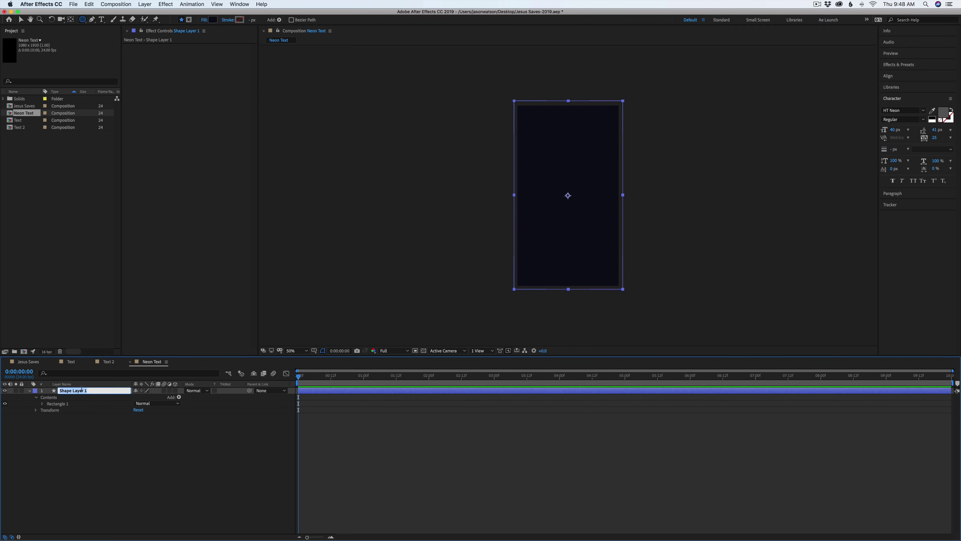
{"action": "type", "text": "BG"}
{"action": "key", "text": "Return"}
{"action": "left_click", "coordinate": [31, 391]}
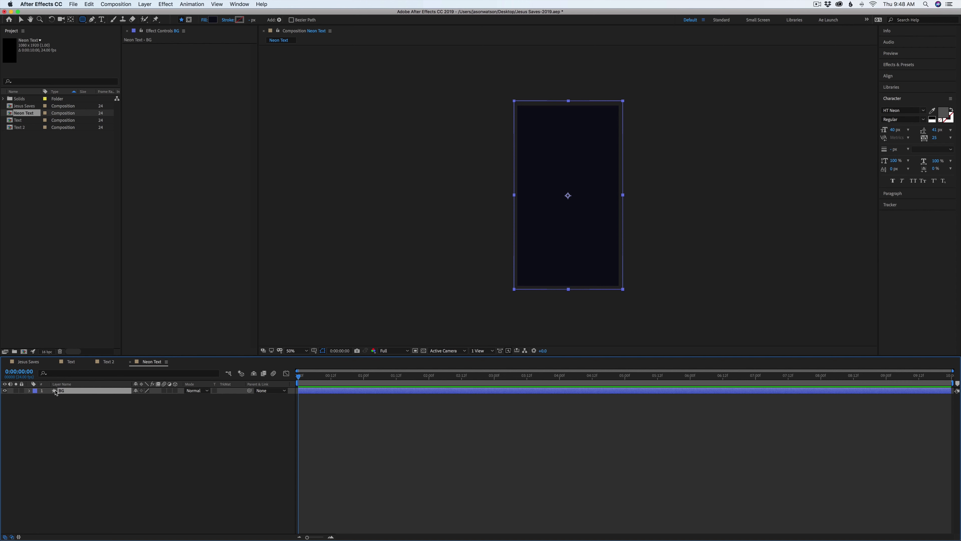
{"action": "left_click", "coordinate": [242, 437]}
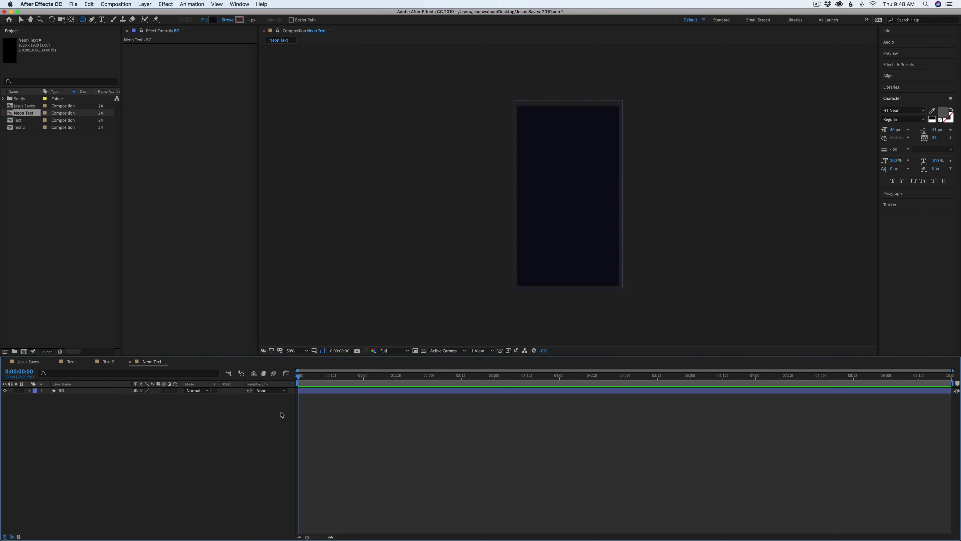
- Look up the HT Neon font on the Adobe Fonts website, check its activation, and return to After Effects
{"action": "left_click", "coordinate": [924, 111]}
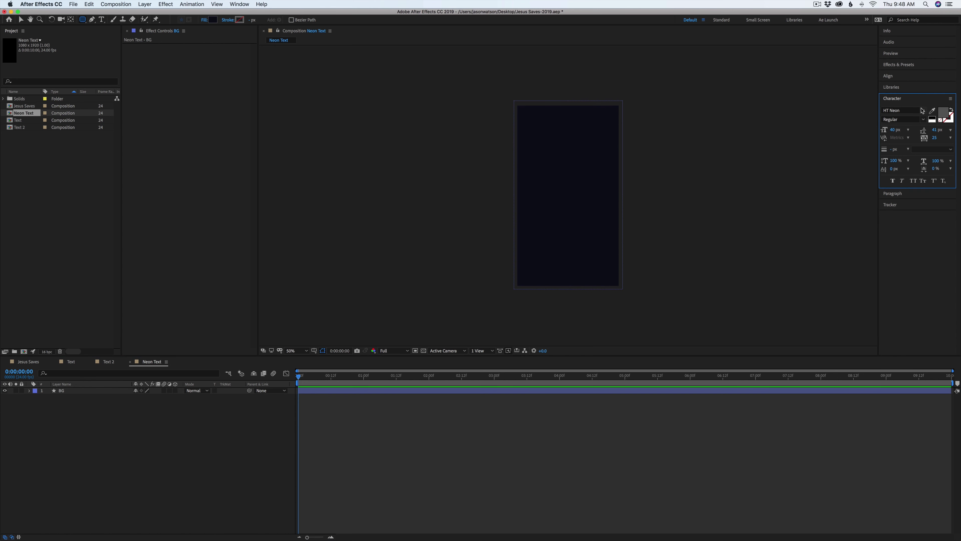
{"action": "left_click", "coordinate": [923, 114]}
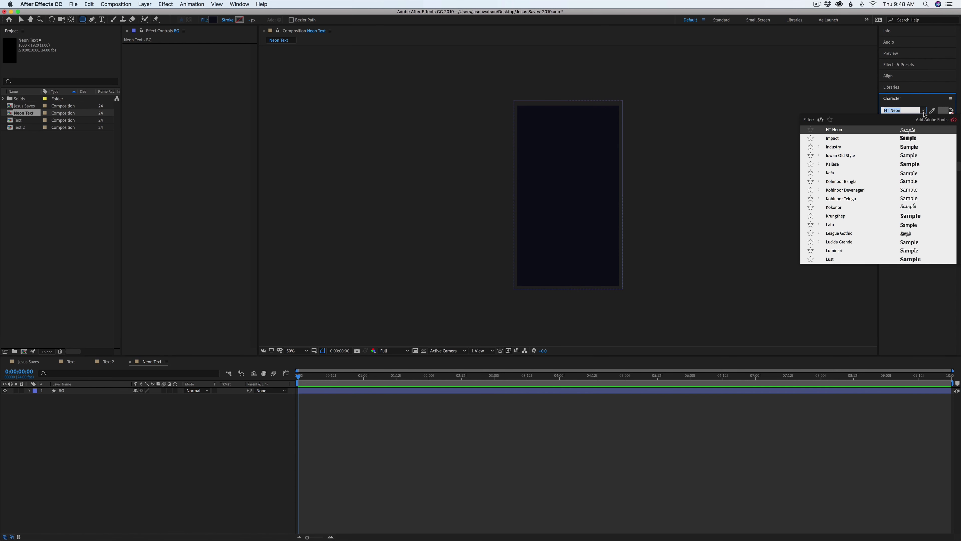
{"action": "left_click", "coordinate": [954, 121]}
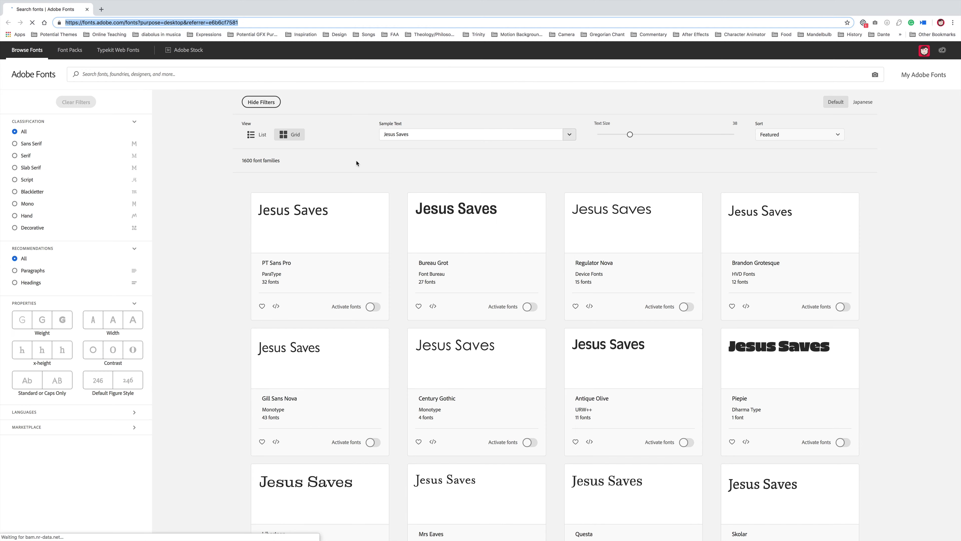
{"action": "left_click", "coordinate": [139, 74]}
{"action": "type", "text": "Neon"}
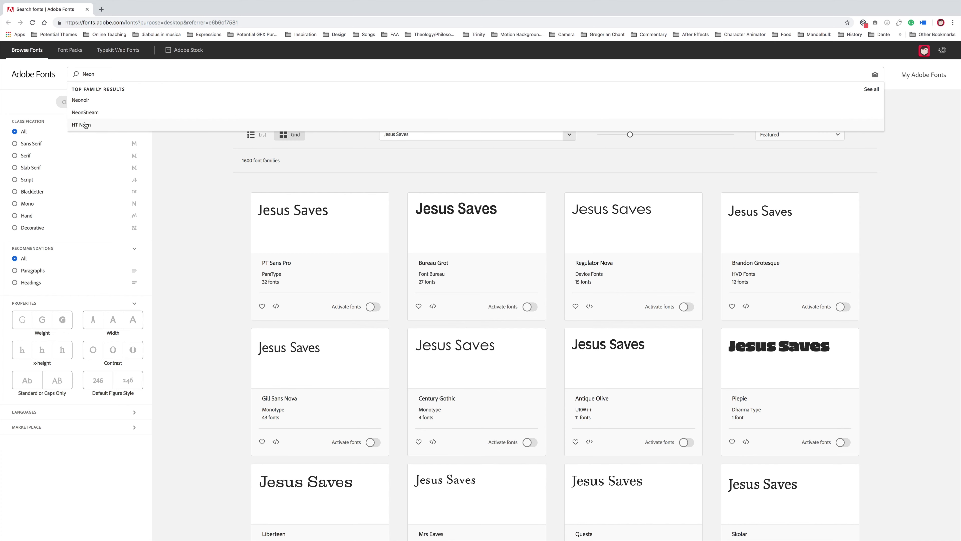
{"action": "left_click", "coordinate": [80, 126]}
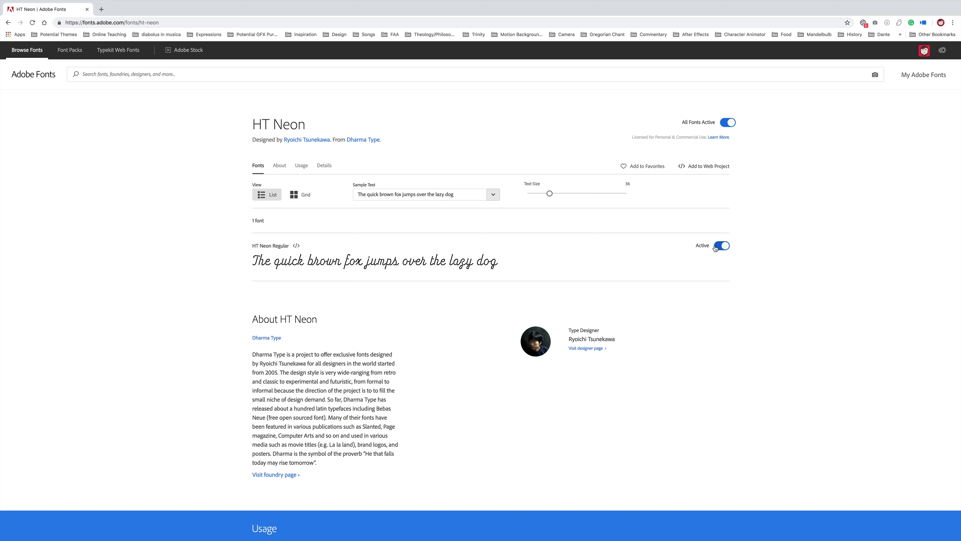
{"action": "key", "text": "ctrl+Left"}
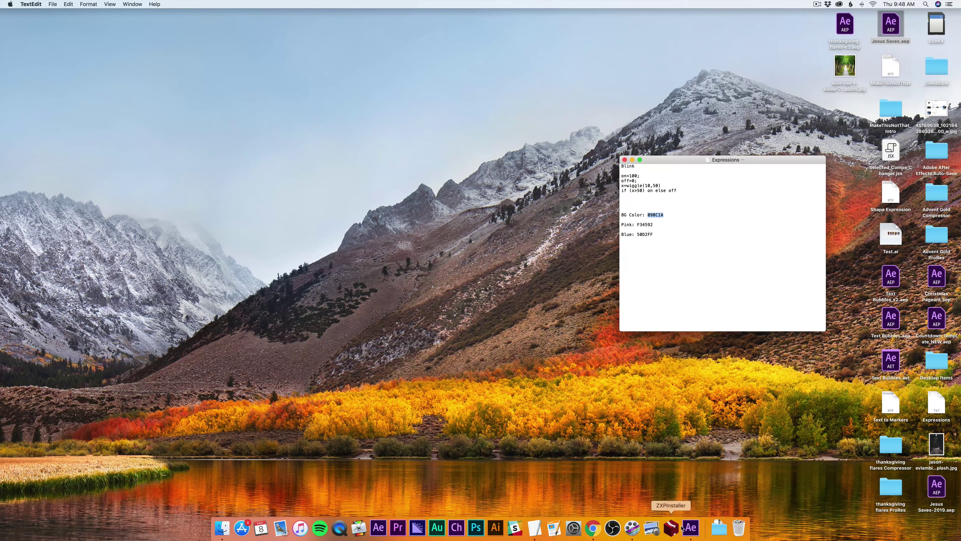
{"action": "left_click", "coordinate": [690, 528]}
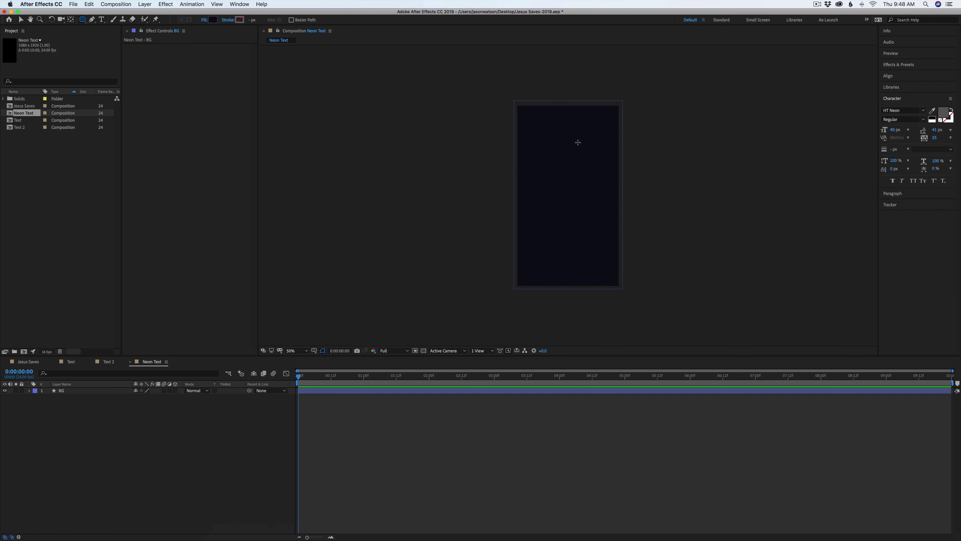
- Add a text layer reading "Jesus" in HT Neon in the upper middle of the frame
{"action": "key", "text": "t"}
{"action": "key", "text": "super+t"}
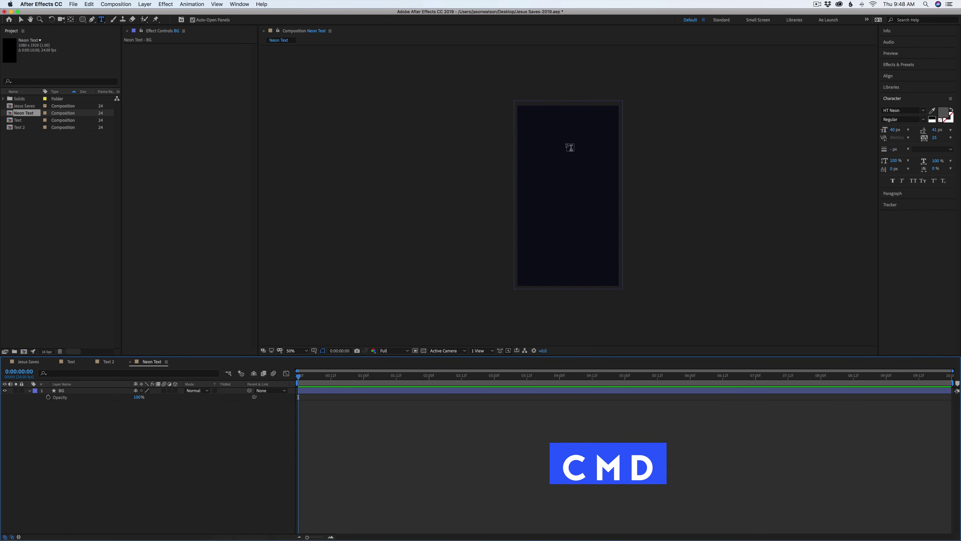
{"action": "left_click", "coordinate": [561, 186]}
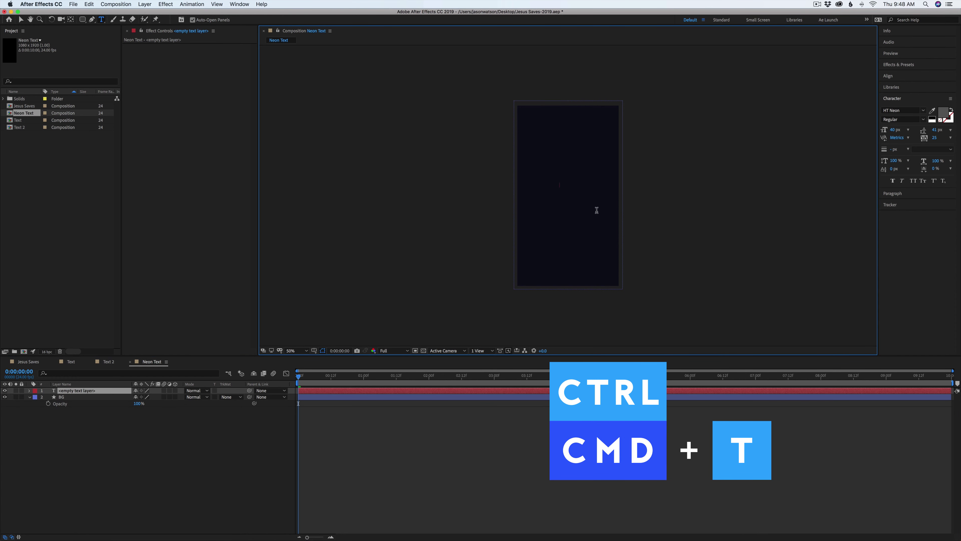
{"action": "type", "text": "Jesus"}
{"action": "left_click", "coordinate": [20, 20]}
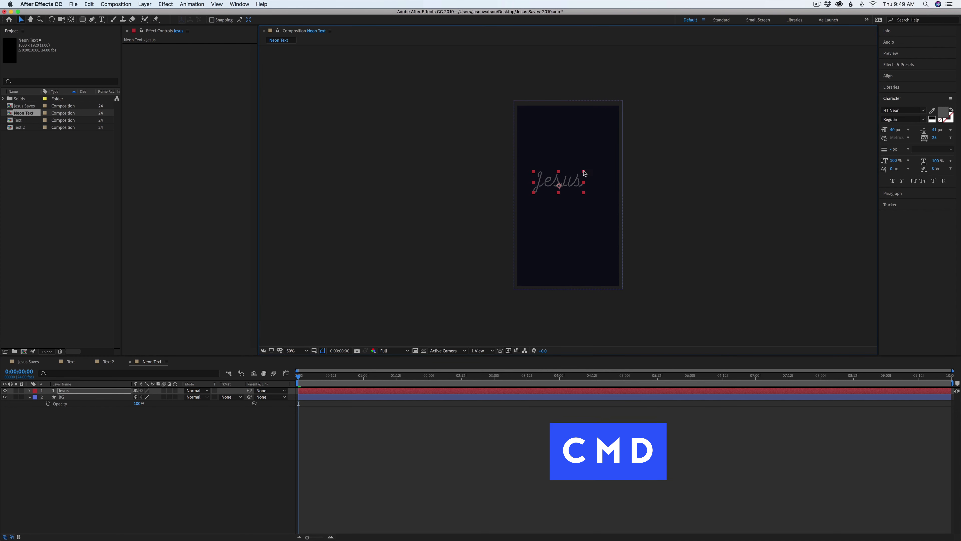
- Set the "Jesus" text's tracking to 0, enlarge it and place it slightly above the middle of the frame
{"action": "left_click_drag", "start_coordinate": [573, 181], "coordinate": [583, 190]}
{"action": "key", "text": "."}
{"action": "left_click", "coordinate": [936, 138]}
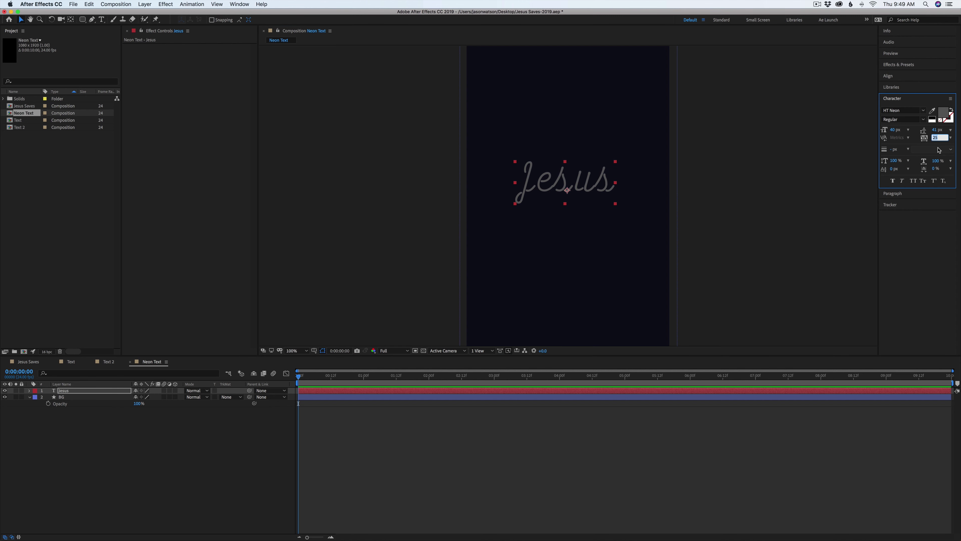
{"action": "type", "text": "0"}
{"action": "key", "text": "Return"}
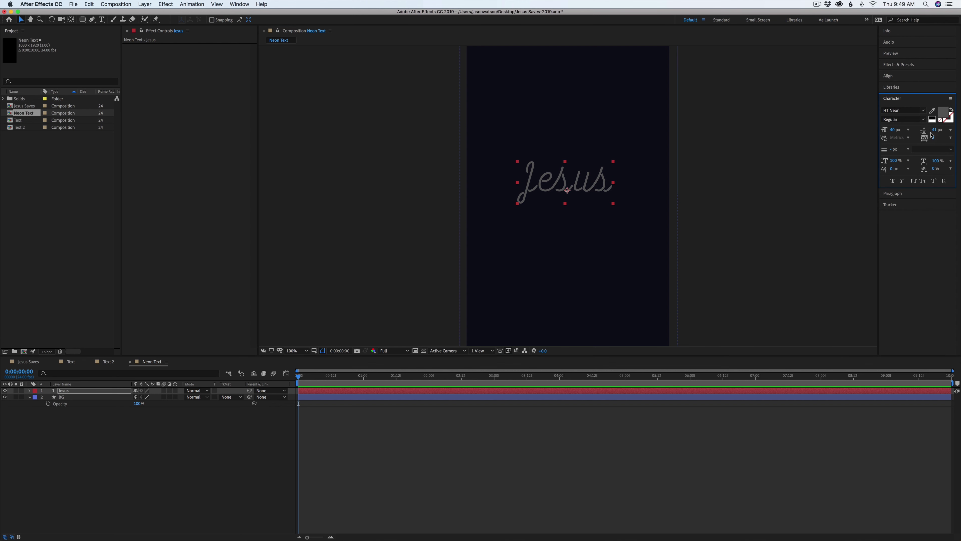
{"action": "mouse_move", "coordinate": [586, 175]}
{"action": "left_mouse_down"}
{"action": "mouse_move", "coordinate": [570, 169]}
{"action": "mouse_move", "coordinate": [613, 146]}
{"action": "mouse_move", "coordinate": [592, 177]}
{"action": "left_mouse_up"}
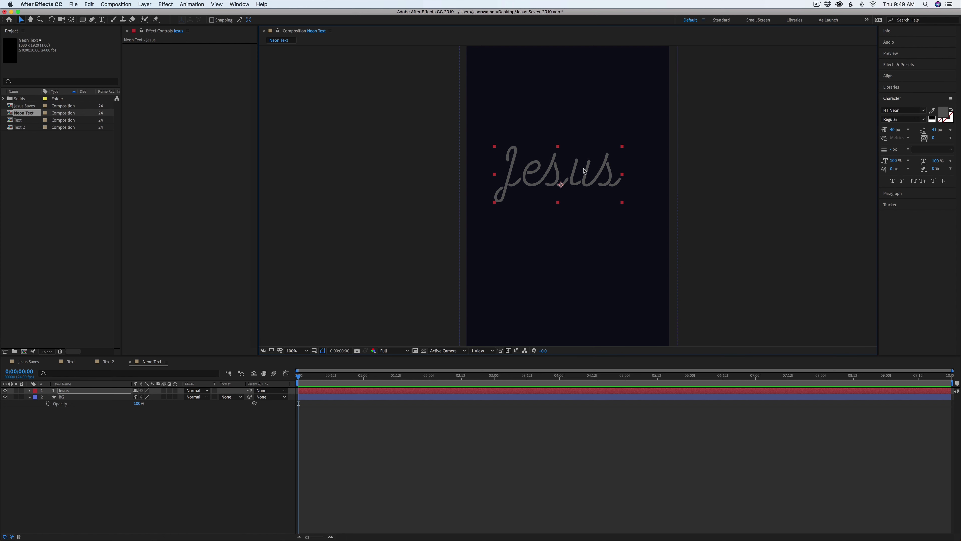
- Duplicate the "Jesus" text layer, place the copy below and to the right, and change its wording to "Saves"
{"action": "key", "text": "super+d"}
{"action": "left_click_drag", "start_coordinate": [551, 171], "coordinate": [579, 220]}
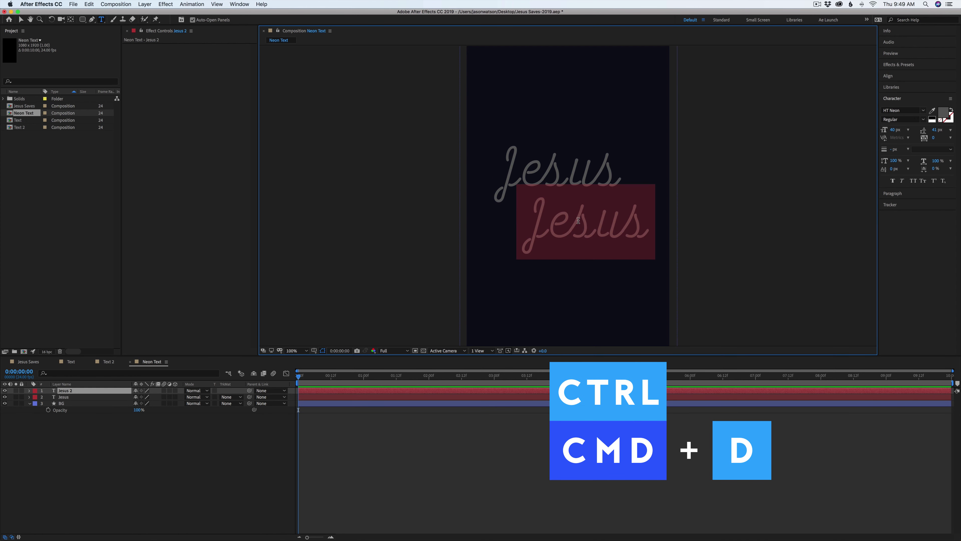
{"action": "type", "text": "Saves"}
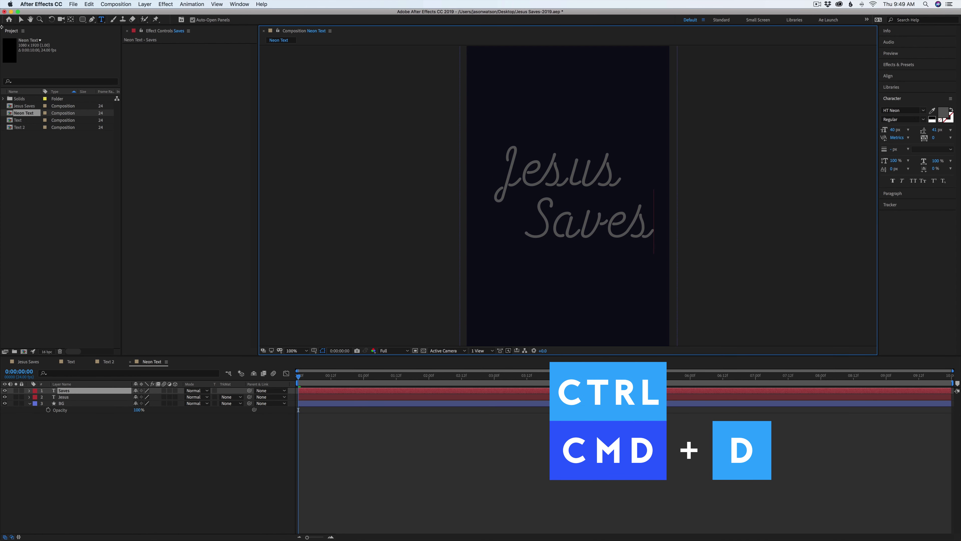
{"action": "left_click", "coordinate": [21, 19]}
{"action": "left_click_drag", "start_coordinate": [594, 218], "coordinate": [578, 183]}
- Centre both text layers together in the frame using the proportional grid as a reference, and hide the grid
{"action": "left_click", "coordinate": [586, 184], "text": "shift"}
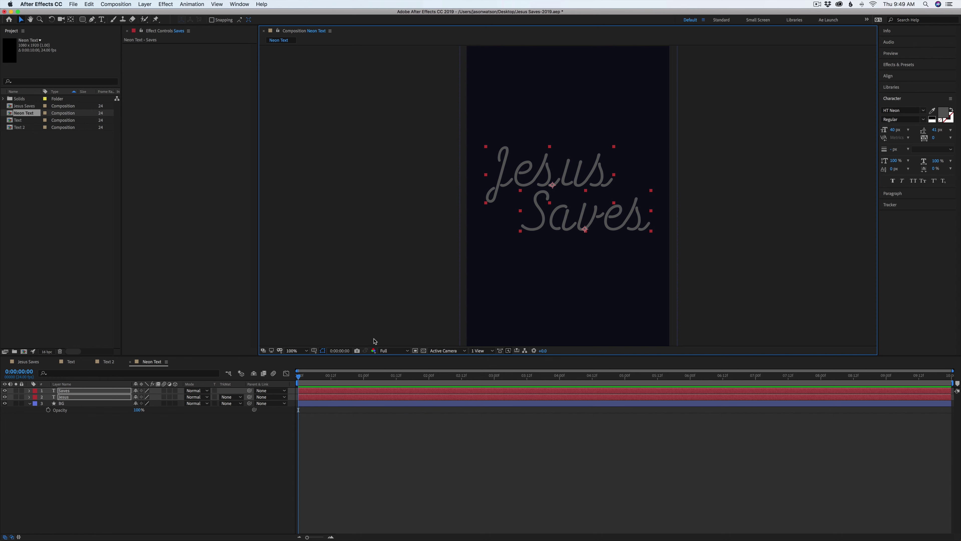
{"action": "left_click", "coordinate": [314, 352]}
{"action": "left_click", "coordinate": [323, 369]}
{"action": "left_click", "coordinate": [314, 352]}
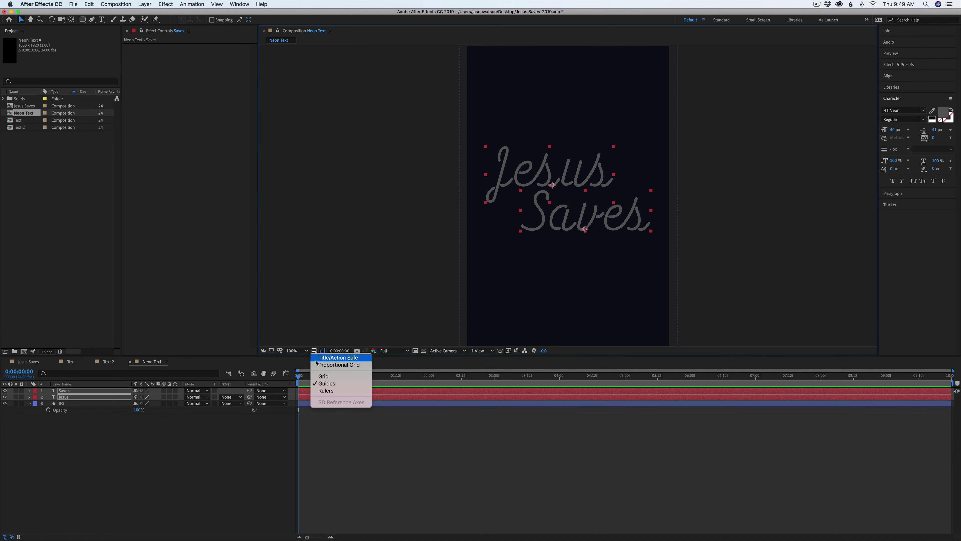
{"action": "left_click", "coordinate": [318, 365]}
{"action": "left_click_drag", "start_coordinate": [578, 181], "coordinate": [579, 181]}
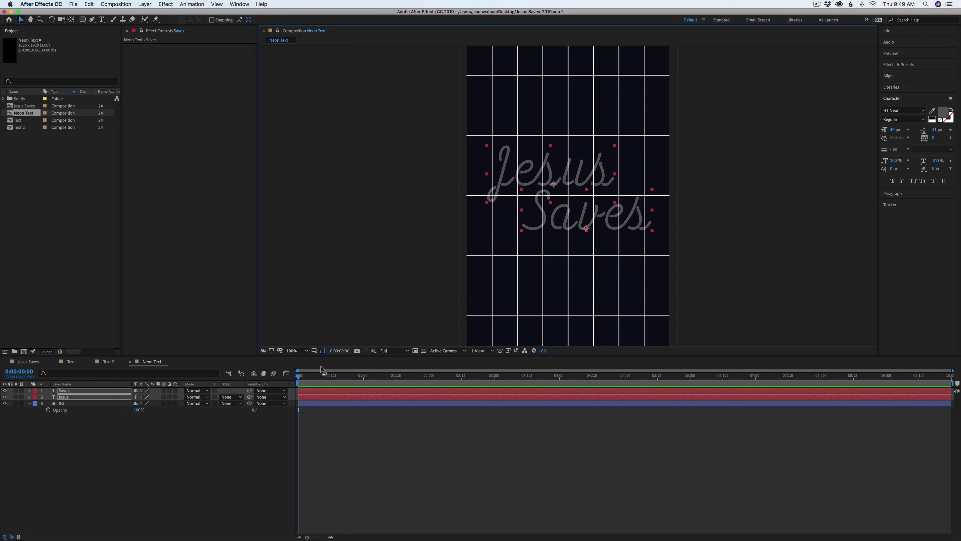
{"action": "left_click", "coordinate": [314, 351]}
{"action": "left_click", "coordinate": [319, 365]}
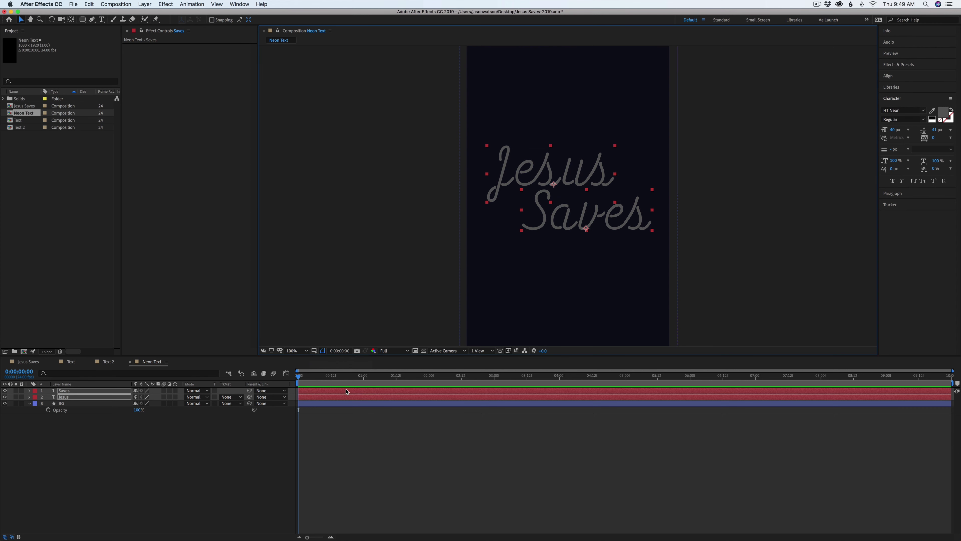
- Pre-compose the "Saves" and "Jesus" text layers into a composition named Jesus Text_1
{"action": "right_click", "coordinate": [312, 394]}
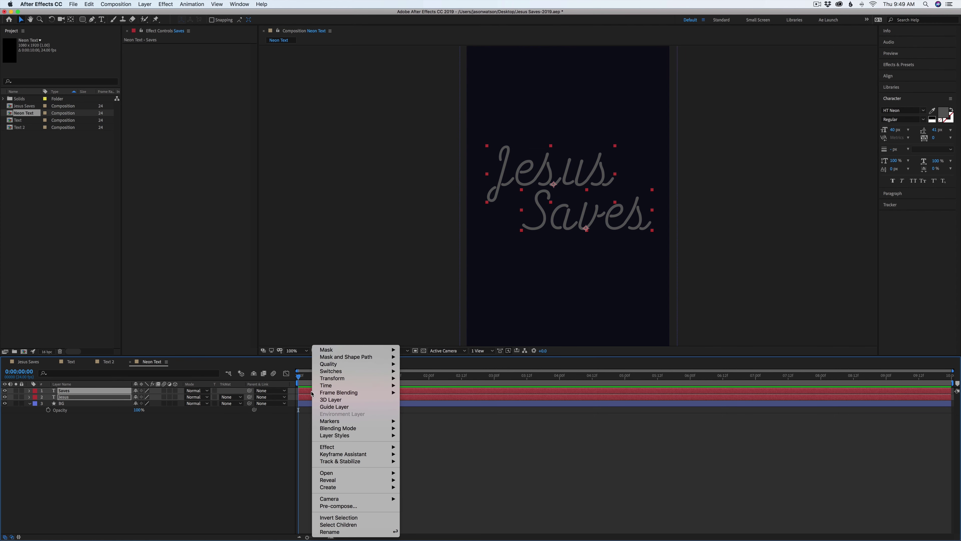
{"action": "left_click", "coordinate": [341, 507]}
{"action": "type", "text": "Jesus Text_1"}
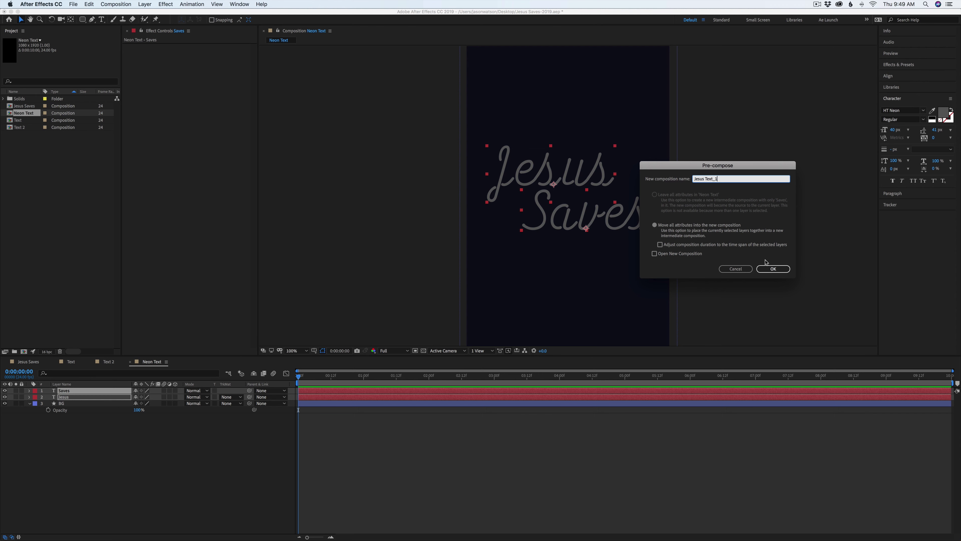
{"action": "left_click", "coordinate": [773, 268]}
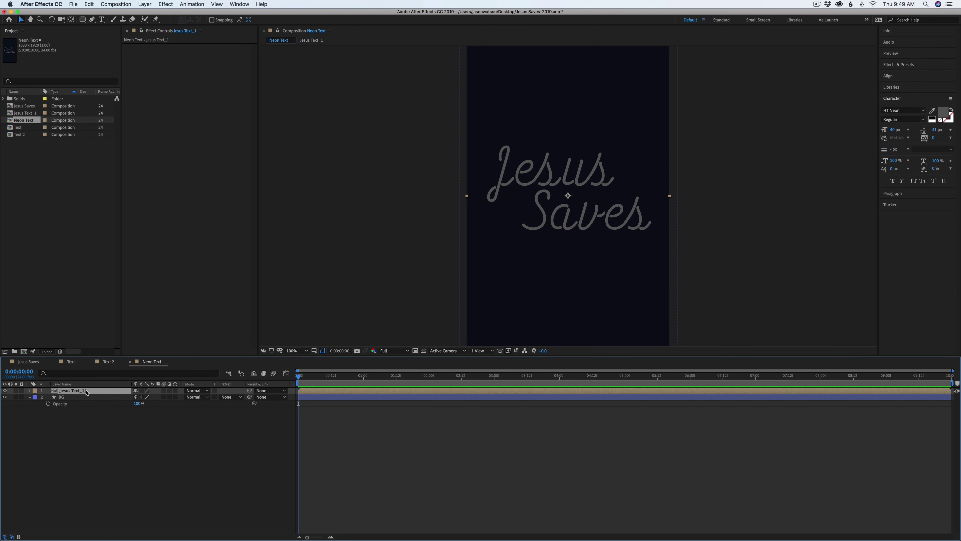
- Open the Jesus Text_1 composition to examine its separate "Jesus" and "Saves" text layers, and return to Neon Text
{"action": "double_click", "coordinate": [78, 393]}
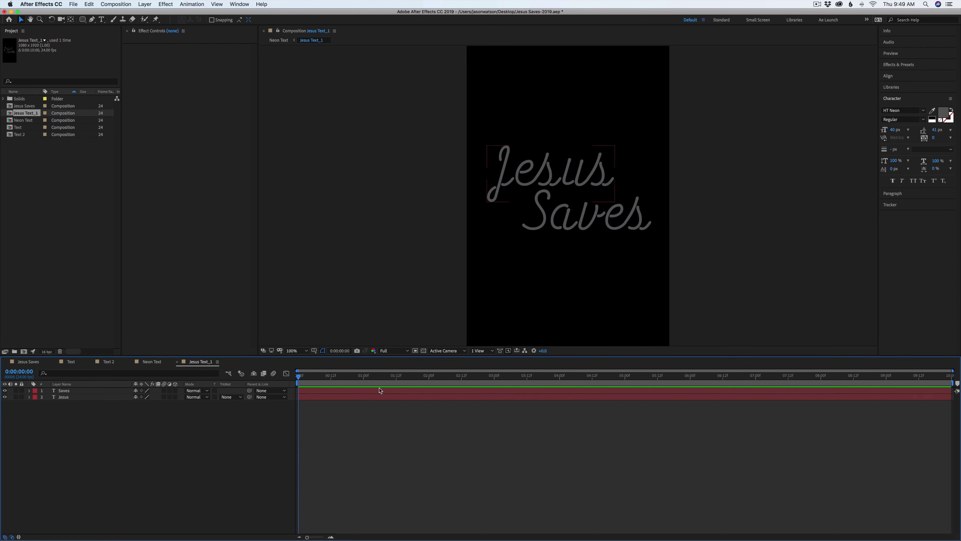
{"action": "left_click", "coordinate": [540, 182]}
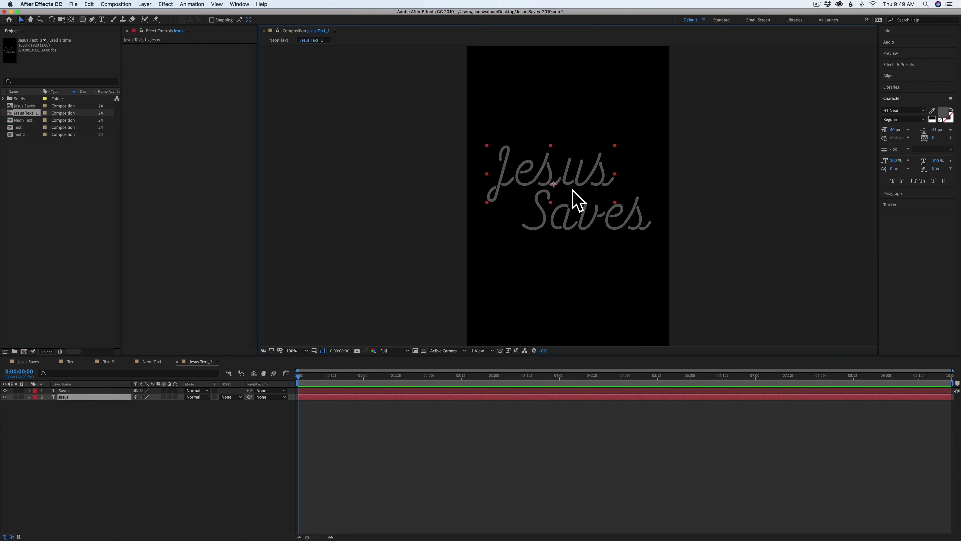
{"action": "left_click", "coordinate": [588, 225]}
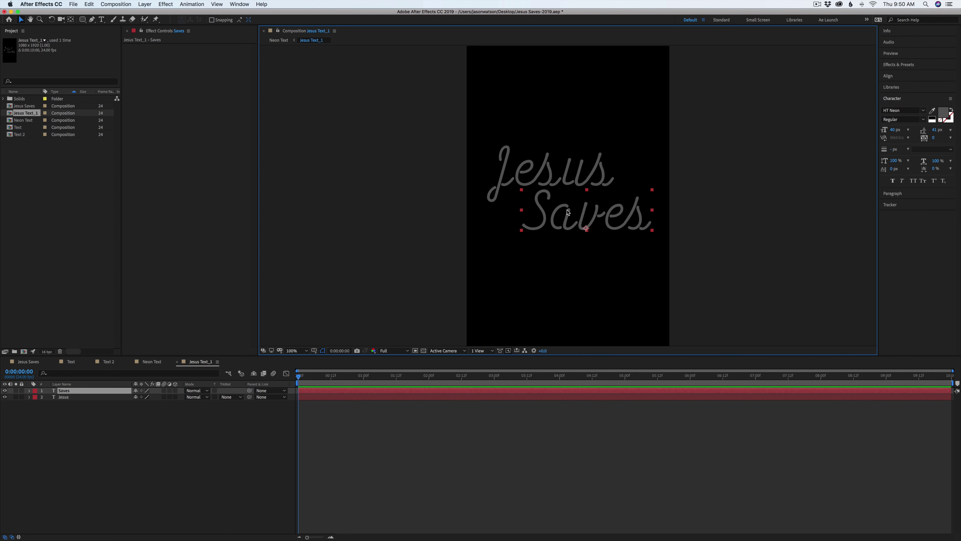
{"action": "left_click", "coordinate": [151, 362]}
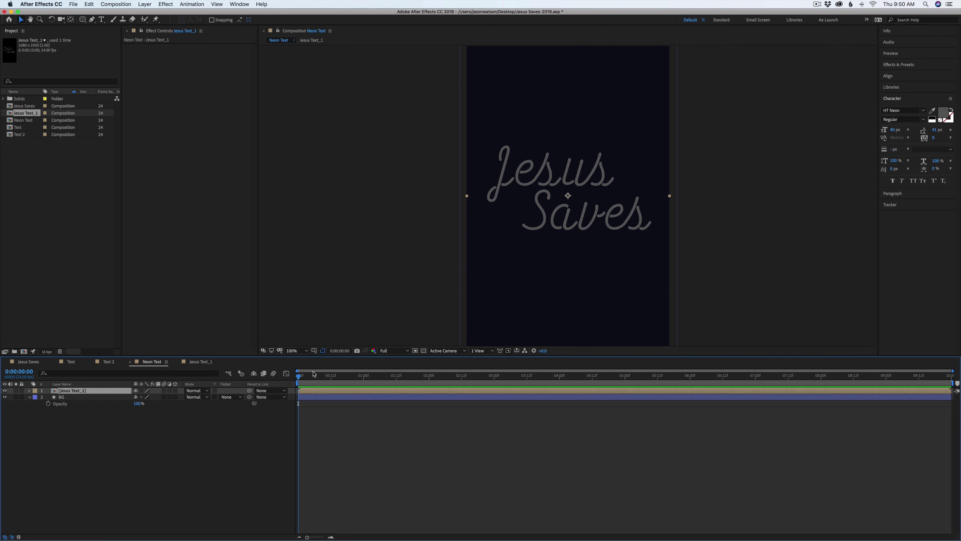
- Add a null object to the Neon Text composition and name it Color Control
{"action": "left_click", "coordinate": [380, 423]}
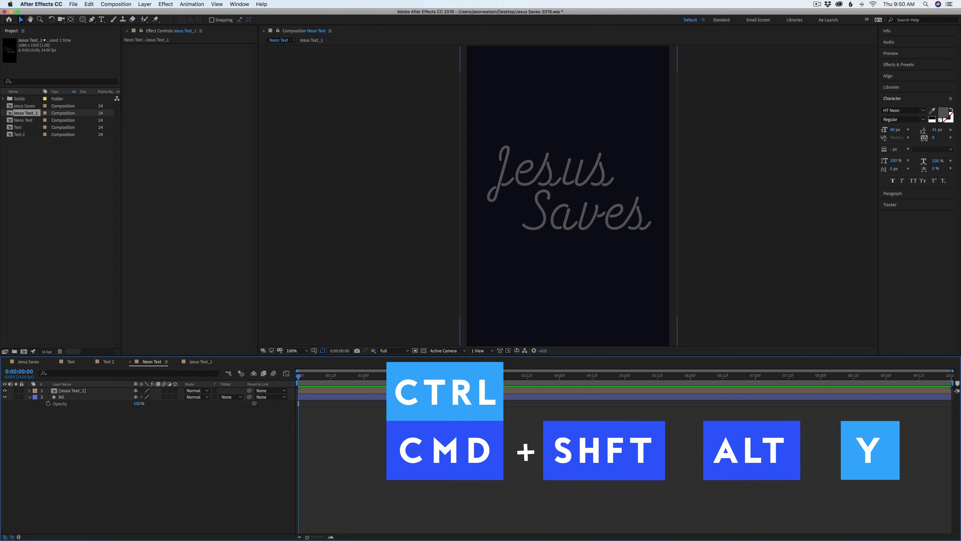
{"action": "key", "text": "super+alt+shift+y"}
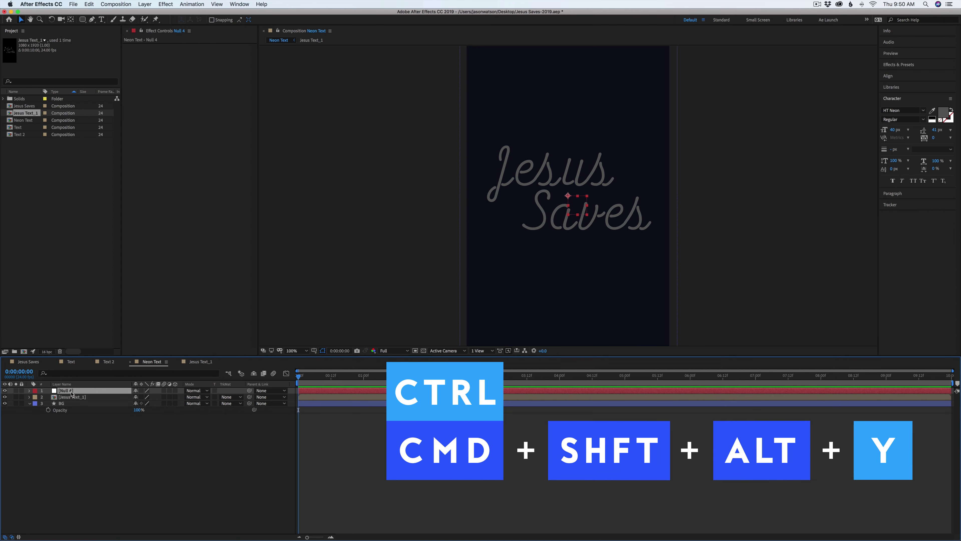
{"action": "key", "text": "Return"}
{"action": "type", "text": "Color Control"}
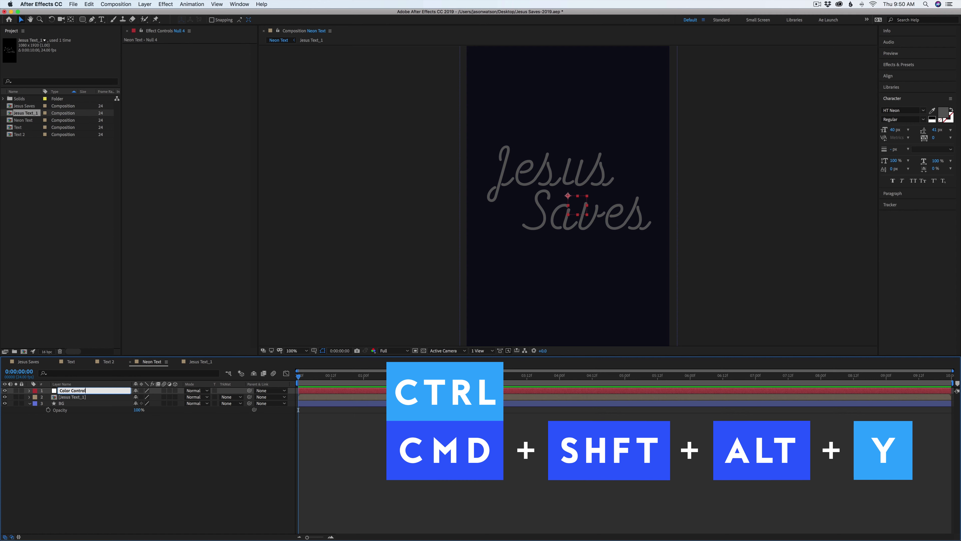
{"action": "key", "text": "Return"}
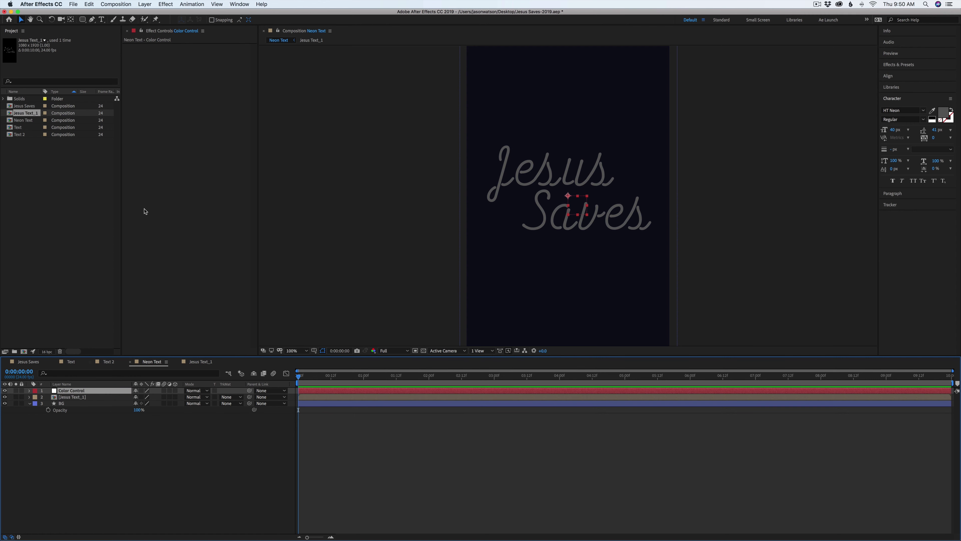
- Apply a Color Control expression effect to the null, rename the effect Text 1 and duplicate it
{"action": "left_click", "coordinate": [166, 4]}
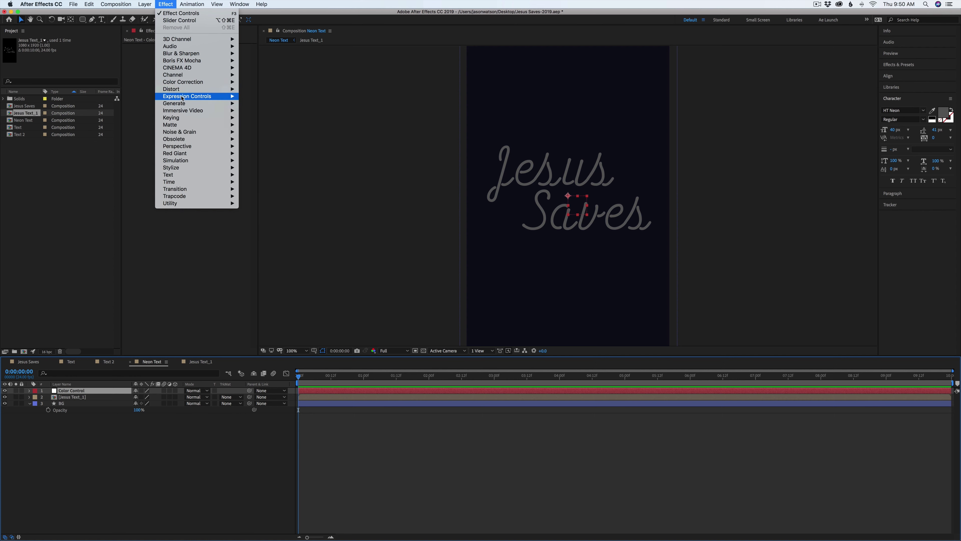
{"action": "mouse_move", "coordinate": [181, 99]}
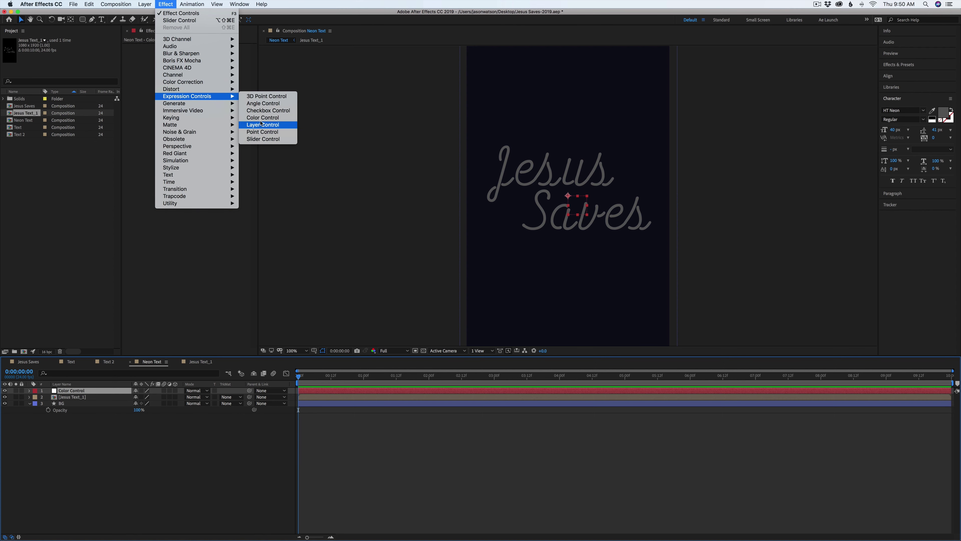
{"action": "left_click", "coordinate": [262, 118]}
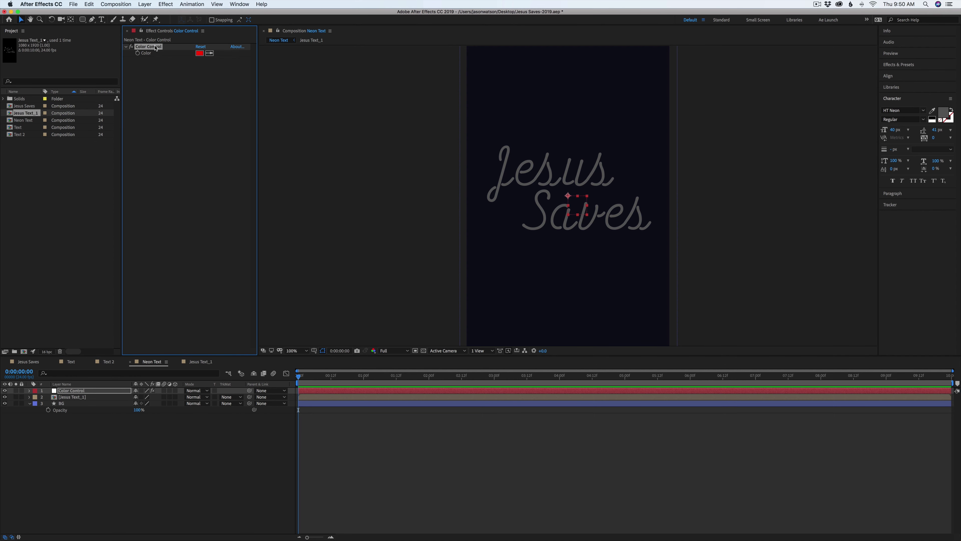
{"action": "key", "text": "Return"}
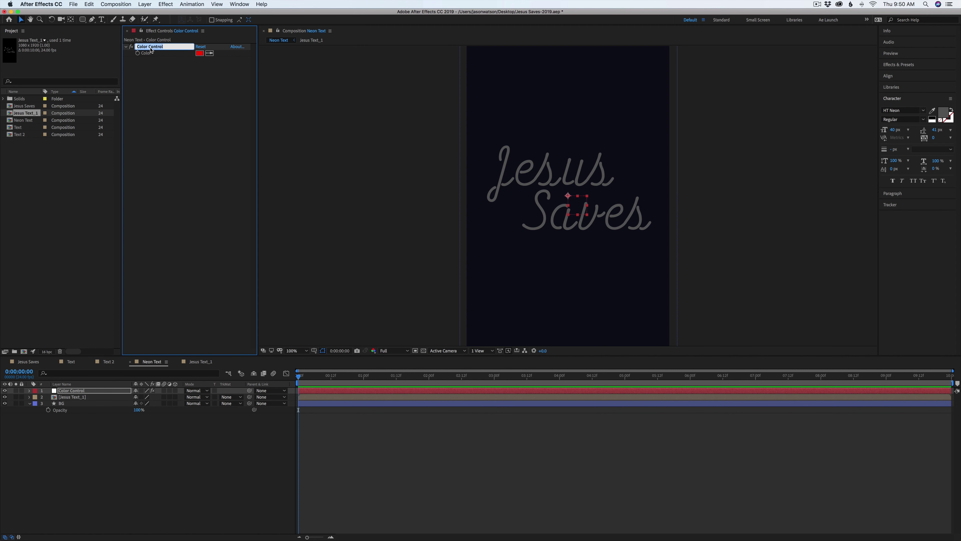
{"action": "type", "text": "Text 1"}
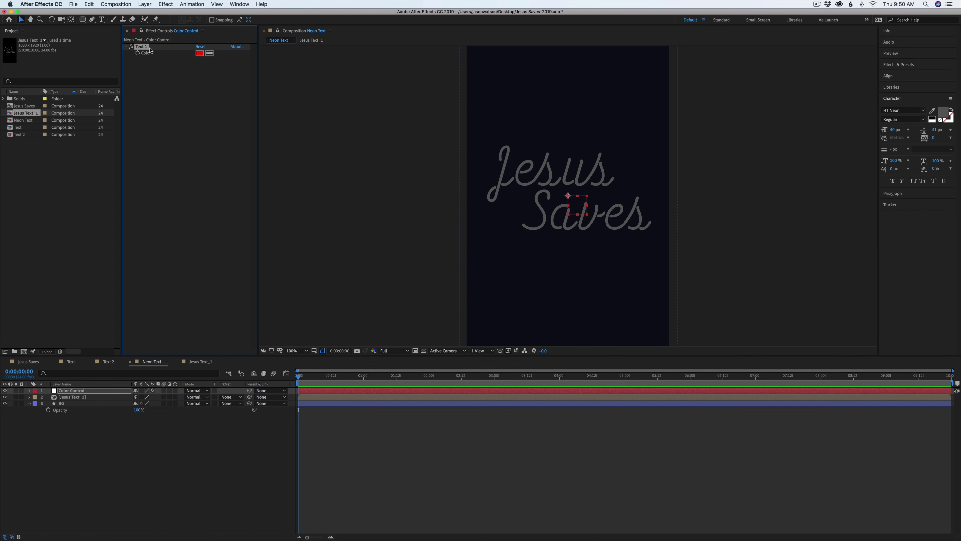
{"action": "key", "text": "super+d"}
{"action": "left_click", "coordinate": [164, 87]}
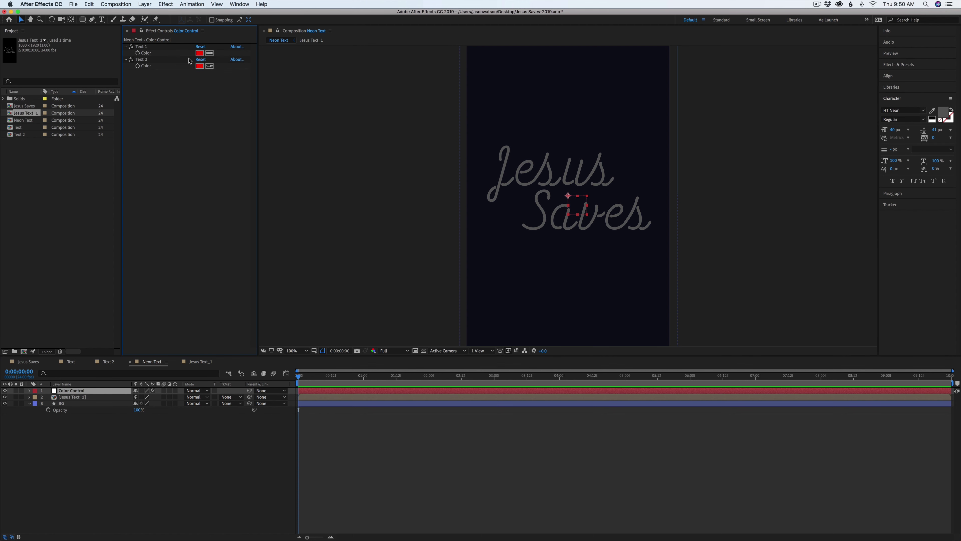
- Copy the pink code F34592 from the Expressions note in TextEdit and set it as the Text 2 effect's colour in After Effects
{"action": "left_click", "coordinate": [536, 524]}
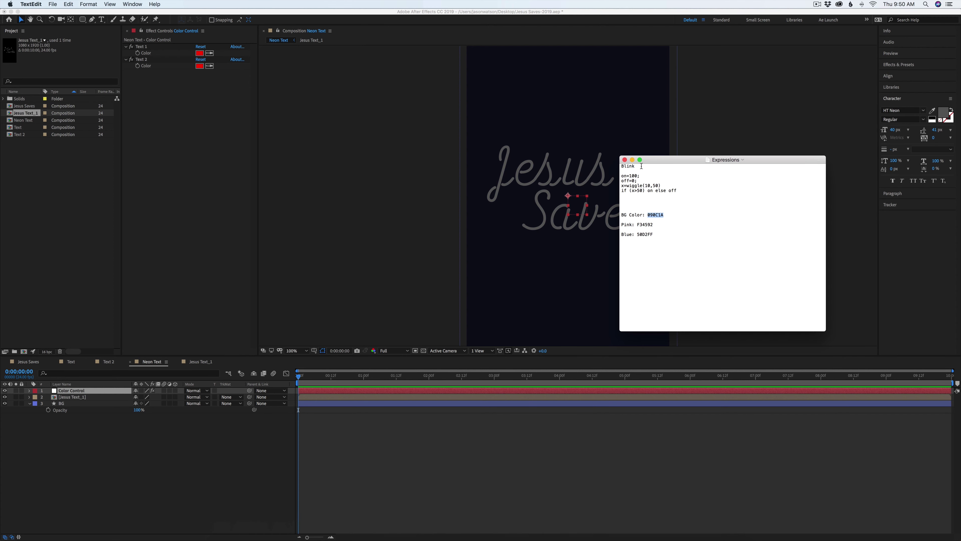
{"action": "left_click_drag", "start_coordinate": [637, 225], "coordinate": [658, 225]}
{"action": "key", "text": "super+c"}
{"action": "left_click", "coordinate": [221, 84]}
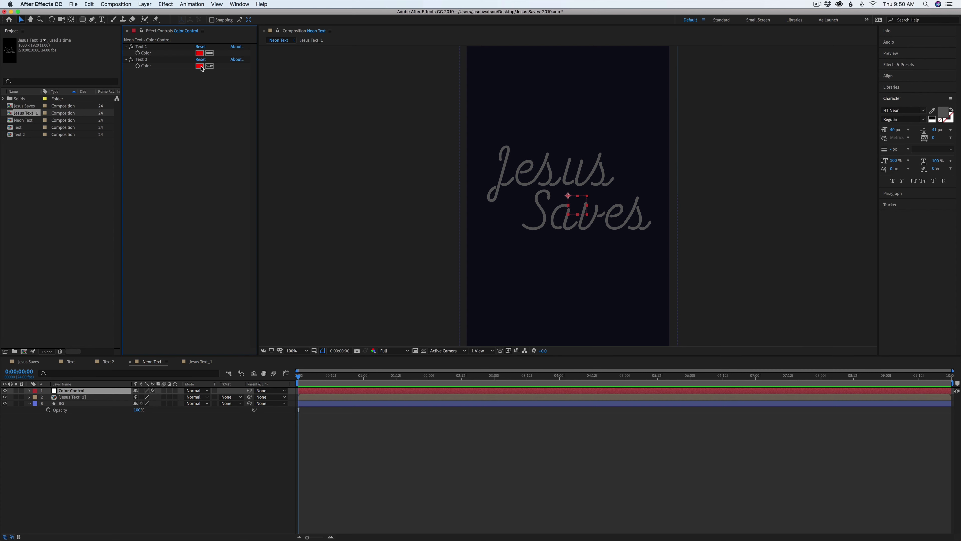
{"action": "left_click", "coordinate": [199, 66]}
{"action": "key", "text": "super+v"}
{"action": "key", "text": "Return"}
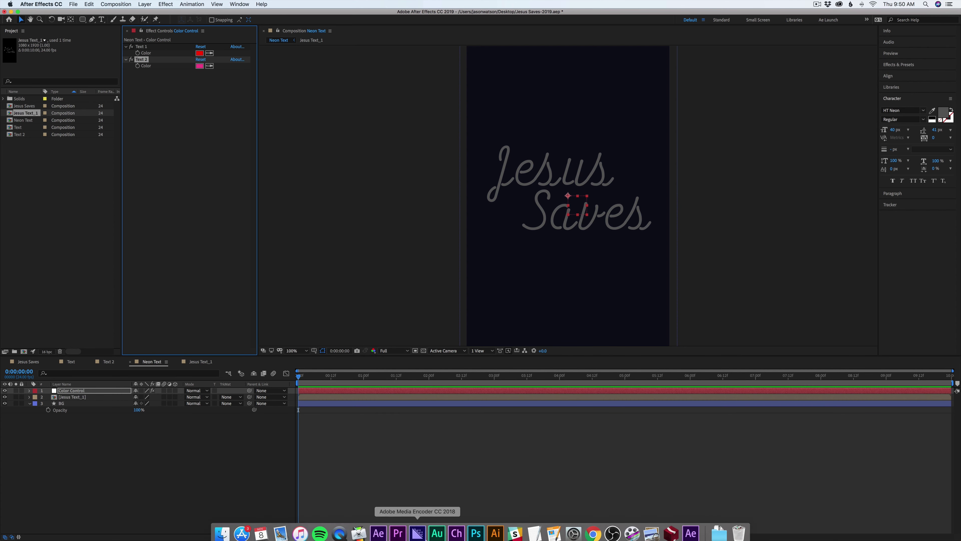
- Copy the blue code 50D2FF from the Expressions note in TextEdit and set it as the Text 1 effect's colour in After Effects
{"action": "left_click", "coordinate": [536, 528]}
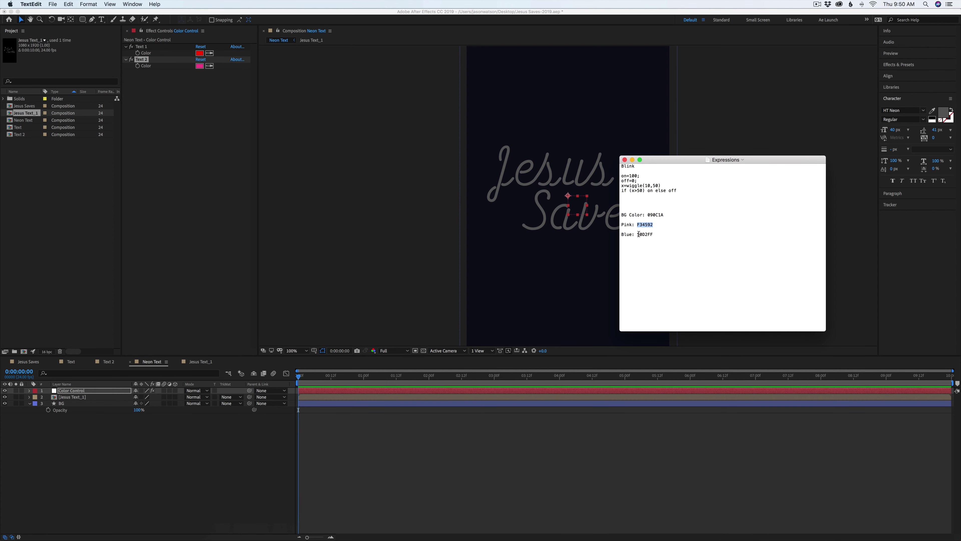
{"action": "left_click_drag", "start_coordinate": [639, 234], "coordinate": [656, 234]}
{"action": "key", "text": "super+c"}
{"action": "left_click", "coordinate": [200, 64]}
{"action": "left_click", "coordinate": [200, 54]}
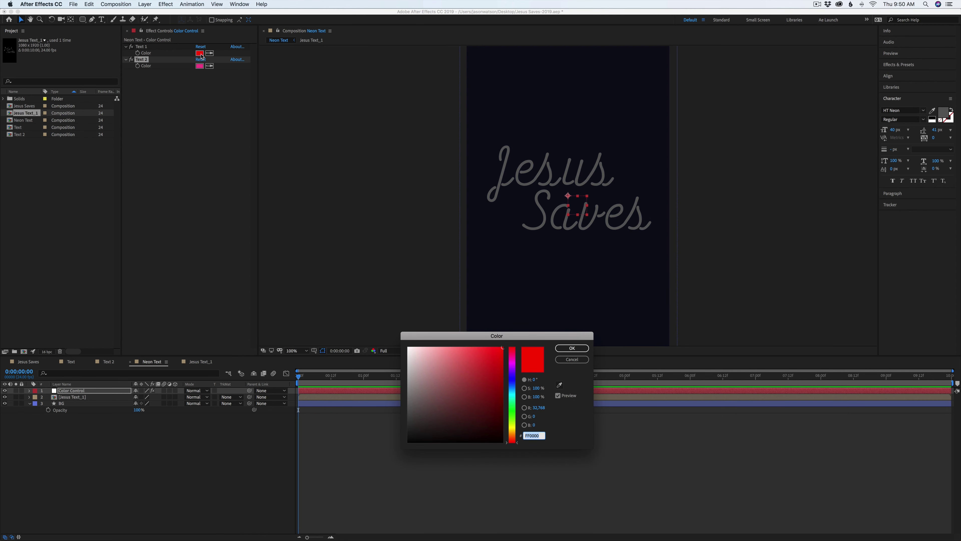
{"action": "key", "text": "super+v"}
{"action": "key", "text": "Return"}
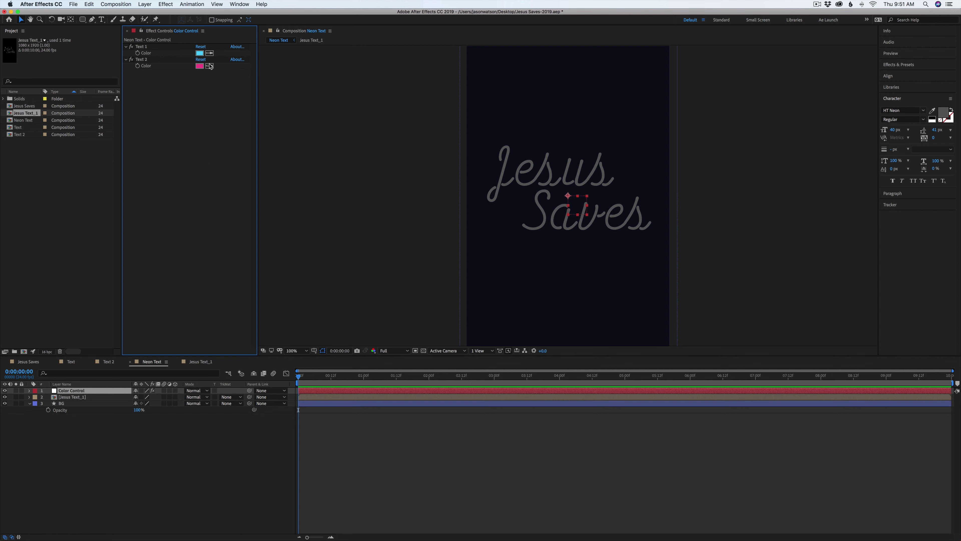
- Lock the null's effect controls in view, and add an RGB fill colour animator to the "Saves" layer in Jesus Text_1
{"action": "left_click", "coordinate": [141, 31]}
{"action": "left_click", "coordinate": [199, 365]}
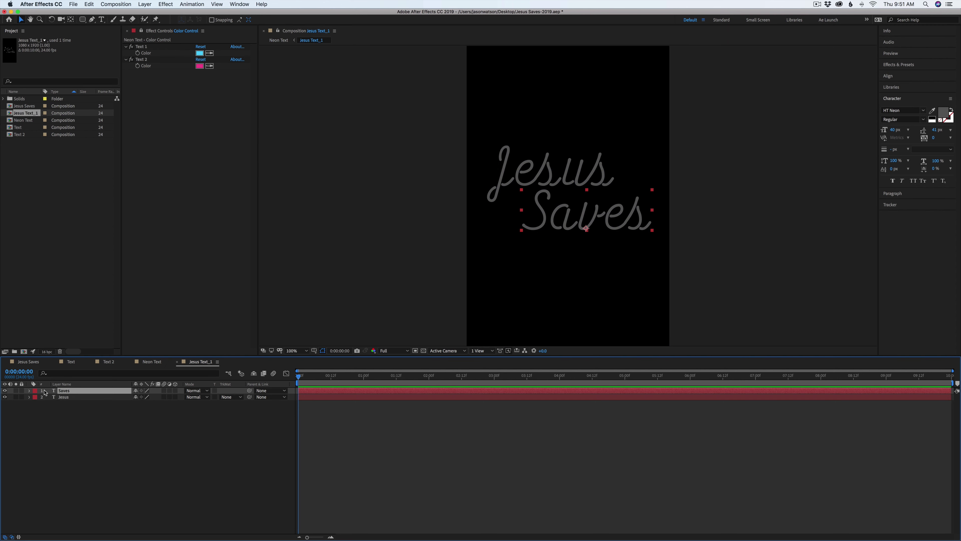
{"action": "left_click", "coordinate": [29, 390]}
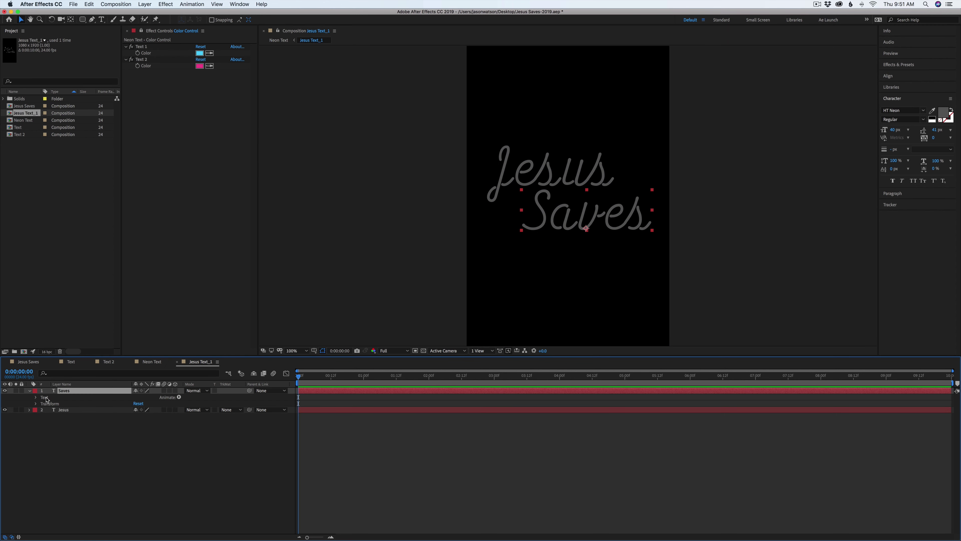
{"action": "left_click", "coordinate": [179, 397]}
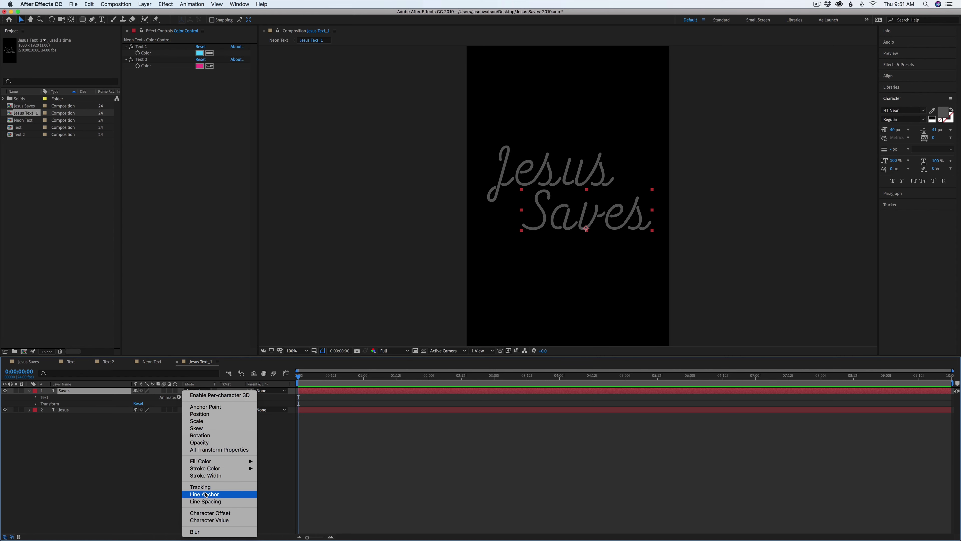
{"action": "mouse_move", "coordinate": [210, 460]}
{"action": "left_click", "coordinate": [289, 461]}
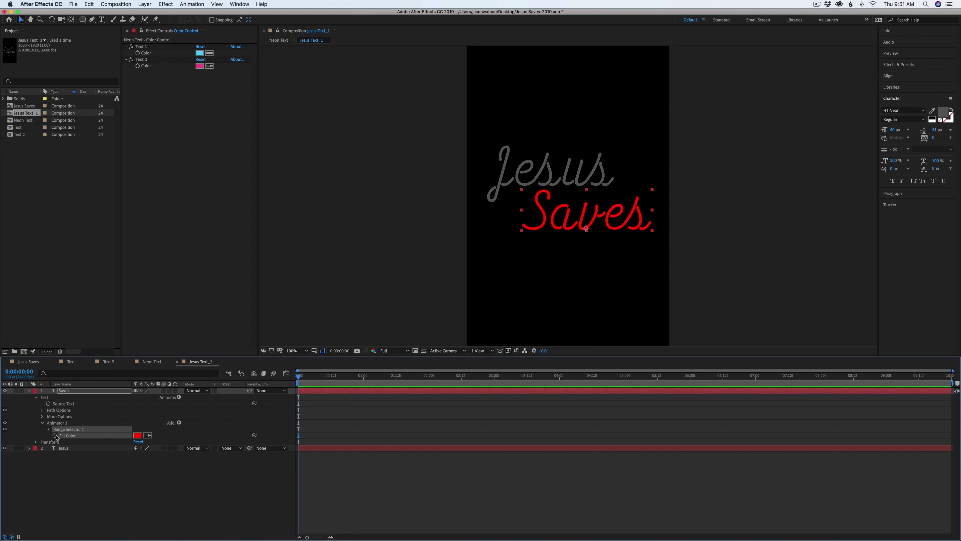
- Try linking the "Saves" fill colour to the Text 2 colour through a manually enabled expression, and undo the link
{"action": "left_click", "coordinate": [55, 436], "text": "alt"}
{"action": "left_click_drag", "start_coordinate": [155, 441], "coordinate": [145, 68]}
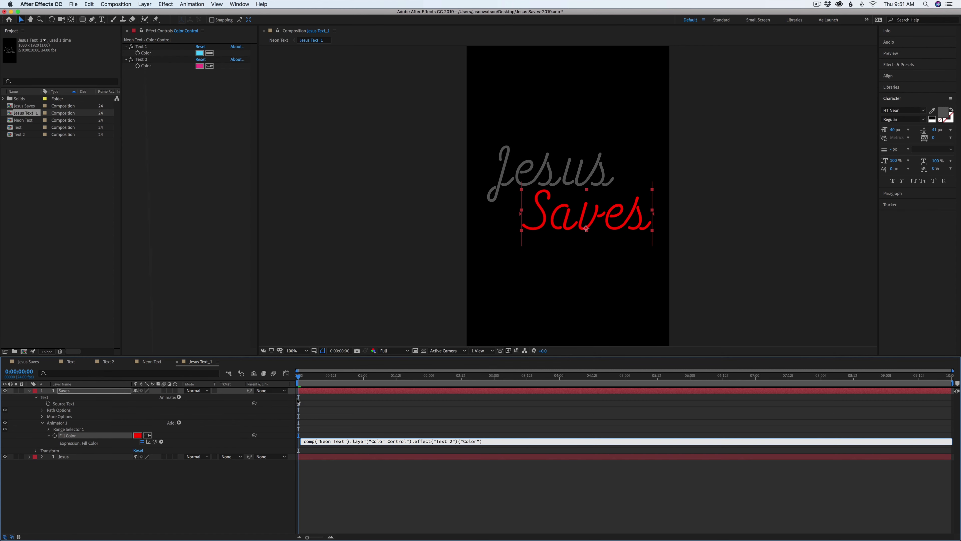
{"action": "left_click", "coordinate": [326, 420]}
{"action": "key", "text": "super+z"}
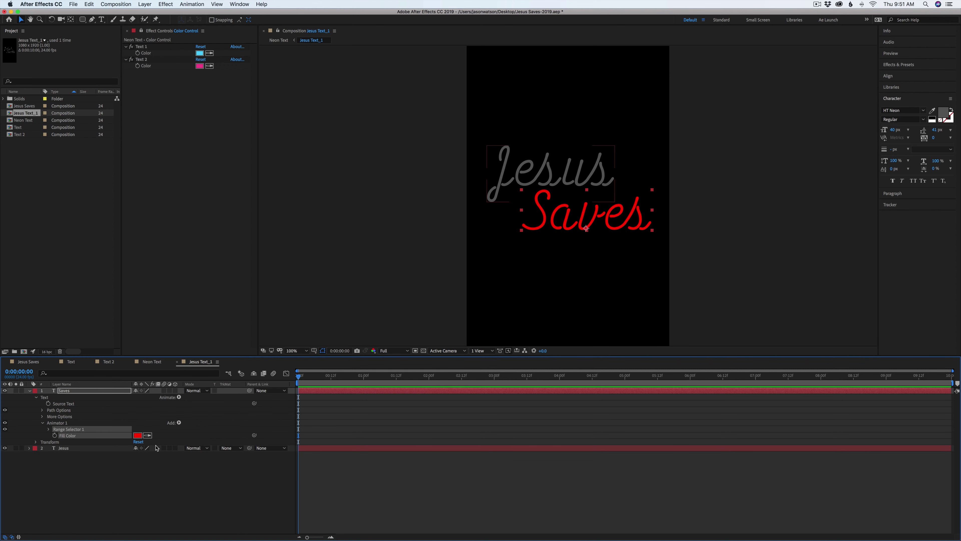
- Link the "Saves" fill colour directly to the Text 2 colour with the property pick whip, and inspect the generated expression
{"action": "left_click_drag", "start_coordinate": [255, 436], "coordinate": [145, 66]}
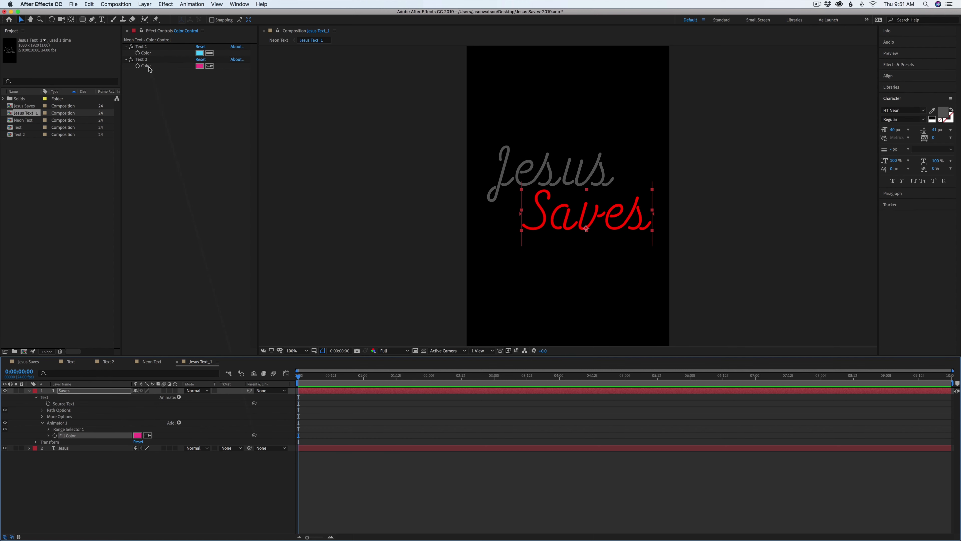
{"action": "left_click", "coordinate": [327, 416]}
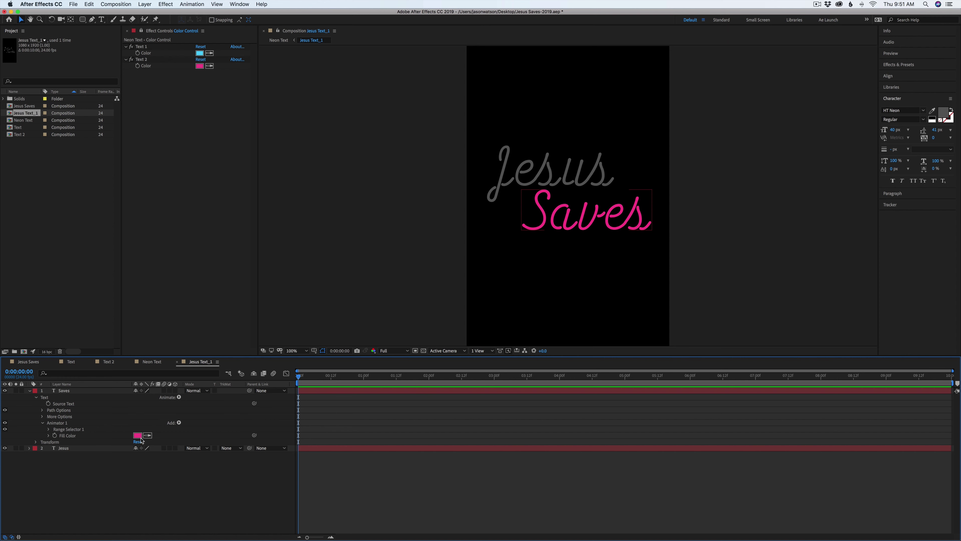
{"action": "left_click", "coordinate": [48, 435]}
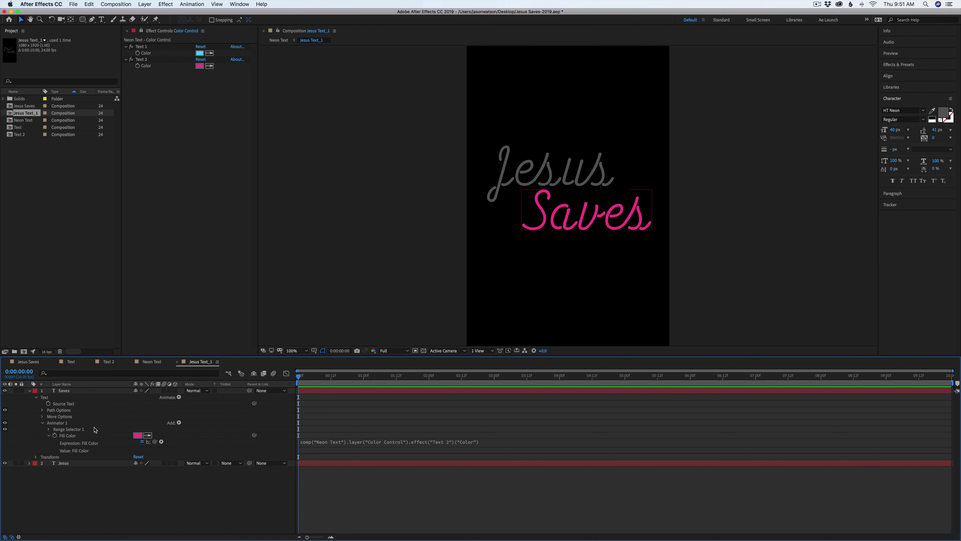
{"action": "left_click", "coordinate": [48, 437]}
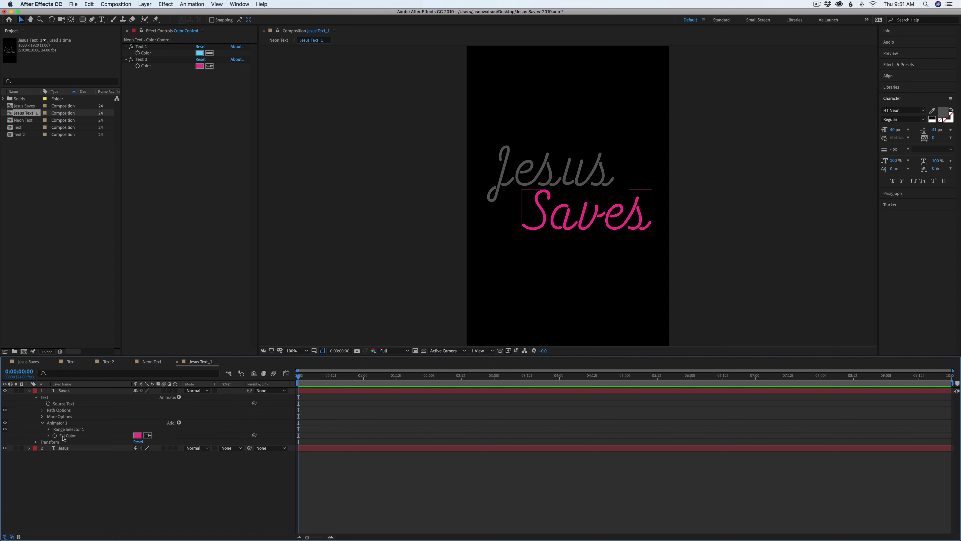
- Add an RGB fill colour animator to the "Jesus" layer and link its fill colour to the Text 1 colour
{"action": "left_click", "coordinate": [61, 449]}
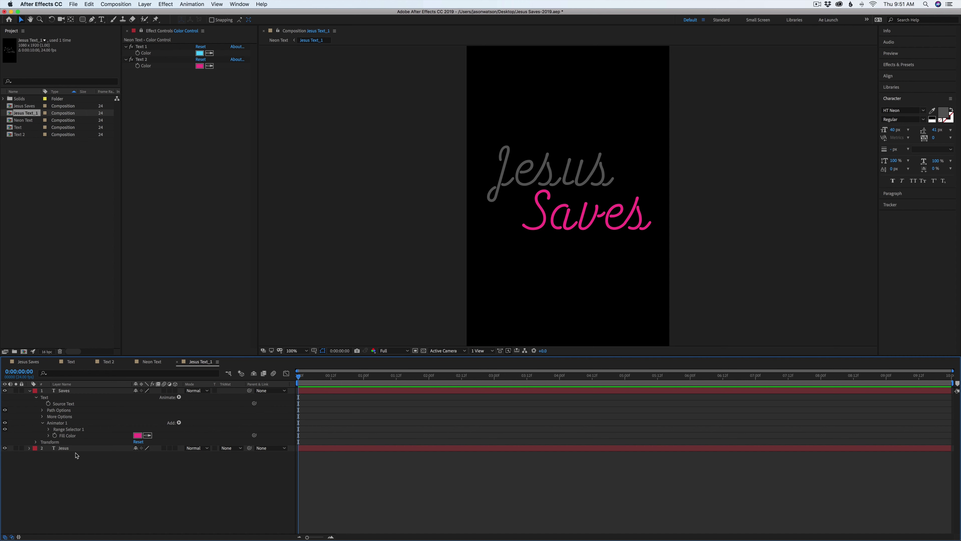
{"action": "left_click", "coordinate": [29, 448]}
{"action": "left_click", "coordinate": [70, 450]}
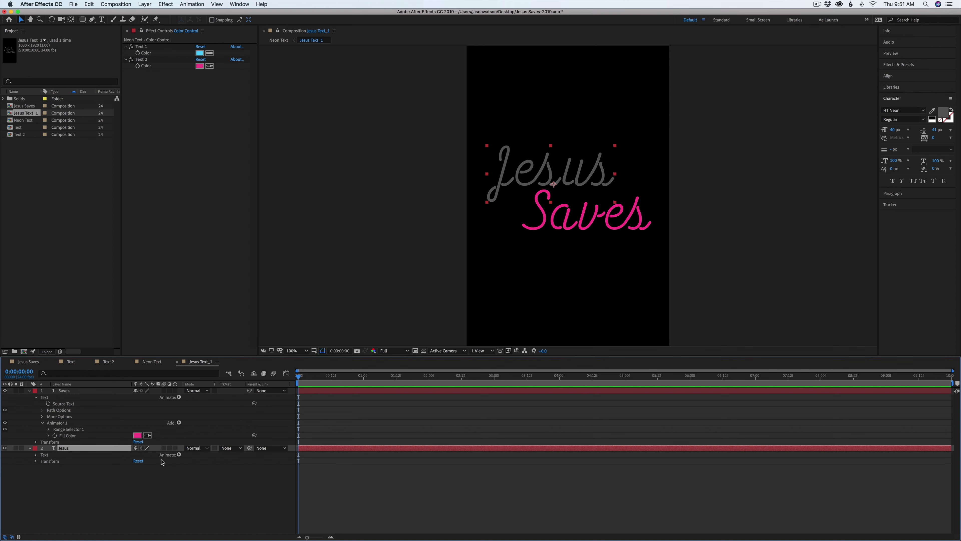
{"action": "left_click", "coordinate": [180, 456]}
{"action": "mouse_move", "coordinate": [212, 461]}
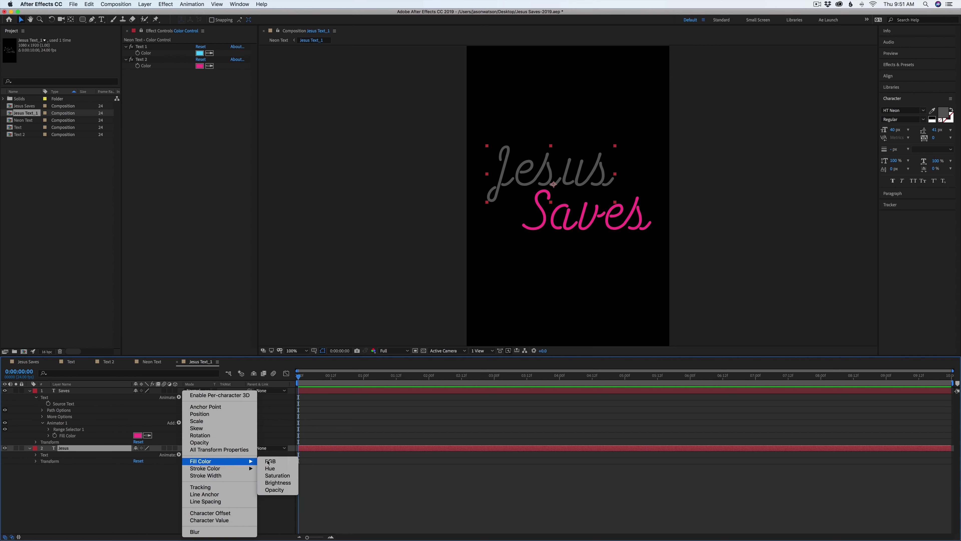
{"action": "left_click", "coordinate": [267, 460]}
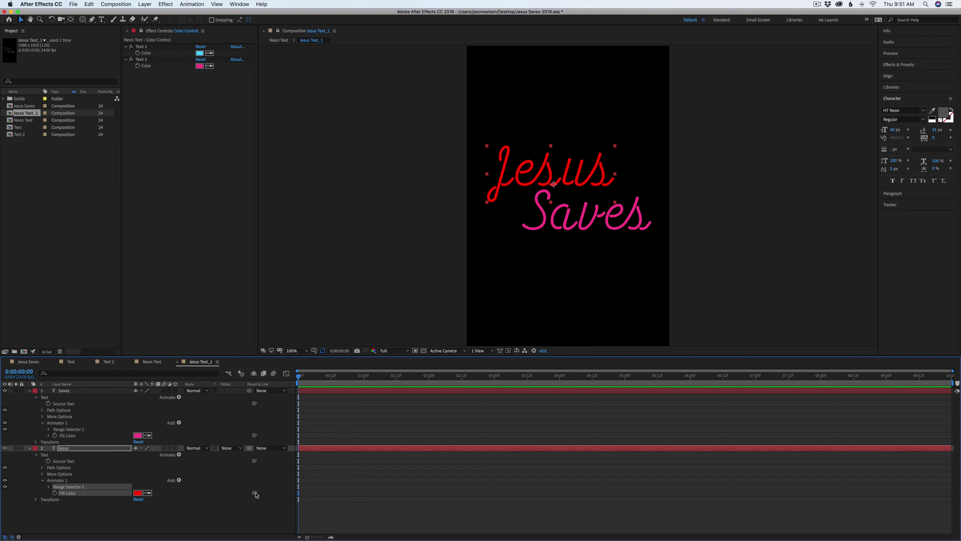
{"action": "left_click_drag", "start_coordinate": [254, 493], "coordinate": [148, 54]}
{"action": "left_click", "coordinate": [332, 402]}
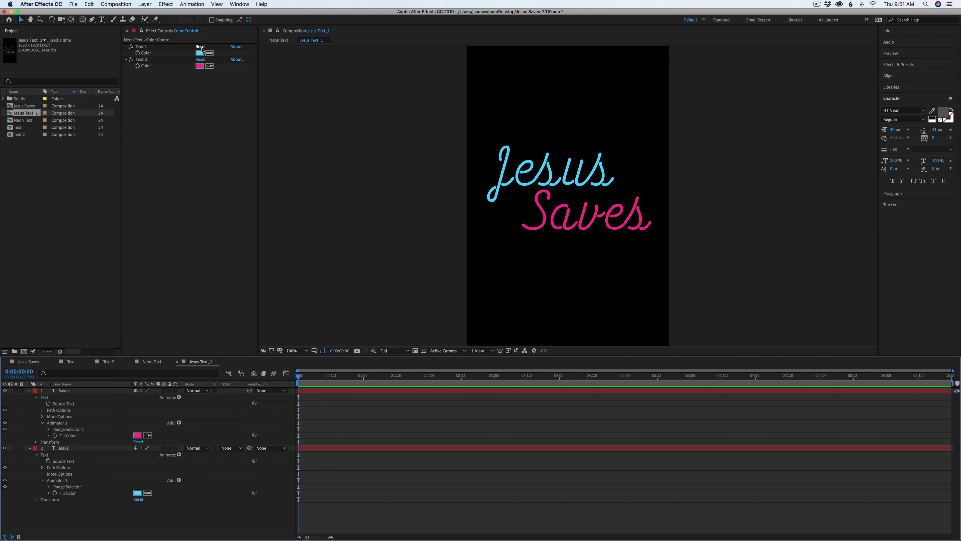
- Try yellow as the Text 1 colour on the Color Control null, and undo it in the Neon Text composition
{"action": "left_click", "coordinate": [199, 53]}
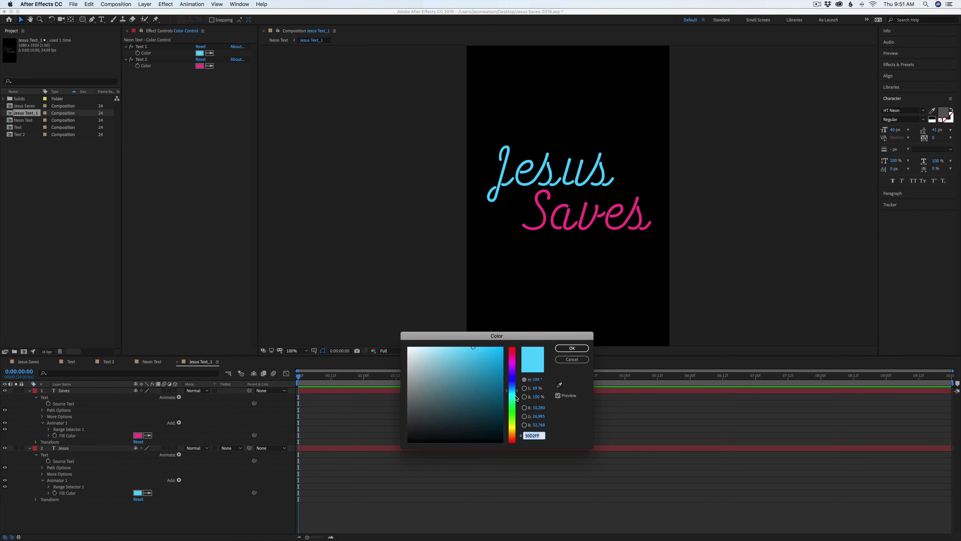
{"action": "left_click_drag", "start_coordinate": [512, 391], "coordinate": [512, 425]}
{"action": "left_click", "coordinate": [572, 348]}
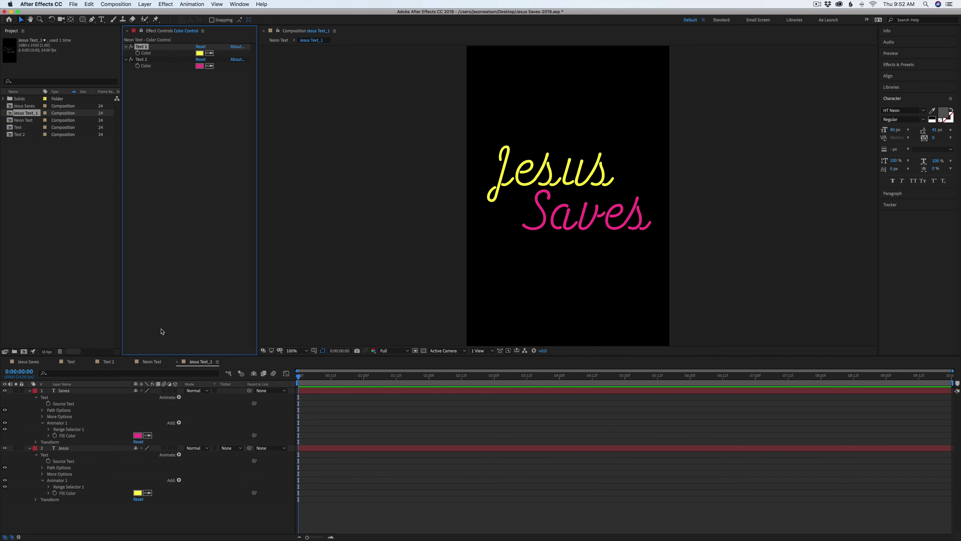
{"action": "left_click", "coordinate": [152, 361]}
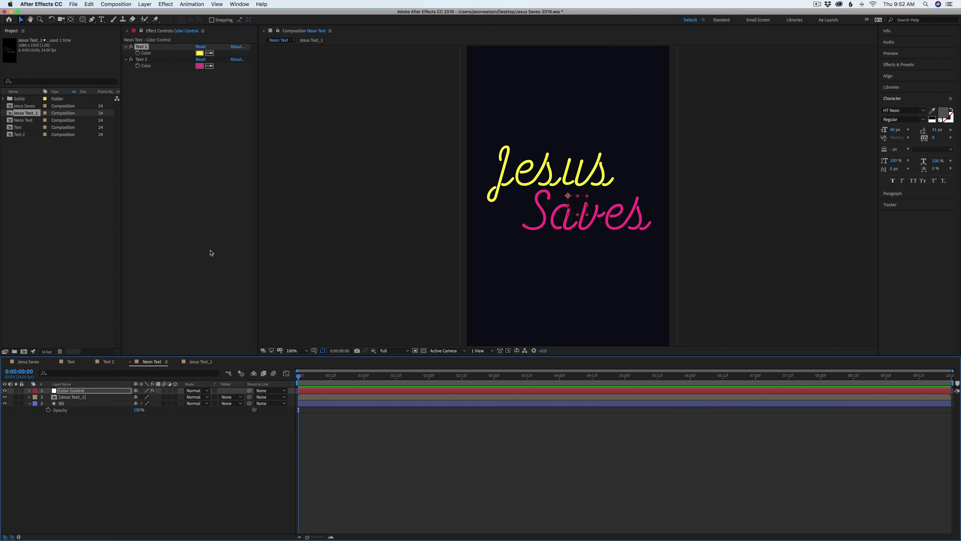
{"action": "left_click", "coordinate": [112, 447]}
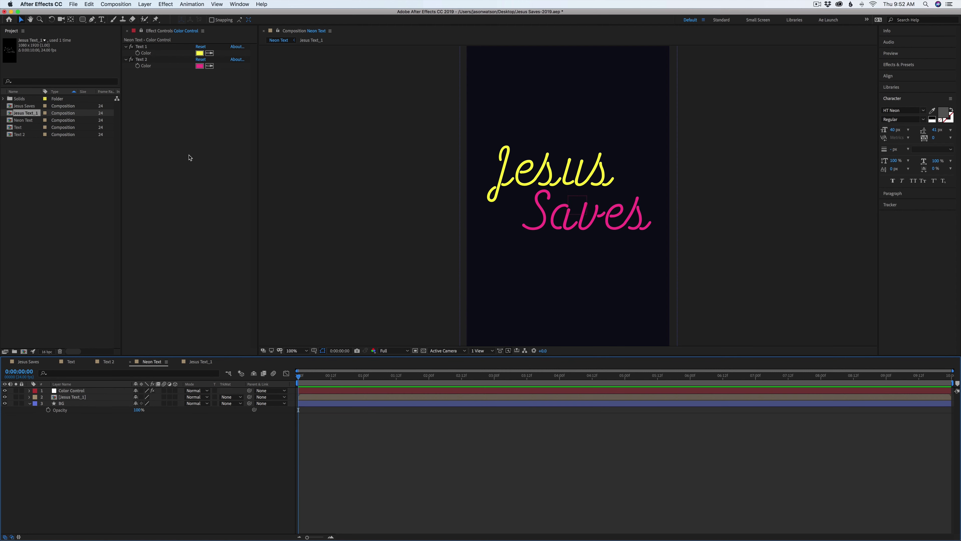
{"action": "key", "text": "super+z"}
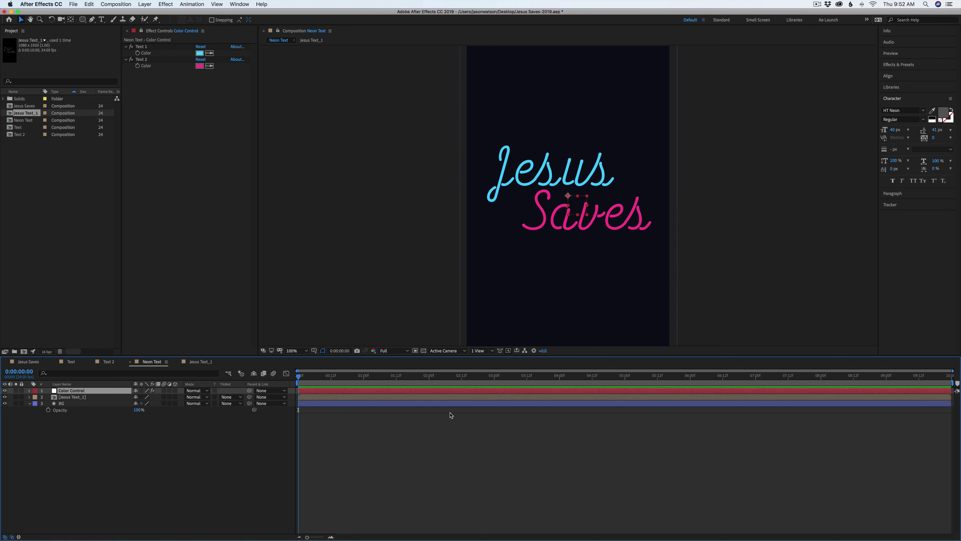
{"action": "left_click", "coordinate": [430, 435]}
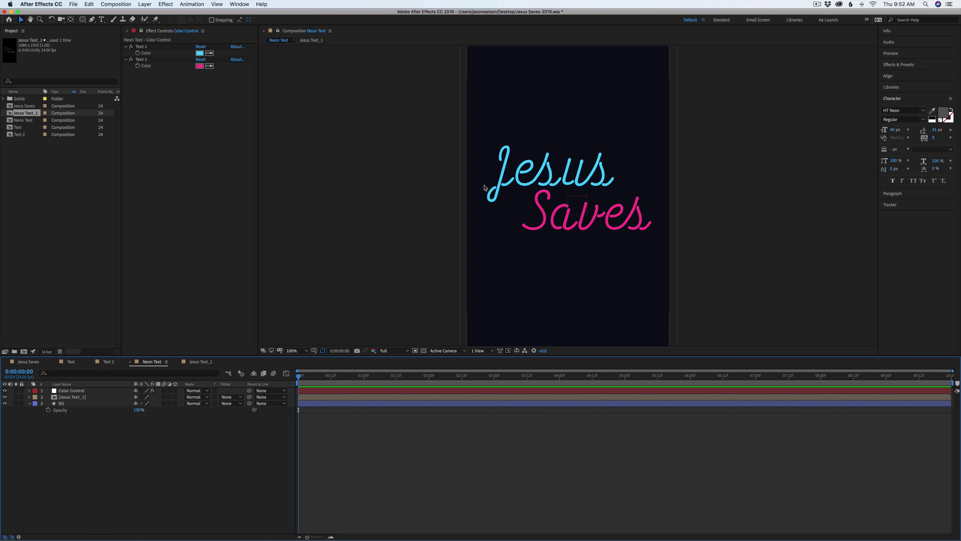
- Duplicate the Jesus Text_1 layer in the Neon Text composition and rename the upper copy Glow_1
{"action": "left_click", "coordinate": [76, 390]}
{"action": "left_click", "coordinate": [79, 397]}
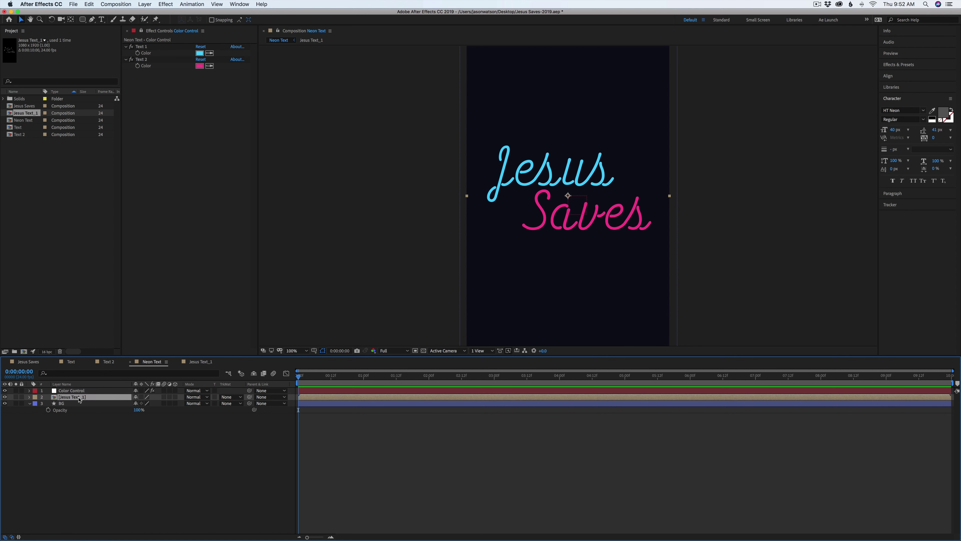
{"action": "key", "text": "super+d"}
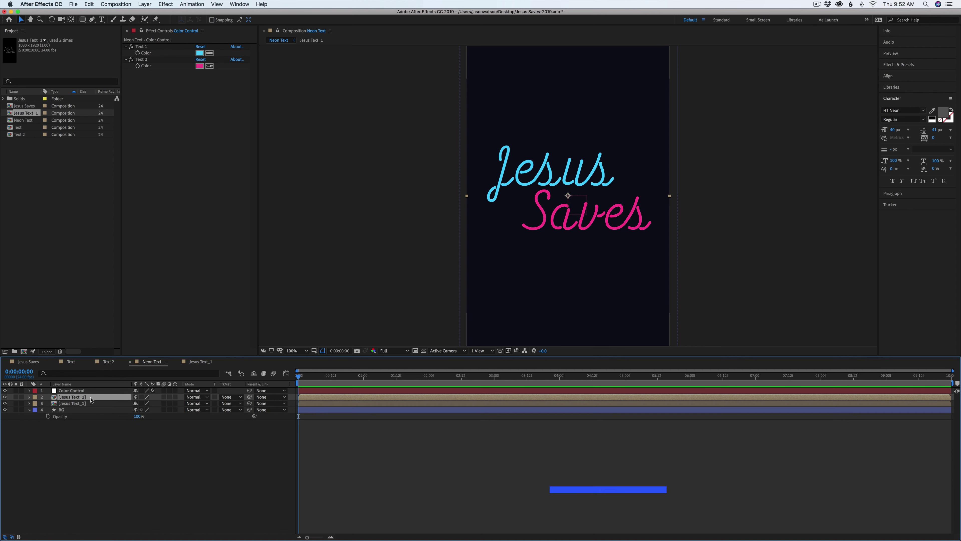
{"action": "key", "text": "Return"}
{"action": "type", "text": "Glow_1"}
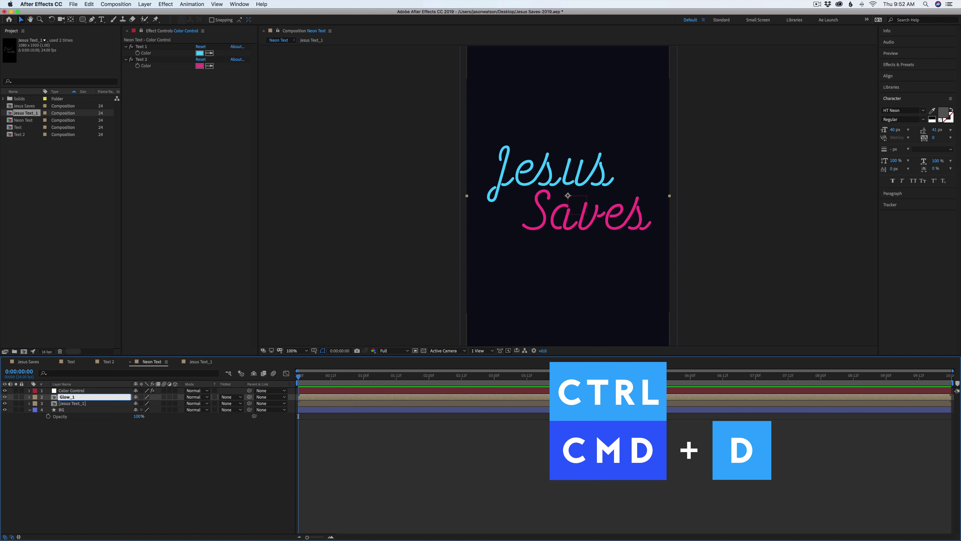
{"action": "key", "text": "Return"}
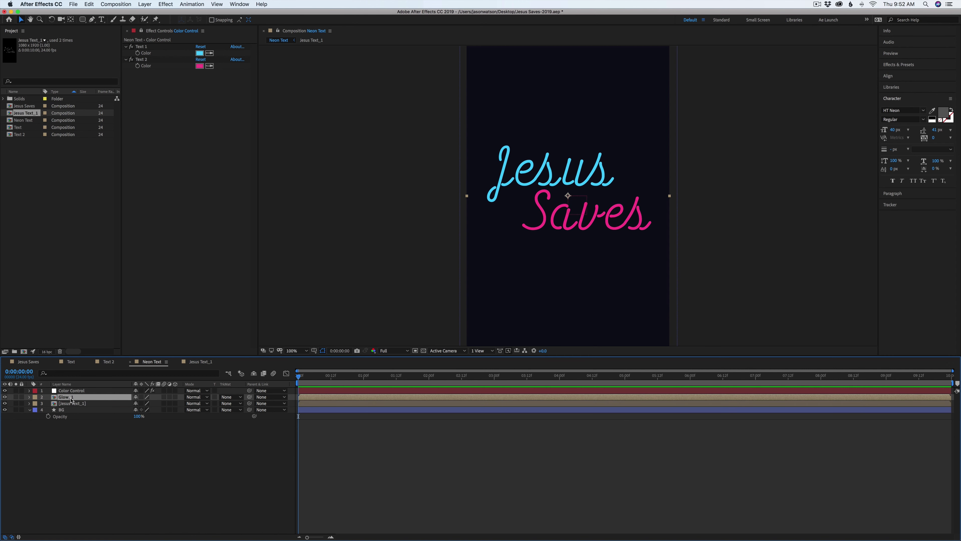
- Try duplicating the Glow_1 layer several times, and undo the extra copies
{"action": "key", "text": "super+d"}
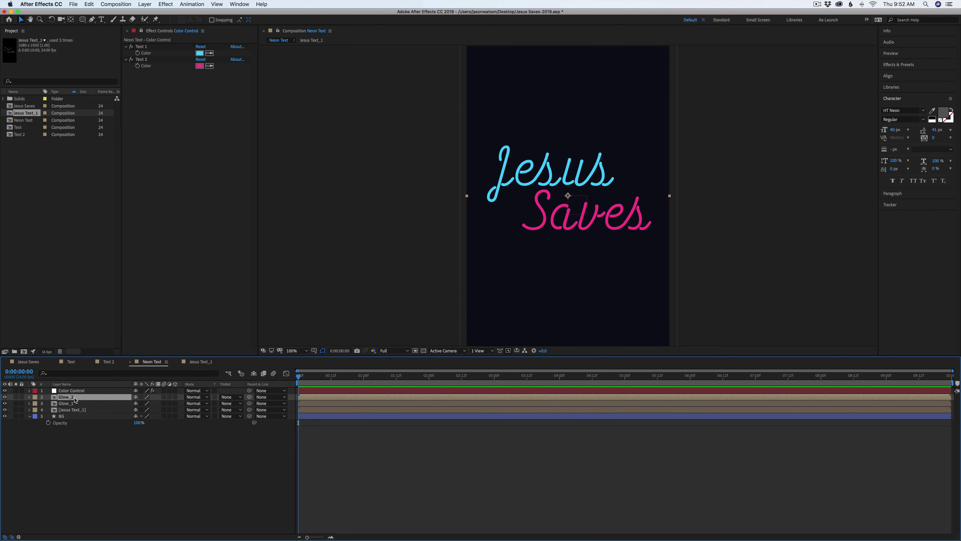
{"action": "key", "text": "super+d"}
{"action": "key", "text": "super+d"}
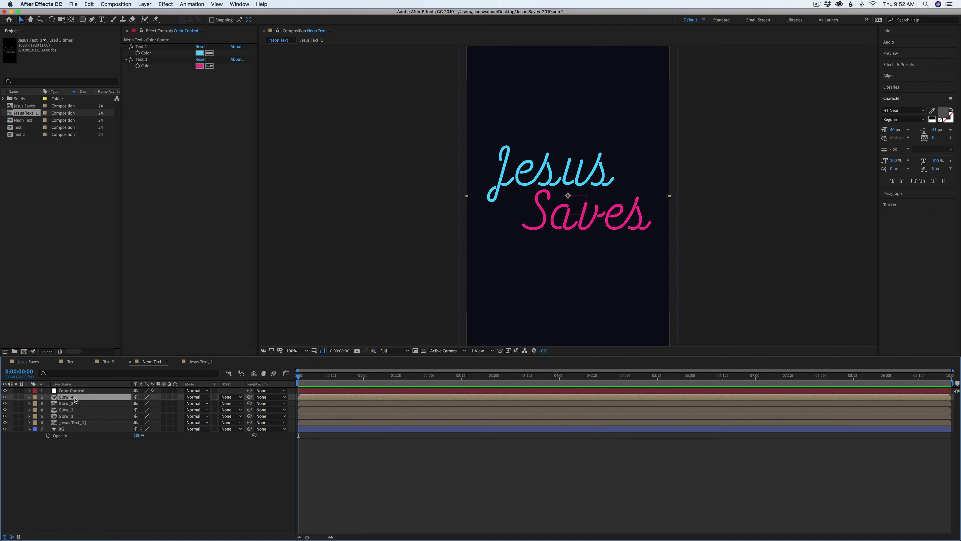
{"action": "key", "text": "super+z"}
{"action": "key", "text": "super+z"}
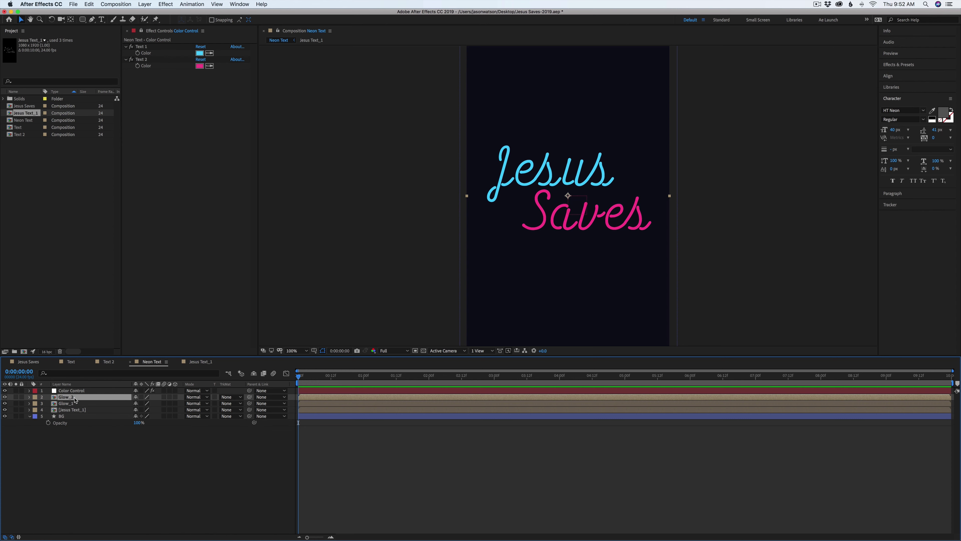
{"action": "key", "text": "super+z"}
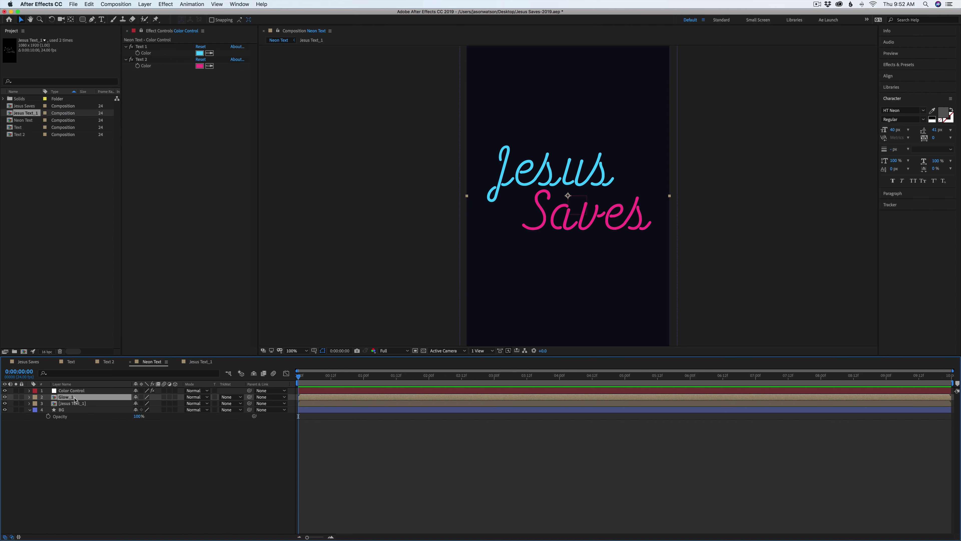
- Unlock the effect controls and add a Gaussian Blur with a blurriness of 28 to the Glow_1 layer
{"action": "left_click", "coordinate": [141, 31]}
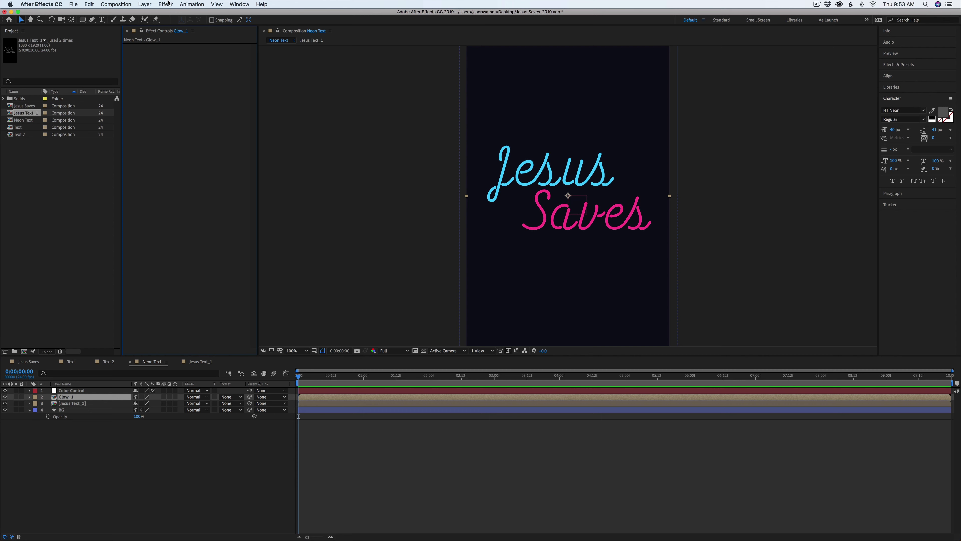
{"action": "left_click", "coordinate": [168, 4]}
{"action": "mouse_move", "coordinate": [197, 54]}
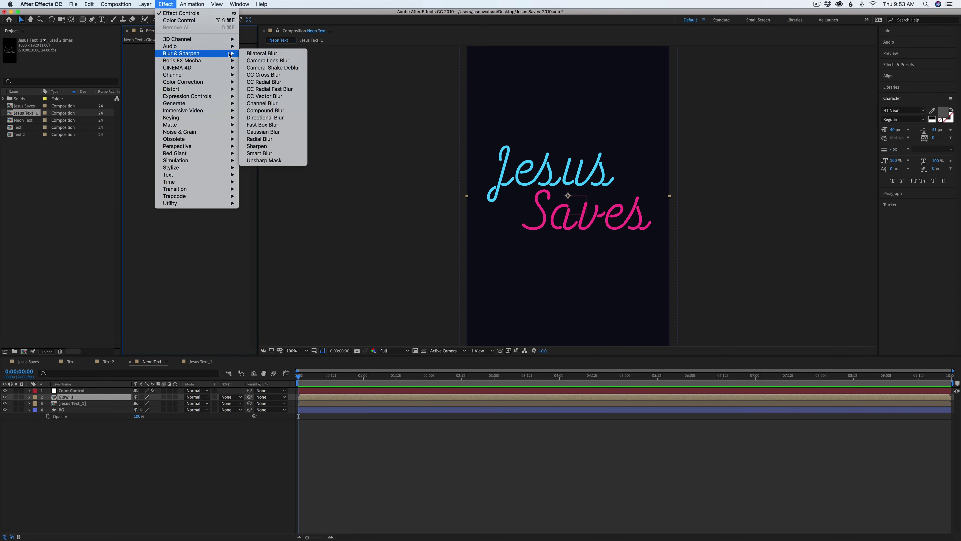
{"action": "left_click", "coordinate": [263, 132]}
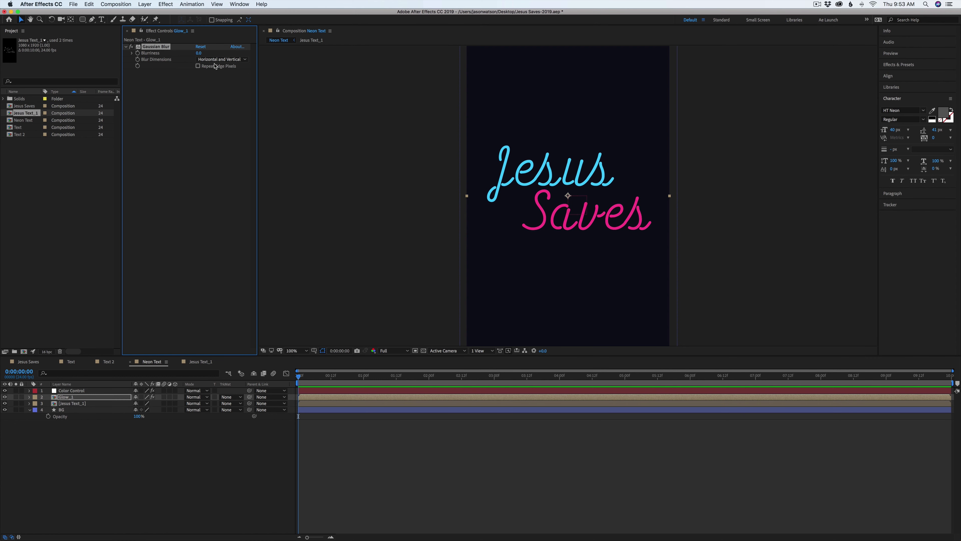
{"action": "left_click", "coordinate": [199, 53]}
{"action": "key", "text": "Return"}
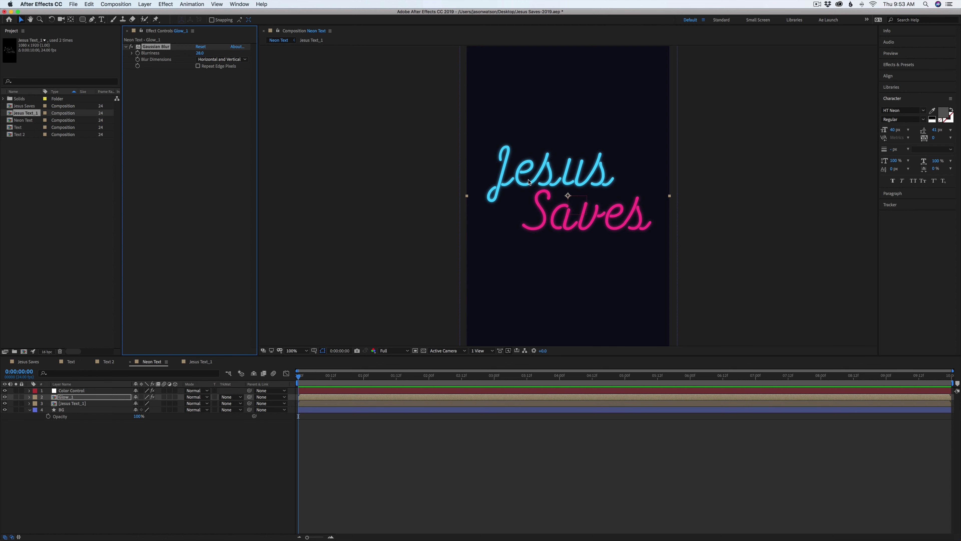
- Set the Glow_1 layer's blending mode to Add and give it an Inner Glow layer style
{"action": "left_click", "coordinate": [195, 397]}
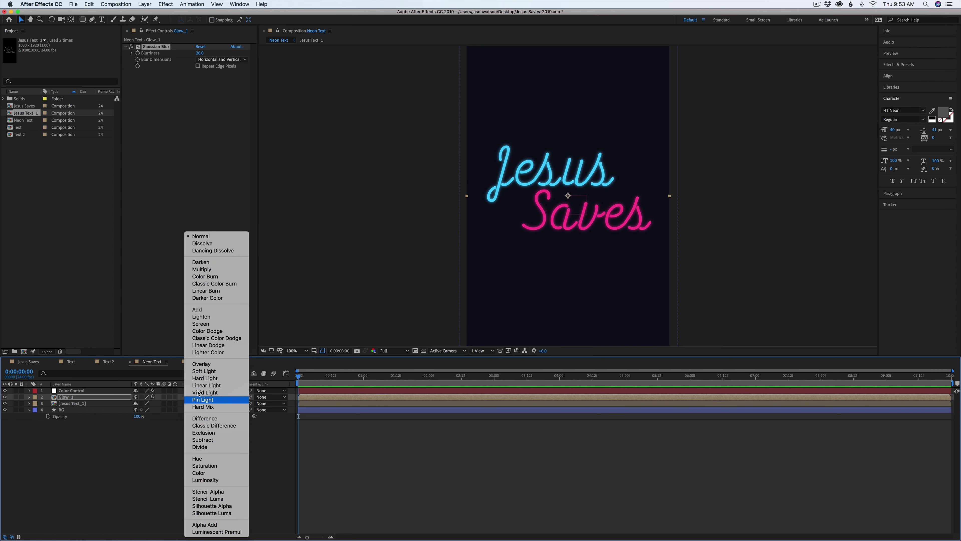
{"action": "left_click", "coordinate": [198, 311]}
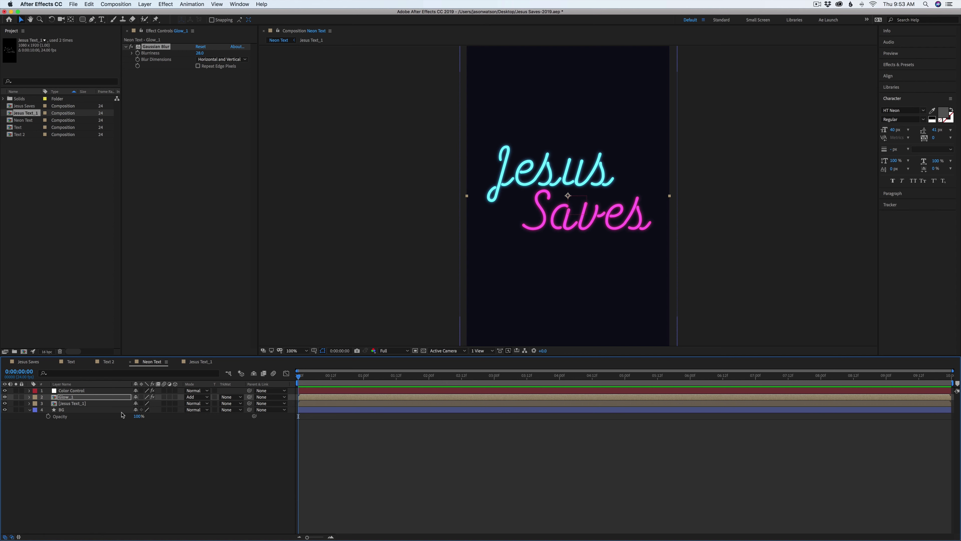
{"action": "left_click", "coordinate": [93, 401]}
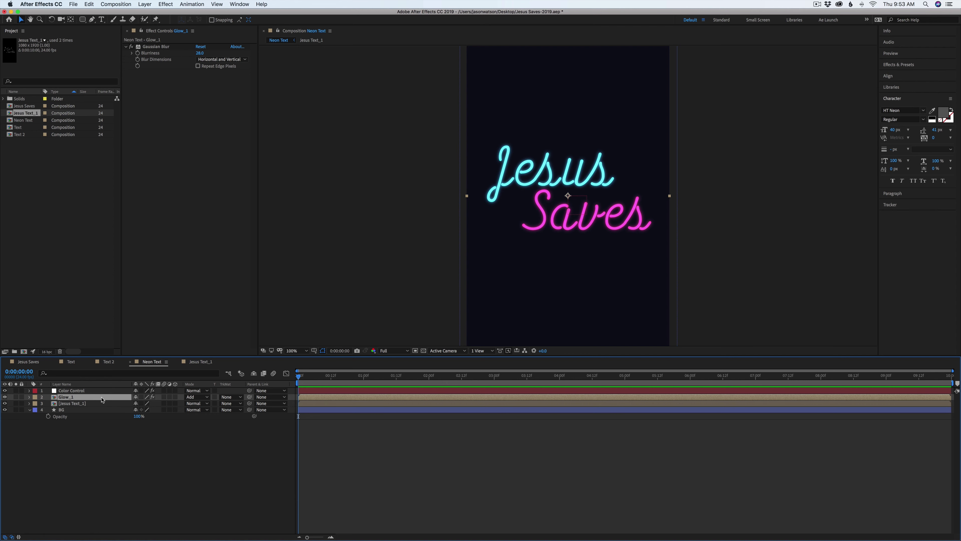
{"action": "right_click", "coordinate": [100, 400]}
{"action": "mouse_move", "coordinate": [117, 394]}
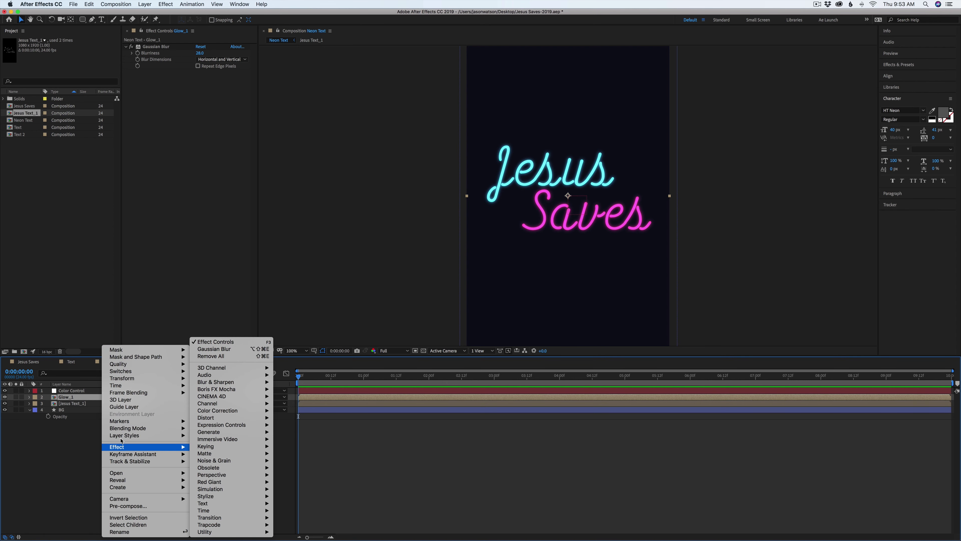
{"action": "mouse_move", "coordinate": [151, 435]}
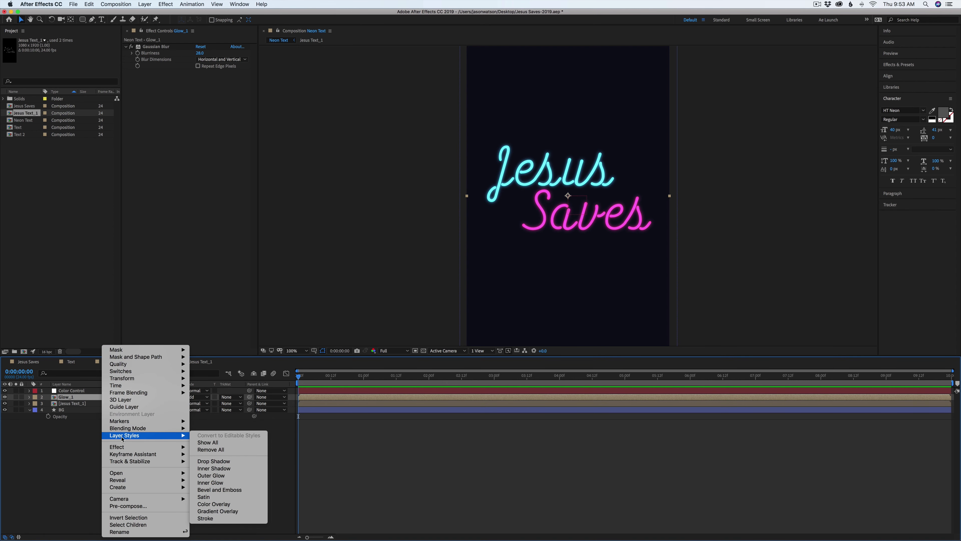
{"action": "left_click", "coordinate": [208, 483]}
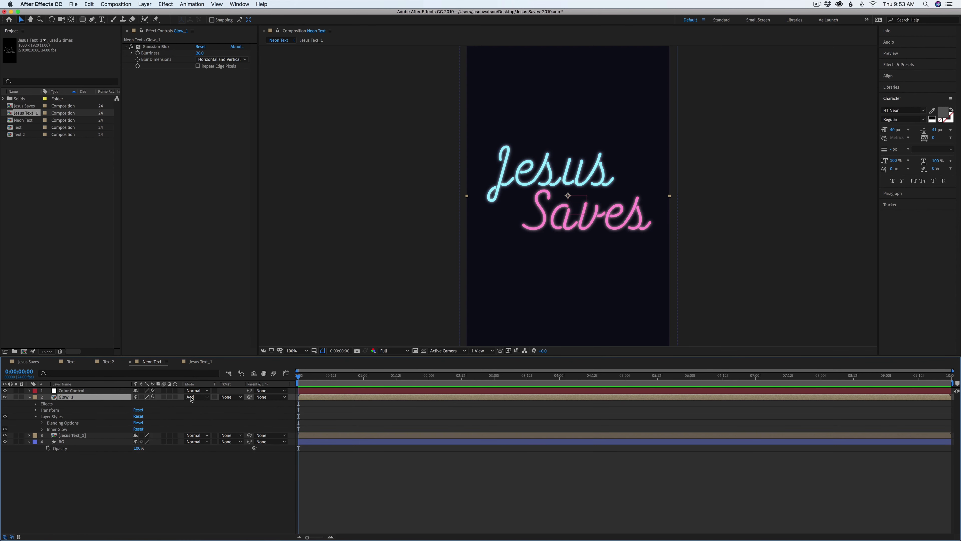
- Configure the Inner Glow of Glow_1 with 78% opacity, Center as the source and a size of 9
{"action": "left_click", "coordinate": [43, 429]}
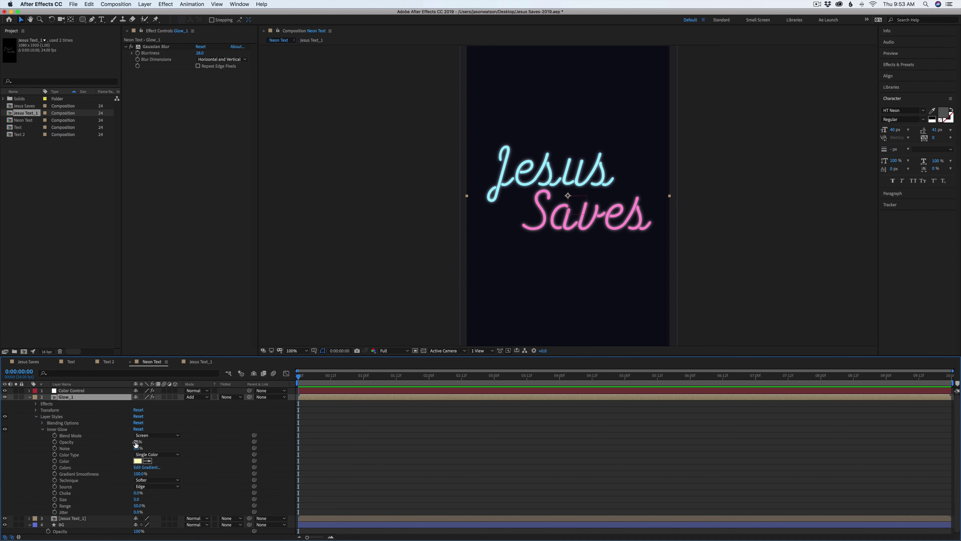
{"action": "left_click", "coordinate": [136, 442]}
{"action": "type", "text": "78"}
{"action": "key", "text": "Return"}
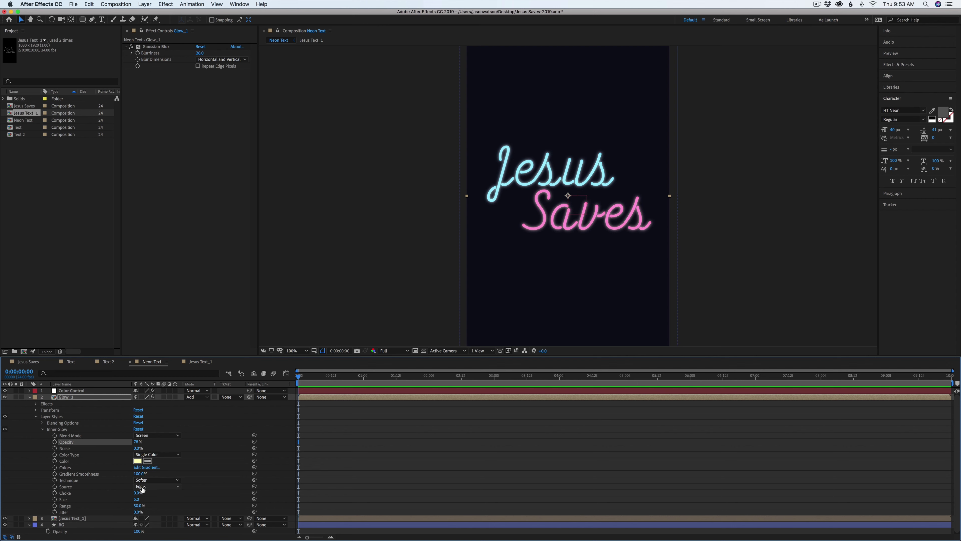
{"action": "left_click", "coordinate": [151, 488]}
{"action": "left_click", "coordinate": [150, 503]}
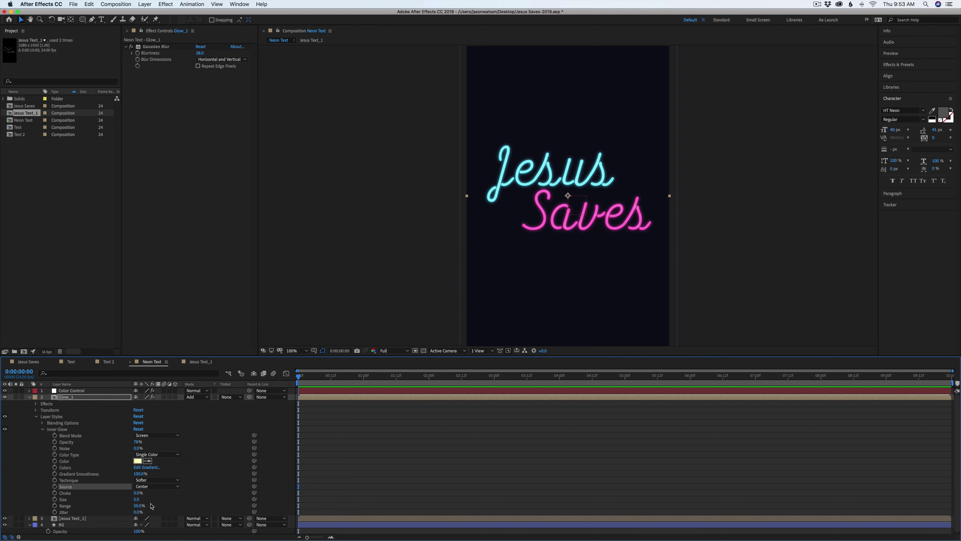
{"action": "left_click", "coordinate": [141, 499]}
{"action": "type", "text": "9"}
{"action": "key", "text": "Return"}
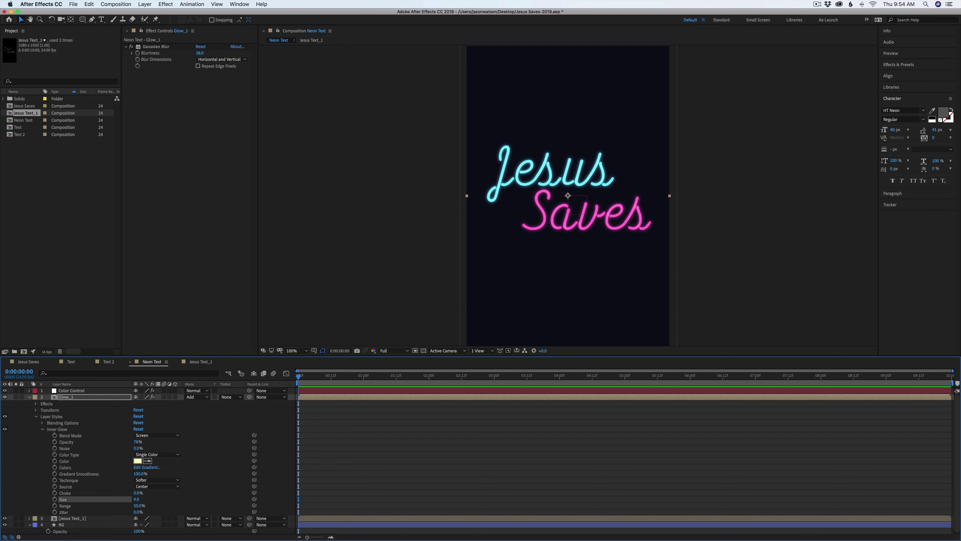
- Collapse the Glow_1 properties, duplicate the layer, and set the copy's blending mode to Lighten
{"action": "left_click", "coordinate": [356, 399]}
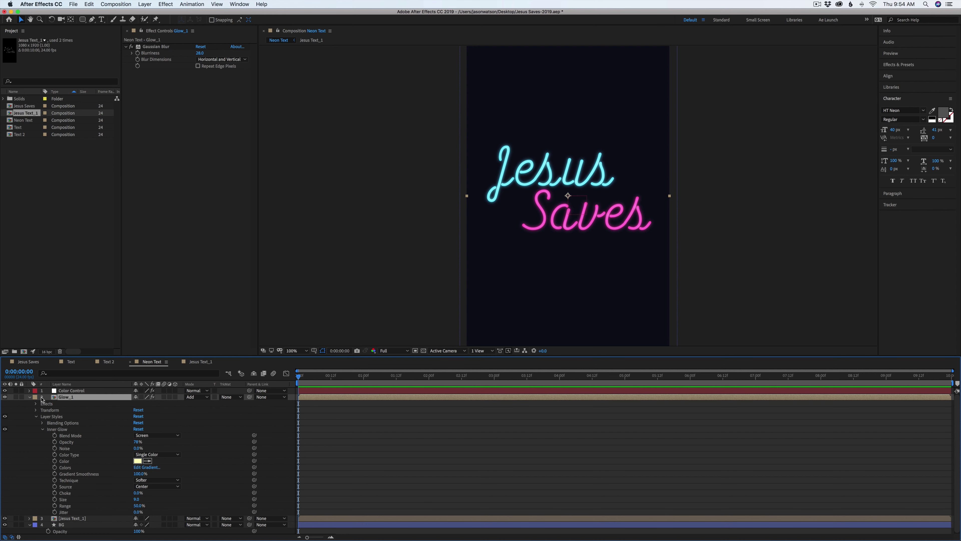
{"action": "left_click", "coordinate": [29, 396]}
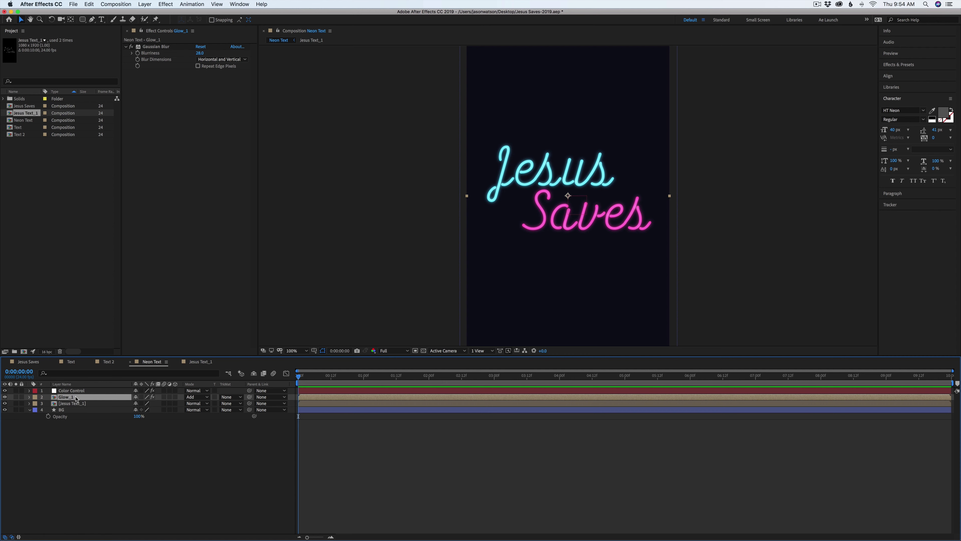
{"action": "key", "text": "super+d"}
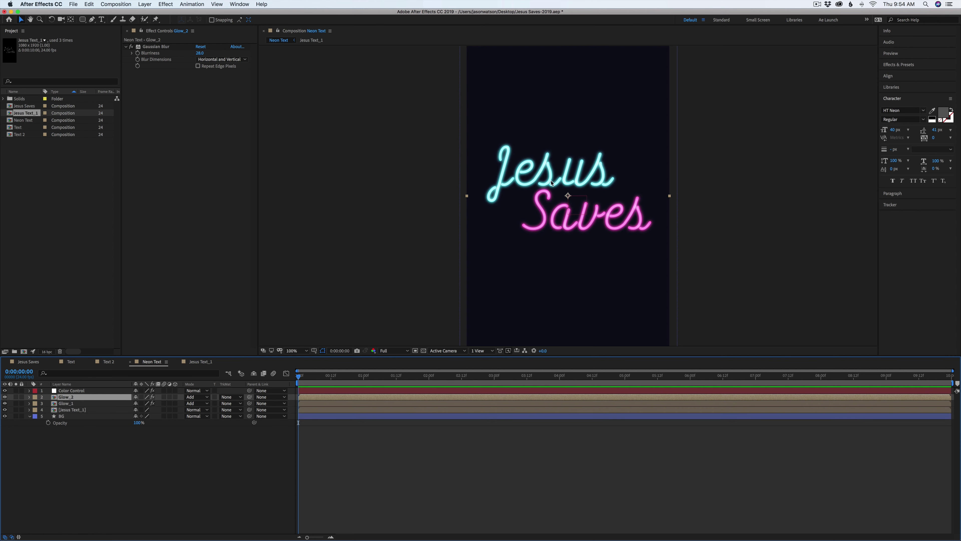
{"action": "left_click", "coordinate": [199, 397]}
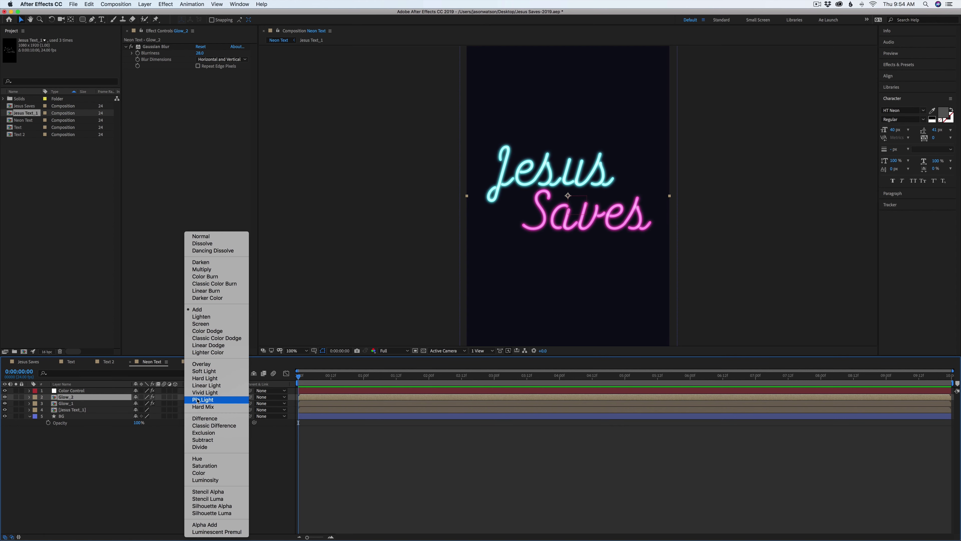
{"action": "left_click", "coordinate": [208, 318]}
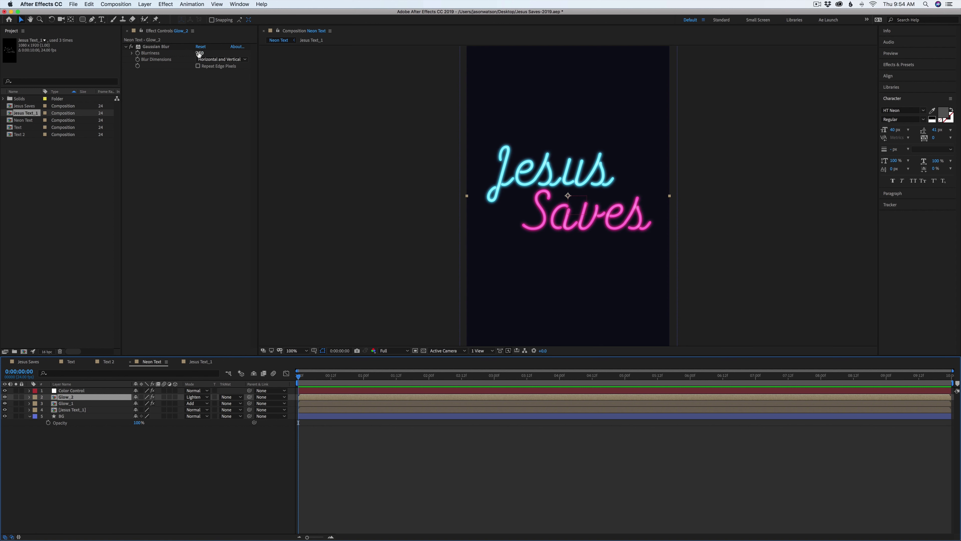
- Set the Gaussian Blur blurriness of the duplicated glow layer to 250
{"action": "left_click", "coordinate": [199, 54]}
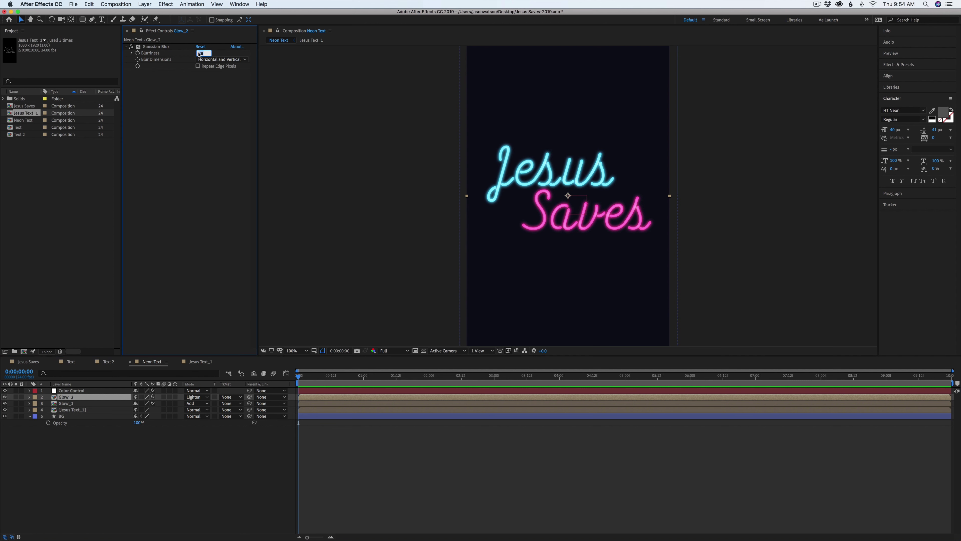
{"action": "type", "text": "250"}
{"action": "key", "text": "Return"}
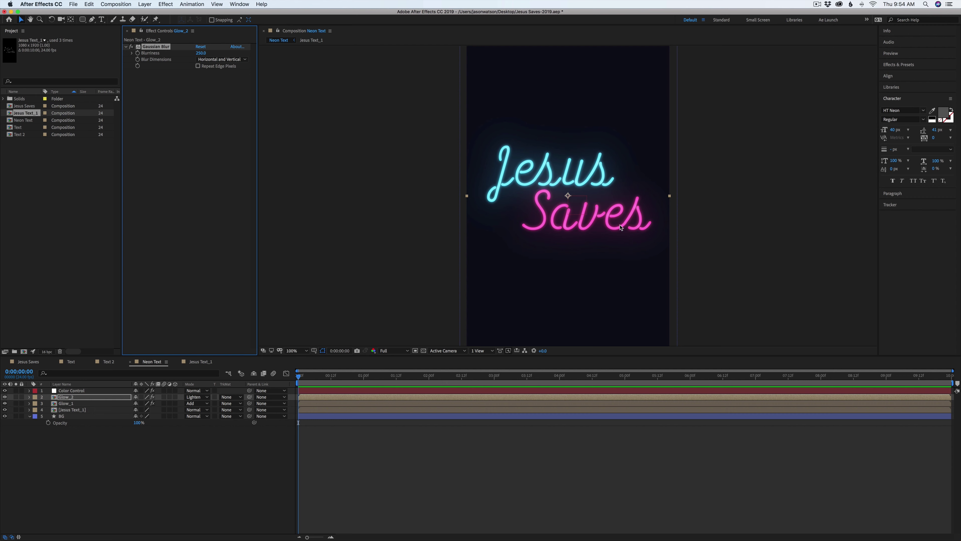
- Duplicate the Glow_2 layer and move the copy below Jesus Text_1, just above the BG layer
{"action": "left_click", "coordinate": [480, 448]}
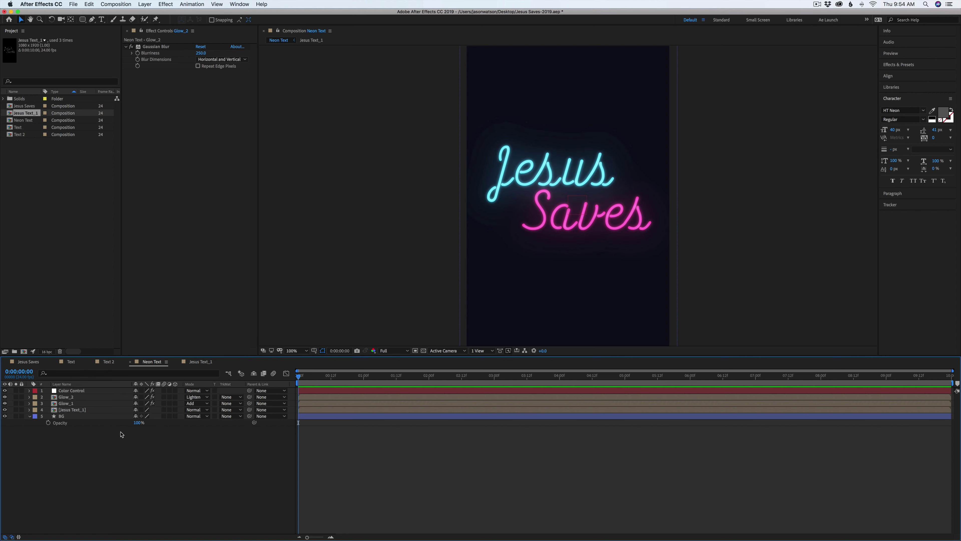
{"action": "left_click", "coordinate": [70, 398]}
{"action": "key", "text": "super+d"}
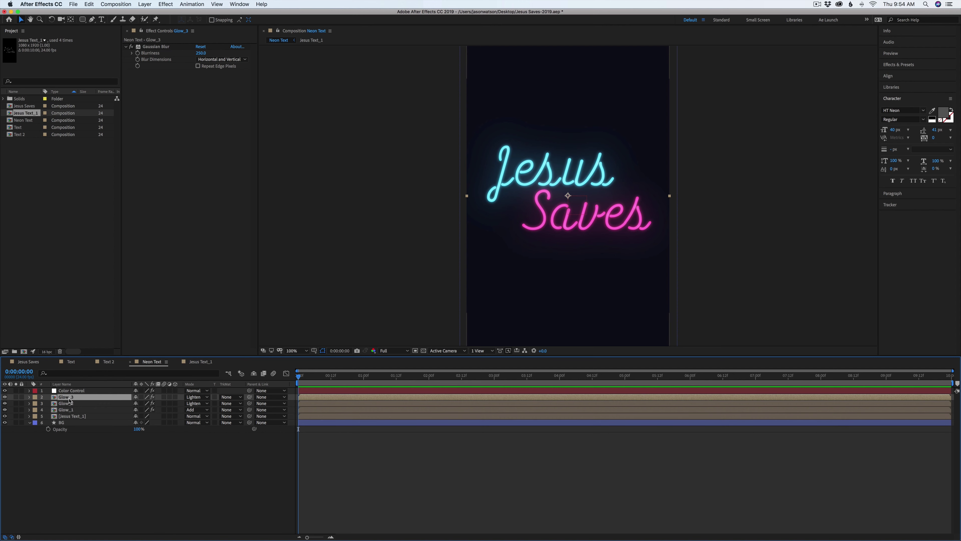
{"action": "left_click_drag", "start_coordinate": [66, 423], "coordinate": [67, 424]}
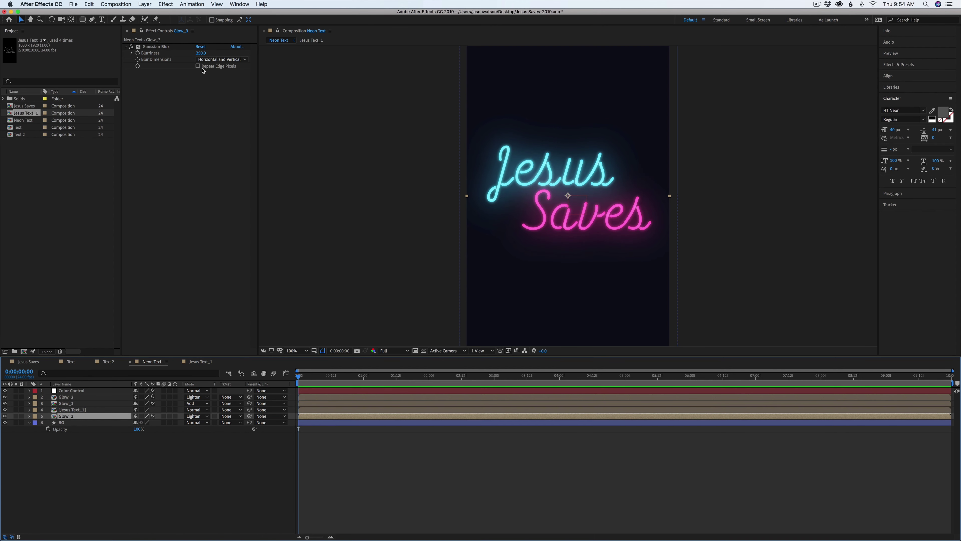
- Set the Gaussian Blur blurriness of the Glow_3 layer to 670
{"action": "left_click", "coordinate": [200, 53]}
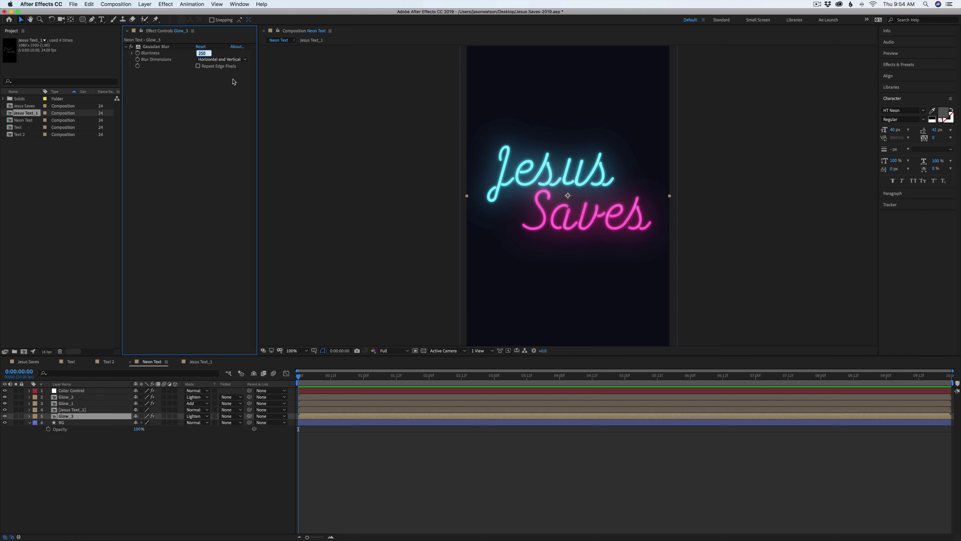
{"action": "type", "text": "670"}
{"action": "key", "text": "Return"}
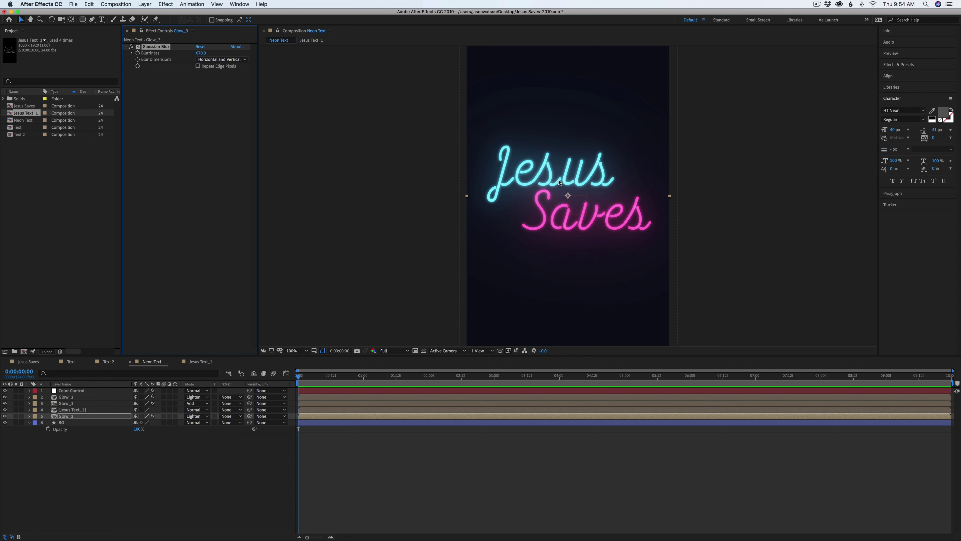
- Rename the Glow_3 layer as Back Glow_1 and duplicate it to make Back Glow_2
{"action": "left_click", "coordinate": [69, 418]}
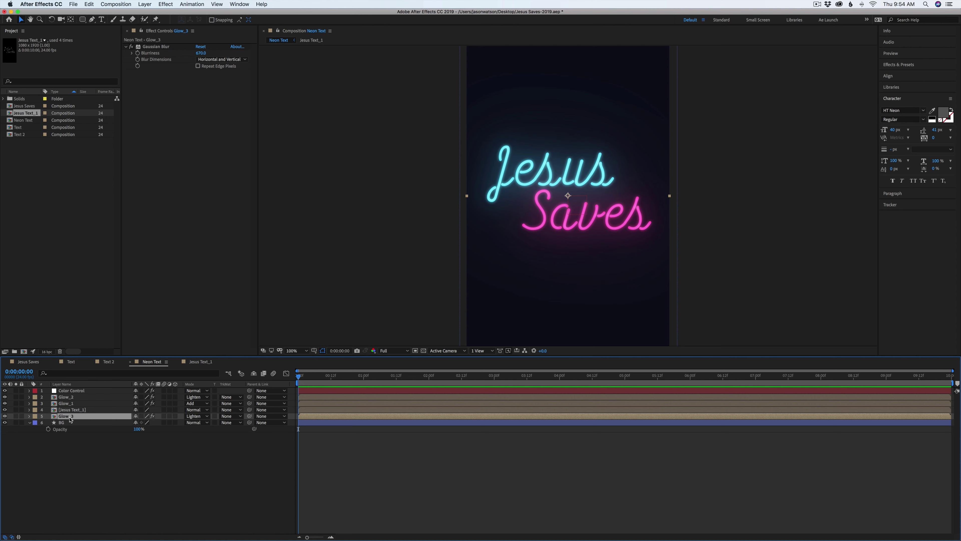
{"action": "key", "text": "Return"}
{"action": "type", "text": "Back"}
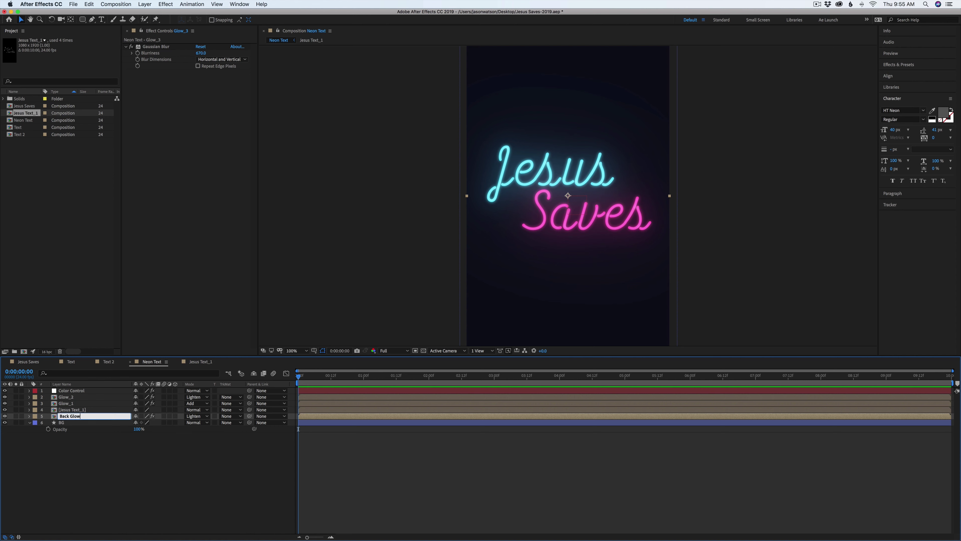
{"action": "key", "text": "Return"}
{"action": "key", "text": "super+d"}
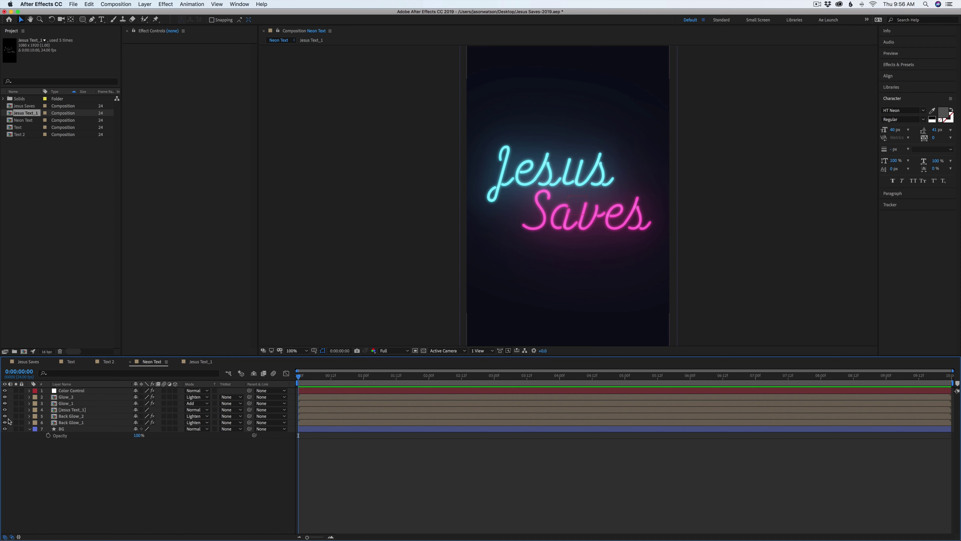
- Add an Inner Glow layer style to the Jesus Text_1 layer
{"action": "left_click", "coordinate": [70, 412]}
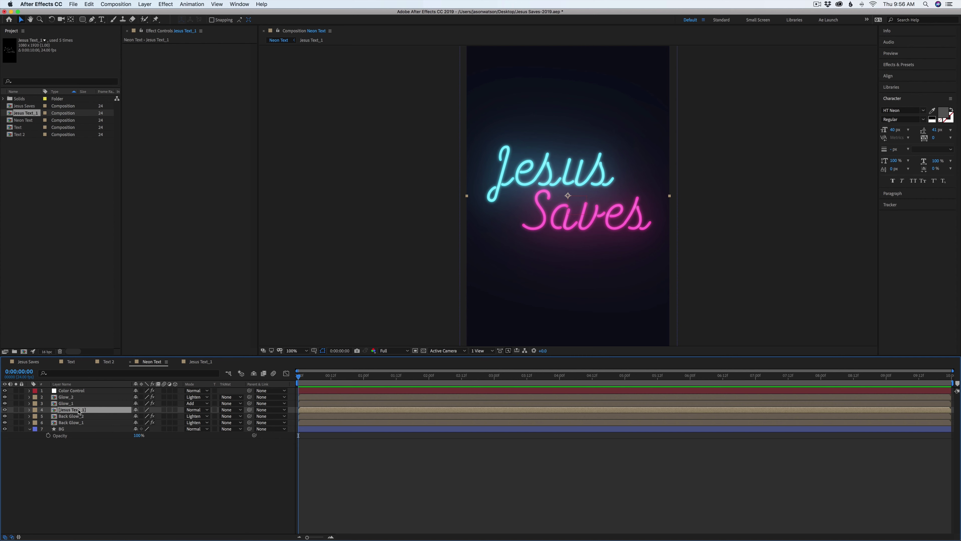
{"action": "right_click", "coordinate": [77, 412]}
{"action": "mouse_move", "coordinate": [125, 435]}
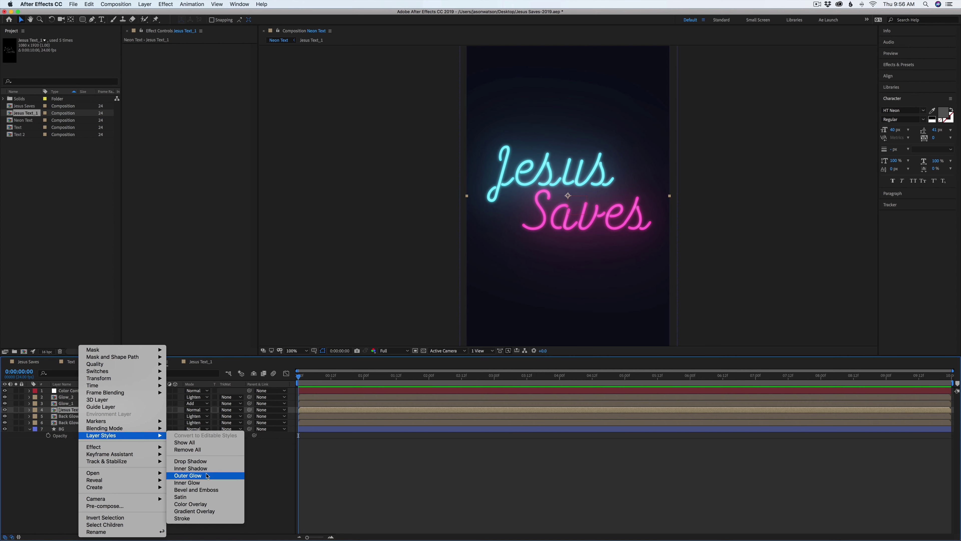
{"action": "left_click", "coordinate": [197, 483]}
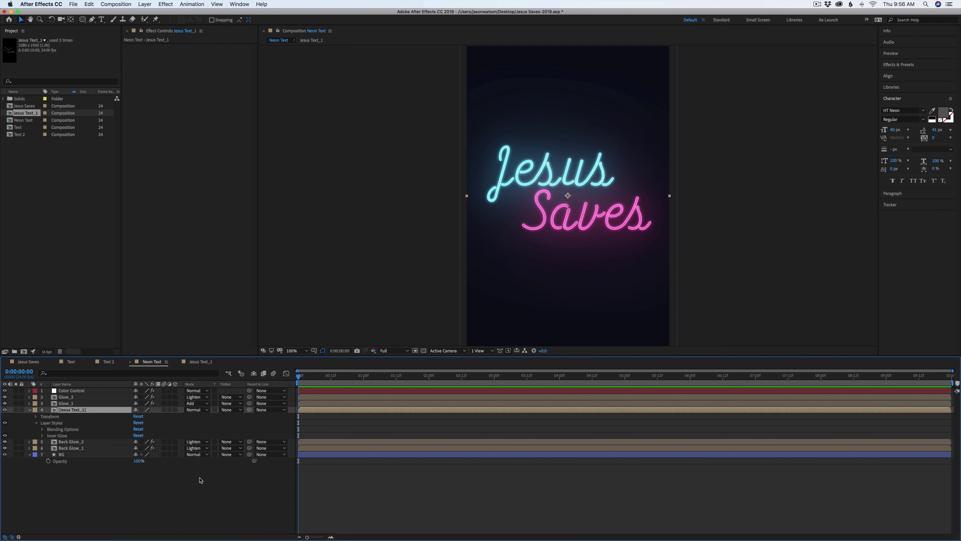
- Configure the Inner Glow of Jesus Text_1 with 79% opacity, size 9 and Center as the source, and collapse the layer
{"action": "left_click", "coordinate": [42, 435]}
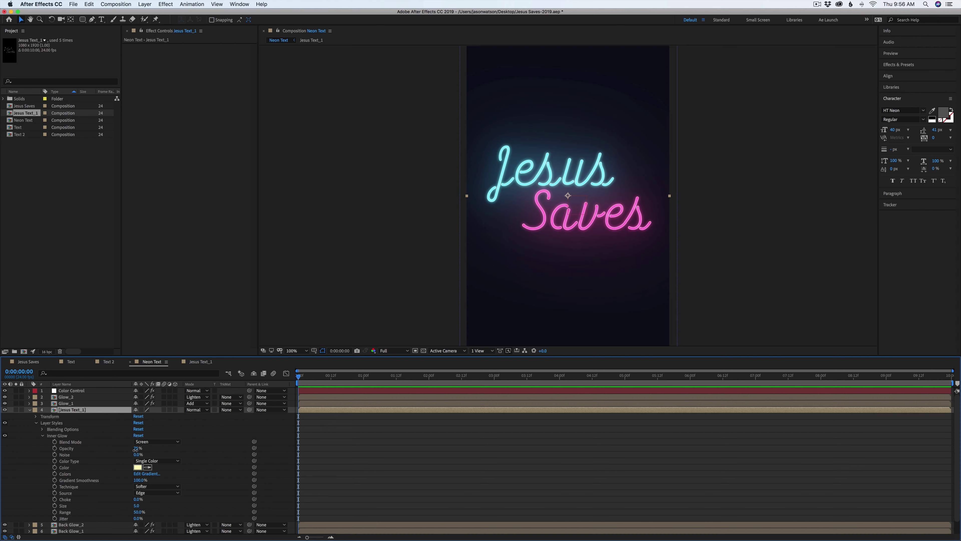
{"action": "left_click_drag", "start_coordinate": [135, 450], "coordinate": [136, 449]}
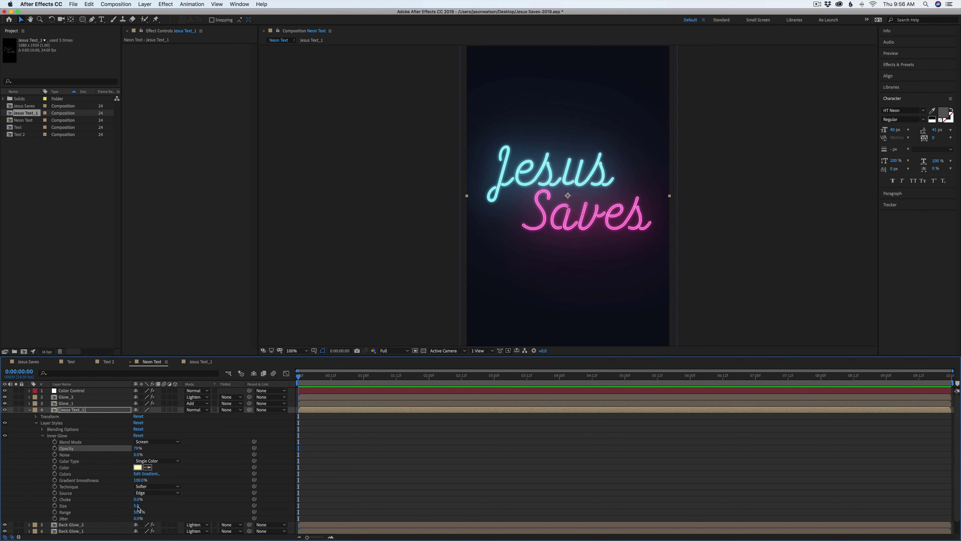
{"action": "left_click_drag", "start_coordinate": [138, 508], "coordinate": [161, 489]}
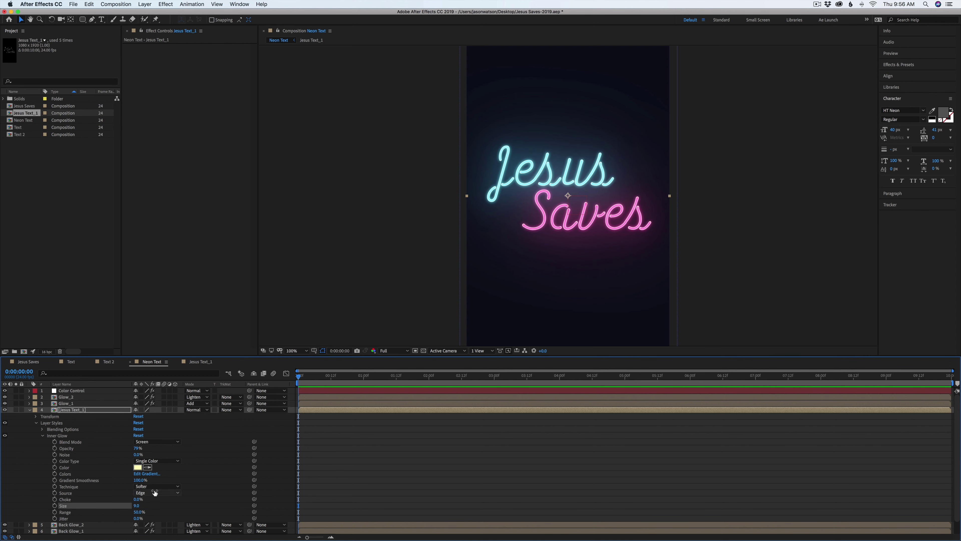
{"action": "left_click", "coordinate": [154, 493]}
{"action": "left_click", "coordinate": [153, 507]}
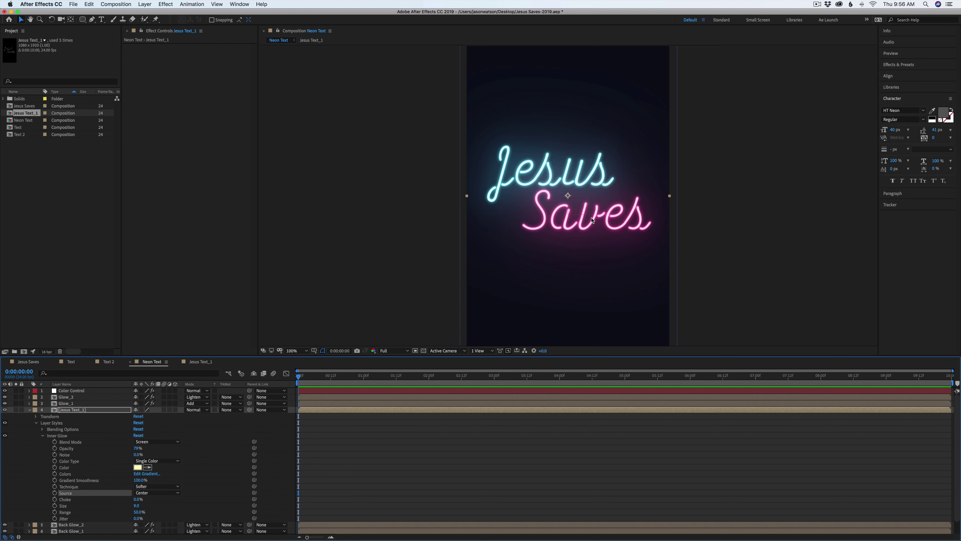
{"action": "left_click", "coordinate": [29, 410]}
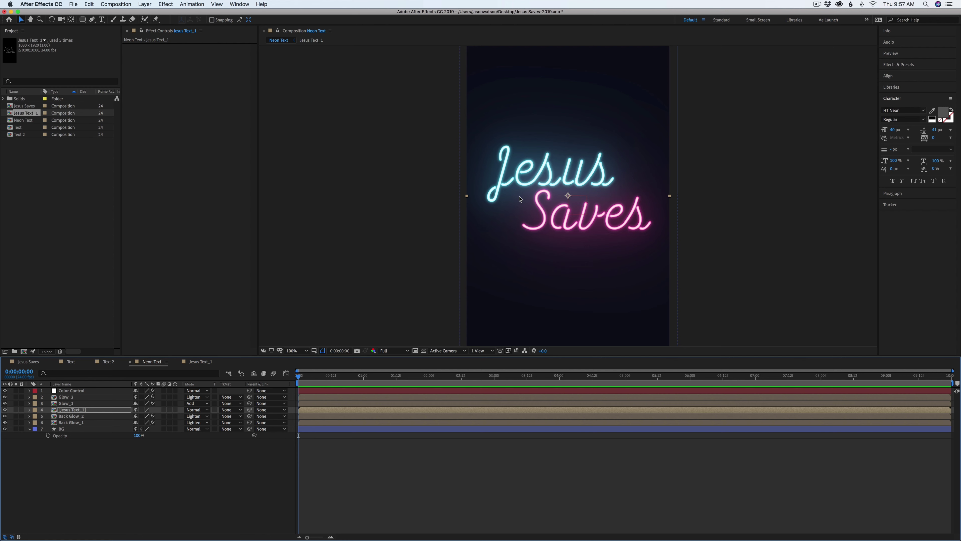
- Apply the Caustics simulation effect to Jesus Text_1 and set its Bottom layer to None
{"action": "left_click", "coordinate": [167, 4]}
{"action": "mouse_move", "coordinate": [170, 163]}
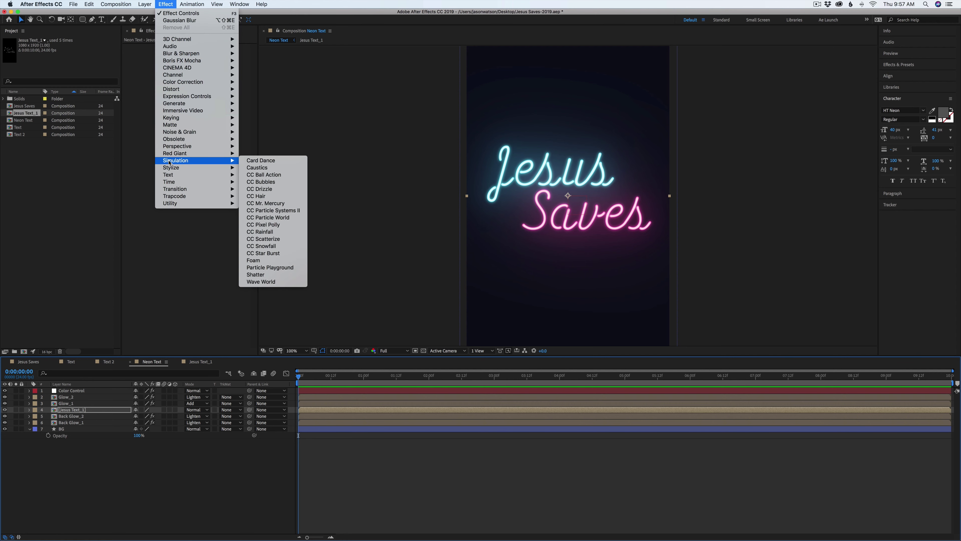
{"action": "left_click", "coordinate": [275, 168]}
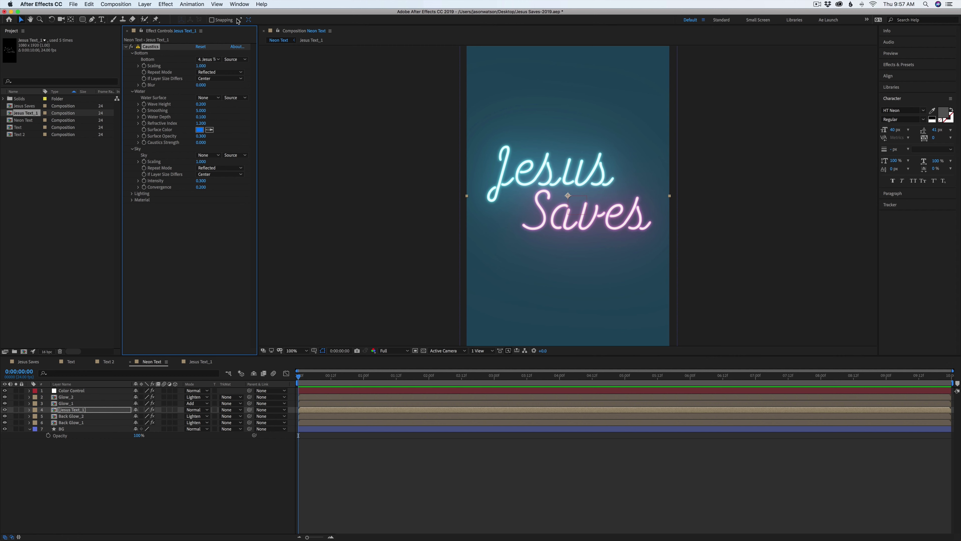
{"action": "left_click", "coordinate": [208, 59]}
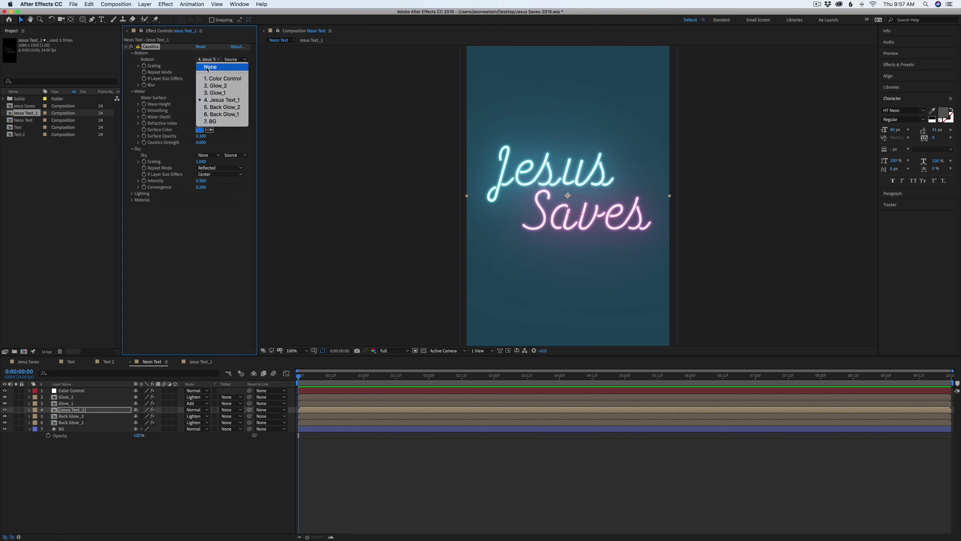
{"action": "left_click", "coordinate": [207, 68]}
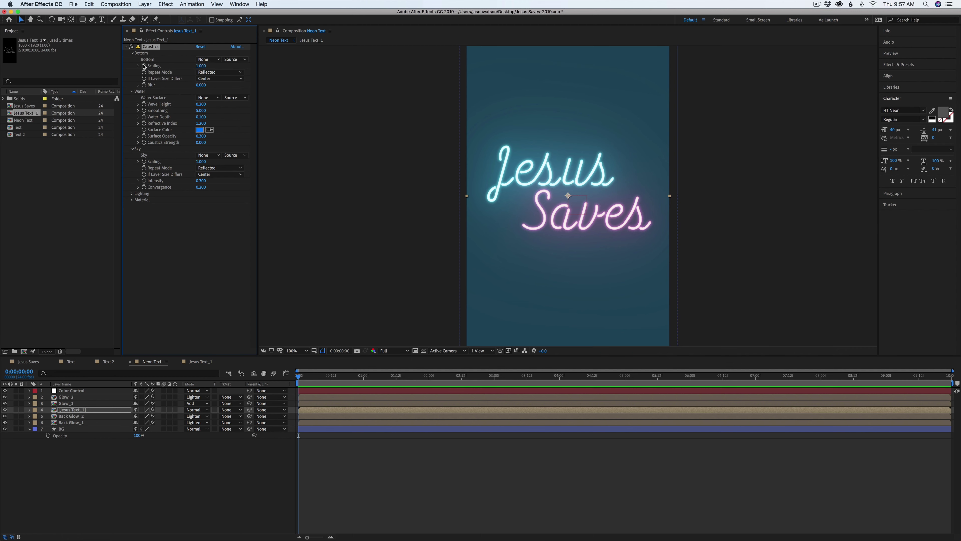
{"action": "left_click", "coordinate": [133, 53]}
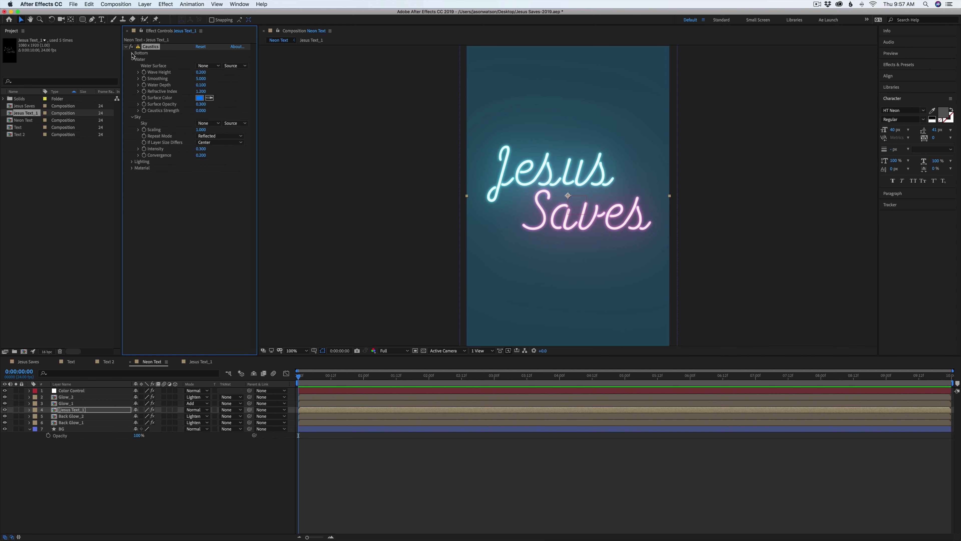
- Use Jesus Text_1 as the Caustics water surface and set the wave height to 0.03
{"action": "left_click", "coordinate": [211, 67]}
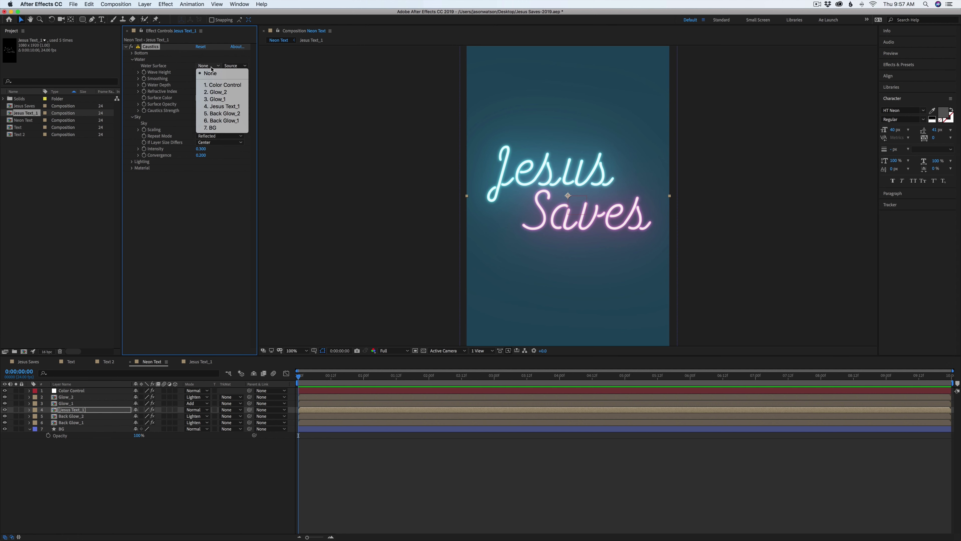
{"action": "left_click", "coordinate": [220, 106]}
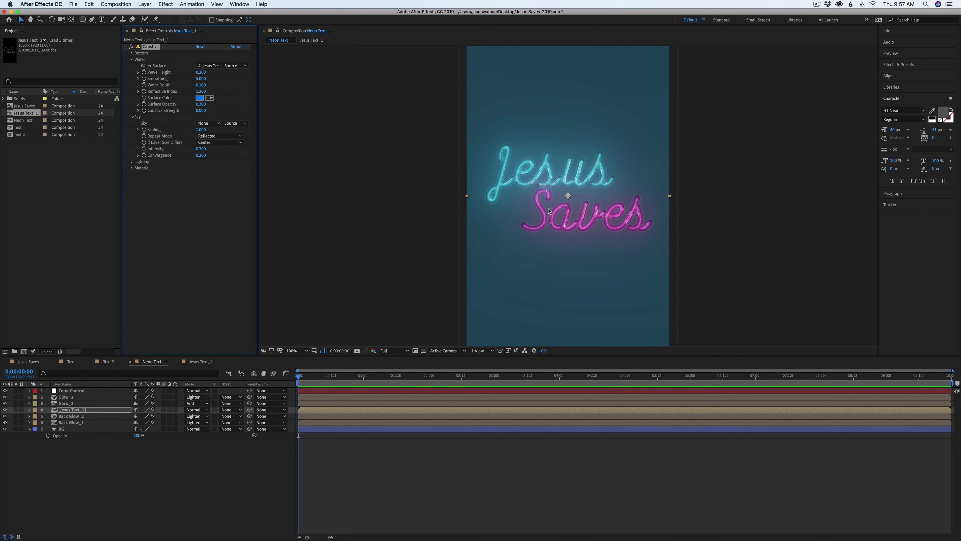
{"action": "left_click", "coordinate": [201, 73]}
{"action": "type", "text": "0.03"}
{"action": "key", "text": "Return"}
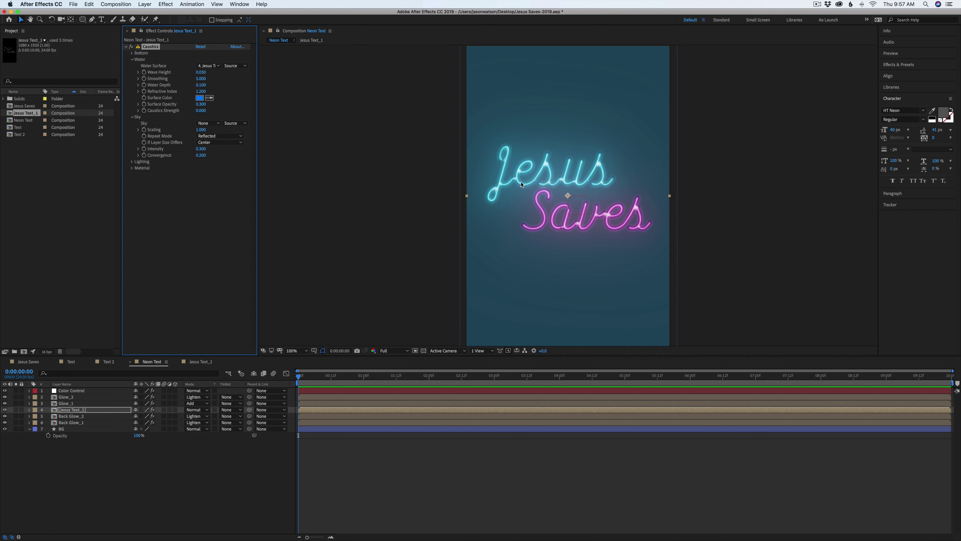
- Set the Caustics smoothing to 45 and the water depth to 0.07
{"action": "left_click", "coordinate": [205, 79]}
{"action": "type", "text": "45"}
{"action": "key", "text": "Return"}
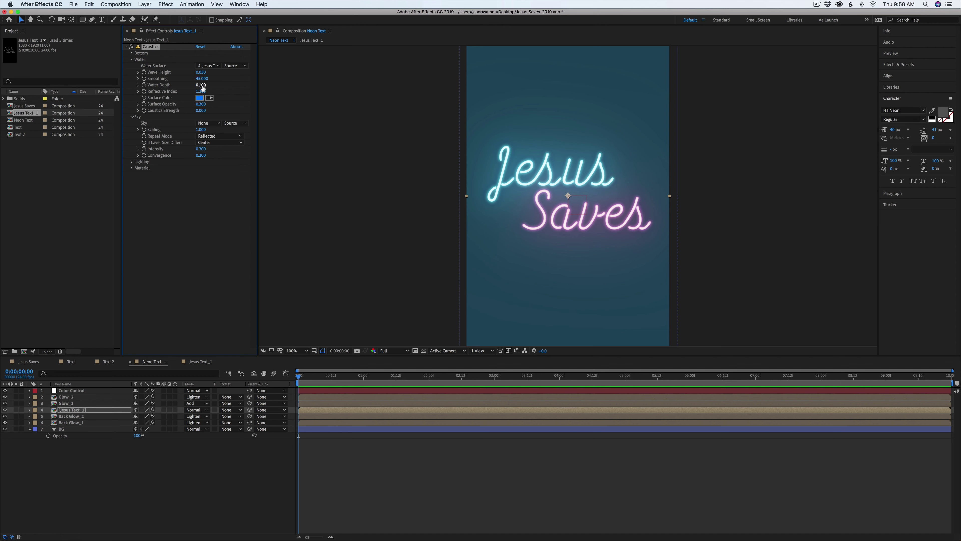
{"action": "left_click_drag", "start_coordinate": [203, 88], "coordinate": [198, 87]}
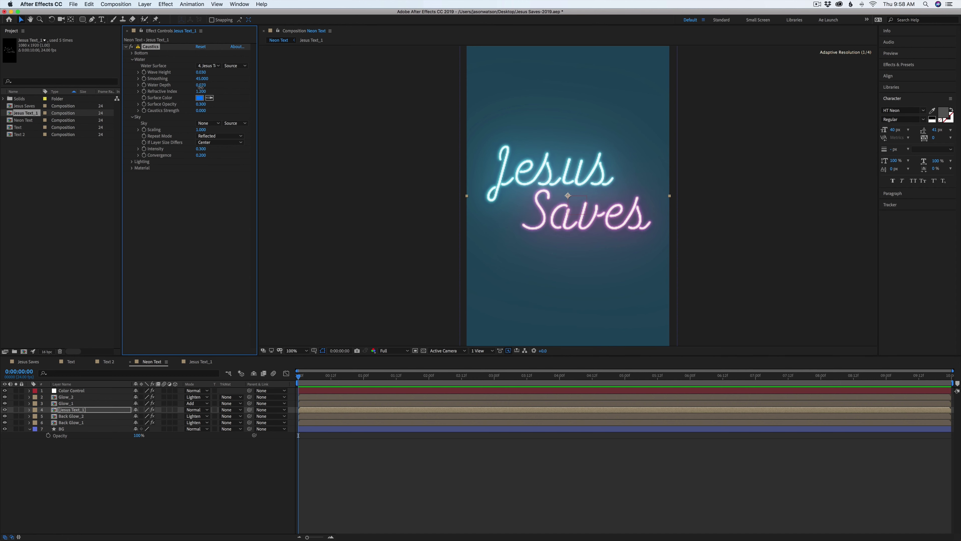
{"action": "left_click_drag", "start_coordinate": [201, 87], "coordinate": [203, 88]}
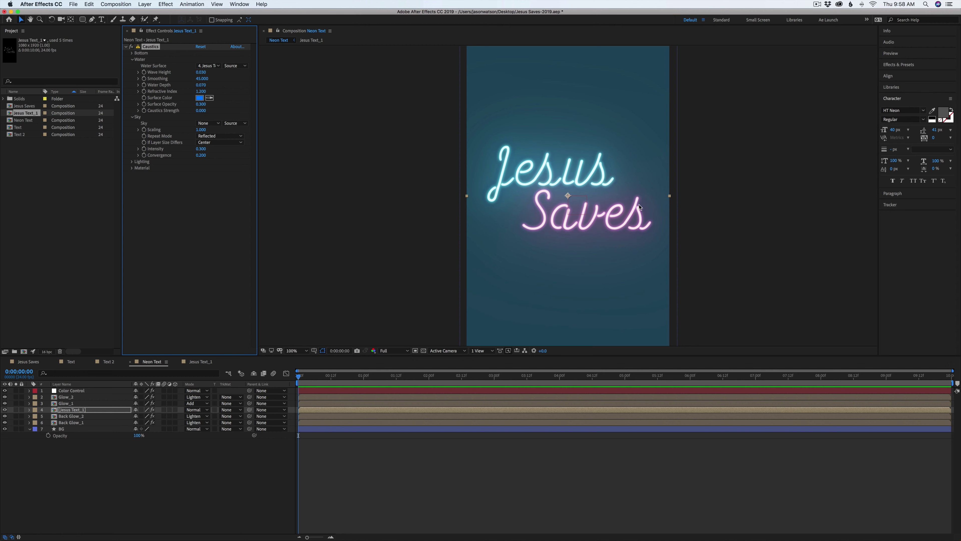
- Set the Caustics surface opacity to 0.15 and the caustics strength to 5
{"action": "left_click", "coordinate": [131, 47]}
{"action": "left_click", "coordinate": [131, 46]}
{"action": "left_click_drag", "start_coordinate": [198, 104], "coordinate": [195, 105]}
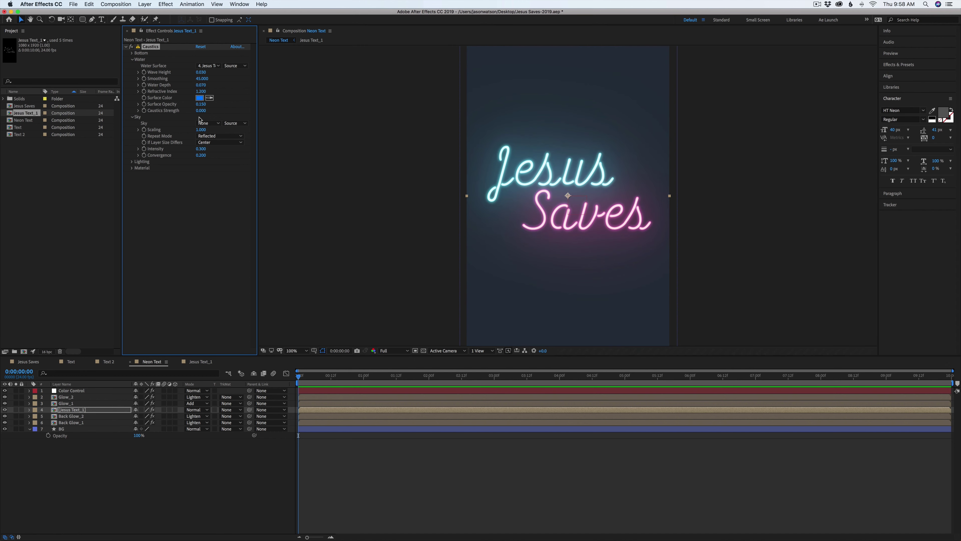
{"action": "left_click_drag", "start_coordinate": [201, 110], "coordinate": [547, 109]}
- Compare the neon text with the Caustics effect switched off and on
{"action": "left_click", "coordinate": [132, 47]}
{"action": "left_click", "coordinate": [132, 47]}
{"action": "left_click", "coordinate": [131, 47]}
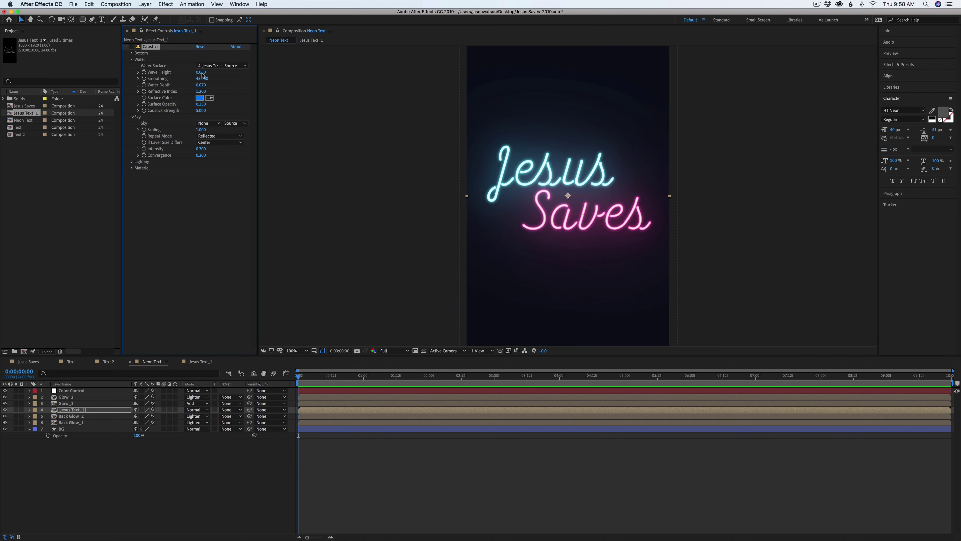
{"action": "left_click", "coordinate": [132, 47]}
{"action": "left_click", "coordinate": [134, 47]}
{"action": "left_click", "coordinate": [133, 47]}
{"action": "left_click", "coordinate": [133, 47]}
{"action": "left_click", "coordinate": [133, 47]}
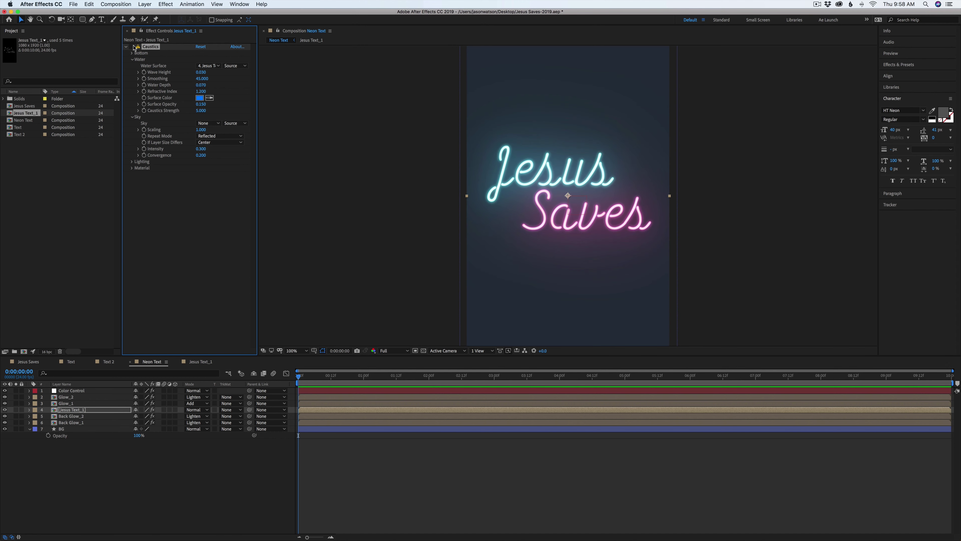
{"action": "left_click", "coordinate": [132, 47]}
{"action": "left_click", "coordinate": [133, 47]}
- Configure the Caustics lighting as a Point Source with light intensity 0 and light height 3.23
{"action": "left_click", "coordinate": [137, 162]}
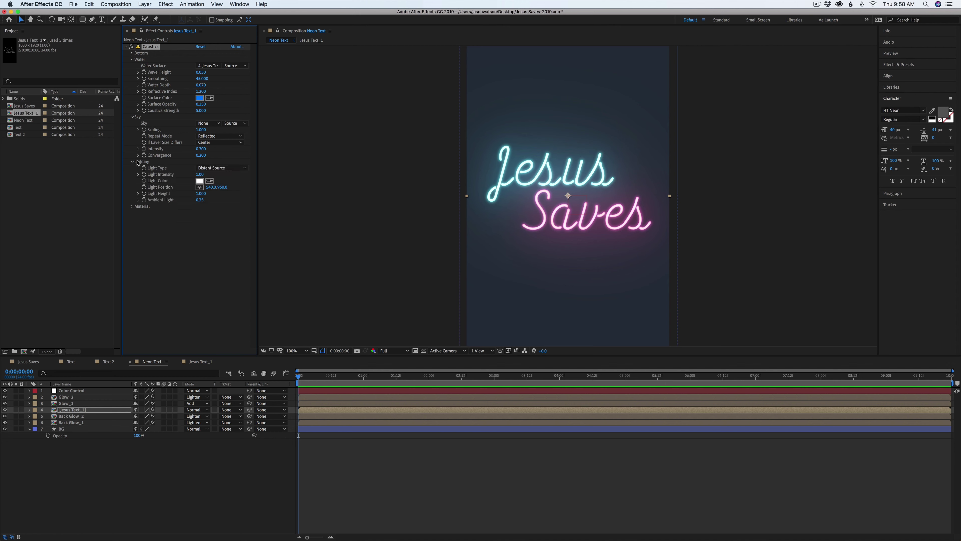
{"action": "left_click", "coordinate": [218, 168]}
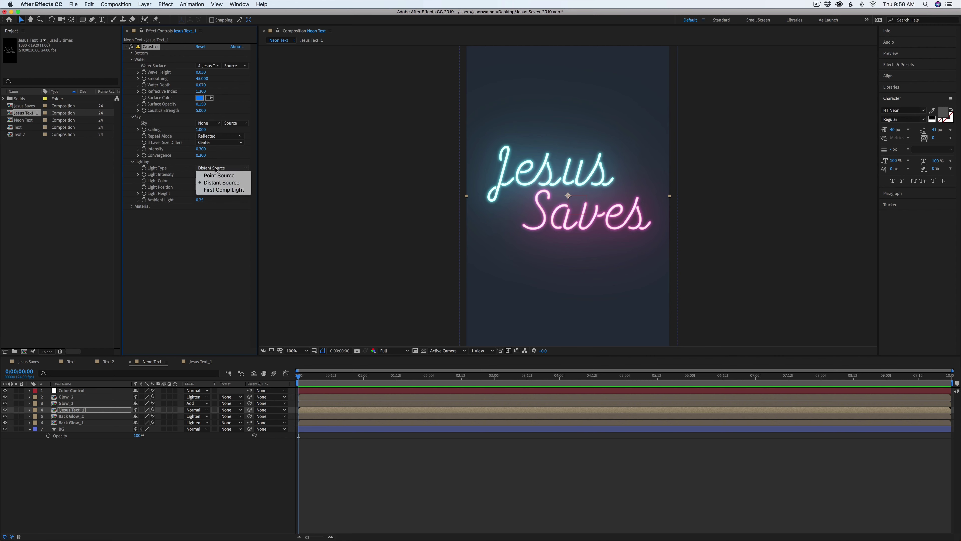
{"action": "left_click", "coordinate": [214, 177]}
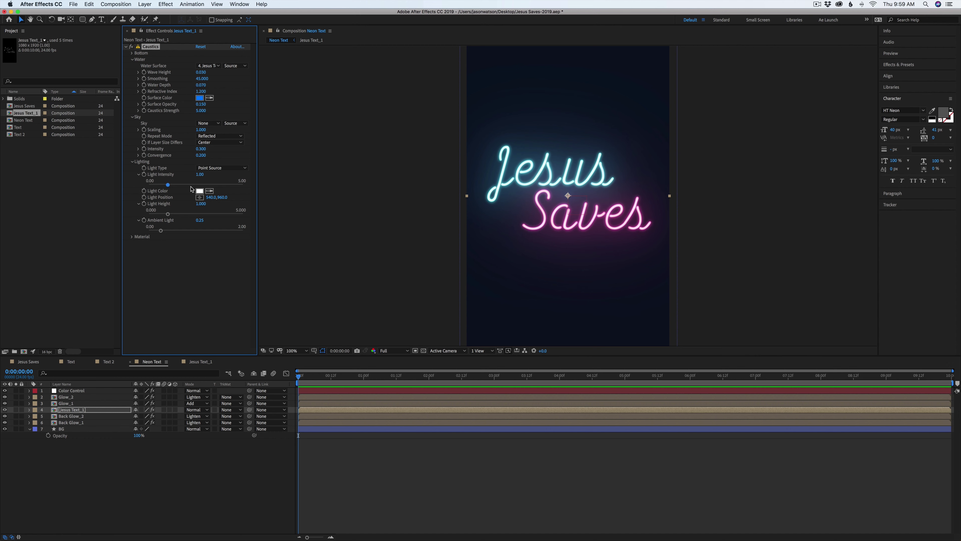
{"action": "left_click_drag", "start_coordinate": [200, 175], "coordinate": [109, 183]}
{"action": "left_click_drag", "start_coordinate": [200, 204], "coordinate": [284, 203]}
{"action": "left_click", "coordinate": [432, 477]}
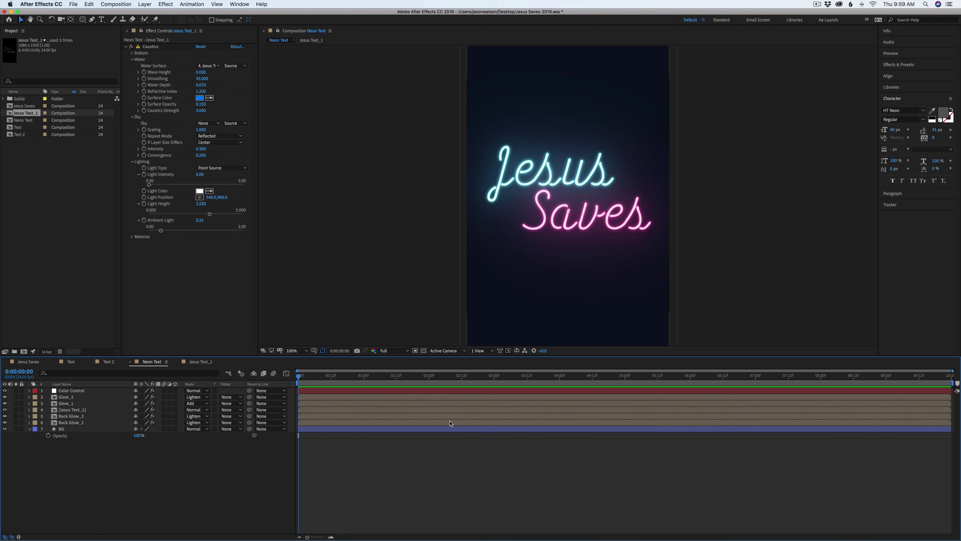
{"action": "key", "text": "period"}
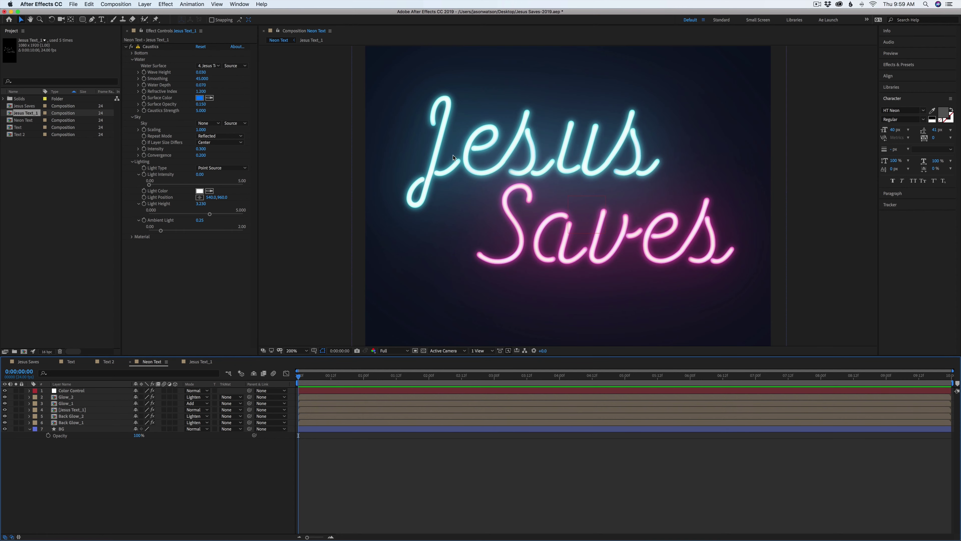
- Check the finished Jesus Saves composition and the Jesus Text_1 composition, and return to the Neon Text composition
{"action": "left_click", "coordinate": [28, 362]}
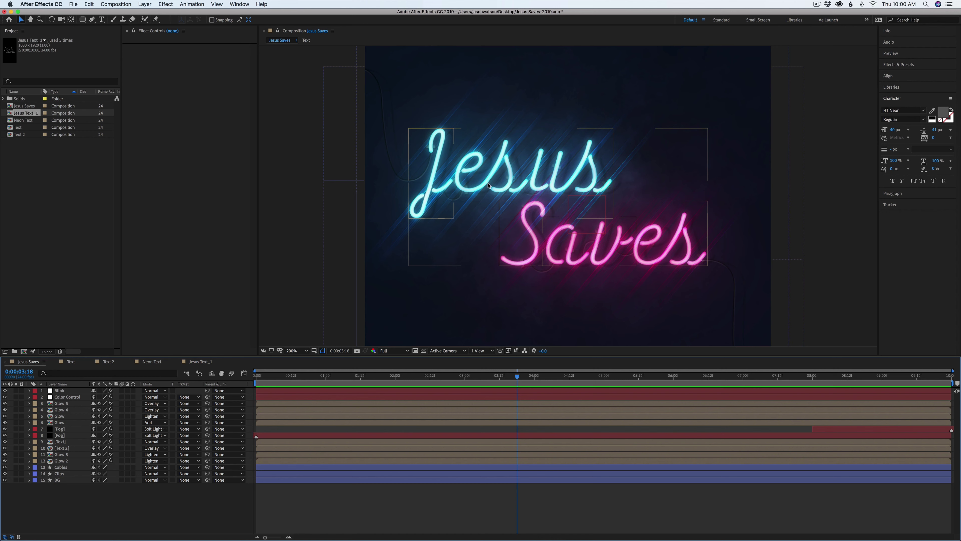
{"action": "left_click", "coordinate": [199, 362]}
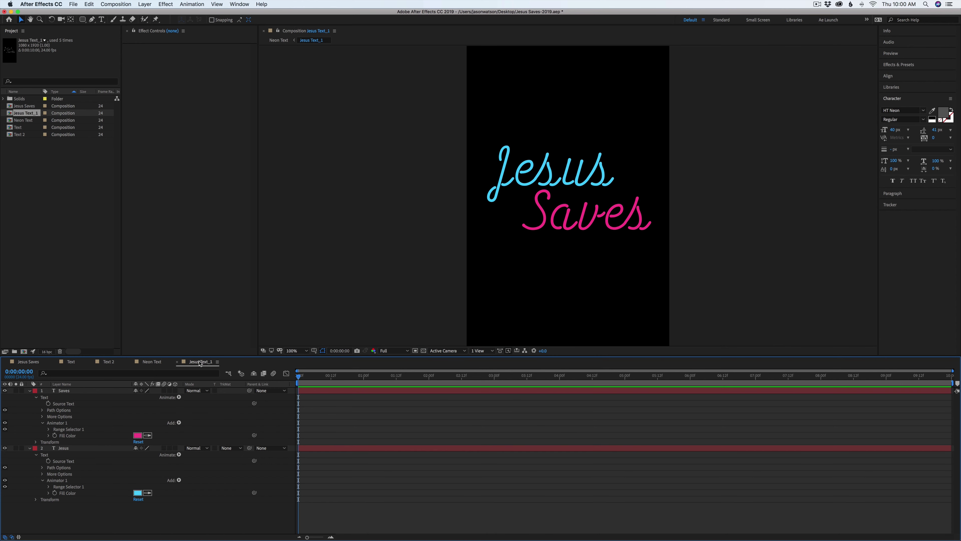
{"action": "left_click", "coordinate": [153, 362]}
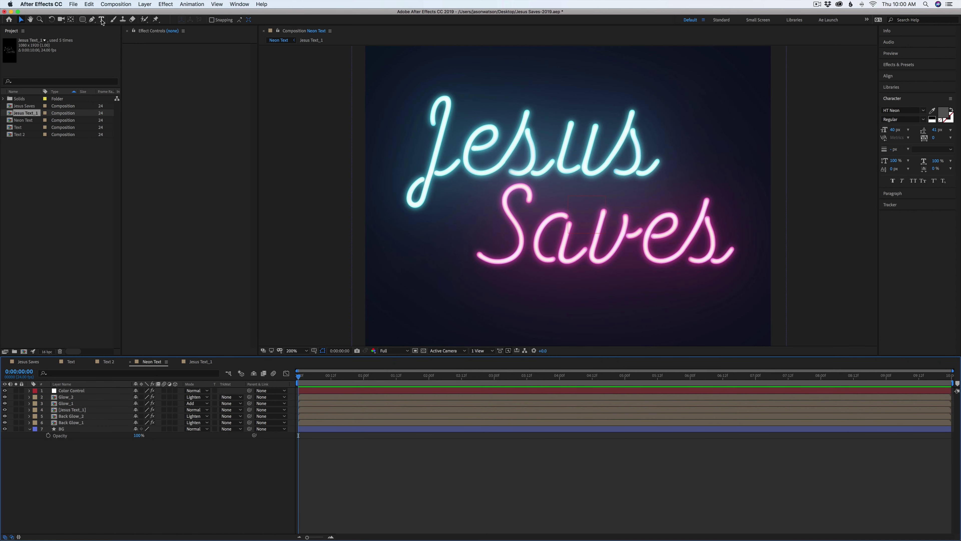
- Draw a small rectangle shape with a grey 7F7F7F fill in the gap between the words "Jesus" and "Saves"
{"action": "left_click", "coordinate": [82, 19]}
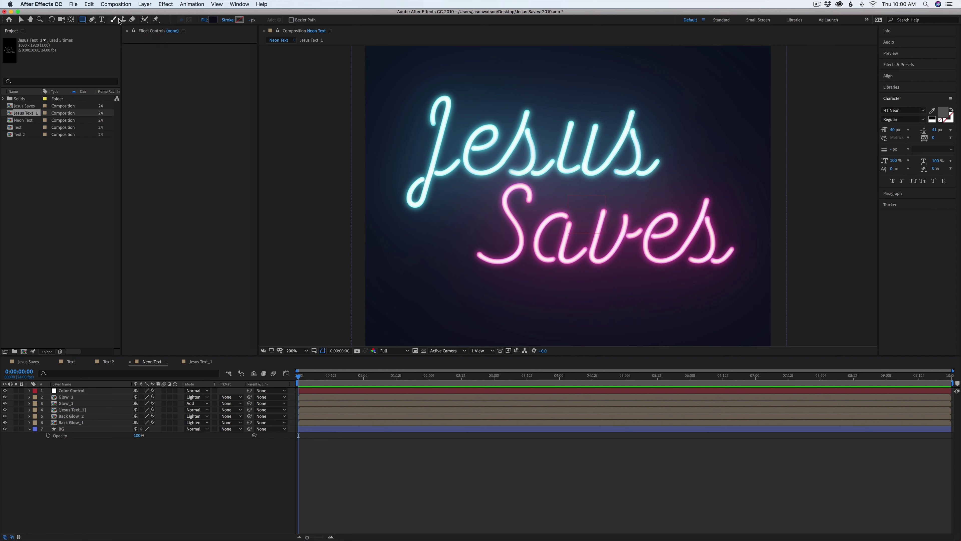
{"action": "left_click", "coordinate": [213, 20]}
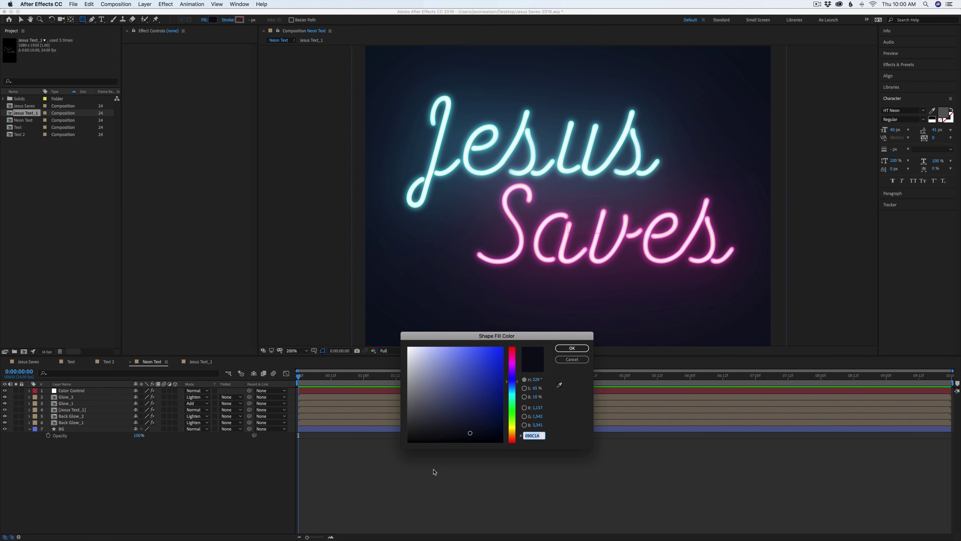
{"action": "left_click", "coordinate": [408, 395]}
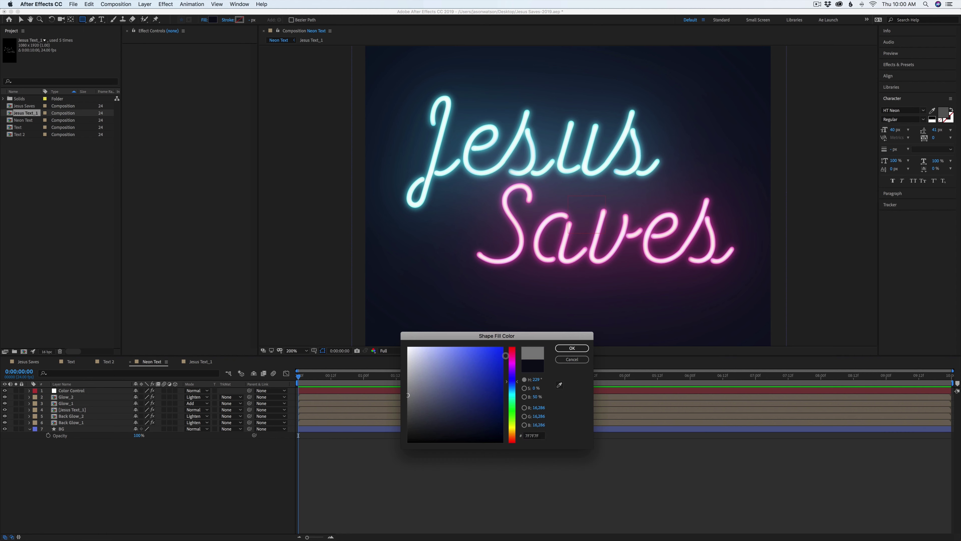
{"action": "left_click", "coordinate": [572, 348]}
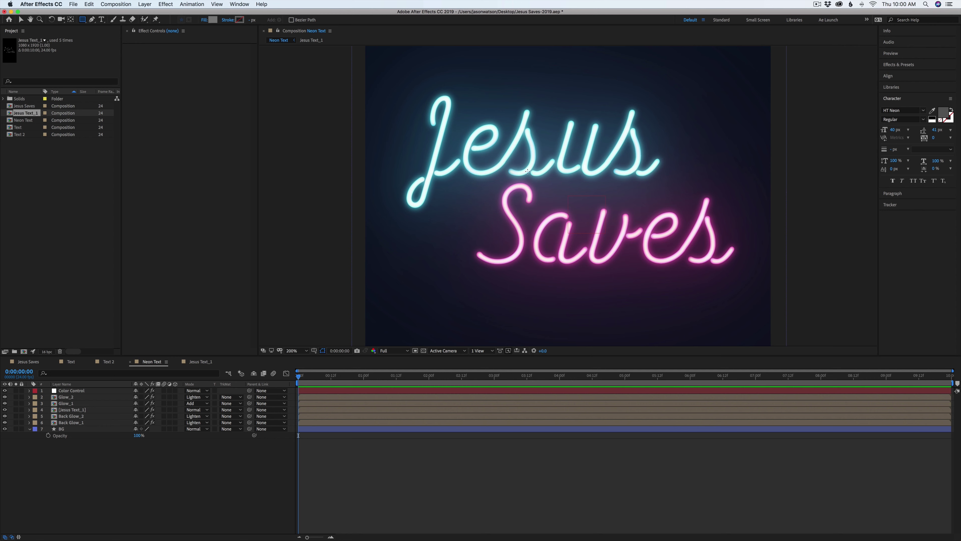
{"action": "left_click_drag", "start_coordinate": [553, 184], "coordinate": [566, 188]}
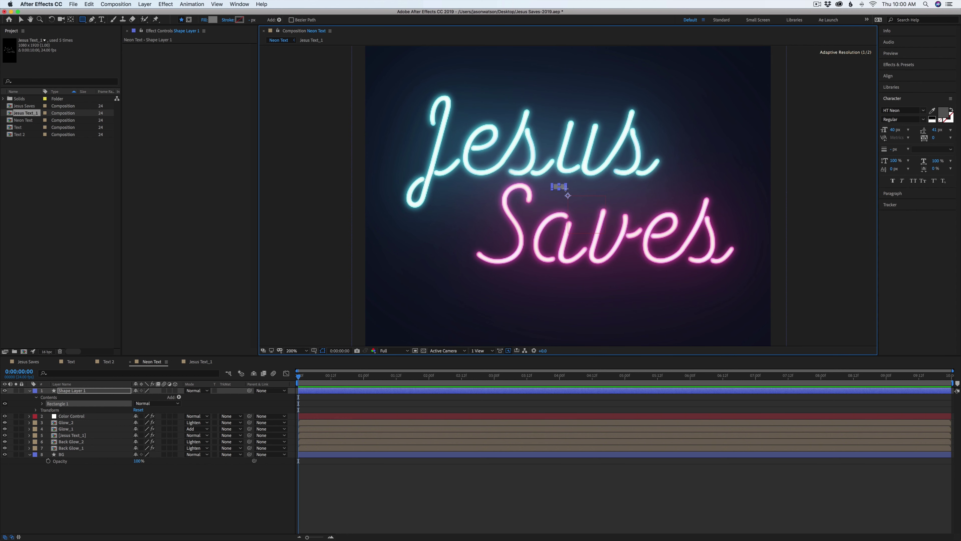
{"action": "left_click", "coordinate": [551, 507]}
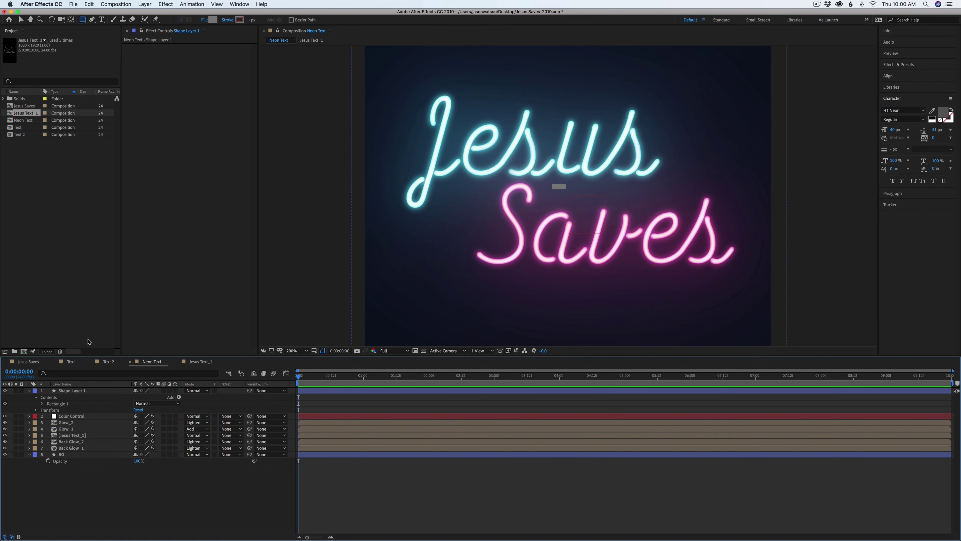
- Move the rectangle's shape layer down the stack so it sits directly above the BG layer
{"action": "left_click", "coordinate": [76, 392]}
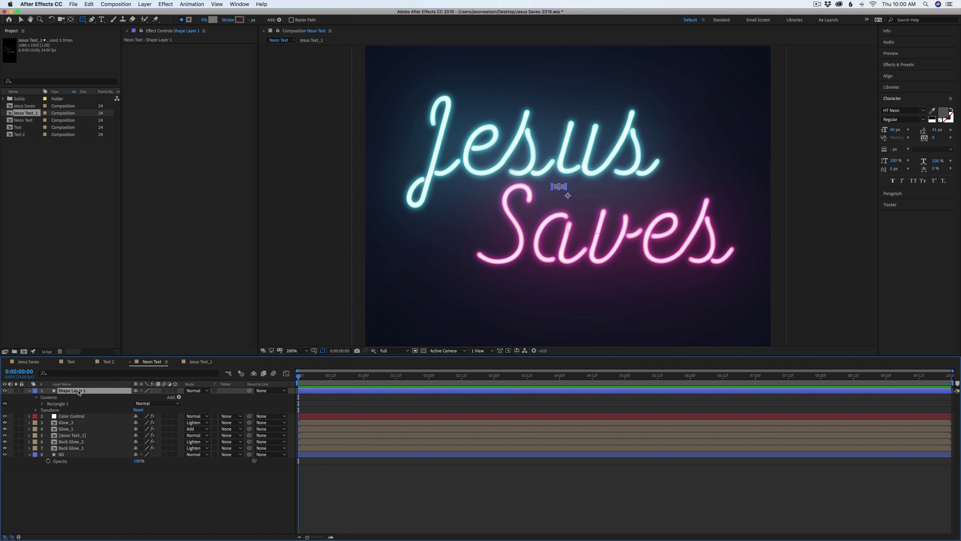
{"action": "left_click_drag", "start_coordinate": [79, 392], "coordinate": [74, 452]}
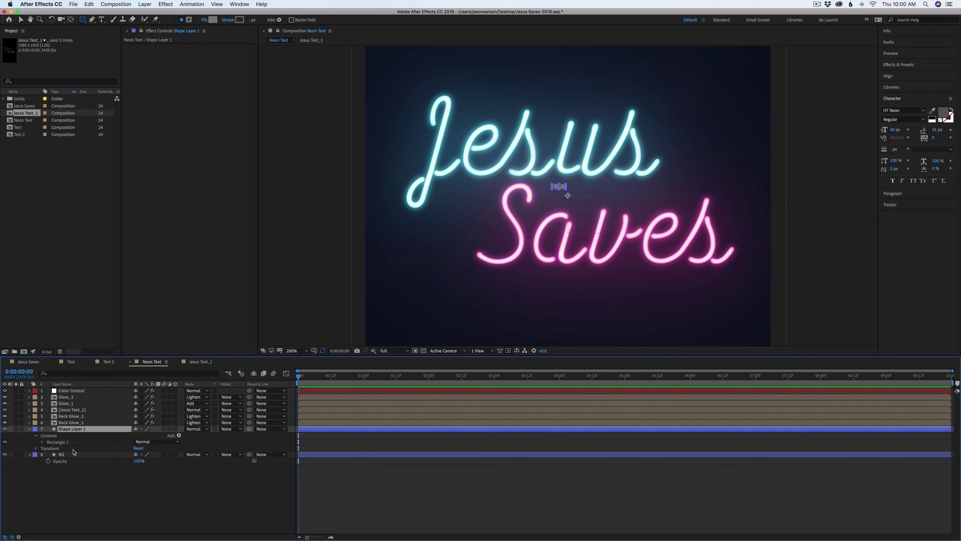
{"action": "left_click", "coordinate": [462, 507]}
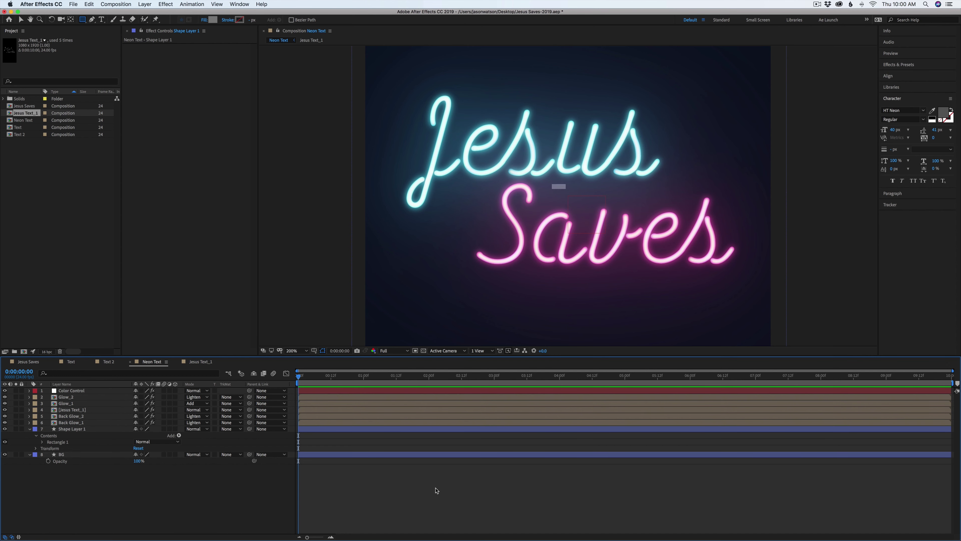
- Add a Drop Shadow layer style to the rectangle's shape layer and reveal its properties
{"action": "left_click", "coordinate": [76, 429]}
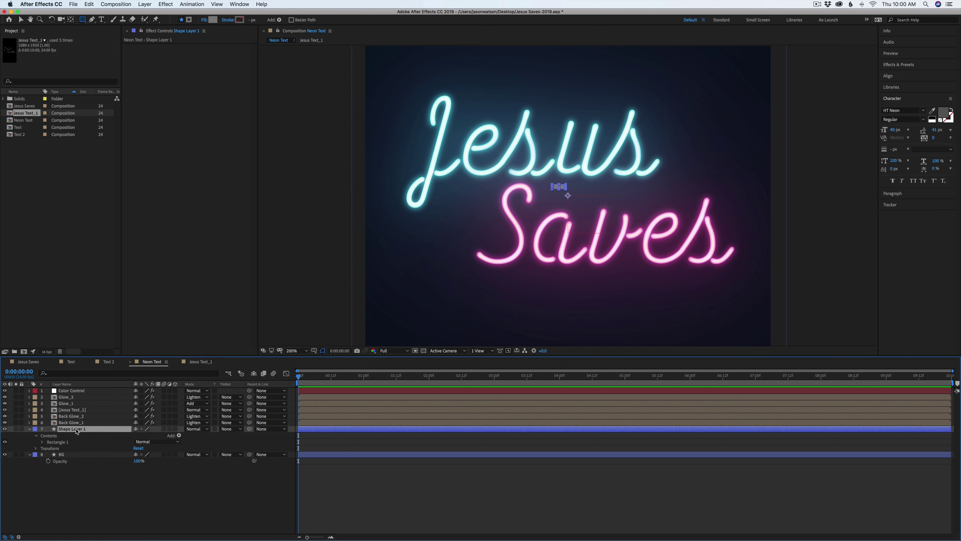
{"action": "left_click", "coordinate": [29, 430]}
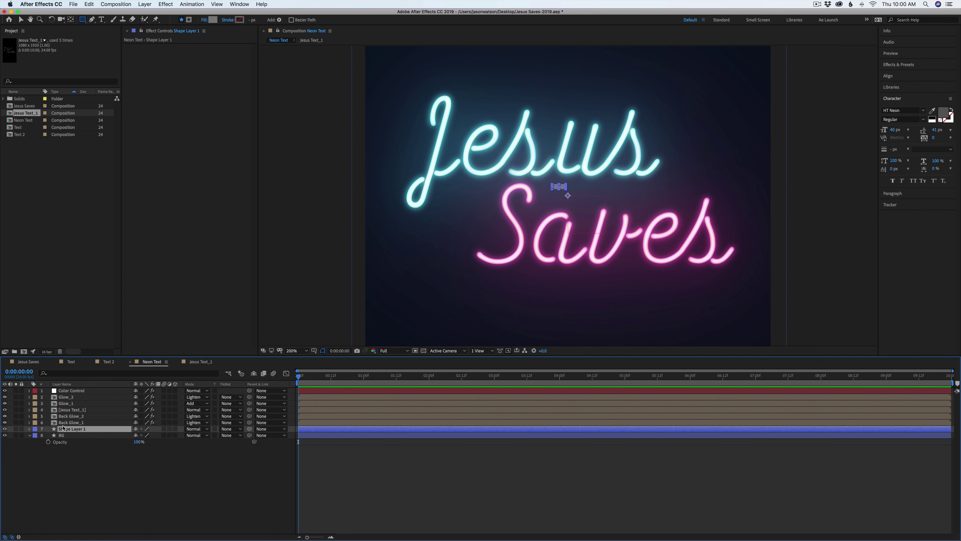
{"action": "right_click", "coordinate": [81, 430]}
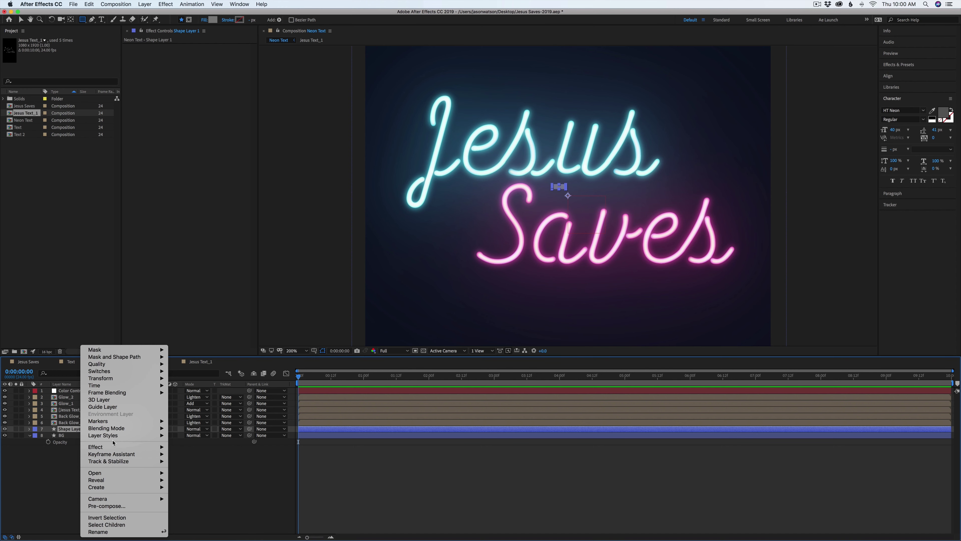
{"action": "mouse_move", "coordinate": [114, 435]}
{"action": "left_click", "coordinate": [206, 461]}
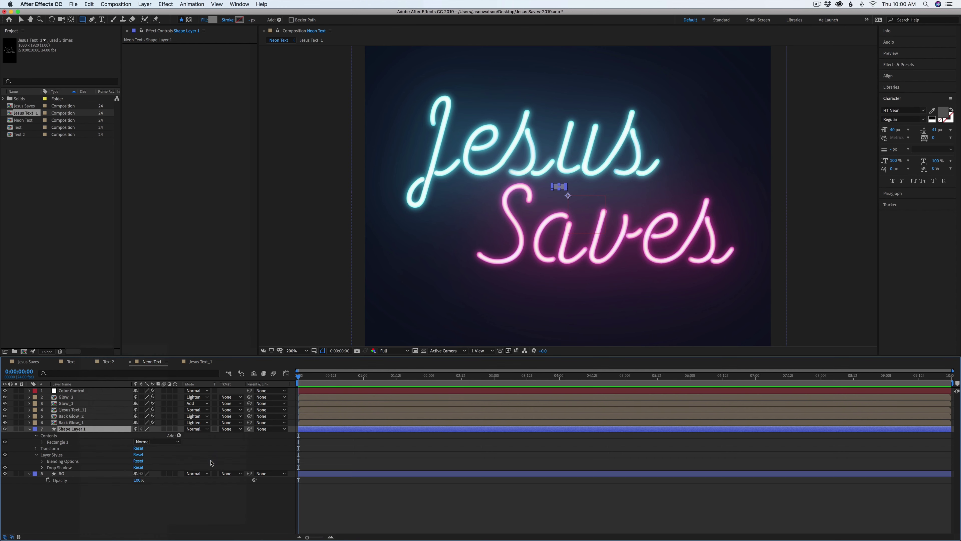
{"action": "left_click", "coordinate": [42, 468]}
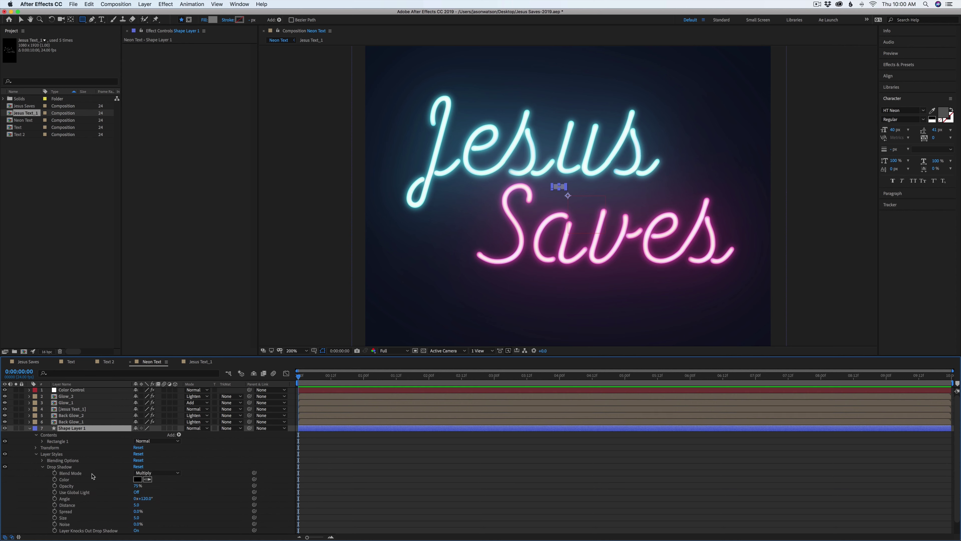
- Set the rectangle's Drop Shadow opacity to 100% and its blend mode to Normal
{"action": "left_click_drag", "start_coordinate": [137, 486], "coordinate": [231, 487]}
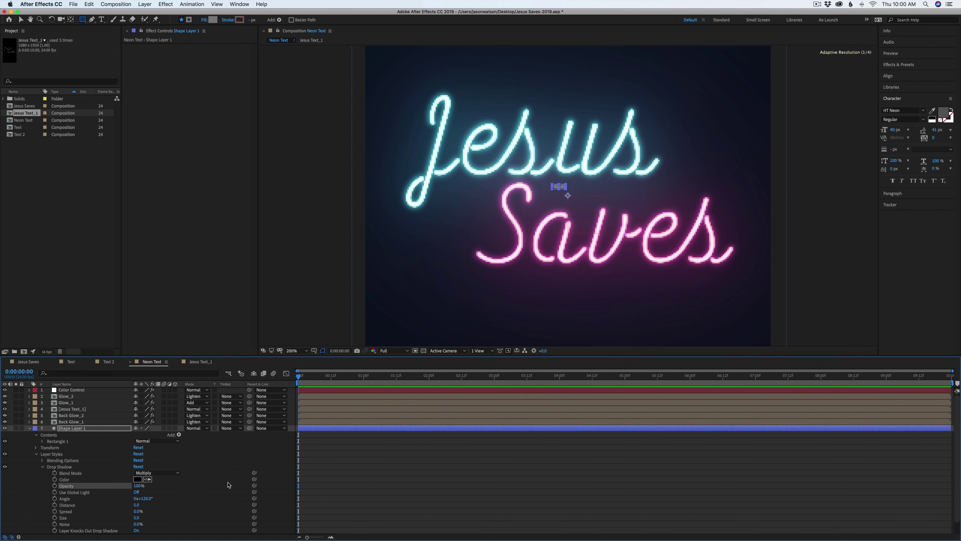
{"action": "left_click", "coordinate": [168, 476]}
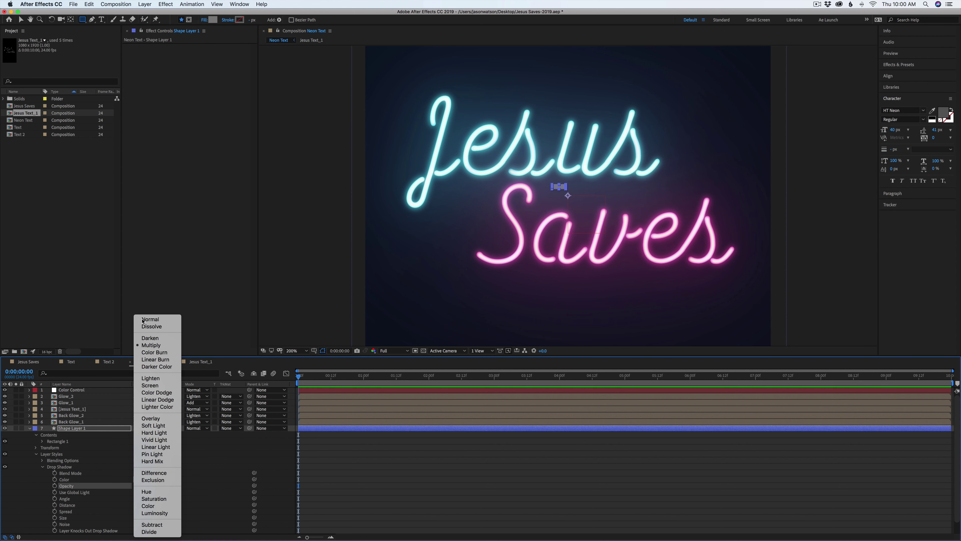
{"action": "left_click", "coordinate": [155, 320]}
{"action": "left_click", "coordinate": [447, 495]}
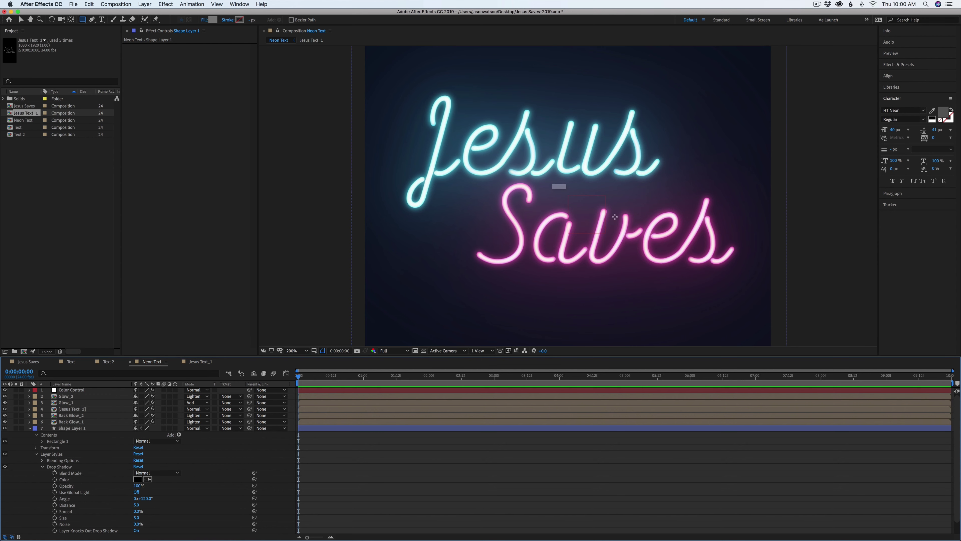
- Set the rectangle's Drop Shadow distance to 4, spread to 100% and size to 1
{"action": "scroll", "coordinate": [565, 231], "scroll_direction": "up", "scroll_amount": 2}
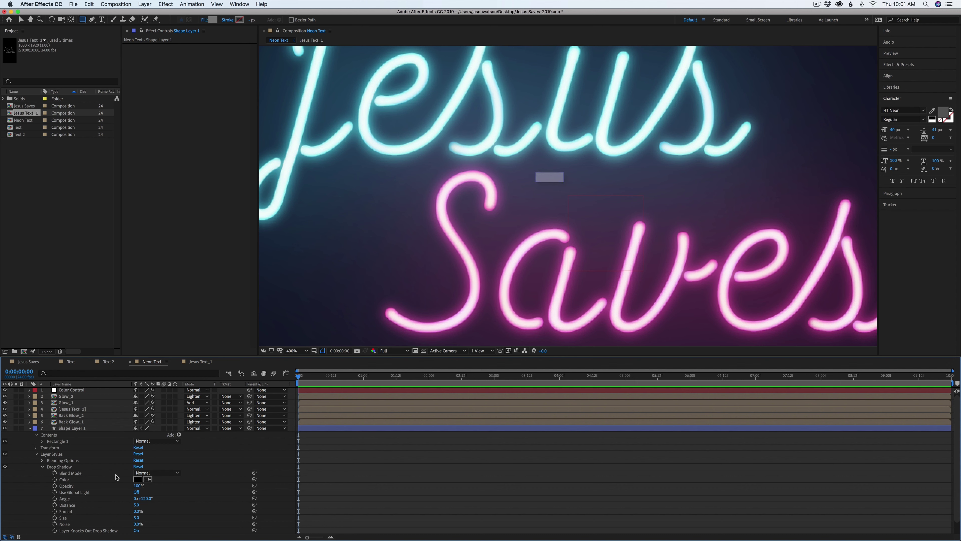
{"action": "scroll", "coordinate": [117, 478], "scroll_direction": "down", "scroll_amount": 2}
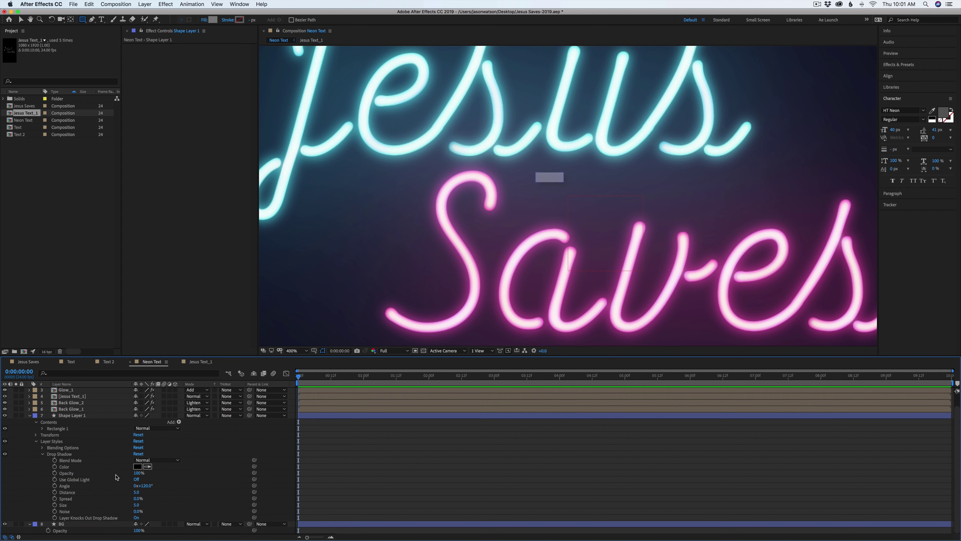
{"action": "left_click", "coordinate": [137, 492]}
{"action": "key", "text": "Return"}
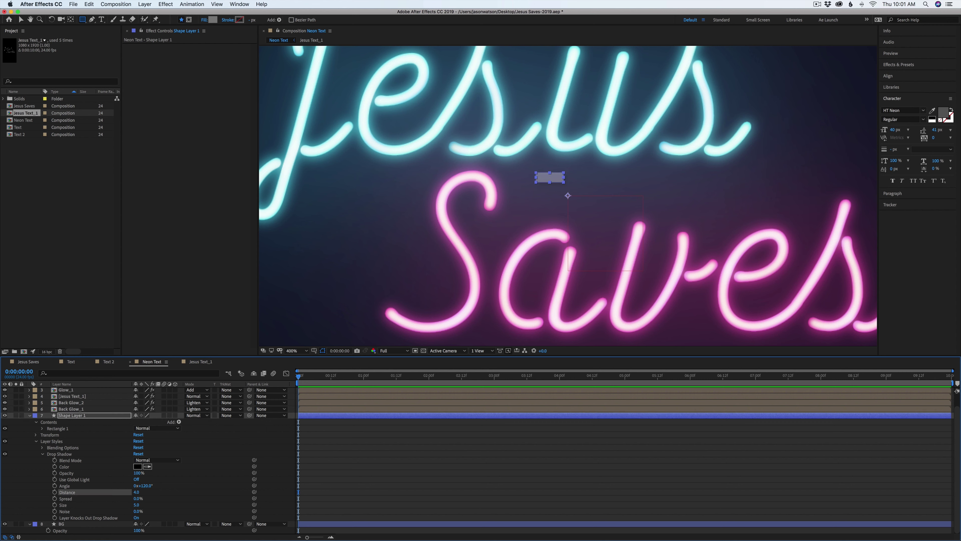
{"action": "left_click_drag", "start_coordinate": [139, 499], "coordinate": [324, 498]}
{"action": "left_click", "coordinate": [446, 480]}
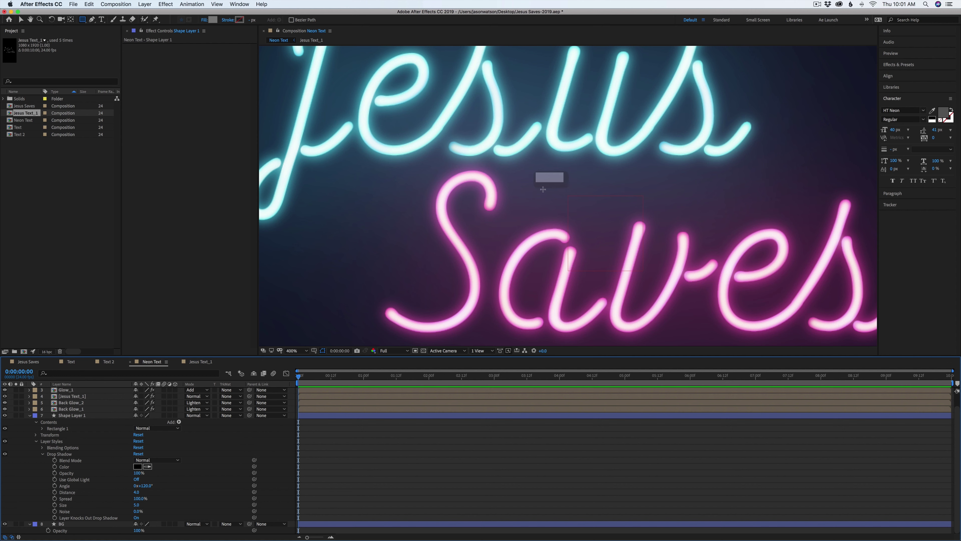
{"action": "left_click", "coordinate": [137, 505]}
{"action": "type", "text": "1"}
{"action": "key", "text": "Return"}
{"action": "left_click", "coordinate": [383, 481]}
- Add an Inner Shadow layer style to the rectangle's shape layer and set its opacity to 54%
{"action": "right_click", "coordinate": [81, 416]}
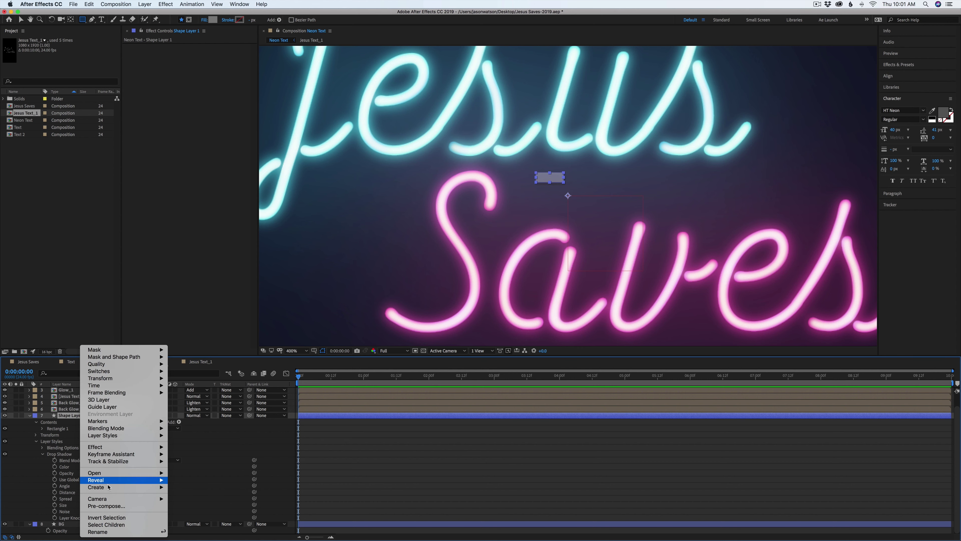
{"action": "mouse_move", "coordinate": [116, 437]}
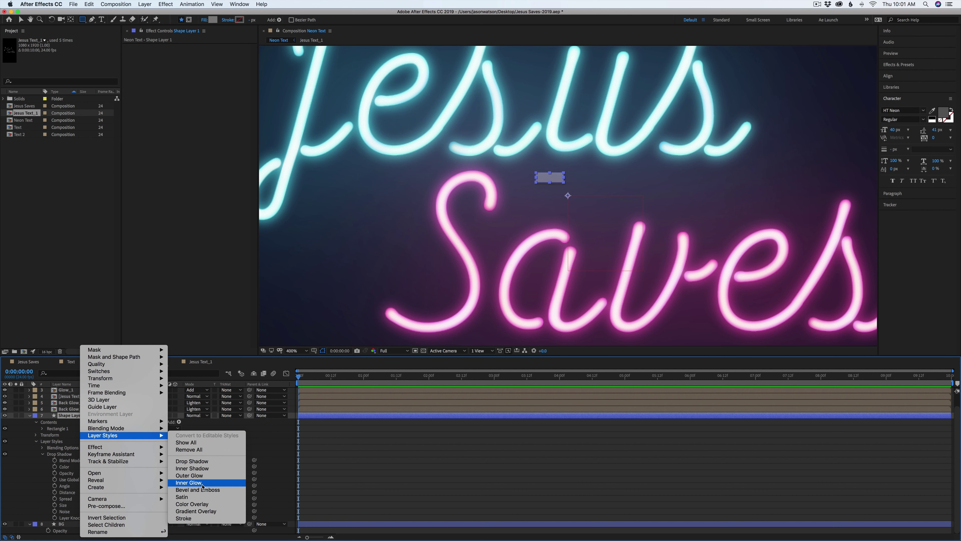
{"action": "left_click", "coordinate": [192, 469]}
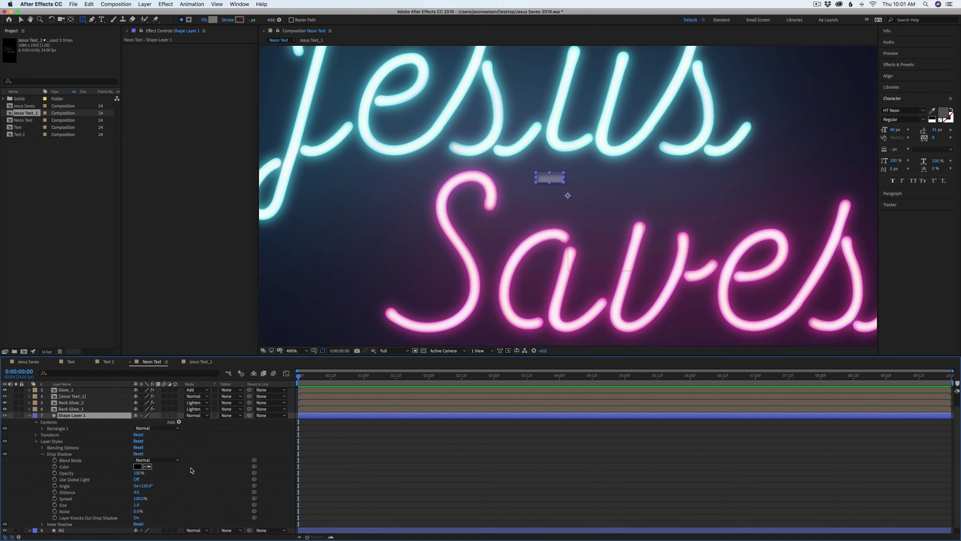
{"action": "left_click", "coordinate": [42, 453]}
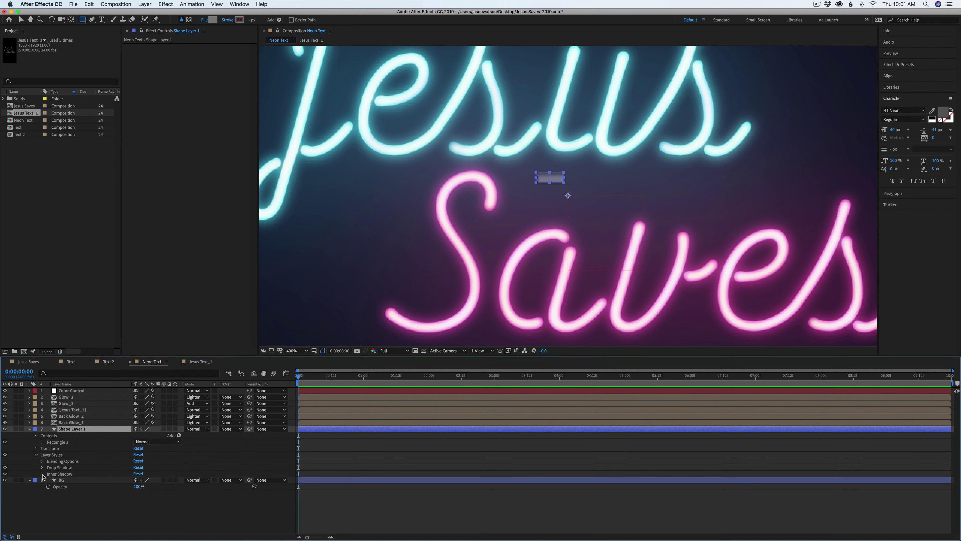
{"action": "left_click", "coordinate": [43, 473]}
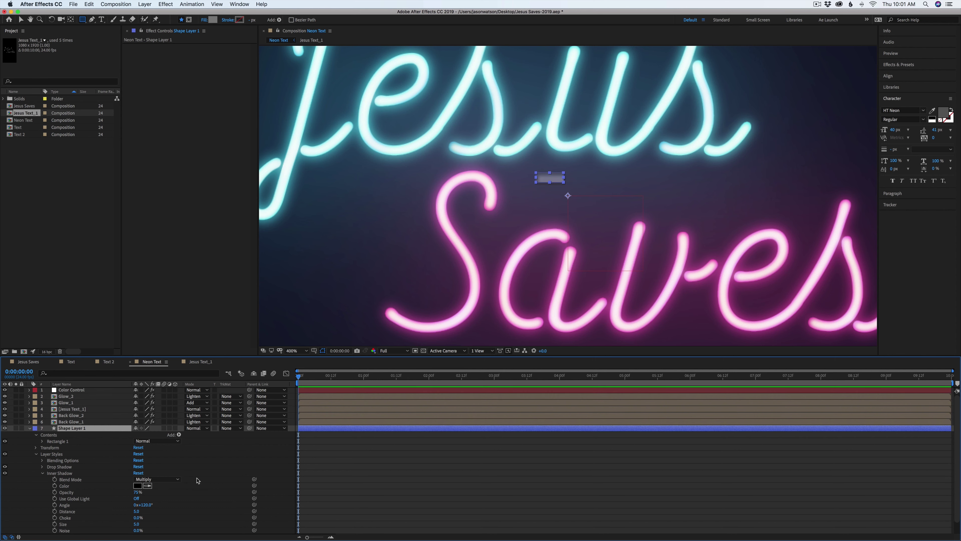
{"action": "left_click_drag", "start_coordinate": [138, 493], "coordinate": [140, 494]}
{"action": "scroll", "coordinate": [210, 484], "scroll_direction": "down", "scroll_amount": 1}
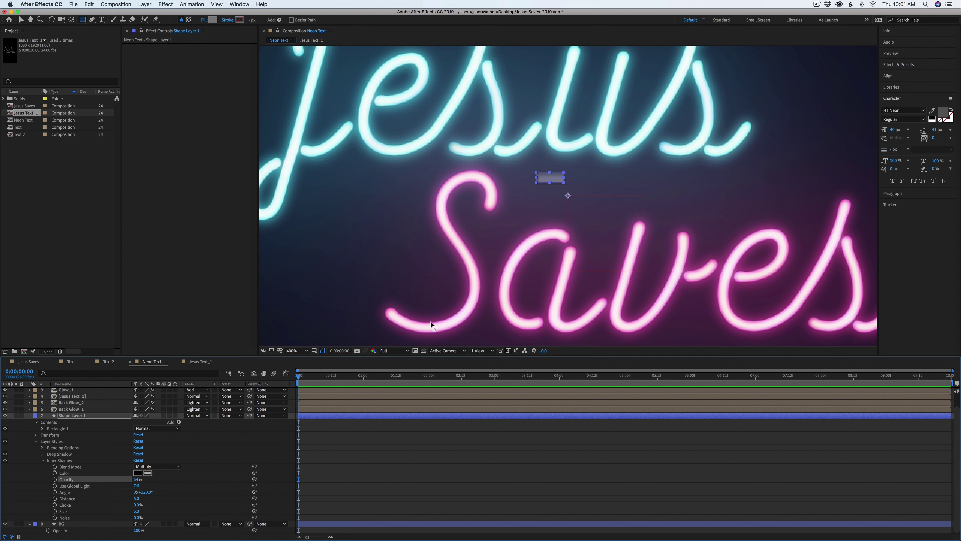
{"action": "left_click", "coordinate": [491, 452]}
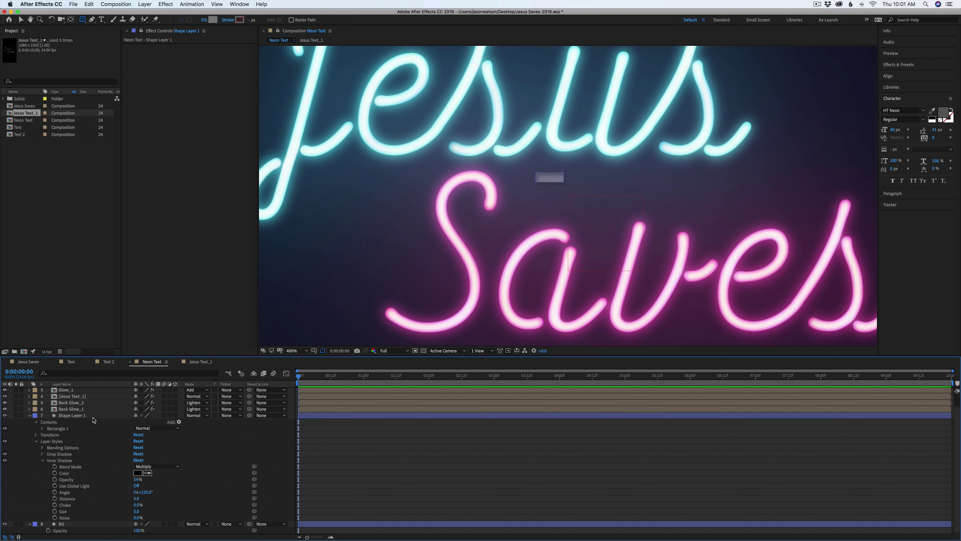
- Add a Satin layer style to the rectangle's shape layer
{"action": "left_click", "coordinate": [35, 443]}
{"action": "right_click", "coordinate": [53, 451]}
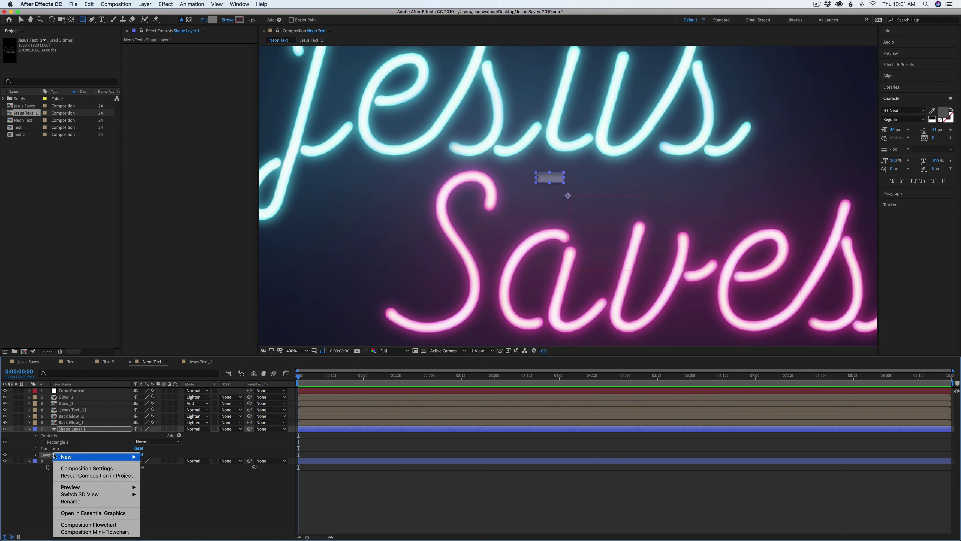
{"action": "right_click", "coordinate": [75, 429]}
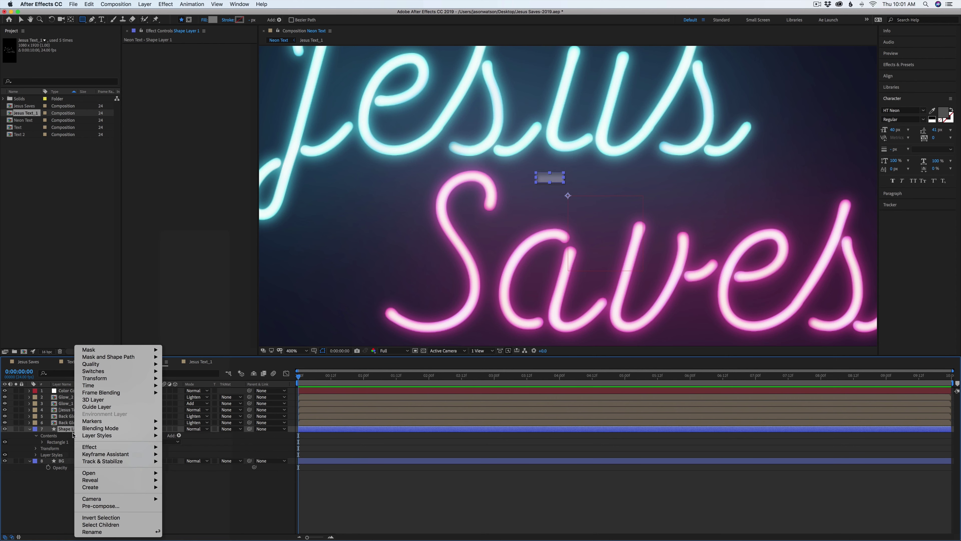
{"action": "mouse_move", "coordinate": [84, 436]}
{"action": "left_click", "coordinate": [191, 497]}
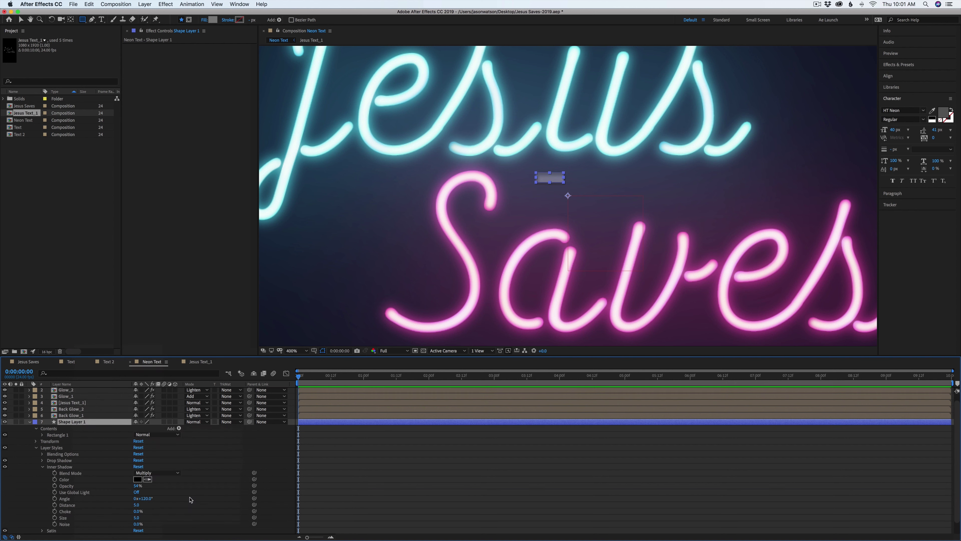
{"action": "scroll", "coordinate": [102, 485], "scroll_direction": "down", "scroll_amount": 1}
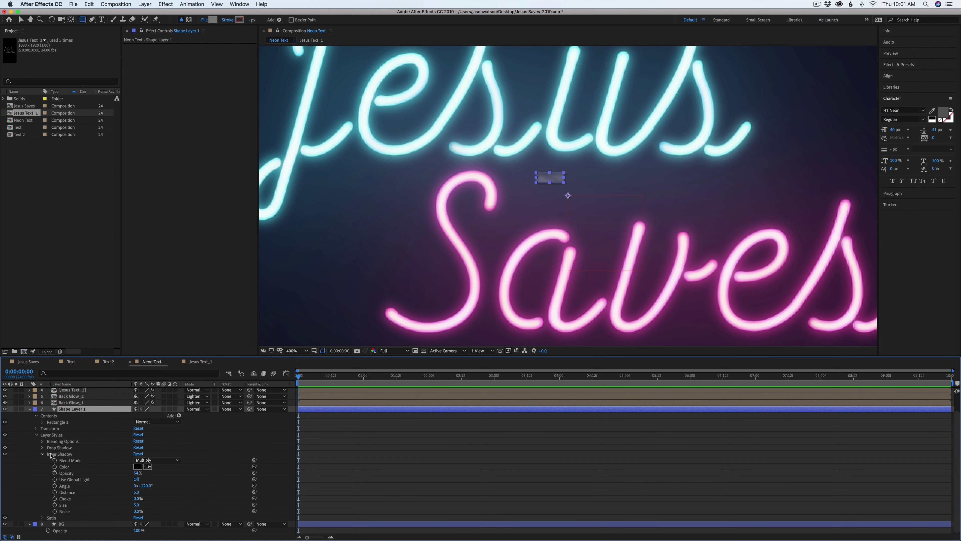
- Set the rectangle's Satin blend mode to Normal and its opacity to 63%
{"action": "left_click", "coordinate": [43, 460]}
{"action": "left_click", "coordinate": [42, 480]}
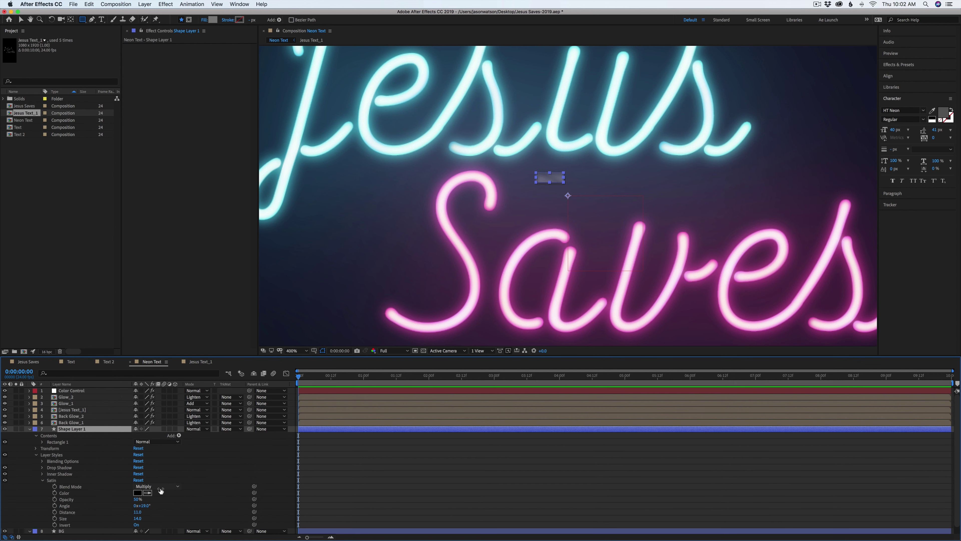
{"action": "left_click", "coordinate": [153, 487]}
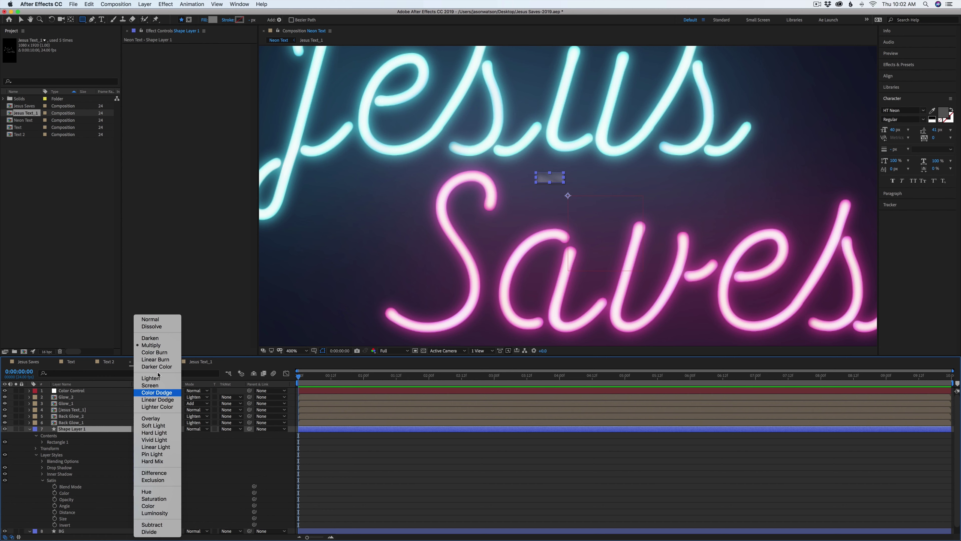
{"action": "left_click", "coordinate": [154, 323]}
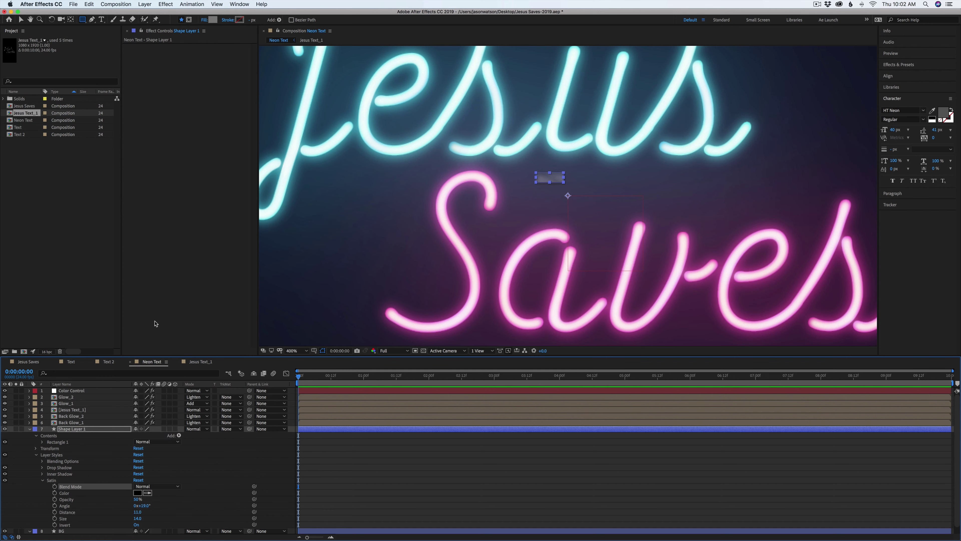
{"action": "left_click_drag", "start_coordinate": [137, 500], "coordinate": [140, 499]}
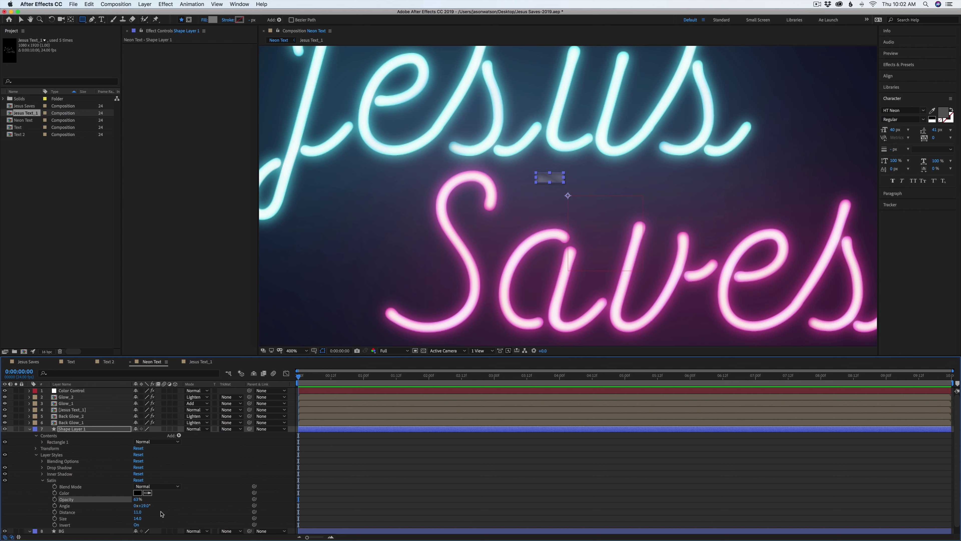
{"action": "left_click", "coordinate": [360, 502]}
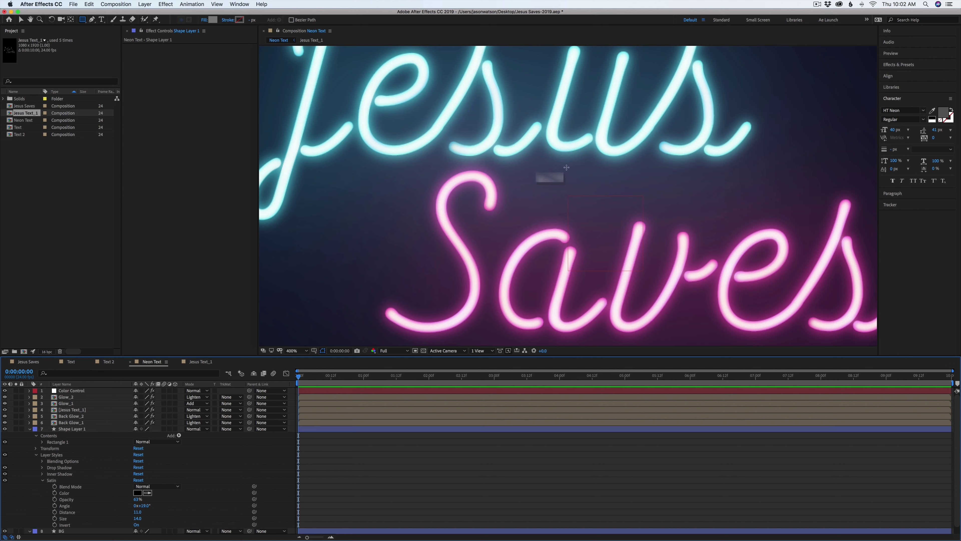
- Rename the rectangle's shape layer as Clips
{"action": "key", "text": "v"}
{"action": "left_click", "coordinate": [548, 182]}
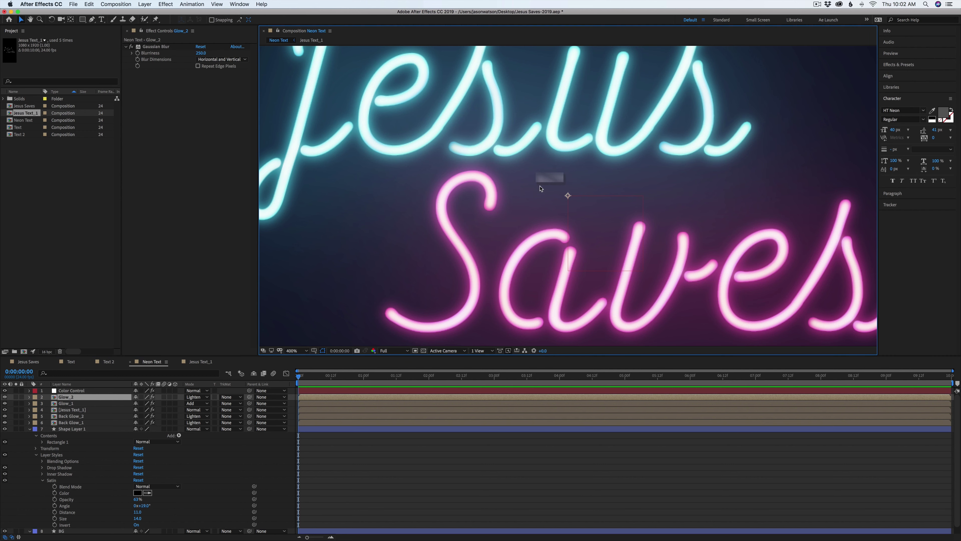
{"action": "left_click", "coordinate": [73, 429]}
{"action": "key", "text": "Return"}
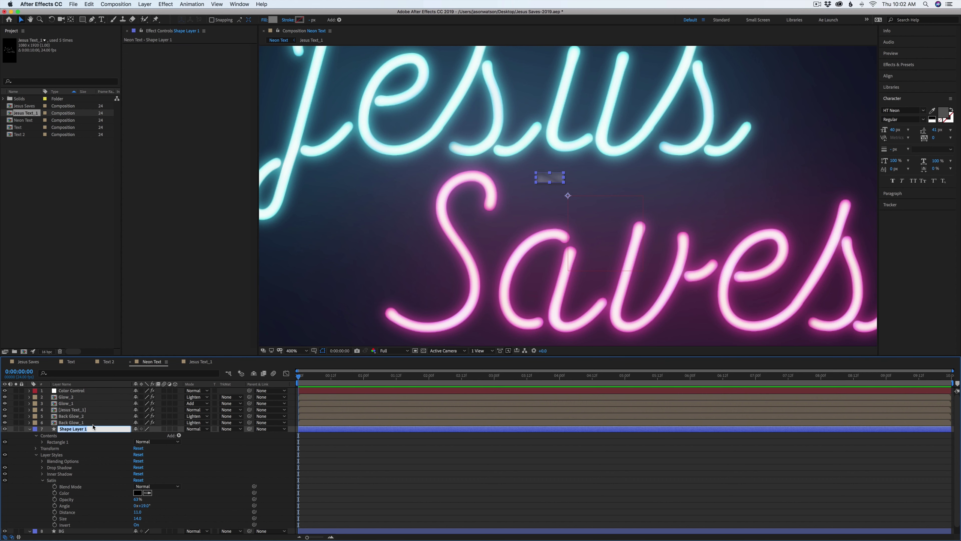
{"action": "type", "text": "Clips"}
{"action": "key", "text": "Return"}
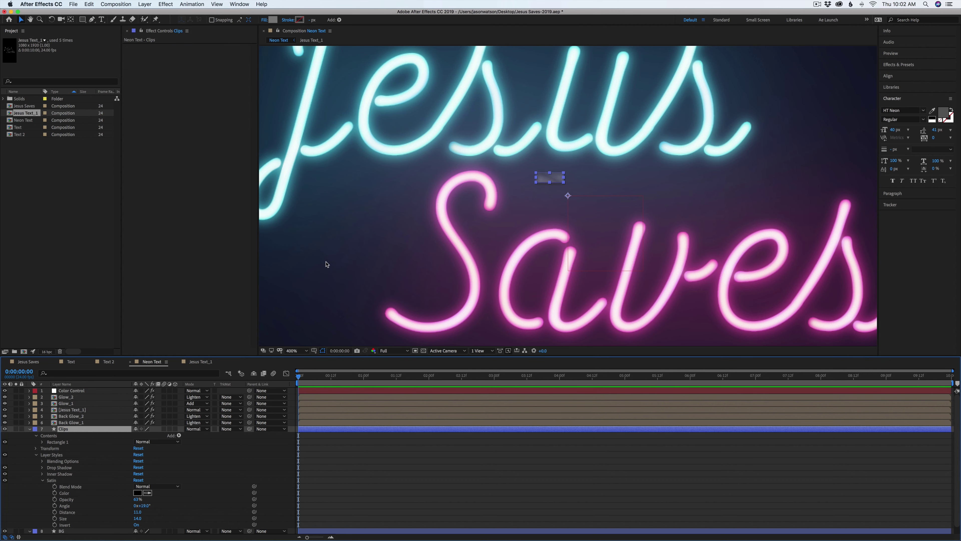
- Move the clip behind the stem of the J in "Jesus" and rotate it to cross the tube squarely
{"action": "key", "text": "comma"}
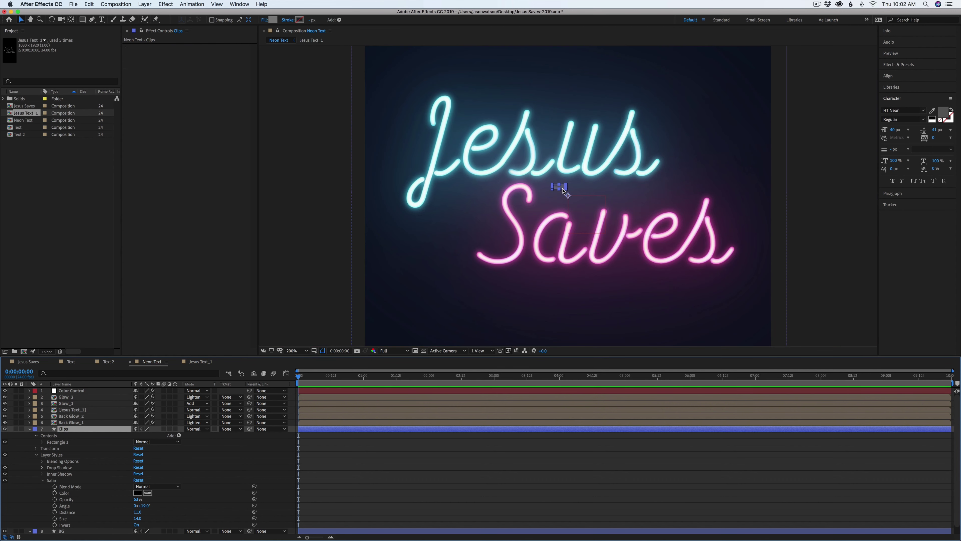
{"action": "key", "text": "period"}
{"action": "key", "text": "period"}
{"action": "left_click_drag", "start_coordinate": [493, 142], "coordinate": [715, 326]}
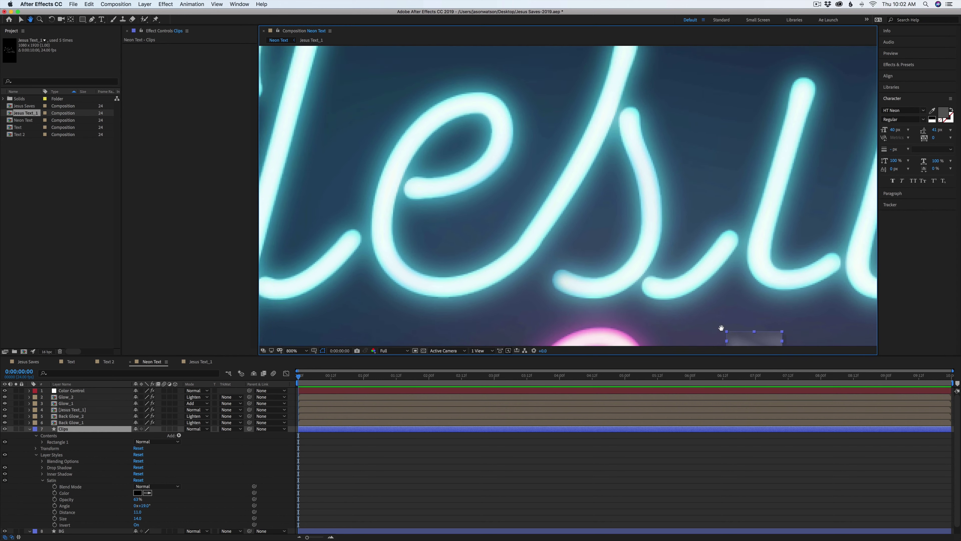
{"action": "key", "text": "v"}
{"action": "key", "text": "comma"}
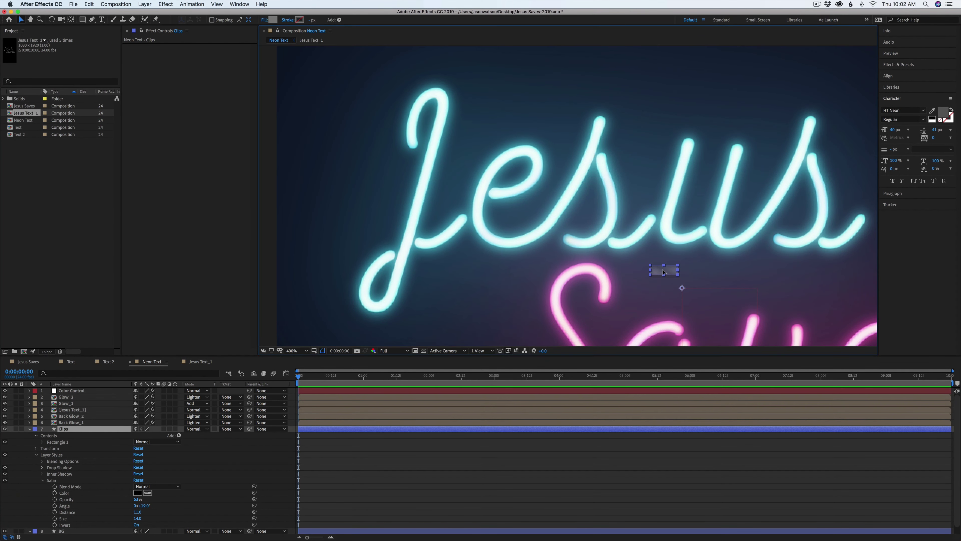
{"action": "left_click_drag", "start_coordinate": [658, 262], "coordinate": [603, 256]}
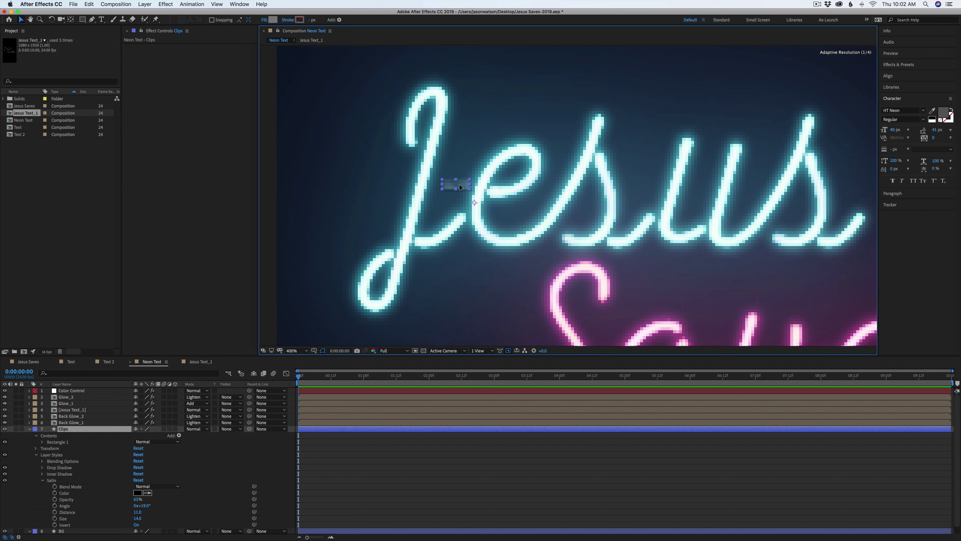
{"action": "left_click_drag", "start_coordinate": [505, 213], "coordinate": [428, 174]}
{"action": "key", "text": "w"}
{"action": "key", "text": "v"}
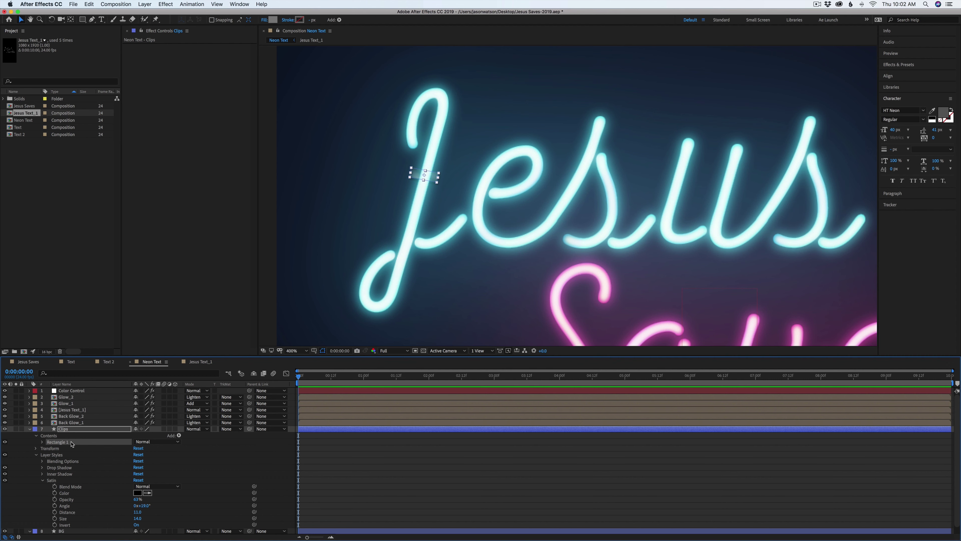
- Duplicate the clip rectangle within the Clips layer and place rotated copies behind the other letters of "Jesus"
{"action": "key", "text": "super+d"}
{"action": "mouse_move", "coordinate": [429, 178]}
{"action": "left_mouse_down"}
{"action": "mouse_move", "coordinate": [505, 200]}
{"action": "mouse_move", "coordinate": [525, 189]}
{"action": "mouse_move", "coordinate": [506, 261]}
{"action": "mouse_move", "coordinate": [649, 239]}
{"action": "mouse_move", "coordinate": [737, 175]}
{"action": "mouse_move", "coordinate": [857, 239]}
{"action": "left_mouse_up"}
{"action": "key", "text": "w"}
{"action": "key", "text": "v"}
{"action": "key", "text": "super+d"}
{"action": "key", "text": "super+d"}
{"action": "key", "text": "super+d"}
{"action": "left_click_drag", "start_coordinate": [795, 299], "coordinate": [627, 144]}
- Duplicate the clip for "Saves", placing copies behind its letters and rotating each to match the tube
{"action": "key", "text": "super+d"}
{"action": "left_click_drag", "start_coordinate": [685, 82], "coordinate": [809, 226]}
{"action": "key", "text": "w"}
{"action": "key", "text": "v"}
{"action": "key", "text": "super+d"}
{"action": "left_click_drag", "start_coordinate": [804, 228], "coordinate": [679, 245]}
{"action": "key", "text": "w"}
{"action": "key", "text": "v"}
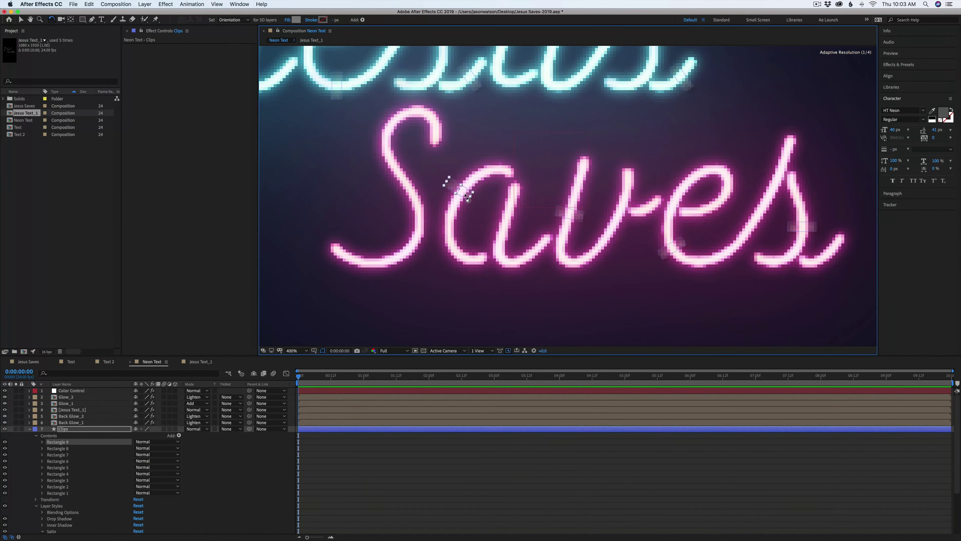
- Place a rotated duplicate clip at the lower end of the S in "Saves" and collapse the Clips layer
{"action": "key", "text": "v"}
{"action": "key", "text": "super+d"}
{"action": "left_click_drag", "start_coordinate": [466, 197], "coordinate": [338, 266]}
{"action": "key", "text": "w"}
{"action": "key", "text": "v"}
{"action": "left_click", "coordinate": [590, 486]}
{"action": "key", "text": "comma"}
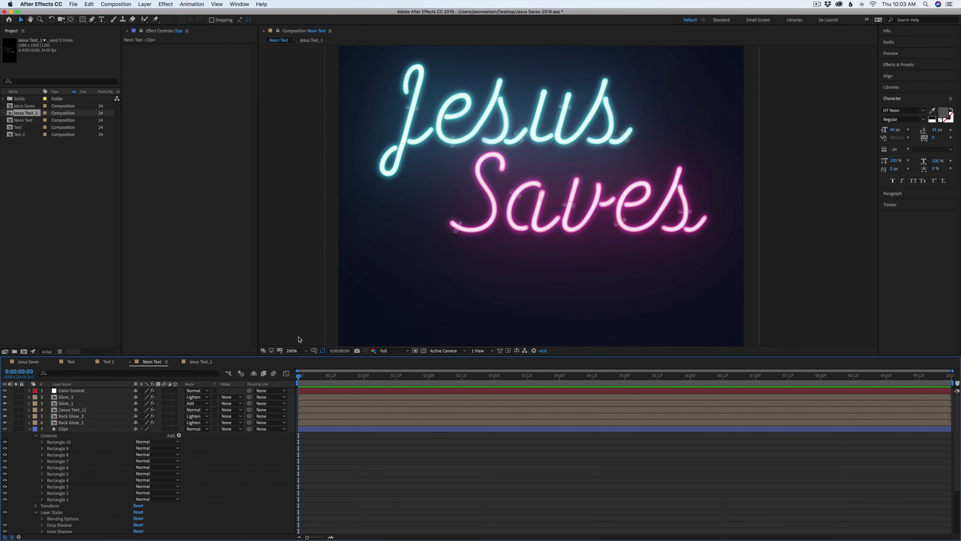
{"action": "left_click", "coordinate": [41, 441]}
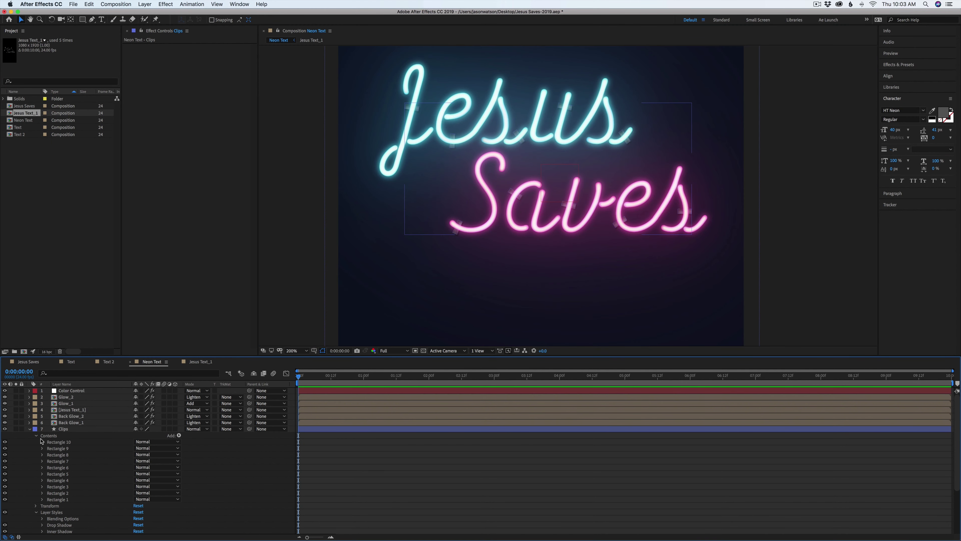
{"action": "left_click", "coordinate": [29, 429]}
- Play the finished Jesus Saves composition to examine its cables, and return to the Neon Text composition
{"action": "left_click", "coordinate": [29, 362]}
{"action": "key", "text": "space"}
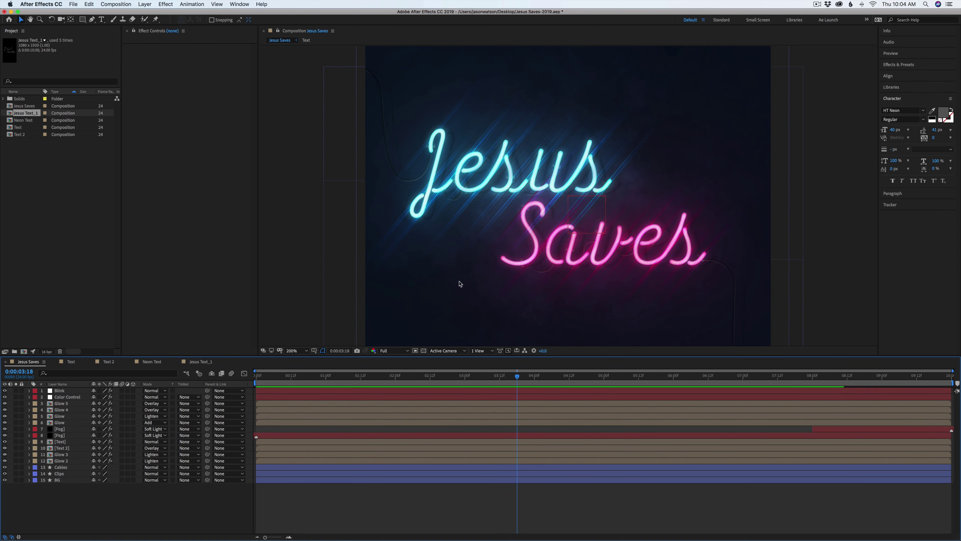
{"action": "left_click", "coordinate": [199, 362]}
{"action": "left_click", "coordinate": [152, 362]}
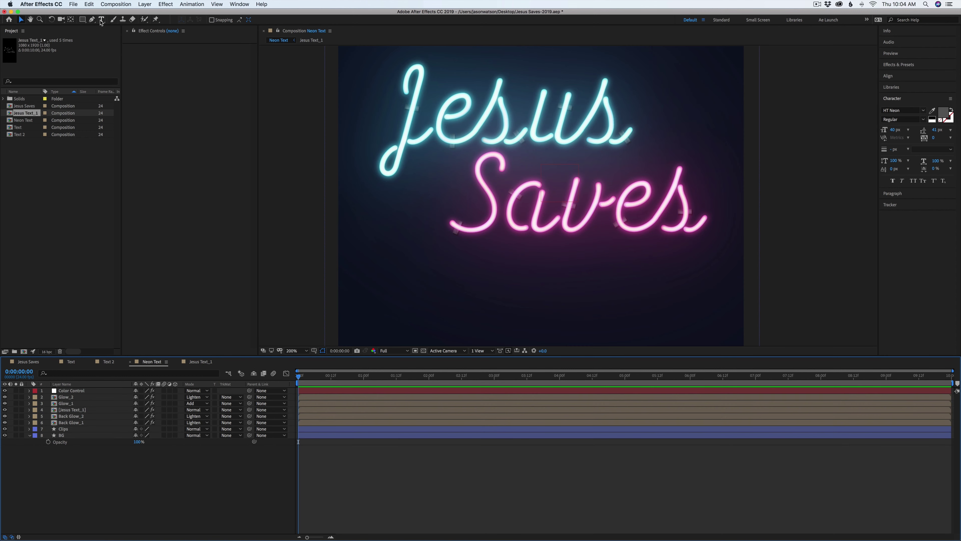
- Activate the Pen tool and set the shape fill to None
{"action": "left_click", "coordinate": [92, 20]}
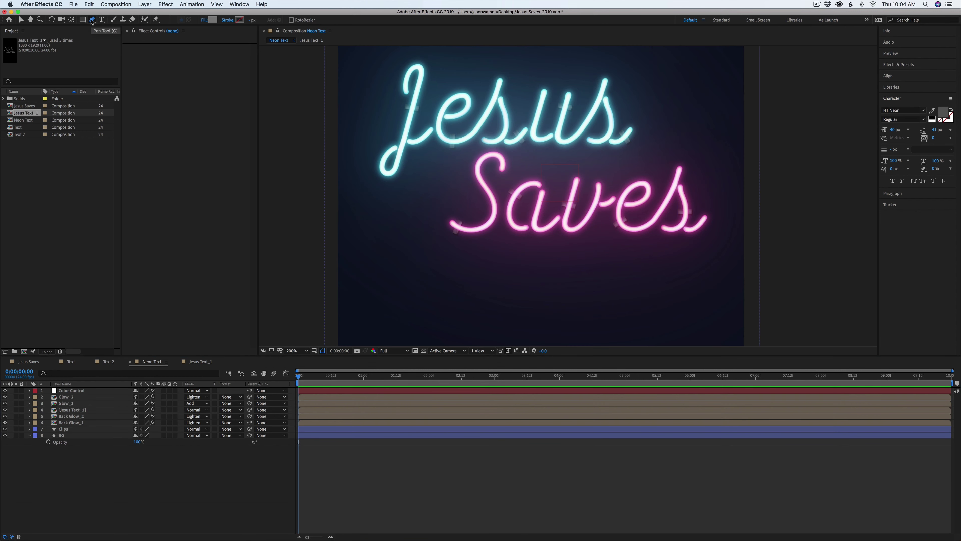
{"action": "key", "text": "g"}
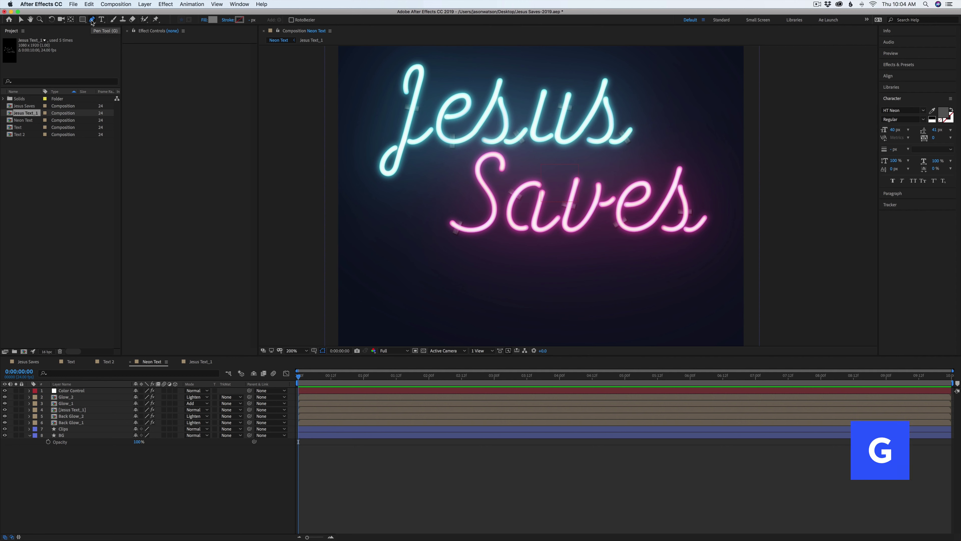
{"action": "left_click", "coordinate": [204, 20]}
{"action": "left_click", "coordinate": [443, 257]}
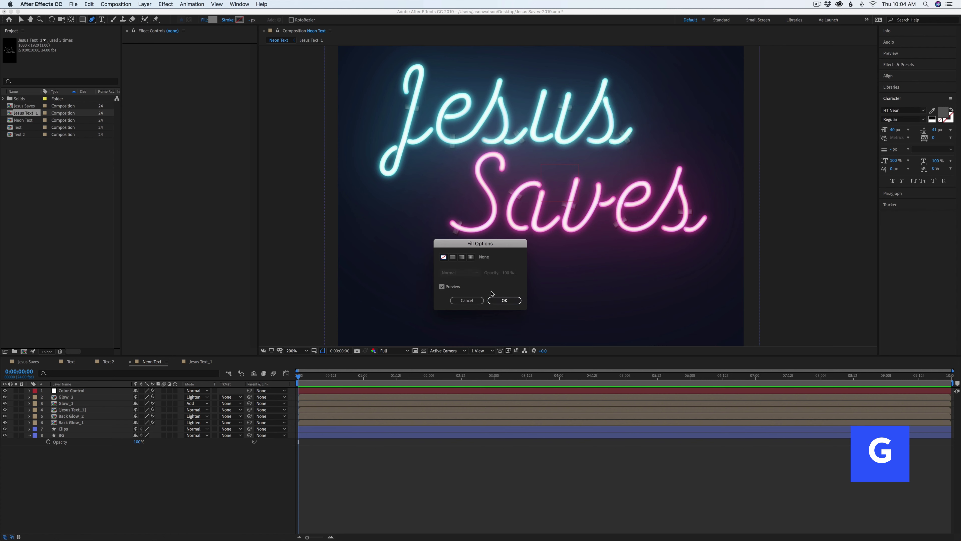
{"action": "left_click", "coordinate": [505, 300]}
- Set the shape stroke to black with a width of 3 px
{"action": "left_click", "coordinate": [240, 20]}
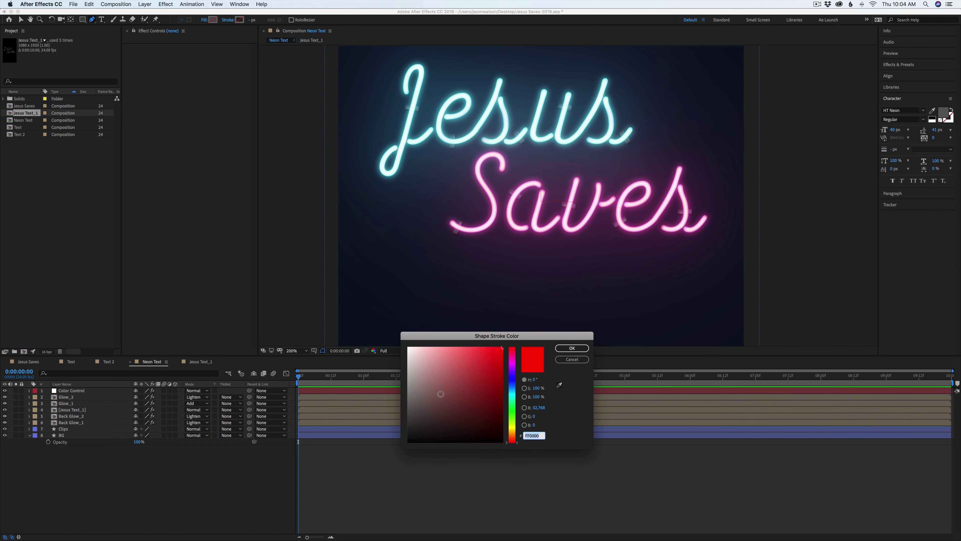
{"action": "left_click_drag", "start_coordinate": [430, 423], "coordinate": [406, 451]}
{"action": "left_click", "coordinate": [573, 348]}
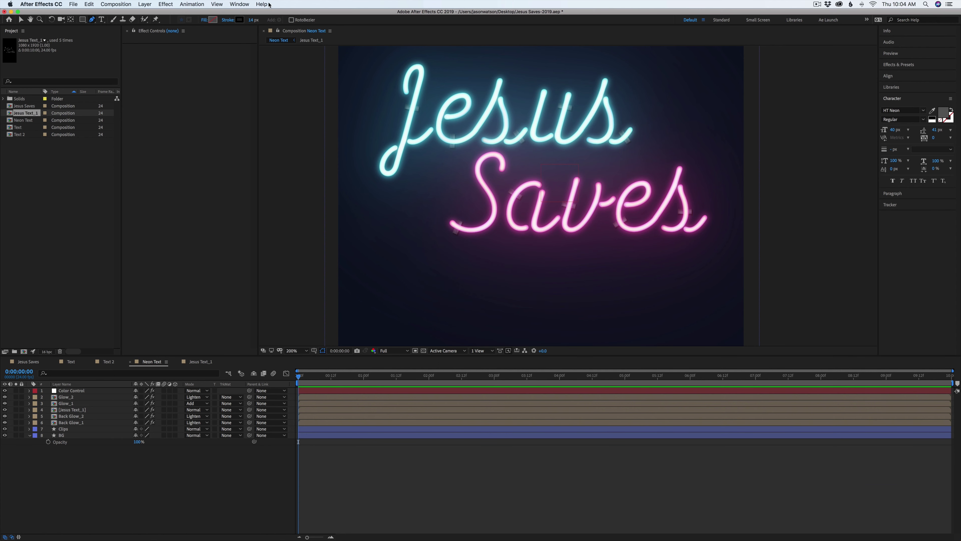
{"action": "left_click", "coordinate": [251, 20]}
{"action": "key", "text": "Return"}
- Draw a curved cable from the top hook of the J past the composition's left edge and put its layer directly below Back Glow_1
{"action": "left_click_drag", "start_coordinate": [422, 133], "coordinate": [447, 233]}
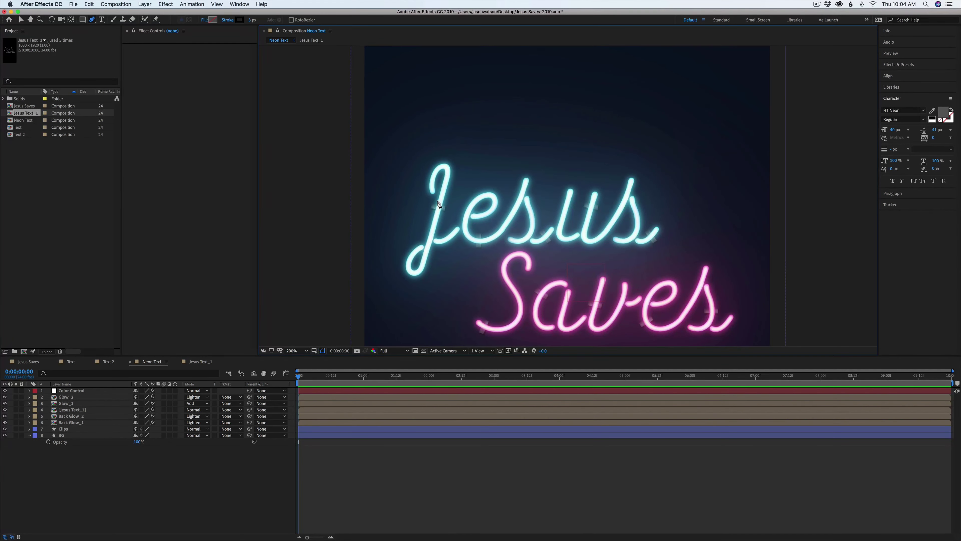
{"action": "left_click", "coordinate": [433, 193]}
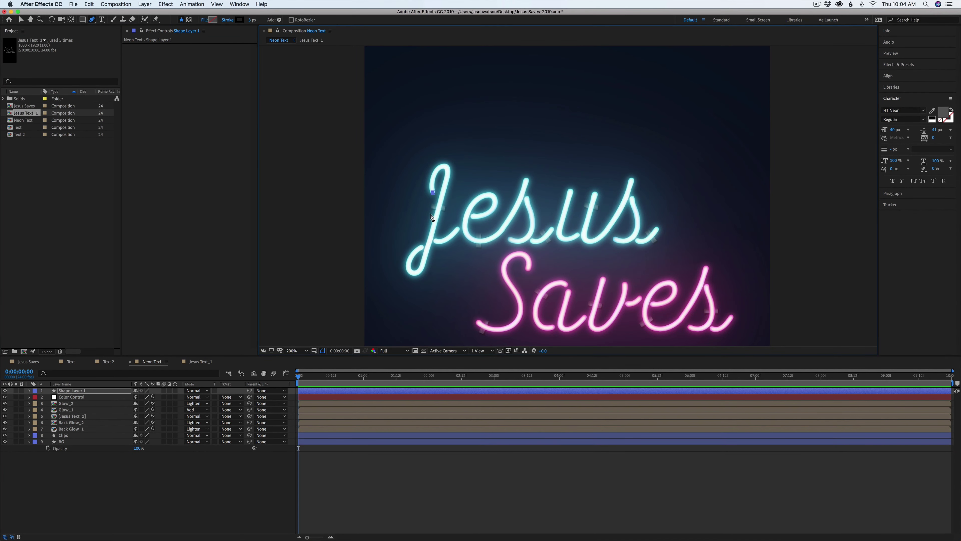
{"action": "left_click_drag", "start_coordinate": [423, 221], "coordinate": [408, 221]}
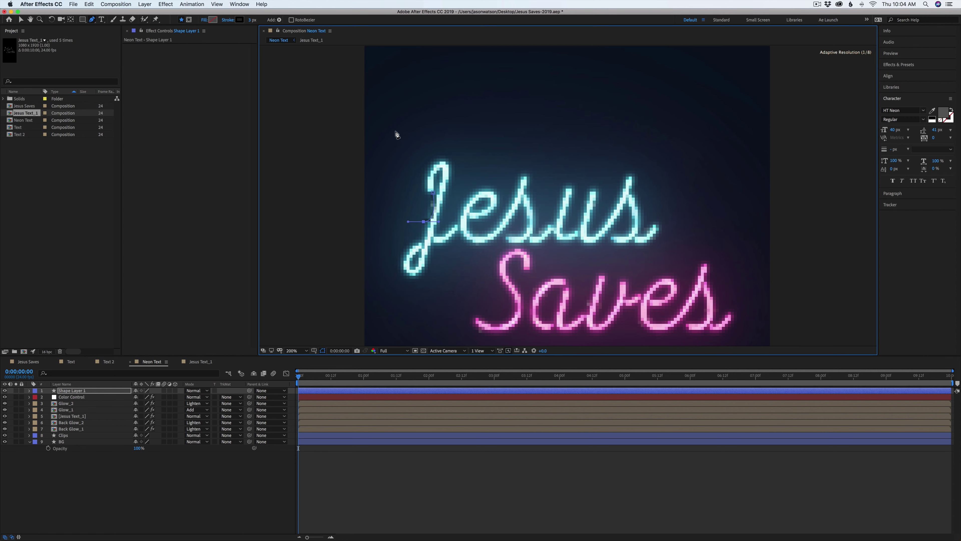
{"action": "mouse_move", "coordinate": [394, 122]}
{"action": "left_mouse_down"}
{"action": "mouse_move", "coordinate": [378, 99]}
{"action": "mouse_move", "coordinate": [390, 121]}
{"action": "left_mouse_up"}
{"action": "left_click", "coordinate": [347, 124]}
{"action": "left_click", "coordinate": [424, 222]}
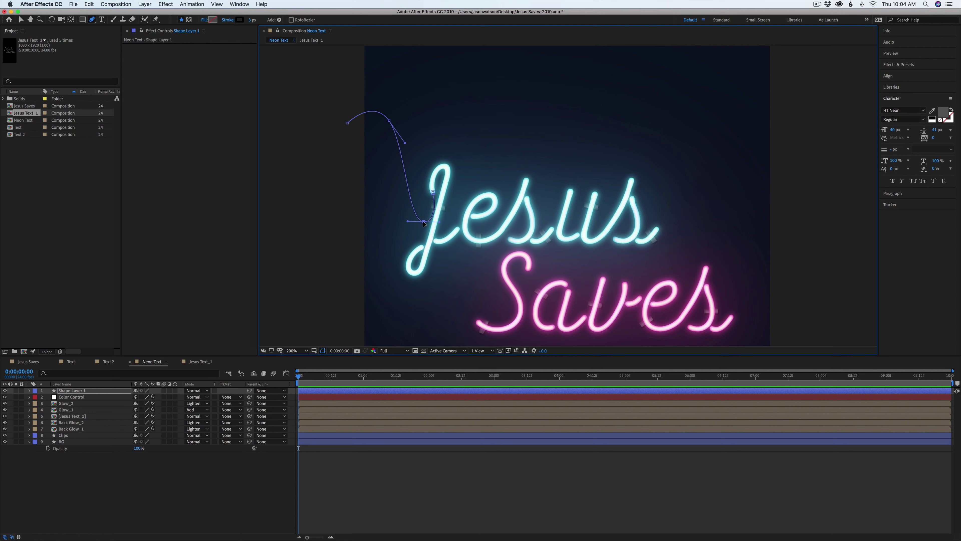
{"action": "left_click_drag", "start_coordinate": [422, 221], "coordinate": [437, 222]}
{"action": "left_click", "coordinate": [428, 496]}
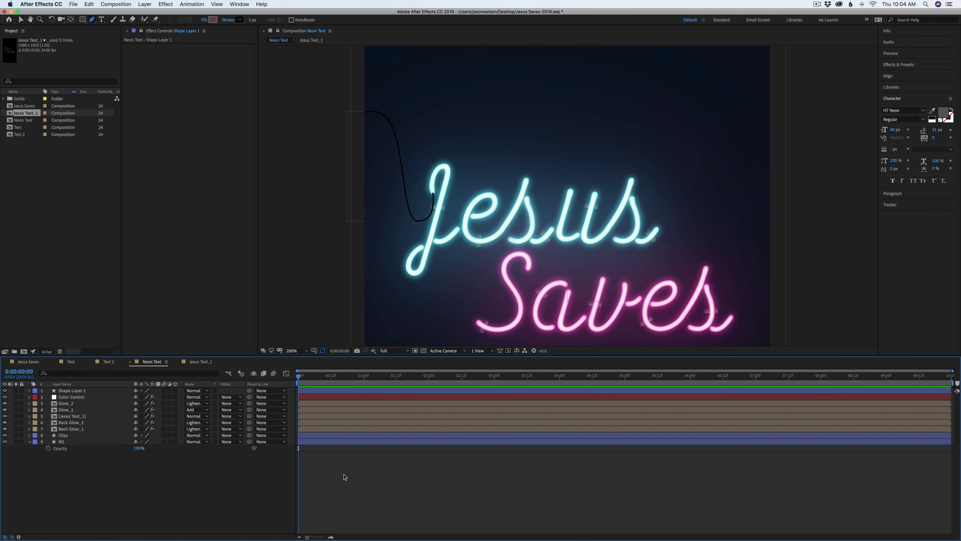
{"action": "left_click_drag", "start_coordinate": [72, 390], "coordinate": [70, 431]}
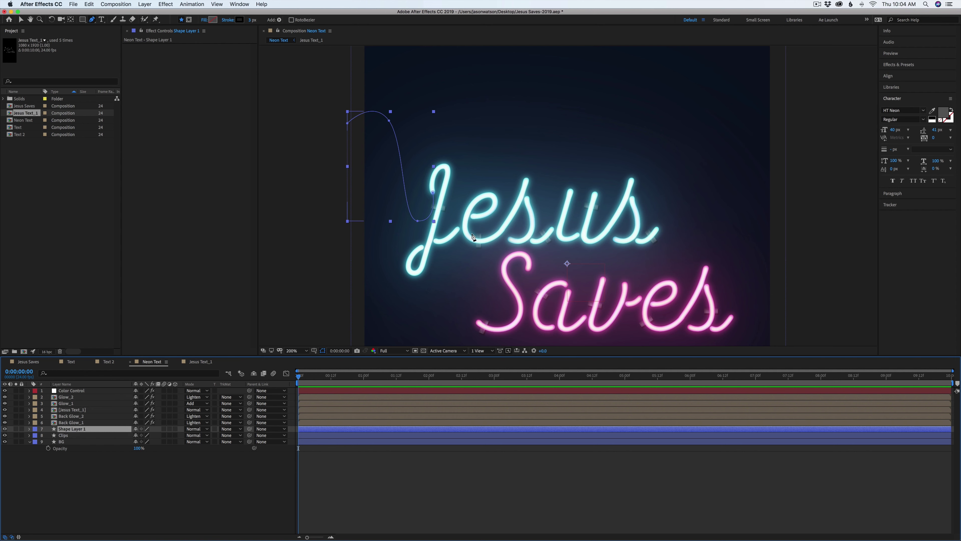
- Draw a short sagging cable on the same shape layer linking the J and the e of "Jesus"
{"action": "left_click", "coordinate": [446, 240]}
{"action": "left_click_drag", "start_coordinate": [458, 247], "coordinate": [465, 248]}
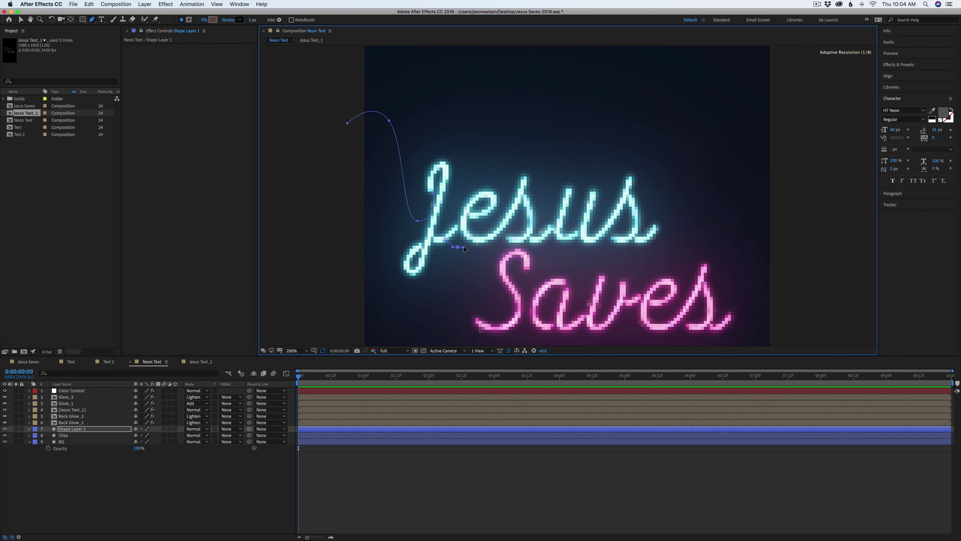
{"action": "left_click", "coordinate": [470, 239]}
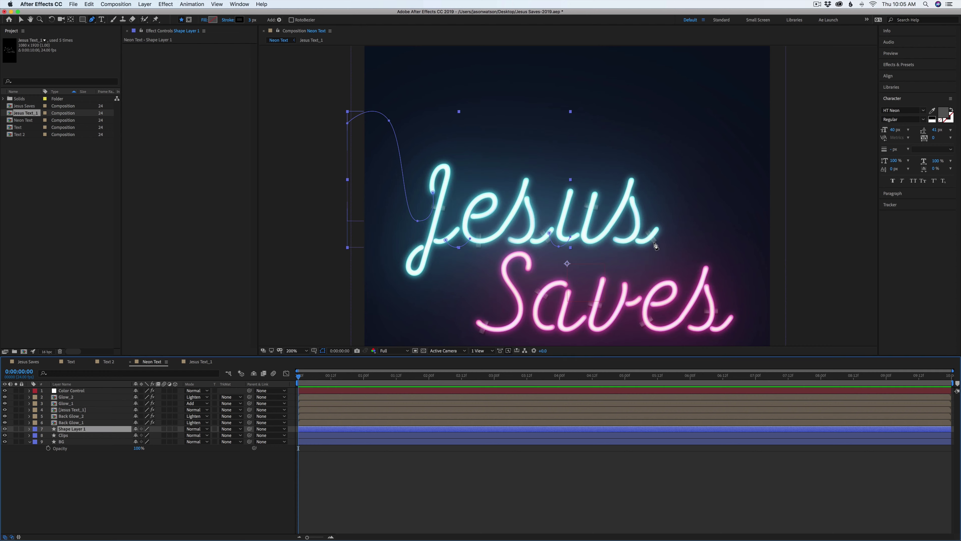
- Draw a curved cable from the end of the last s in "Saves" downward past the composition's right edge and adjust its upper bend
{"action": "left_click_drag", "start_coordinate": [734, 322], "coordinate": [655, 157]}
{"action": "left_click", "coordinate": [655, 156]}
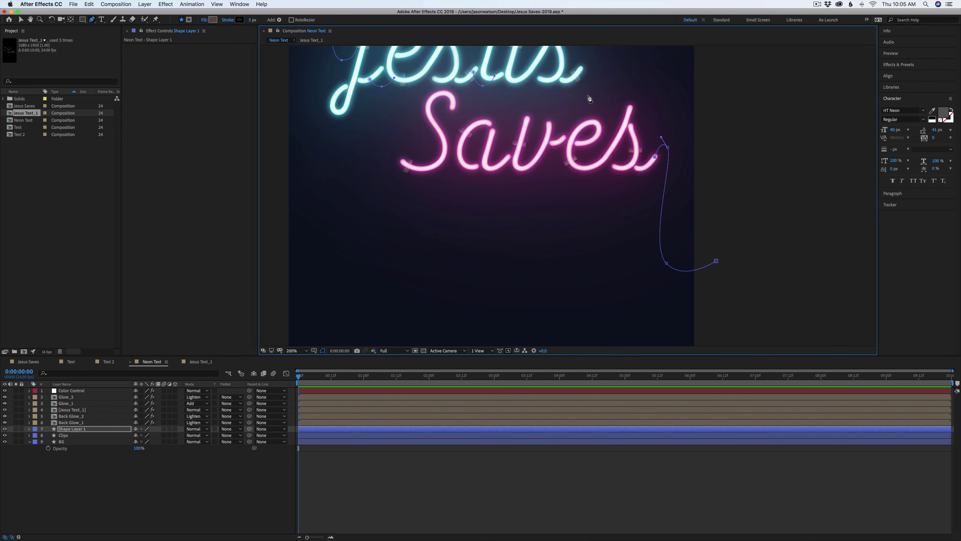
{"action": "left_click_drag", "start_coordinate": [667, 147], "coordinate": [670, 149]}
- Set the composition preview resolution to Quarter and the project color depth to 8 bpc
{"action": "left_click", "coordinate": [394, 351]}
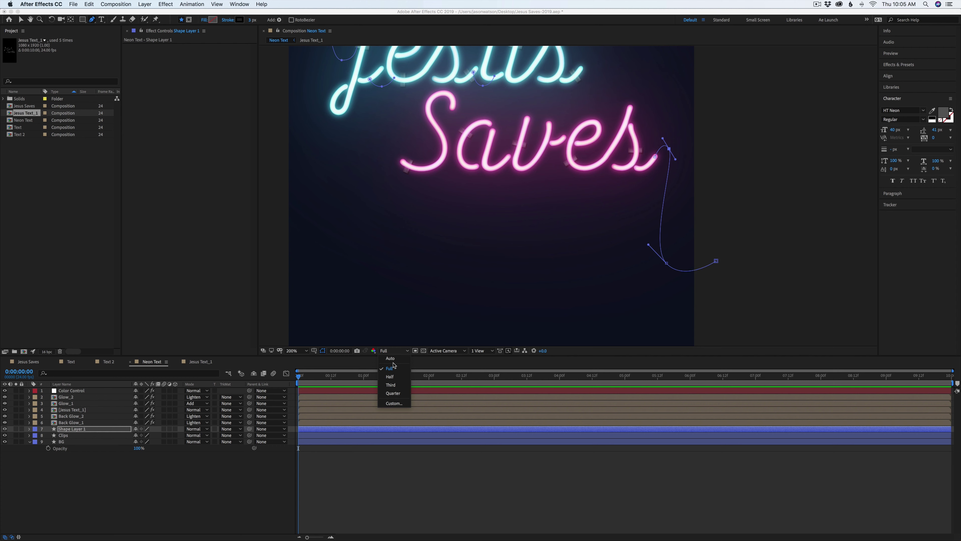
{"action": "left_click", "coordinate": [394, 393]}
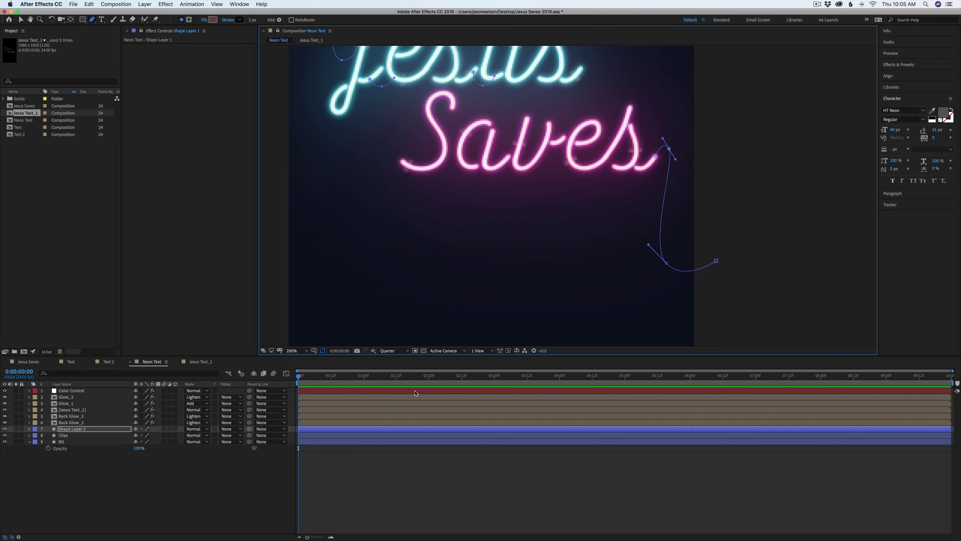
{"action": "left_click", "coordinate": [48, 353], "text": "alt"}
{"action": "left_click", "coordinate": [47, 353], "text": "alt"}
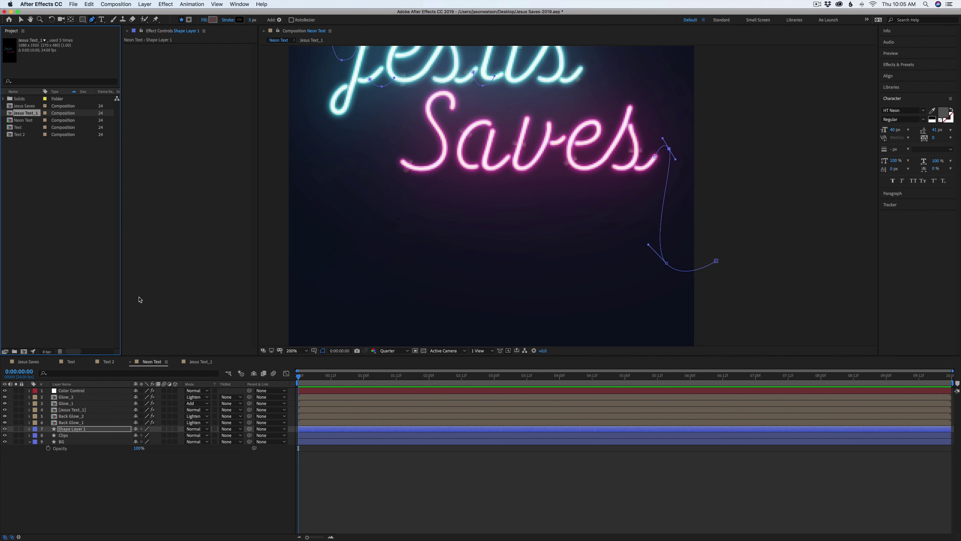
- Rename the shape layer holding the cable paths as Cables
{"action": "key", "text": "space"}
{"action": "left_click_drag", "start_coordinate": [604, 133], "coordinate": [599, 199]}
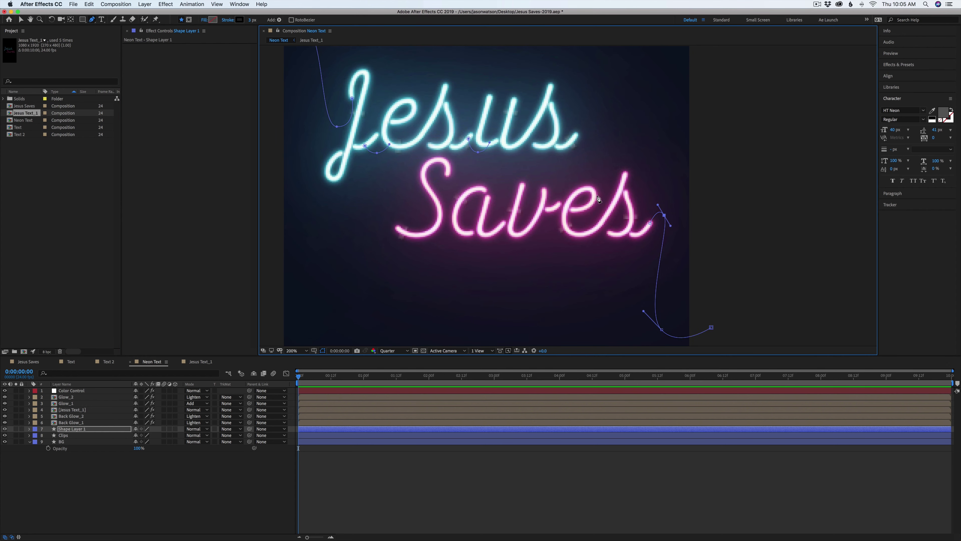
{"action": "left_click", "coordinate": [641, 521]}
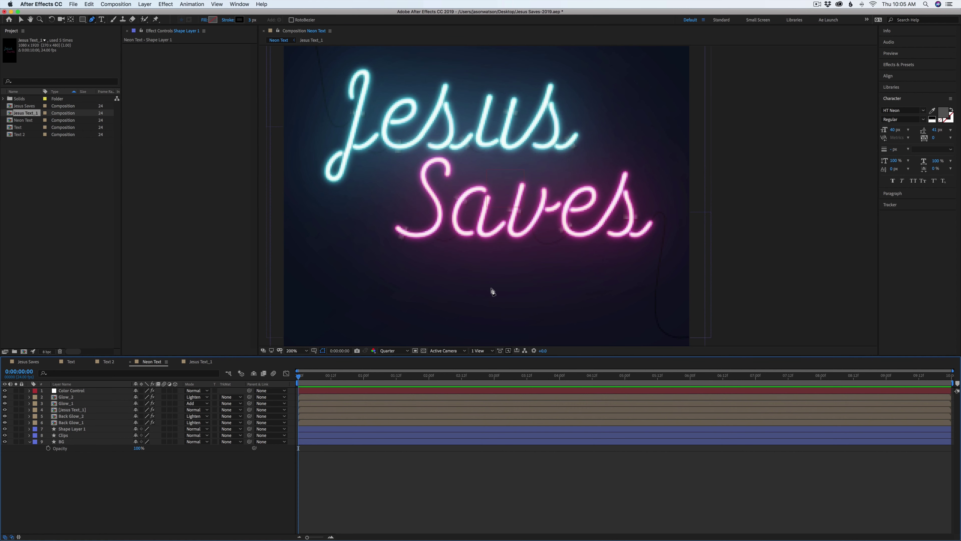
{"action": "left_click", "coordinate": [121, 428]}
{"action": "key", "text": "Return"}
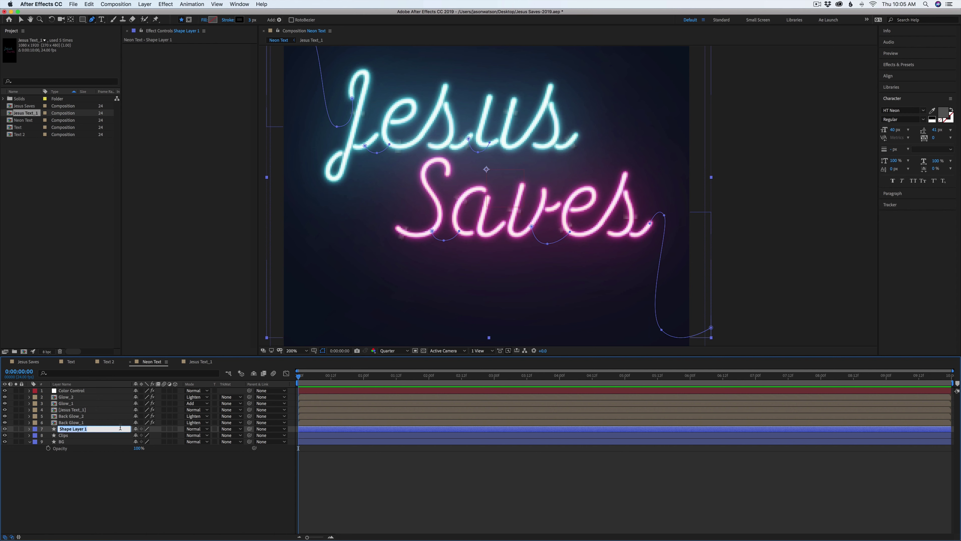
{"action": "type", "text": "Cables"}
{"action": "key", "text": "Return"}
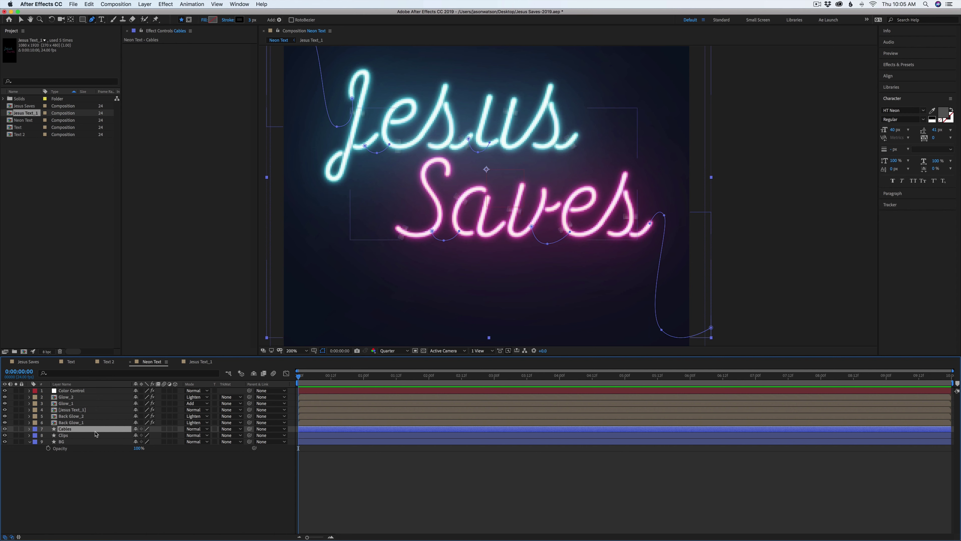
- Add a Drop Shadow layer style to the Cables layer and set its blend mode to Normal
{"action": "right_click", "coordinate": [96, 433]}
{"action": "mouse_move", "coordinate": [123, 439]}
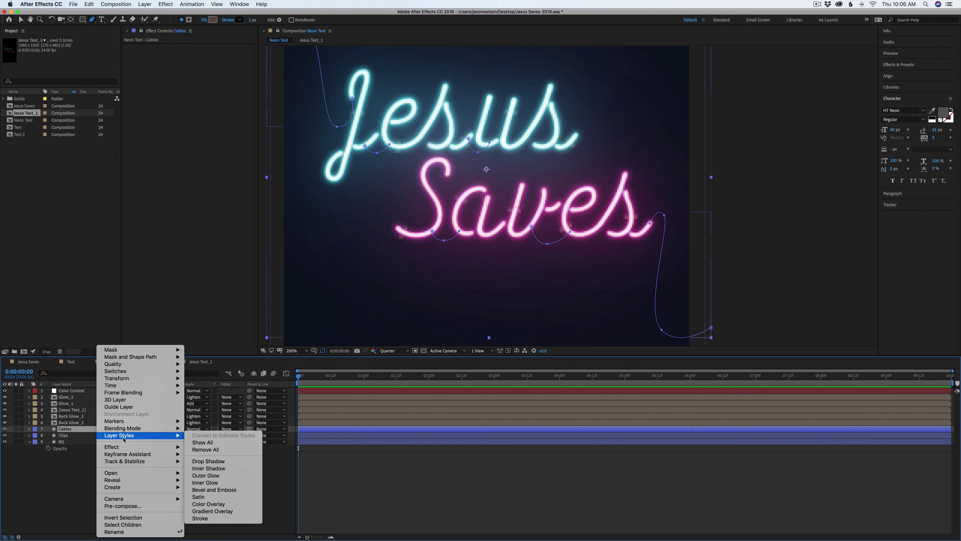
{"action": "left_click", "coordinate": [209, 461]}
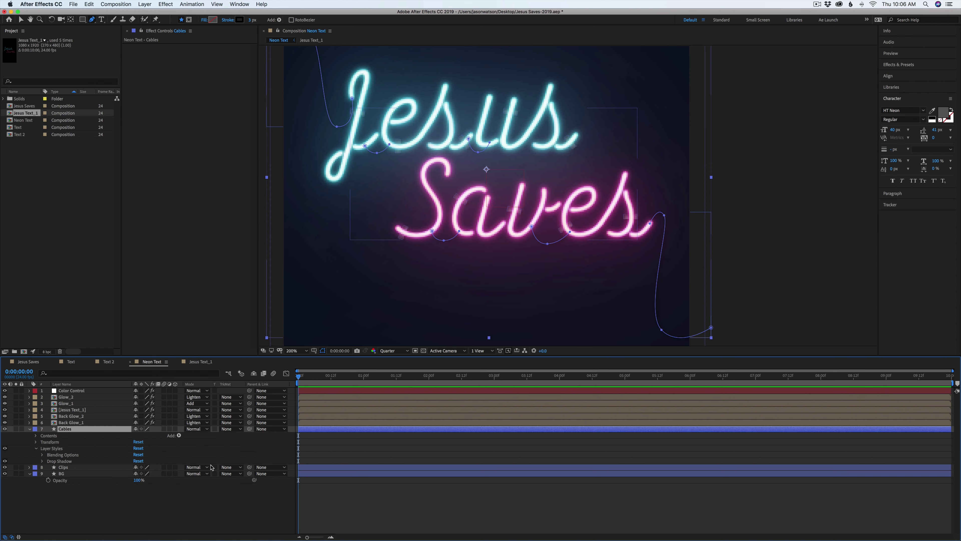
{"action": "left_click", "coordinate": [42, 461]}
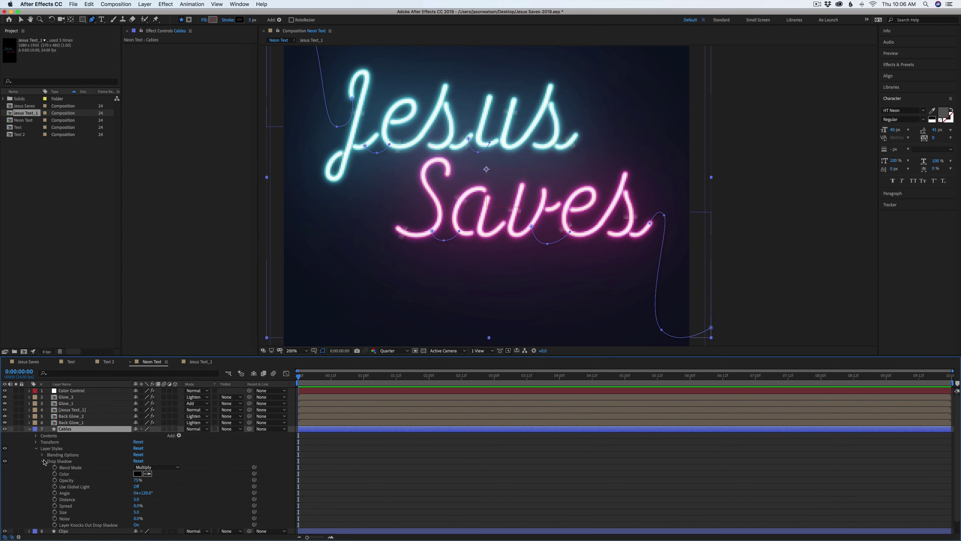
{"action": "left_click", "coordinate": [146, 468]}
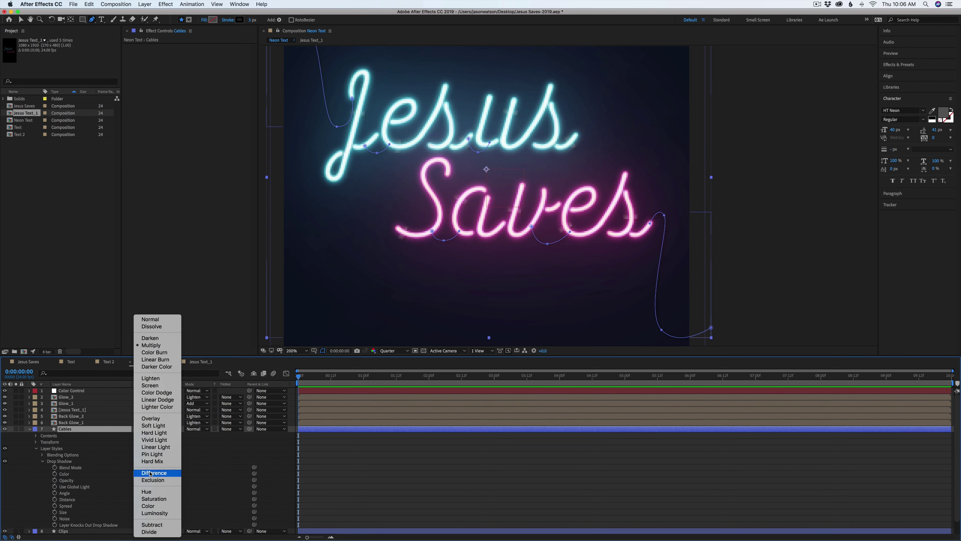
{"action": "left_click", "coordinate": [151, 320]}
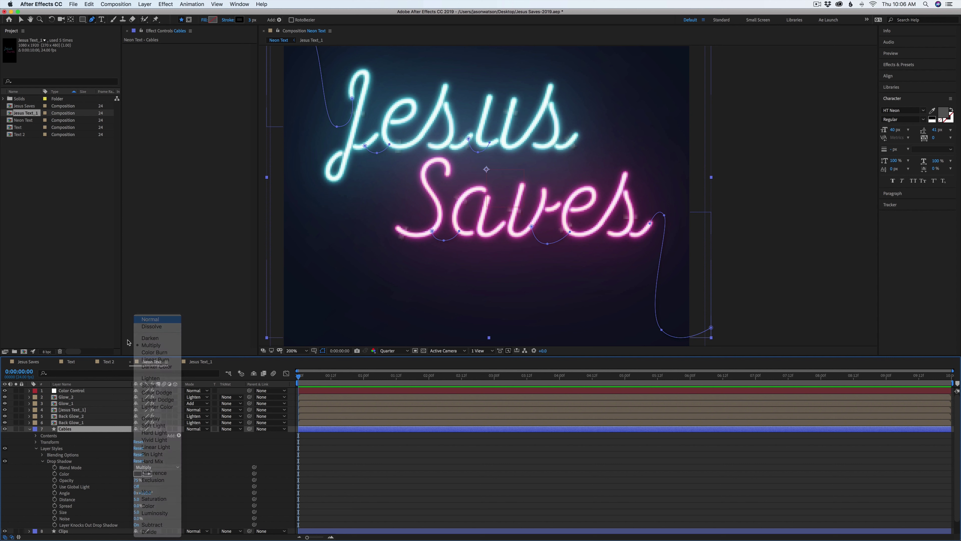
- Set the Cables layer's drop shadow opacity to 30% and its angle to 168°
{"action": "left_click", "coordinate": [138, 480]}
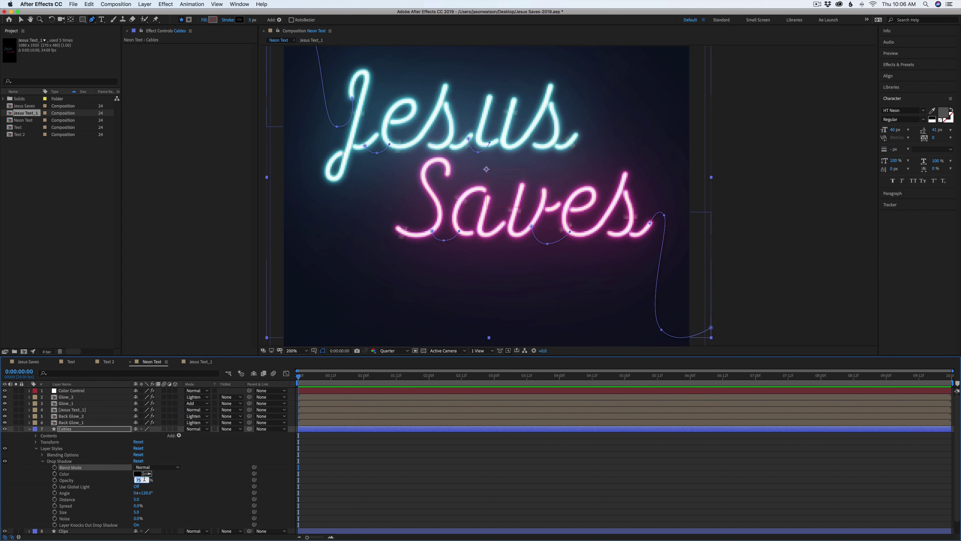
{"action": "type", "text": "30"}
{"action": "key", "text": "Return"}
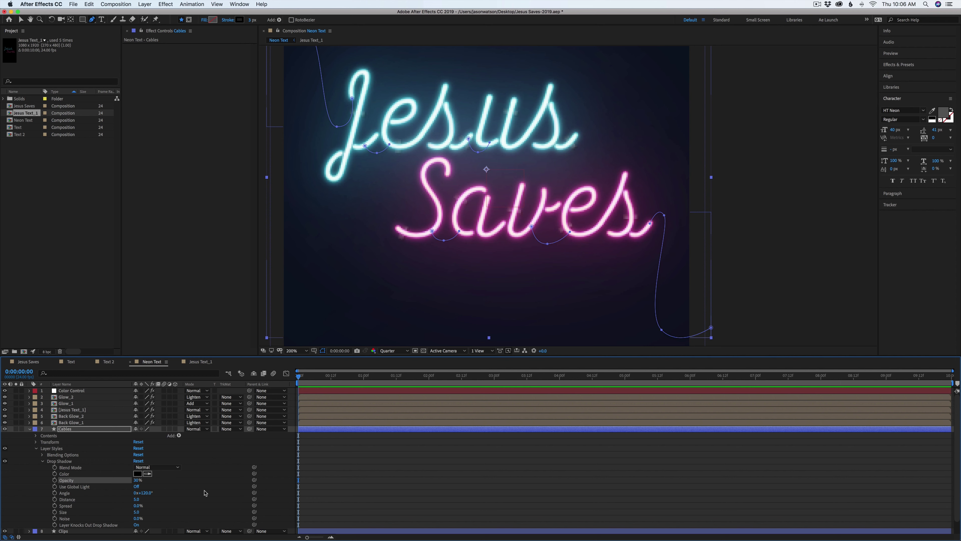
{"action": "left_click", "coordinate": [147, 493]}
{"action": "type", "text": "168"}
{"action": "key", "text": "Return"}
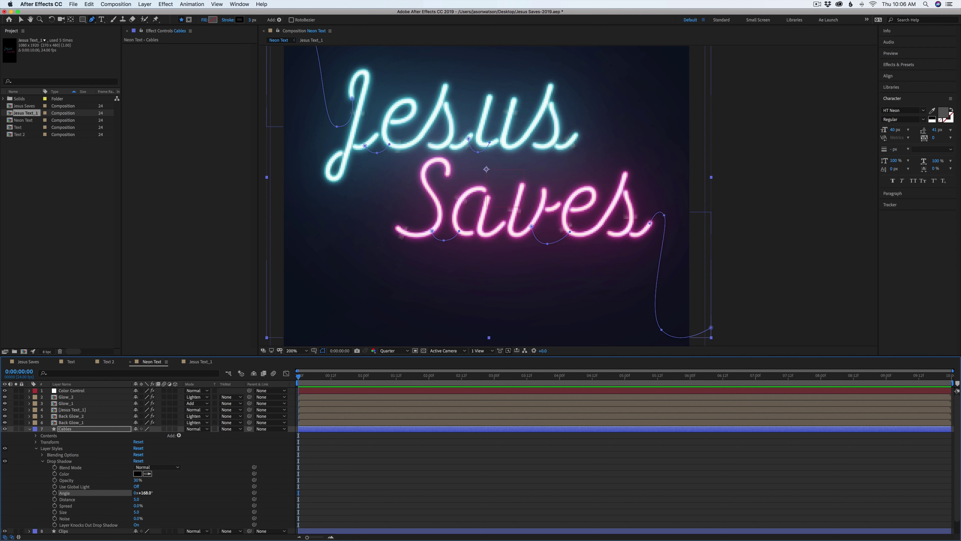
- Set the Cables drop shadow's distance to 20, spread to 100% and size to 1
{"action": "left_click", "coordinate": [136, 500]}
{"action": "type", "text": "20"}
{"action": "key", "text": "Return"}
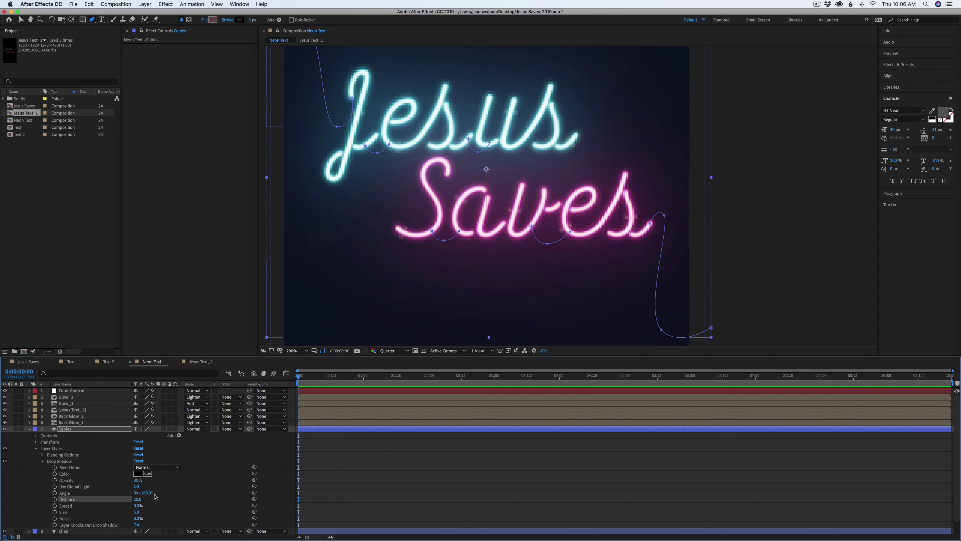
{"action": "left_click_drag", "start_coordinate": [136, 506], "coordinate": [280, 508]}
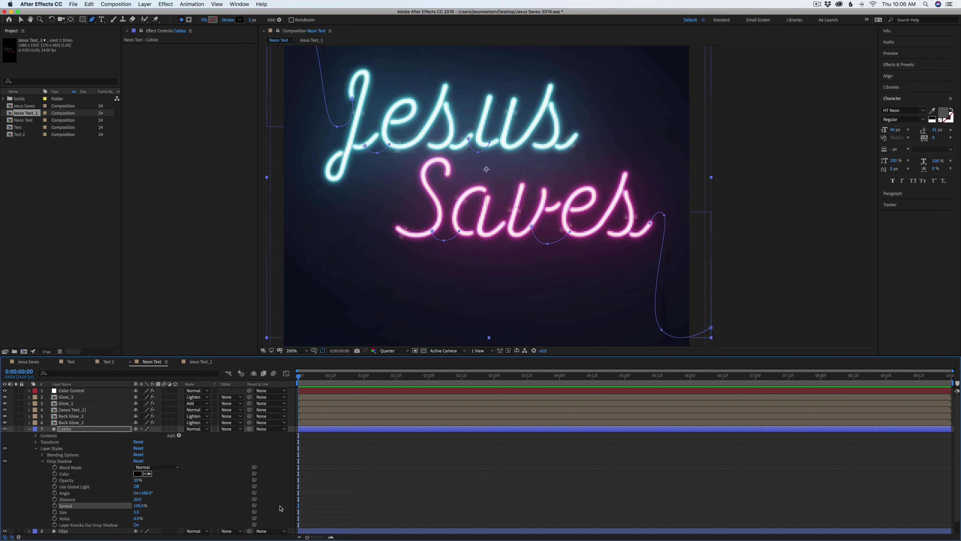
{"action": "left_click_drag", "start_coordinate": [138, 512], "coordinate": [137, 512]}
{"action": "left_click", "coordinate": [464, 507]}
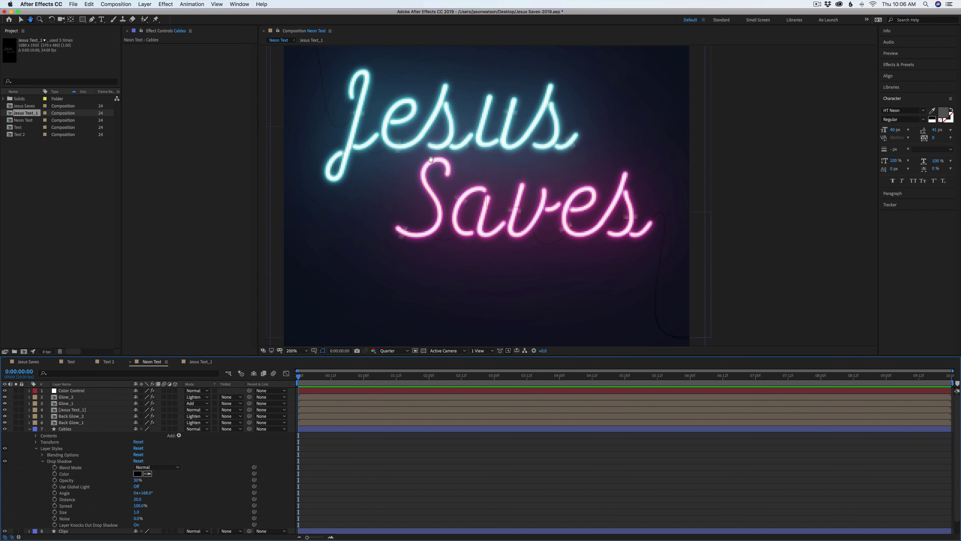
- Set the composition preview resolution to Full and inspect the cables and their shadows around the lettering
{"action": "left_click_drag", "start_coordinate": [340, 150], "coordinate": [351, 232]}
{"action": "left_click", "coordinate": [393, 350]}
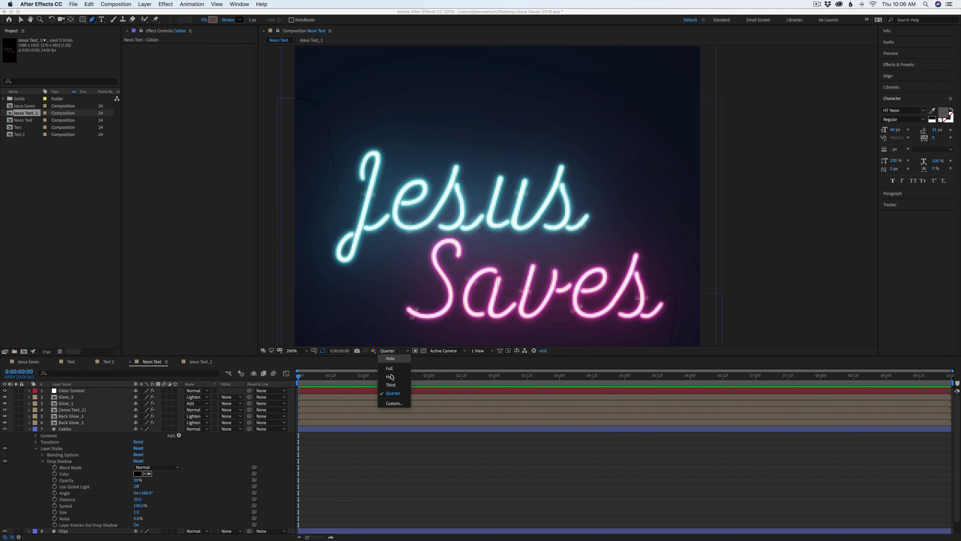
{"action": "left_click", "coordinate": [395, 369]}
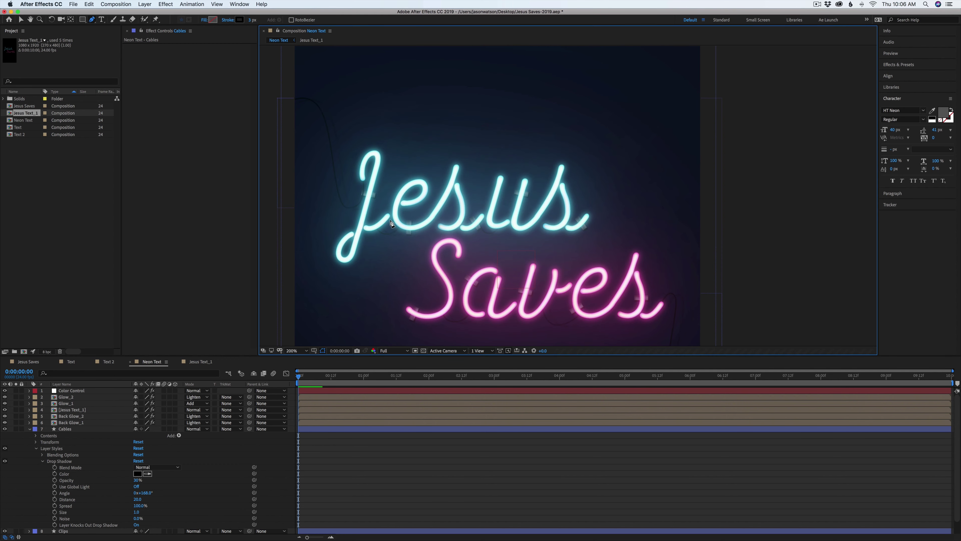
{"action": "left_click_drag", "start_coordinate": [548, 259], "coordinate": [526, 180]}
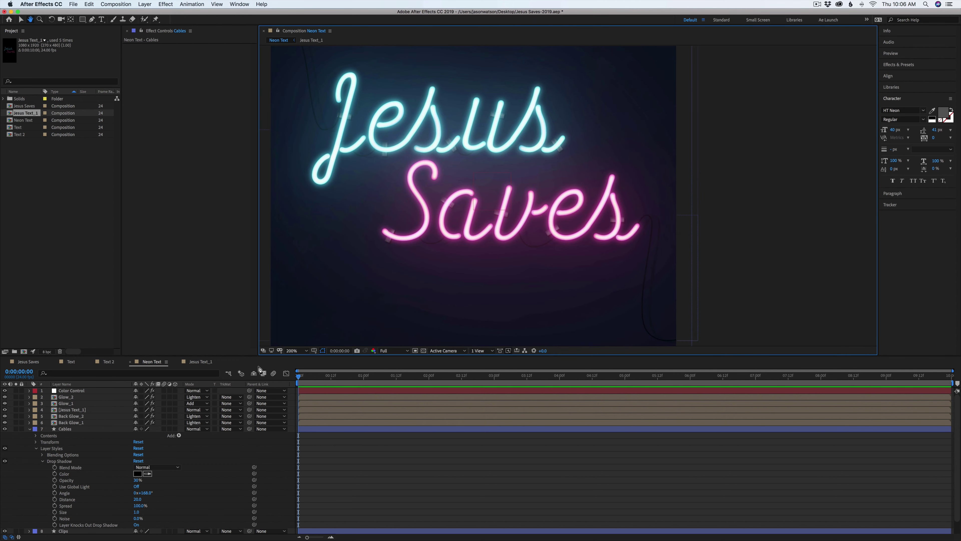
- Add a Bevel and Emboss layer style to the Cables layer and expand its settings
{"action": "left_click", "coordinate": [66, 431]}
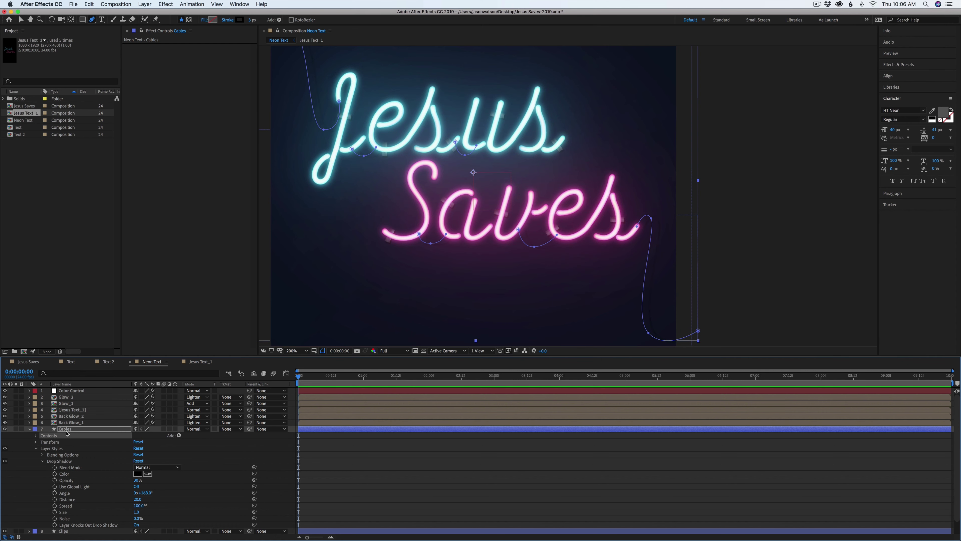
{"action": "right_click", "coordinate": [68, 432]}
{"action": "mouse_move", "coordinate": [143, 435]}
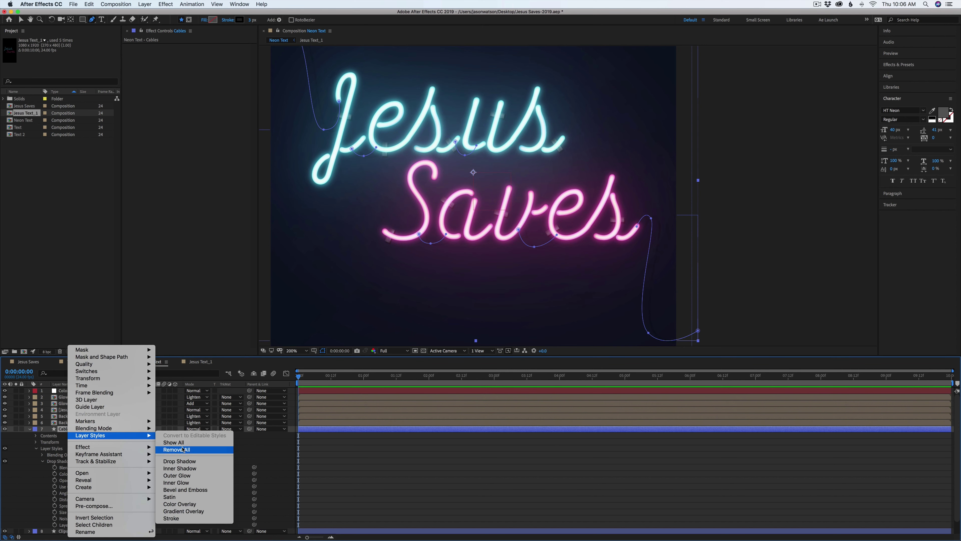
{"action": "left_click", "coordinate": [185, 489]}
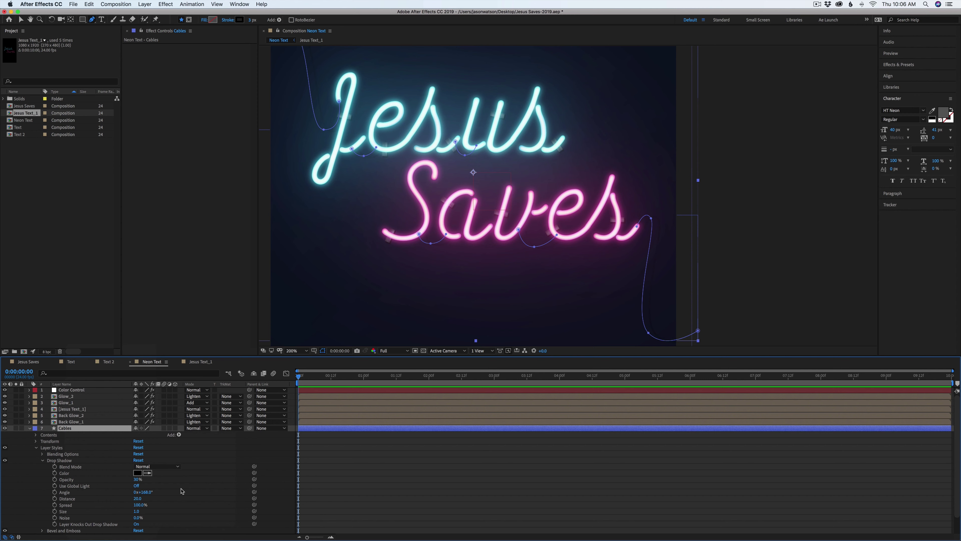
{"action": "left_click", "coordinate": [42, 460]}
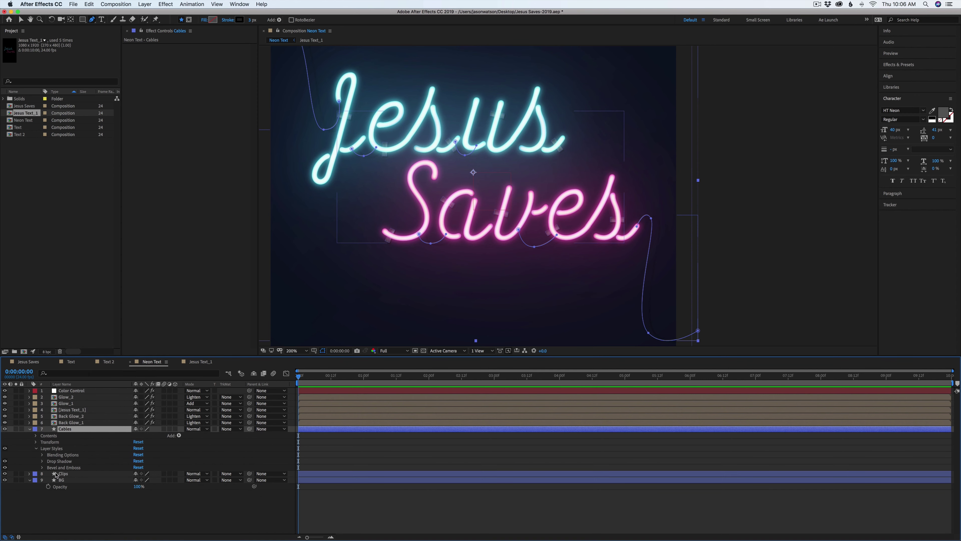
{"action": "left_click", "coordinate": [42, 467]}
{"action": "scroll", "coordinate": [44, 470], "scroll_direction": "down", "scroll_amount": 2}
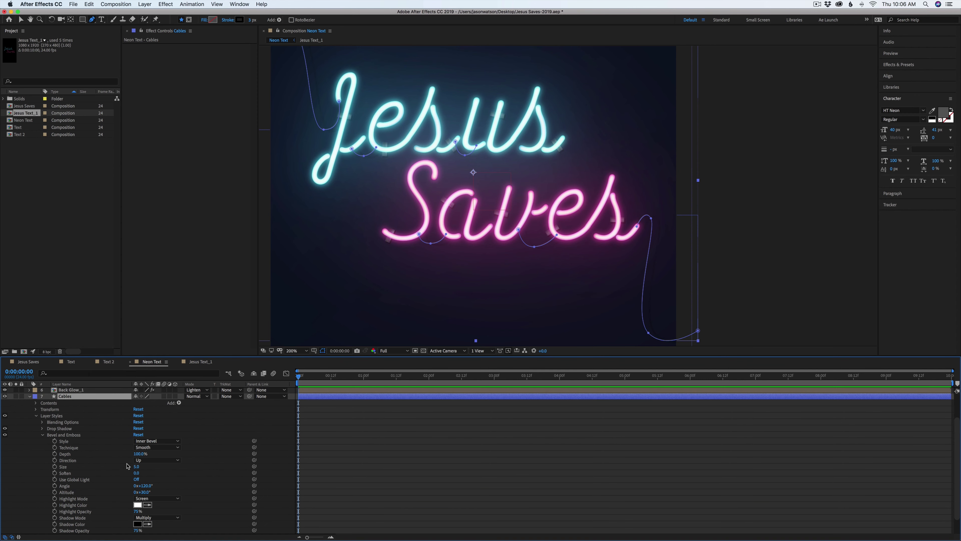
- Set the Cables layer's Bevel and Emboss style to Emboss and its direction to Down
{"action": "left_click", "coordinate": [158, 441]}
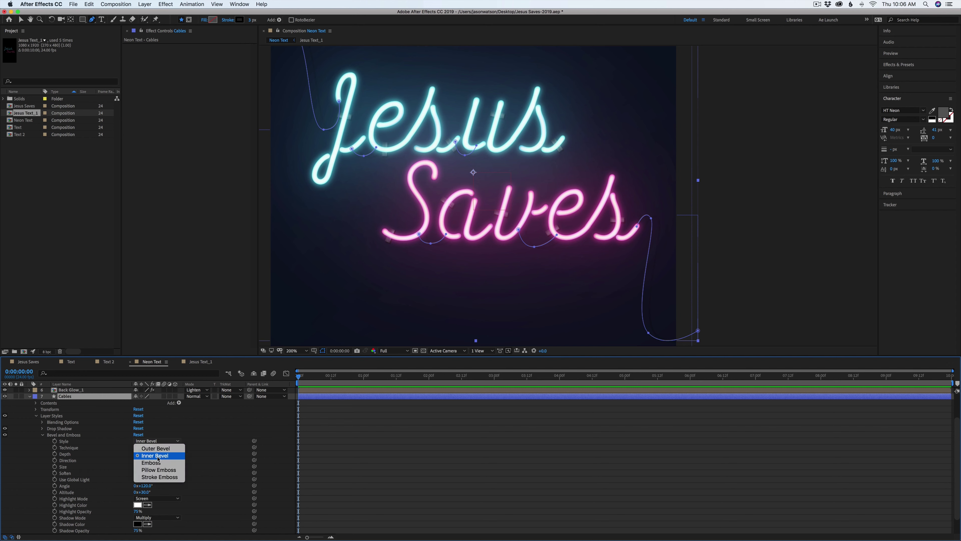
{"action": "left_click", "coordinate": [153, 463]}
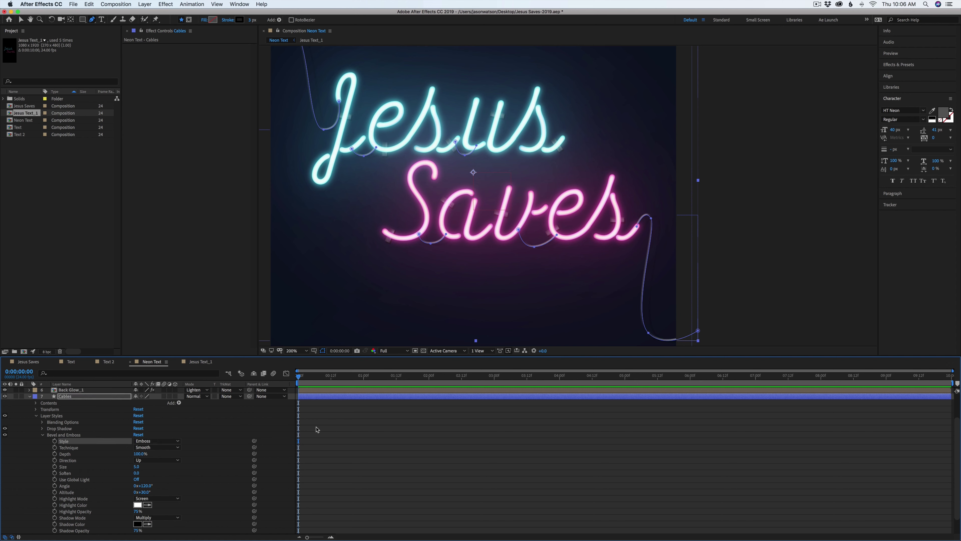
{"action": "left_click", "coordinate": [391, 446]}
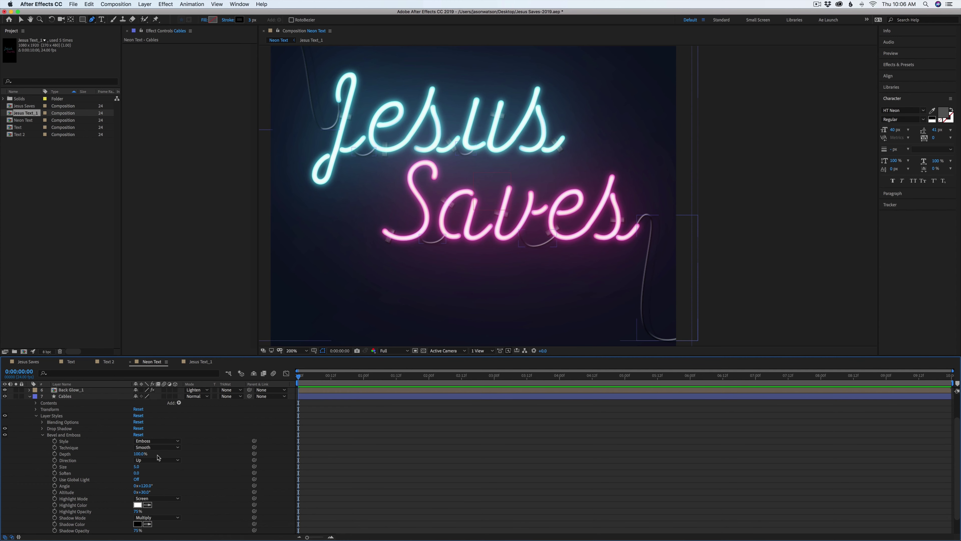
{"action": "left_click", "coordinate": [144, 462]}
{"action": "left_click", "coordinate": [144, 474]}
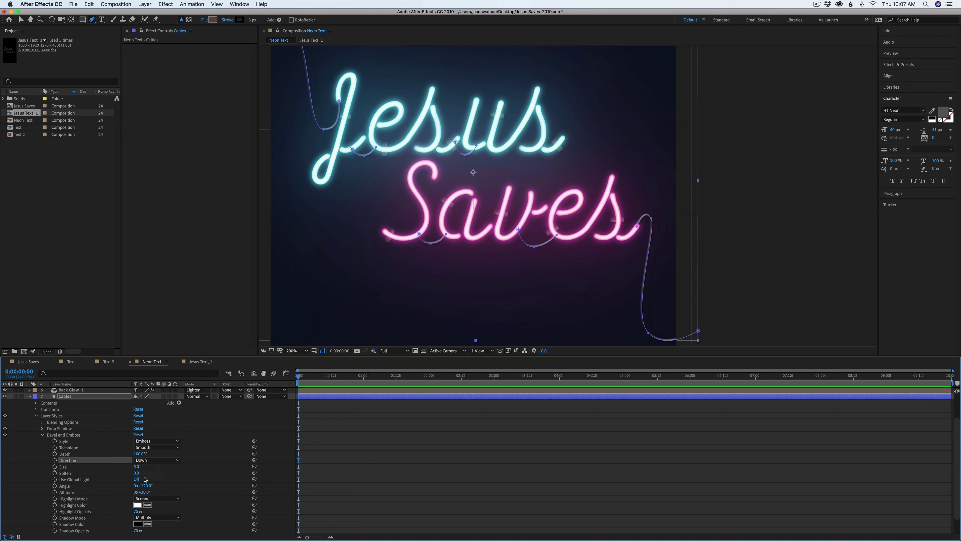
{"action": "left_click", "coordinate": [401, 489]}
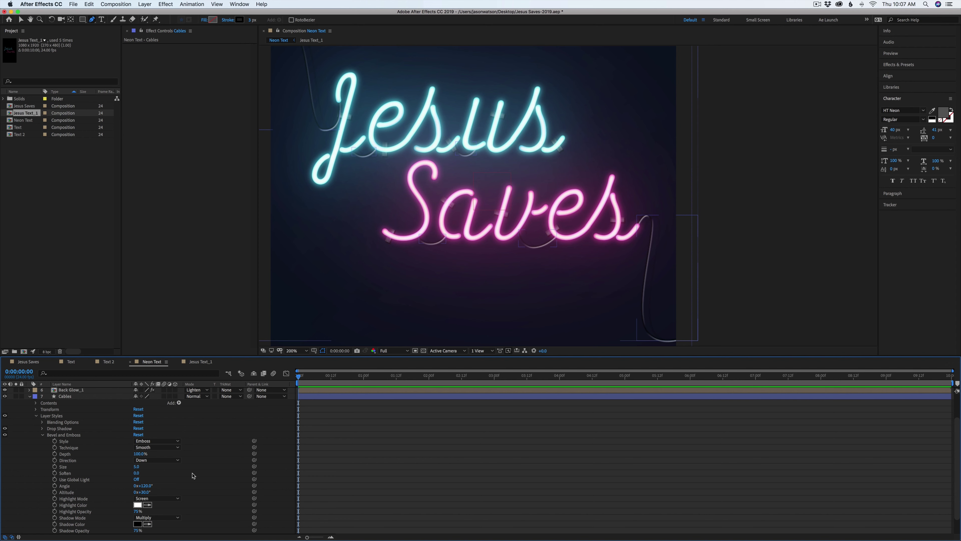
- Set the Cables layer's Bevel and Emboss size to 4 and reduce its highlight opacity to about 22%
{"action": "left_click", "coordinate": [137, 467]}
{"action": "type", "text": "4"}
{"action": "key", "text": "Return"}
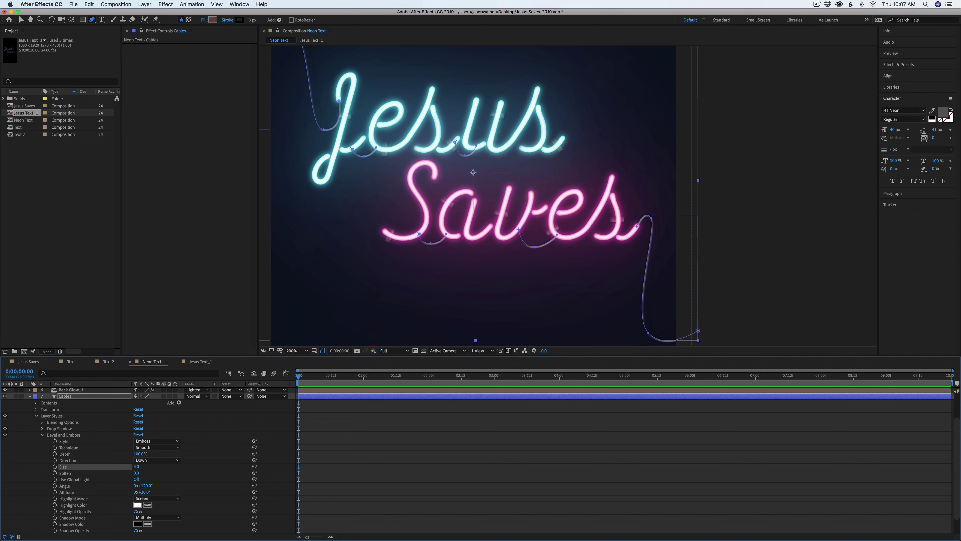
{"action": "scroll", "coordinate": [138, 484], "scroll_direction": "down", "scroll_amount": 3}
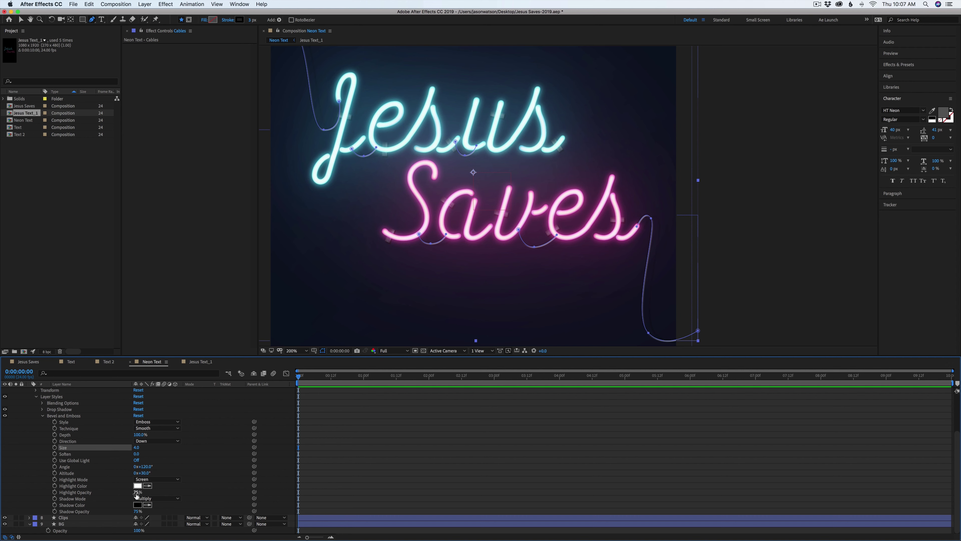
{"action": "left_click_drag", "start_coordinate": [138, 492], "coordinate": [124, 494]}
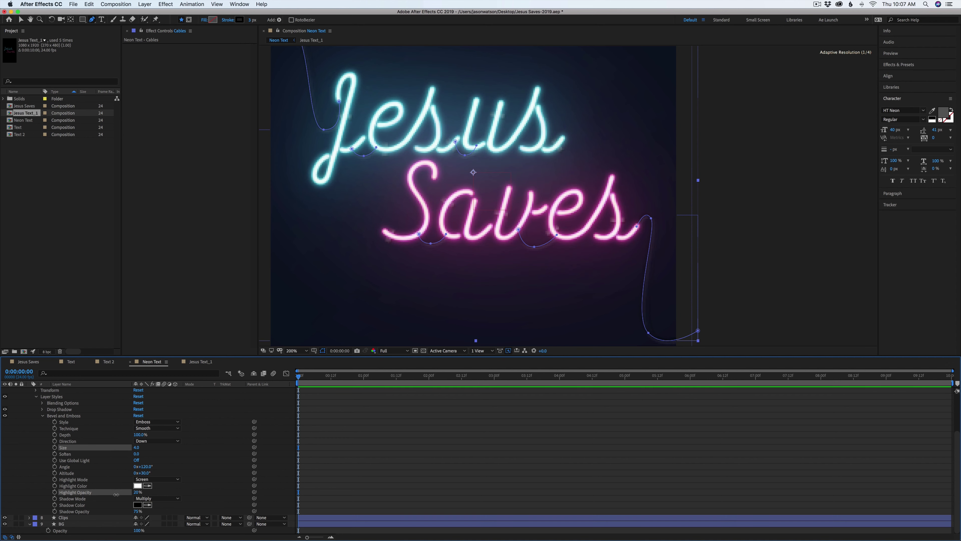
{"action": "left_click", "coordinate": [381, 470]}
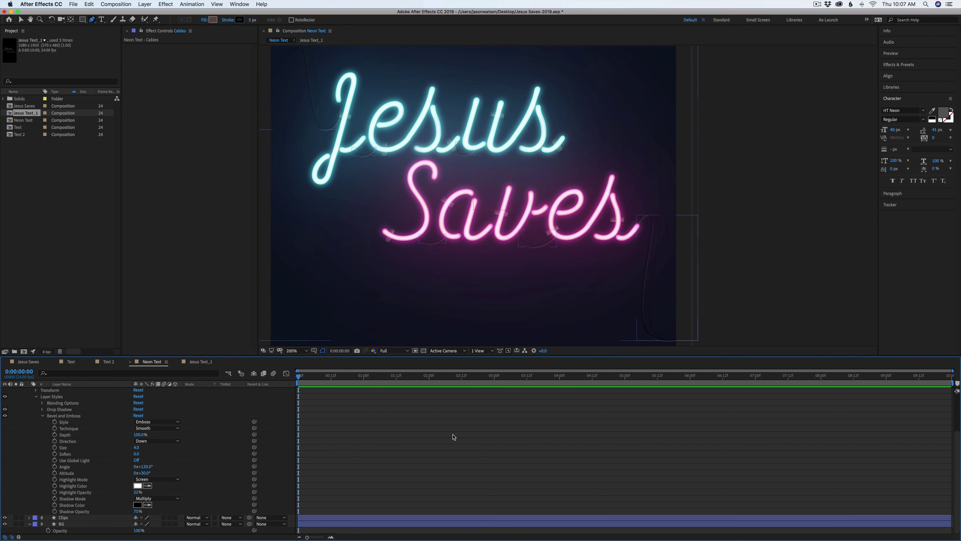
- Collapse the Cables layer's properties and deselect all layers in the Neon Text composition
{"action": "key", "text": "comma"}
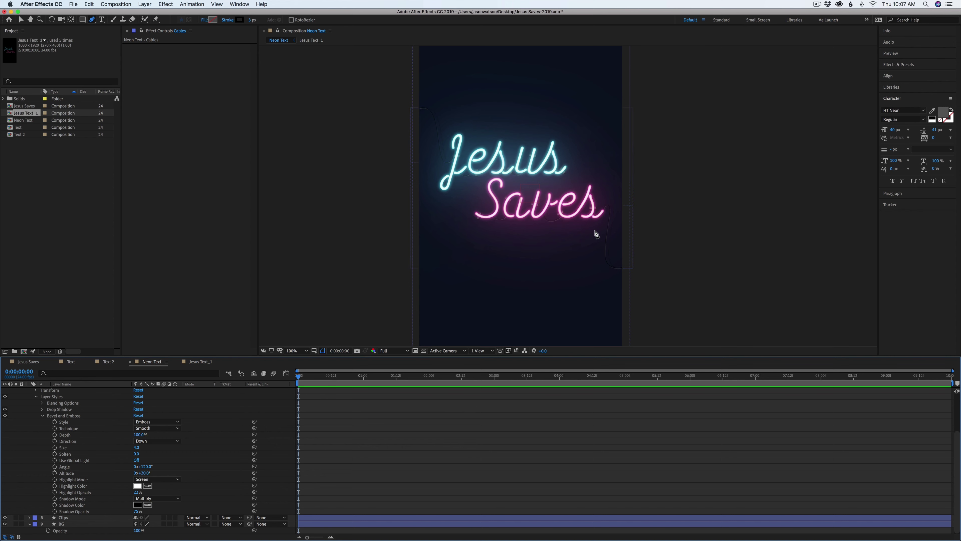
{"action": "key", "text": "v"}
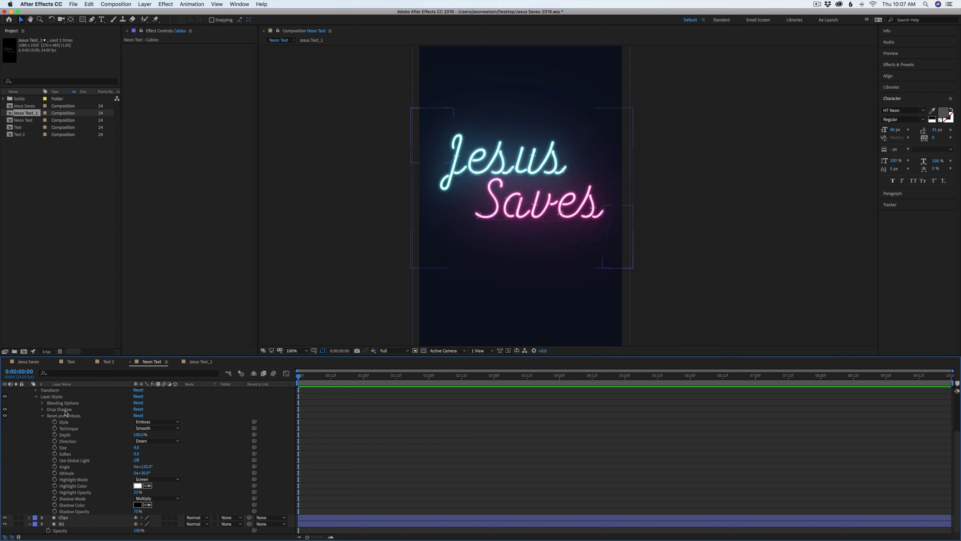
{"action": "scroll", "coordinate": [64, 413], "scroll_direction": "up", "scroll_amount": 3}
{"action": "left_click", "coordinate": [29, 429]}
{"action": "left_click", "coordinate": [121, 490]}
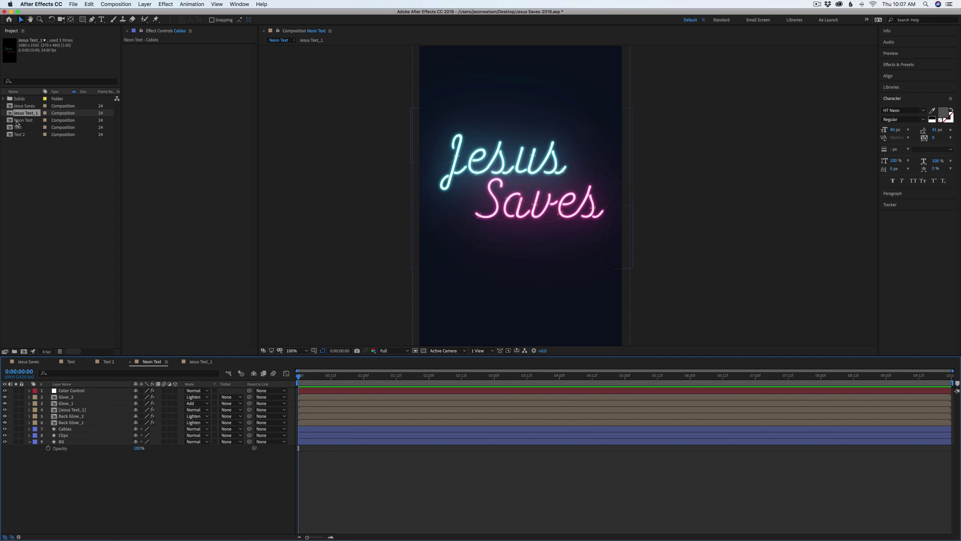
- Duplicate the Jesus Text_1 composition in the project and open the copy, Jesus Text_2
{"action": "left_click", "coordinate": [24, 114]}
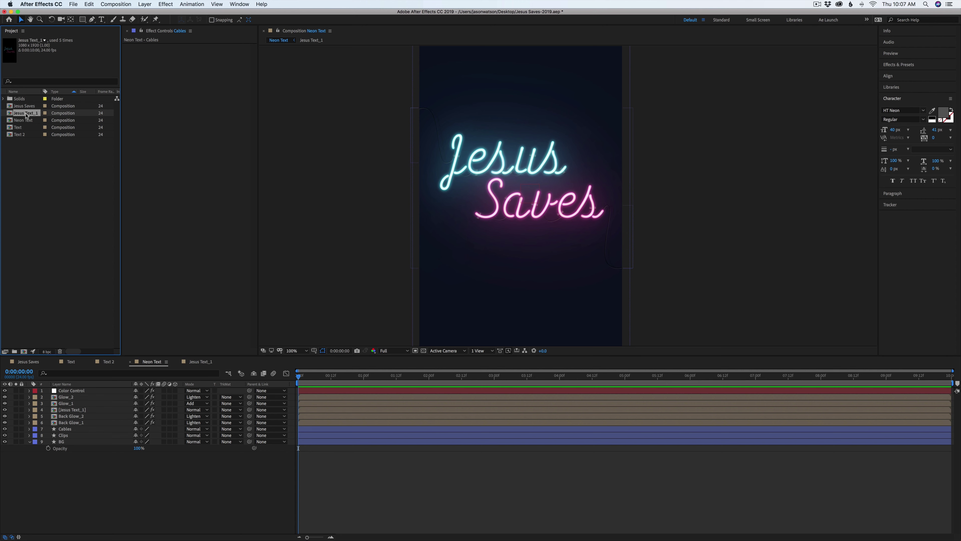
{"action": "key", "text": "super+d"}
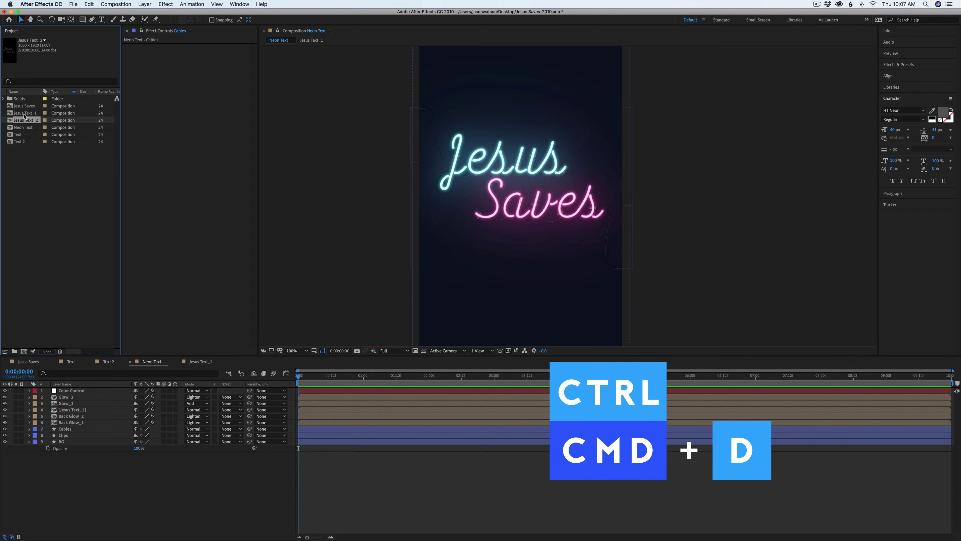
{"action": "double_click", "coordinate": [14, 123]}
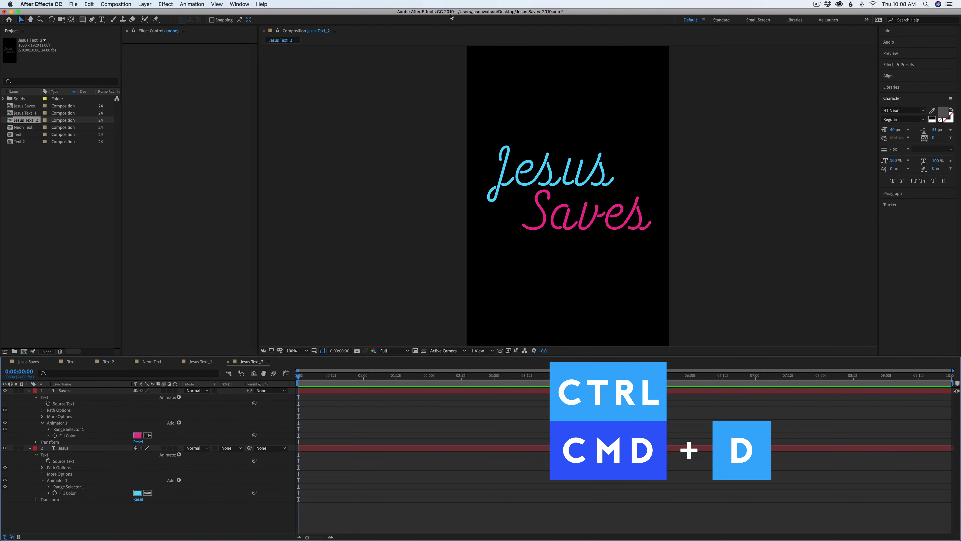
- Show Jesus Text_1 and Jesus Text_2 in separate viewers side by side, with the Jesus Text_2 timeline docked beneath its viewer
{"action": "left_click", "coordinate": [277, 31]}
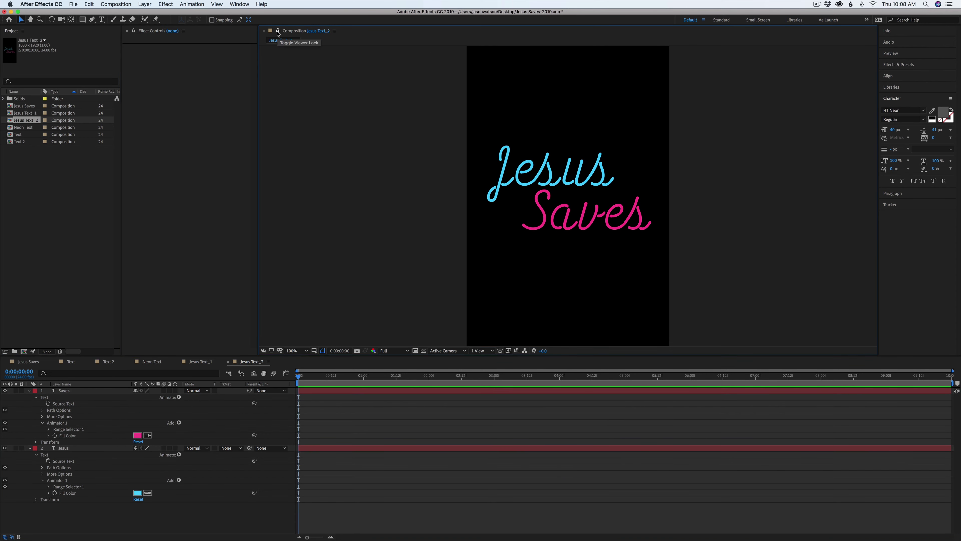
{"action": "left_click", "coordinate": [317, 34]}
{"action": "left_click", "coordinate": [321, 38]}
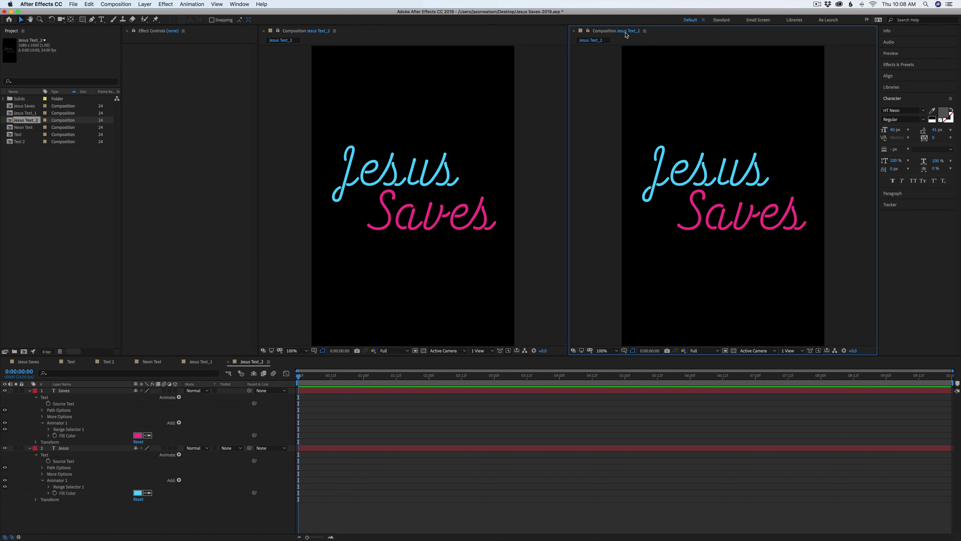
{"action": "left_click", "coordinate": [632, 32]}
{"action": "left_click", "coordinate": [633, 33]}
{"action": "left_click", "coordinate": [318, 31]}
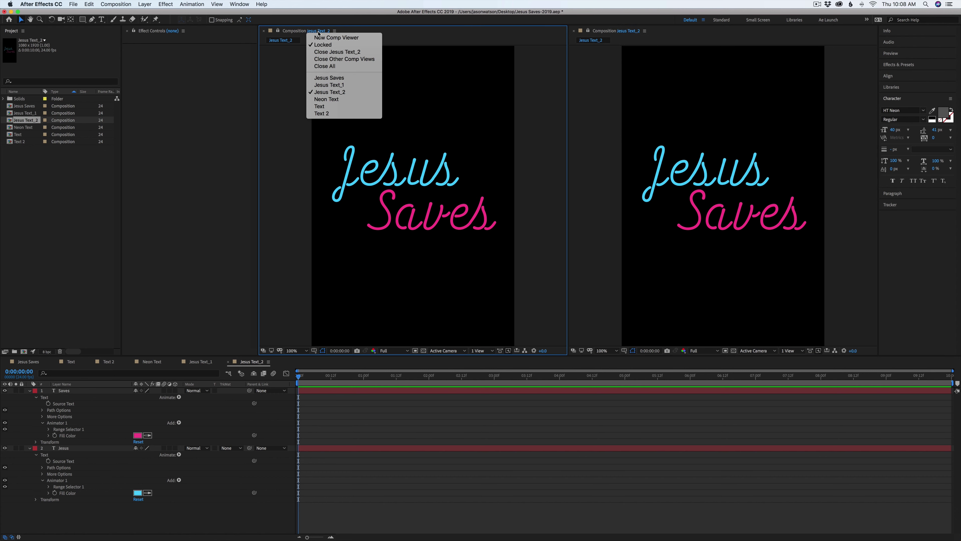
{"action": "left_click", "coordinate": [328, 85]}
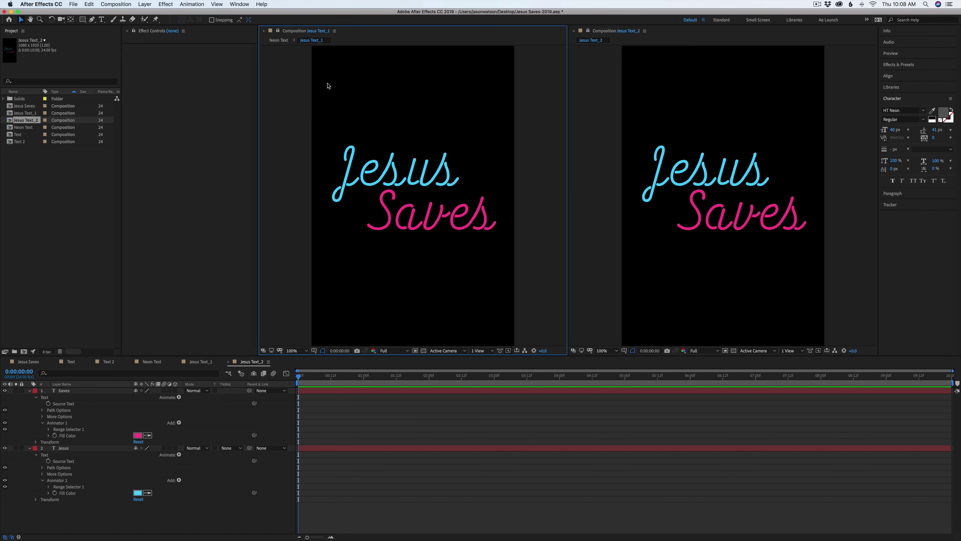
{"action": "left_click", "coordinate": [244, 362]}
{"action": "left_click_drag", "start_coordinate": [244, 363], "coordinate": [646, 344]}
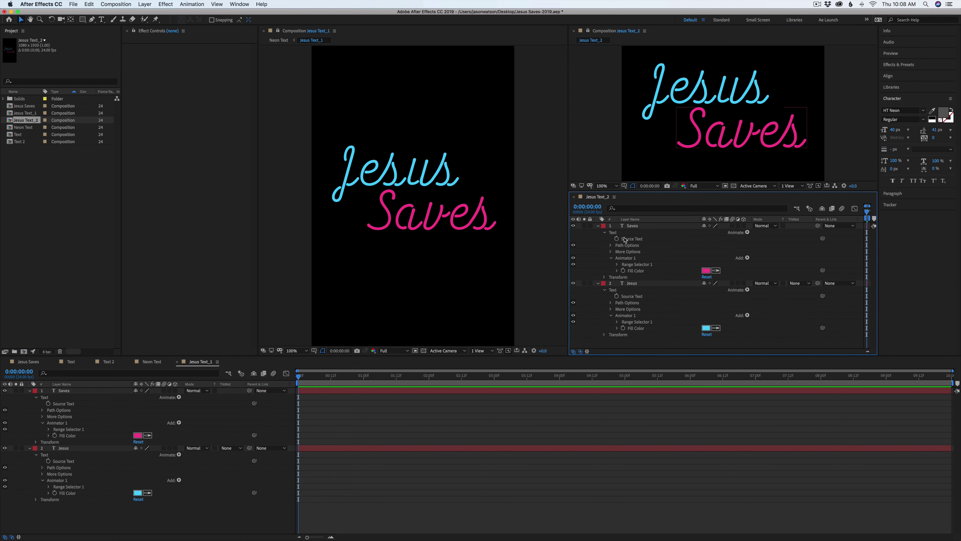
- Link the Source Text of the Saves and Jesus layers in Jesus Text_2 to the matching layers in Jesus Text_1
{"action": "left_click", "coordinate": [635, 239]}
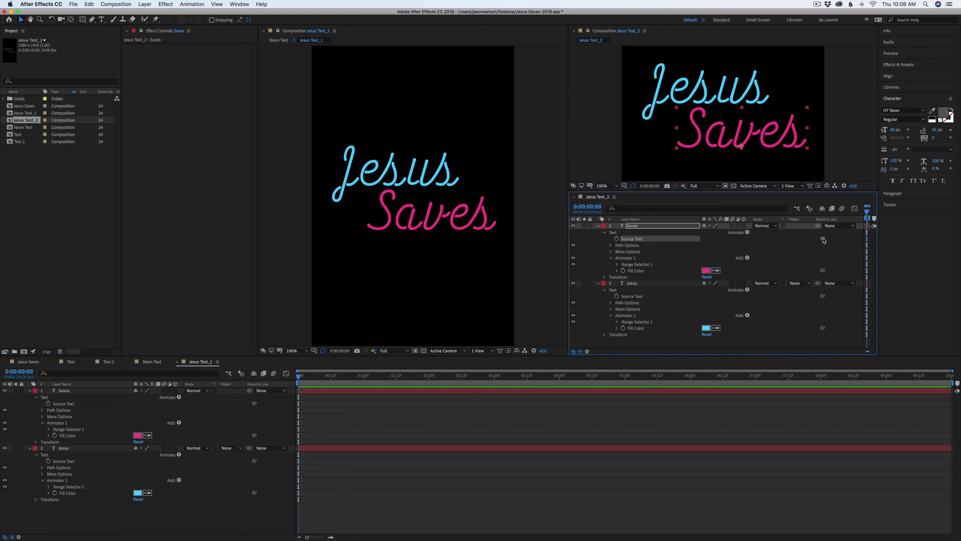
{"action": "left_click", "coordinate": [72, 404]}
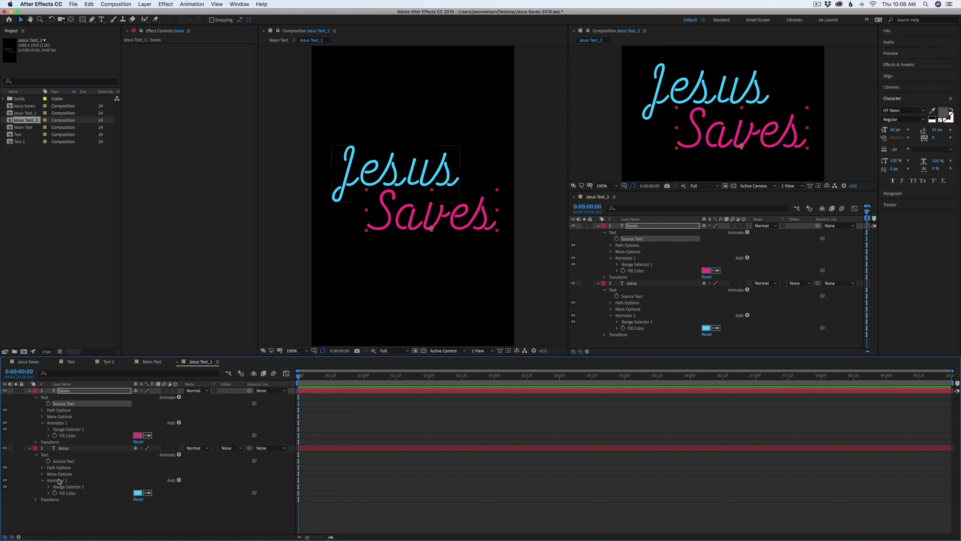
{"action": "left_click", "coordinate": [64, 461]}
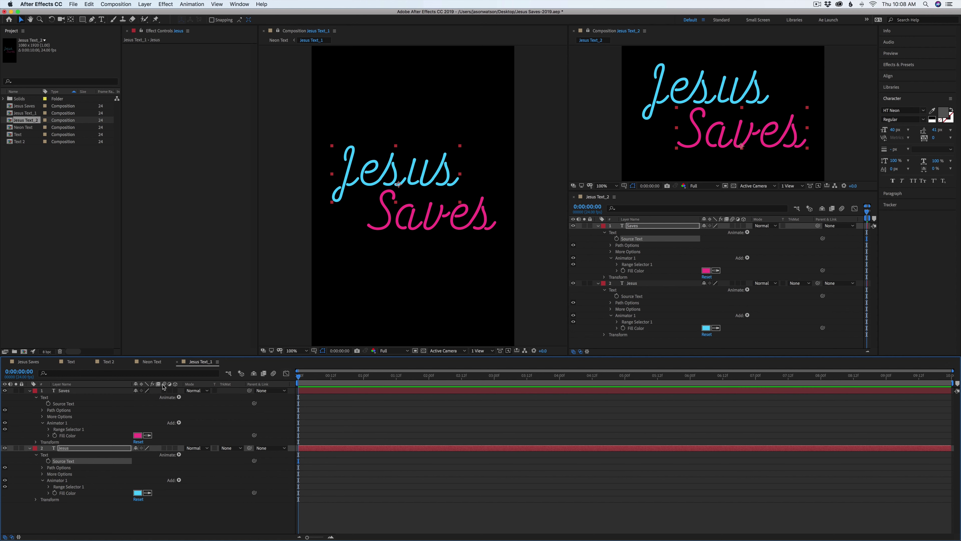
{"action": "left_click", "coordinate": [636, 226]}
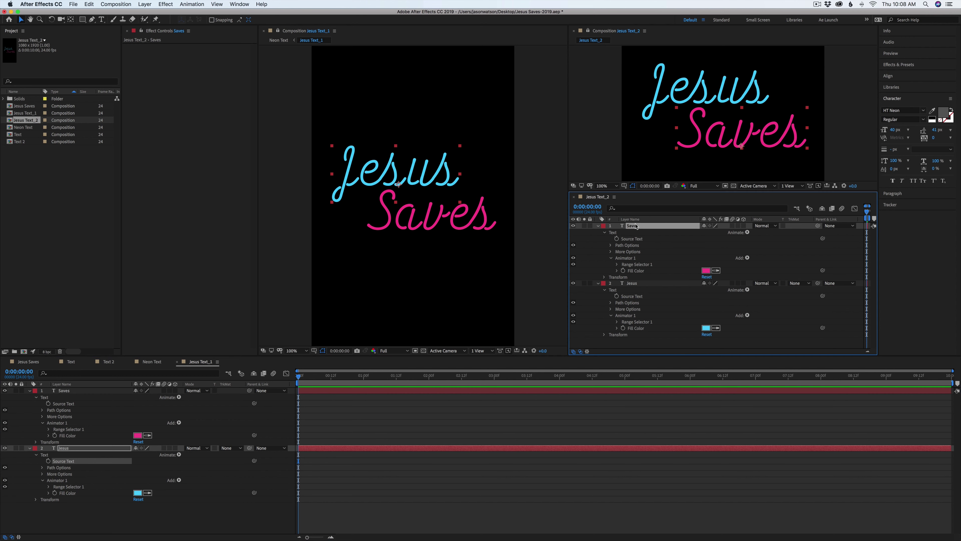
{"action": "left_click", "coordinate": [642, 239]}
{"action": "left_click_drag", "start_coordinate": [823, 239], "coordinate": [65, 405]}
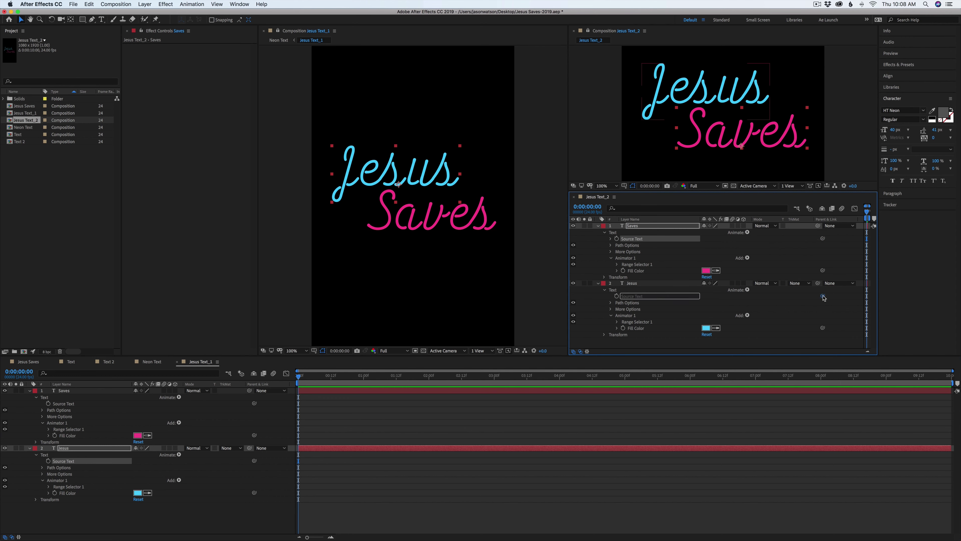
{"action": "left_click_drag", "start_coordinate": [822, 296], "coordinate": [75, 463]}
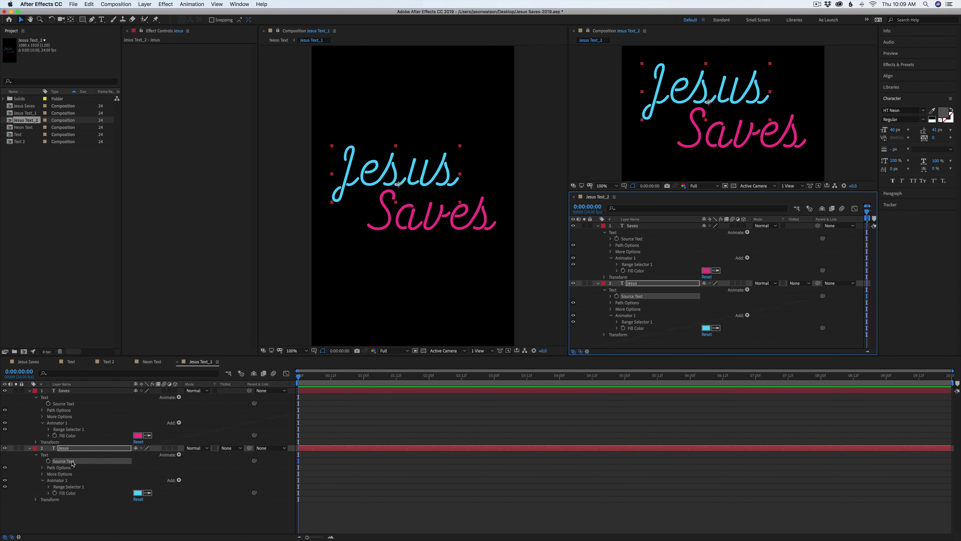
- Test the text link by changing "Jesus" to "God" in Jesus Text_1, and undo the change
{"action": "left_click", "coordinate": [322, 451]}
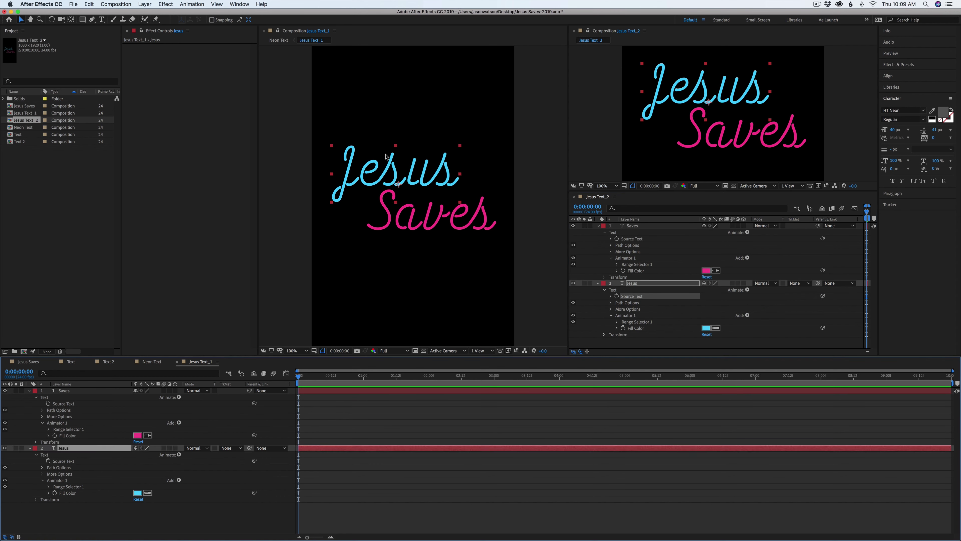
{"action": "double_click", "coordinate": [380, 164]}
{"action": "type", "text": "God"}
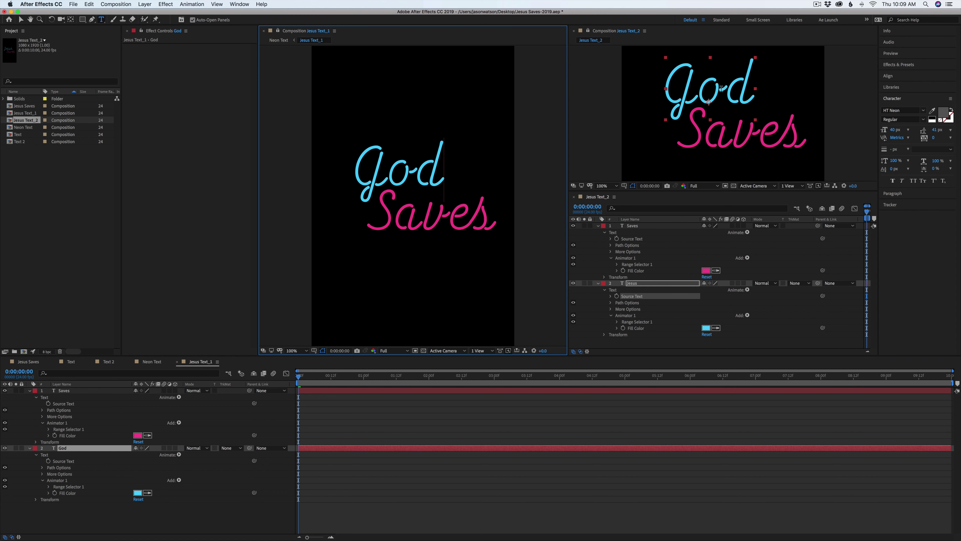
{"action": "key", "text": "super+z"}
{"action": "left_click", "coordinate": [501, 420]}
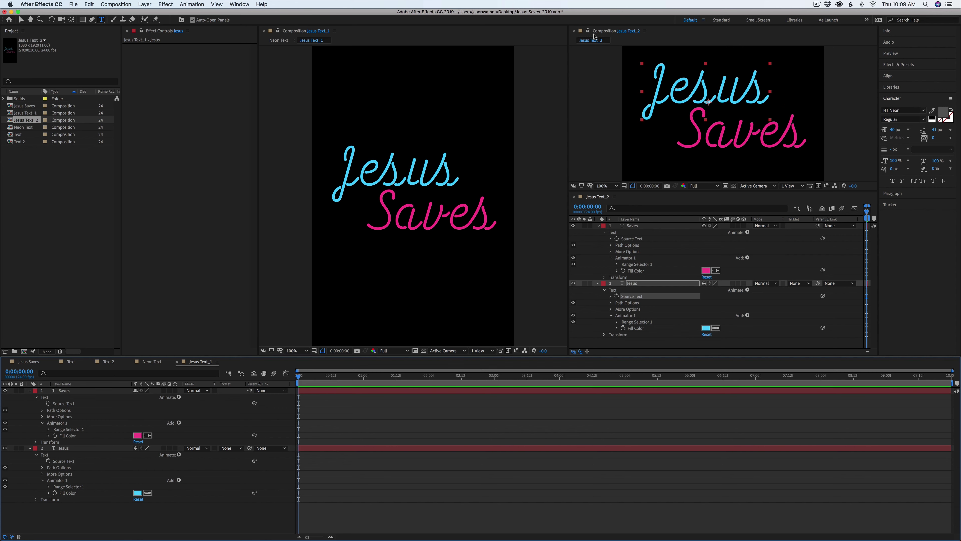
- Restore a single unlocked composition viewer and return to the Neon Text composition with the Selection tool active
{"action": "left_click", "coordinate": [574, 31]}
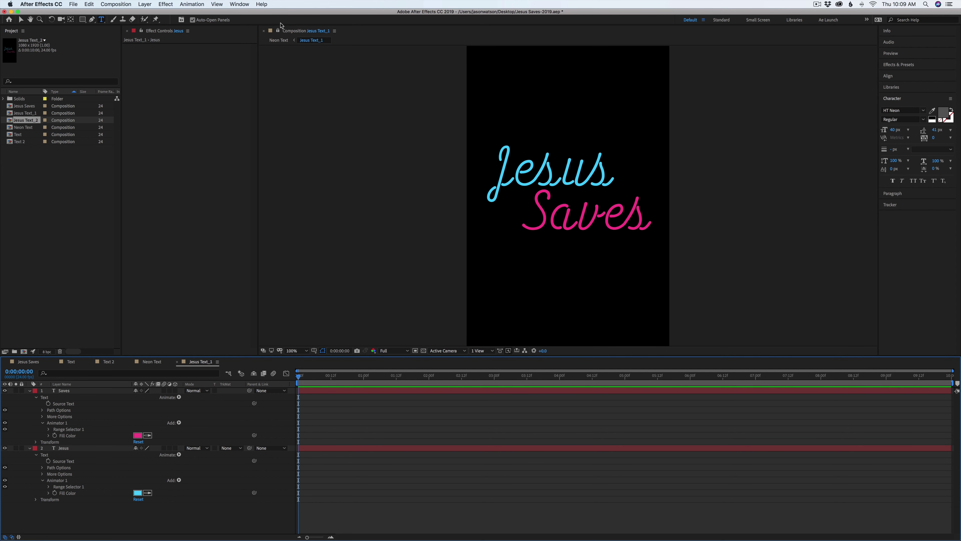
{"action": "left_click", "coordinate": [279, 33]}
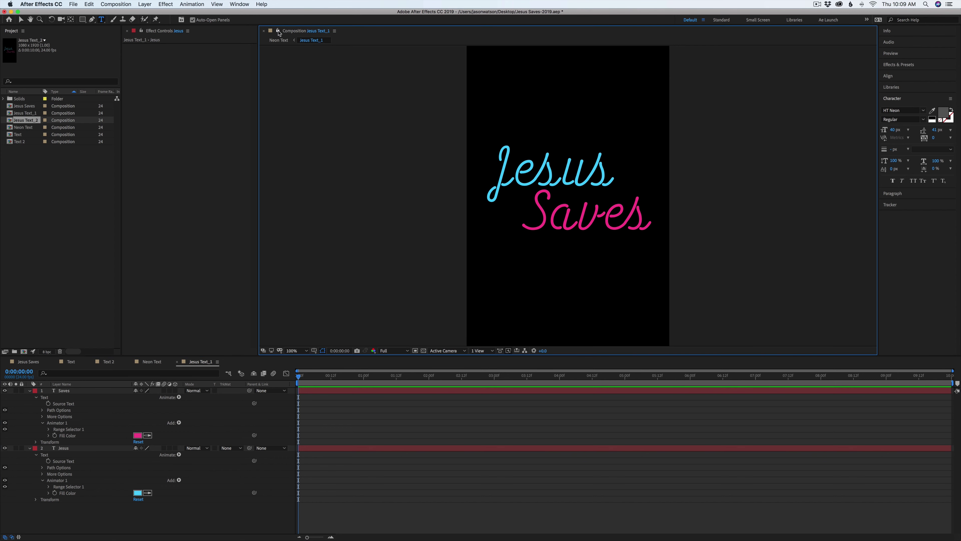
{"action": "left_click", "coordinate": [152, 362]}
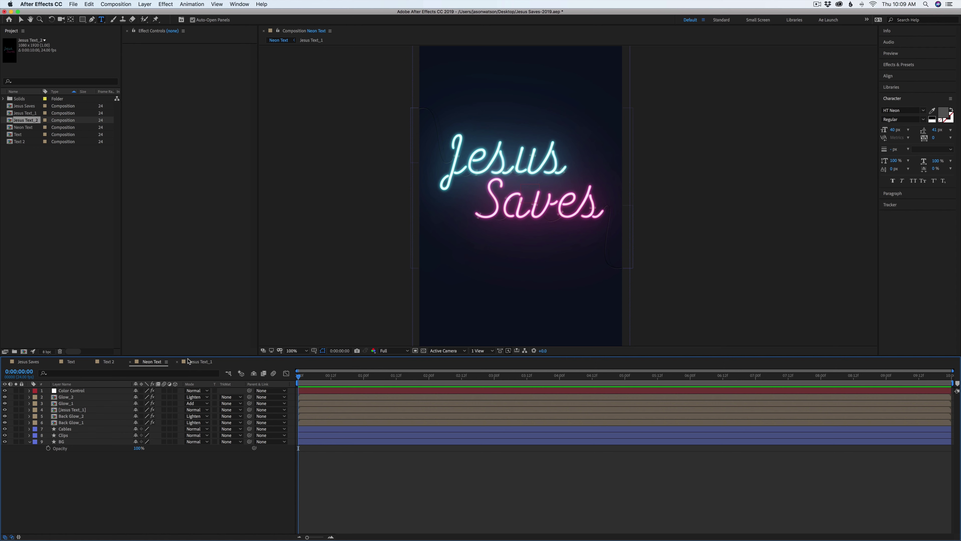
{"action": "key", "text": "v"}
- Duplicate the Jesus Text_1 layer in Neon Text and replace the lower copy's source with the Jesus Text_2 composition
{"action": "left_click", "coordinate": [89, 410]}
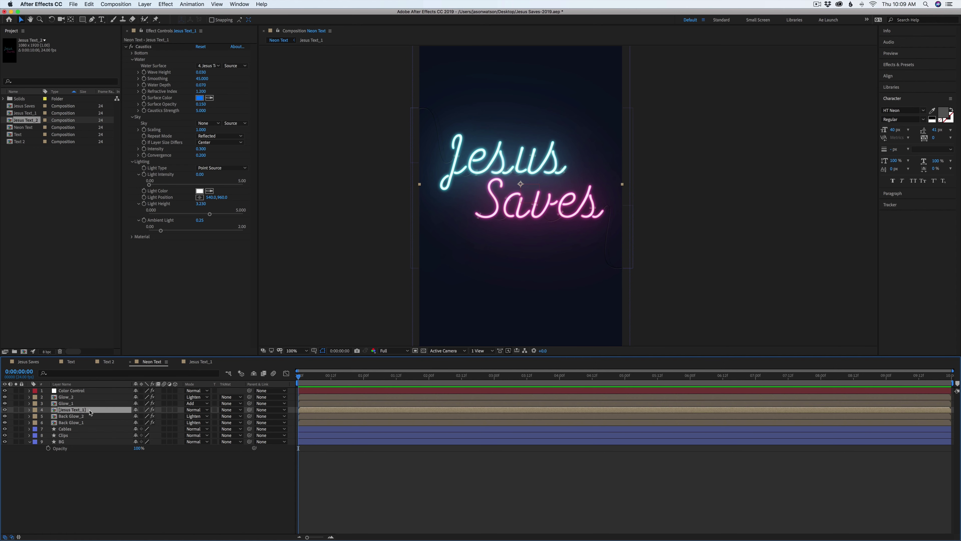
{"action": "key", "text": "super+d"}
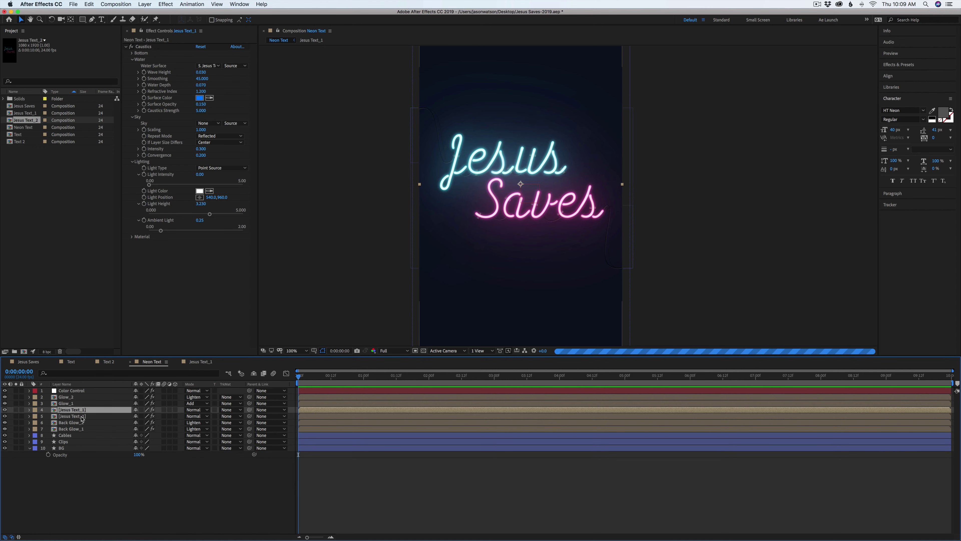
{"action": "left_click", "coordinate": [84, 418]}
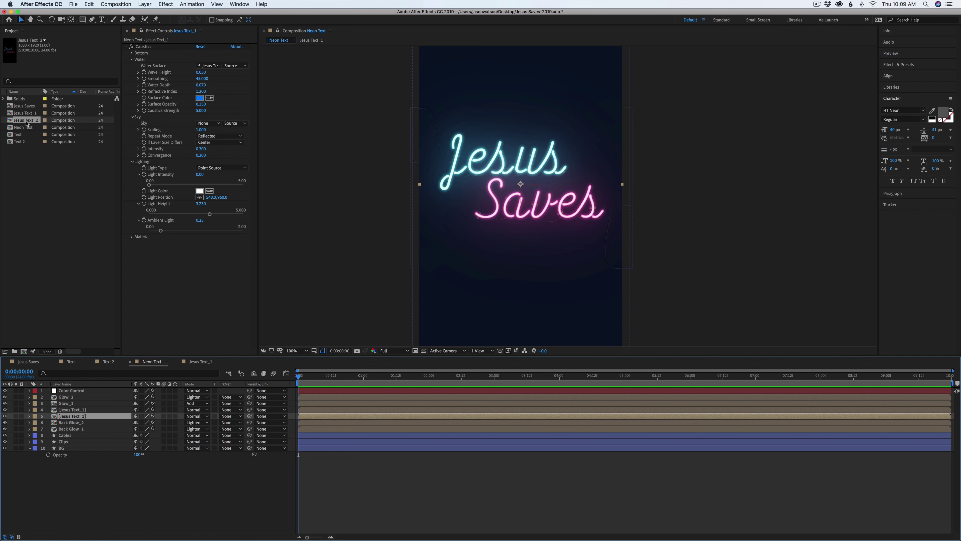
{"action": "left_click_drag", "start_coordinate": [26, 123], "coordinate": [82, 419]}
- Remove the Caustics effect from the Jesus Text_2 layer and set its blending mode to Overlay
{"action": "left_click", "coordinate": [144, 48]}
{"action": "key", "text": "Delete"}
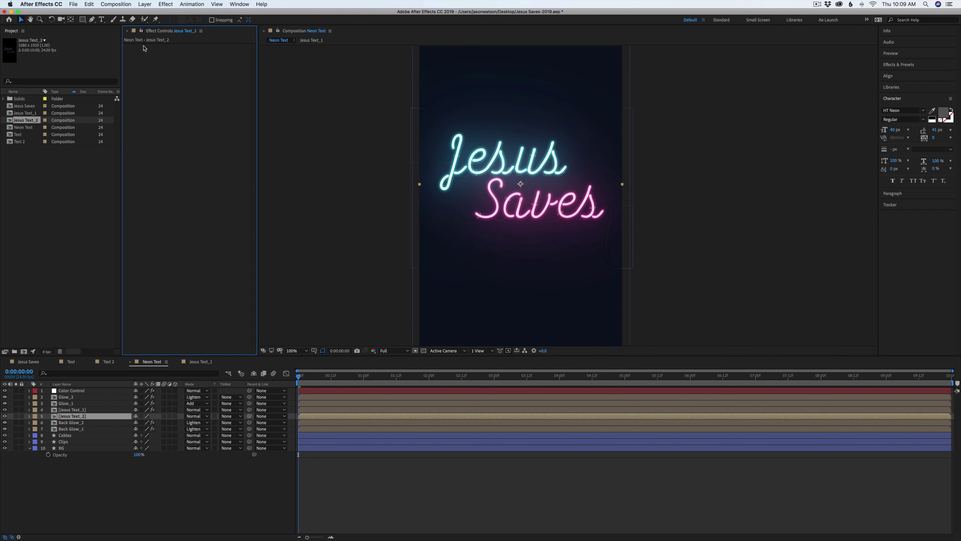
{"action": "left_click", "coordinate": [197, 416]}
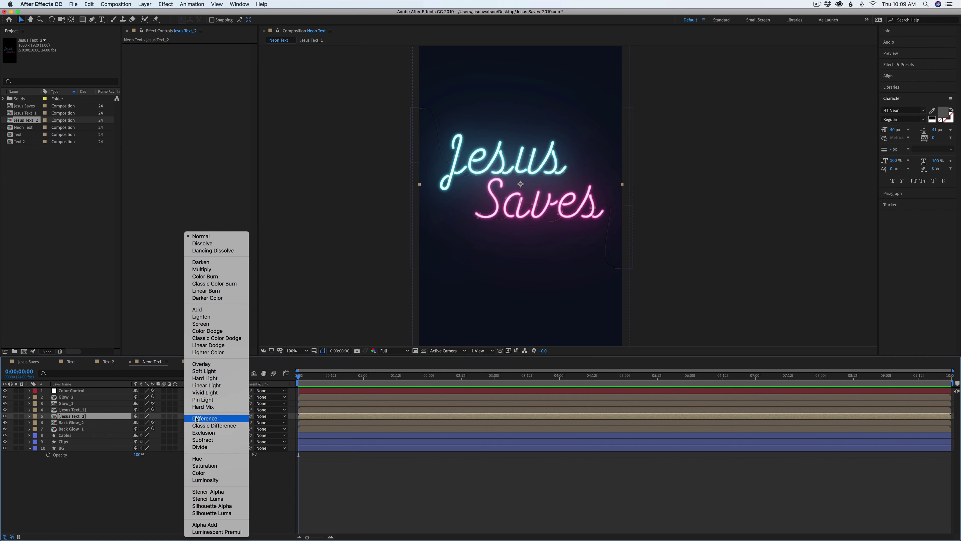
{"action": "left_click", "coordinate": [208, 367]}
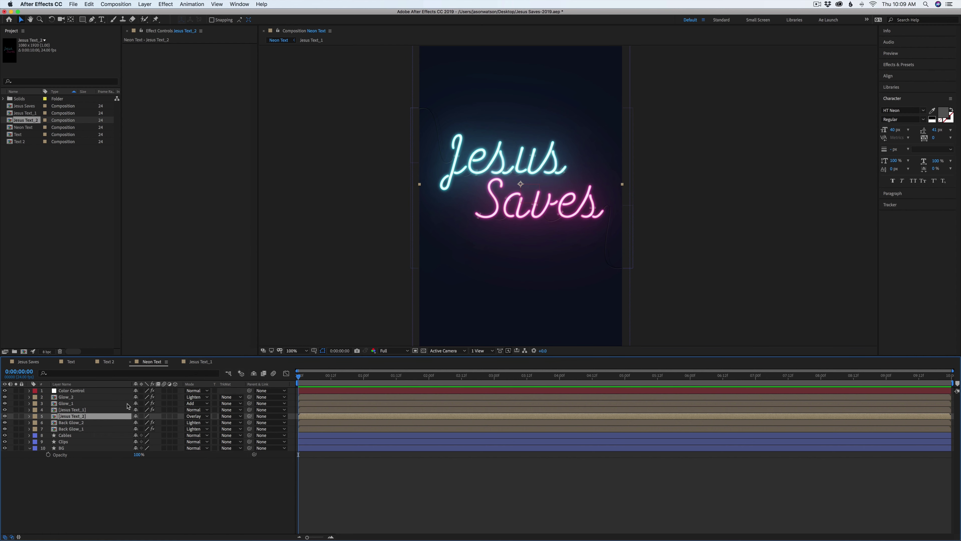
- Hide the Jesus Text_1, Glow_1, Glow_2, Back Glow_1 and Back Glow_2 layers to isolate the Jesus Text_2 layer
{"action": "left_click", "coordinate": [5, 410]}
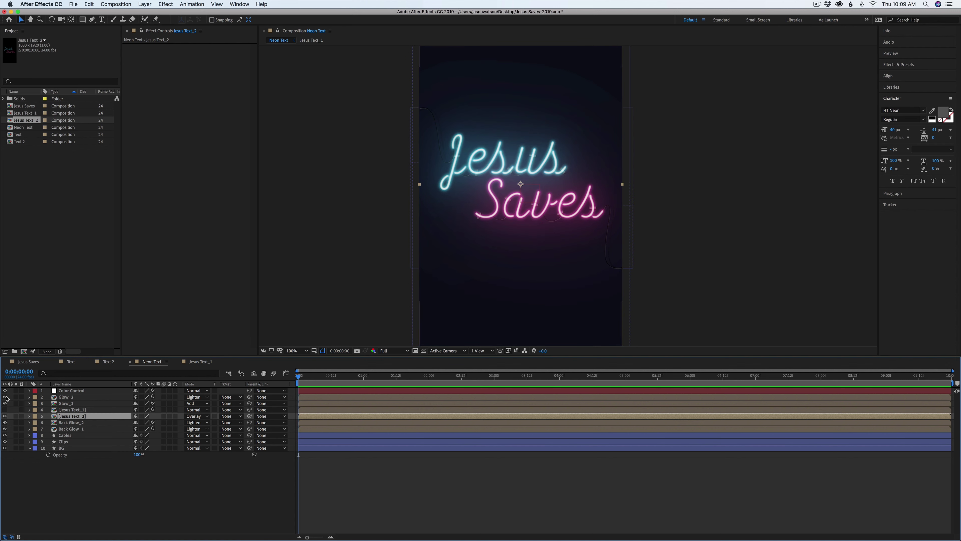
{"action": "left_click_drag", "start_coordinate": [5, 397], "coordinate": [5, 403]}
{"action": "left_click", "coordinate": [5, 429]}
{"action": "left_click", "coordinate": [5, 423]}
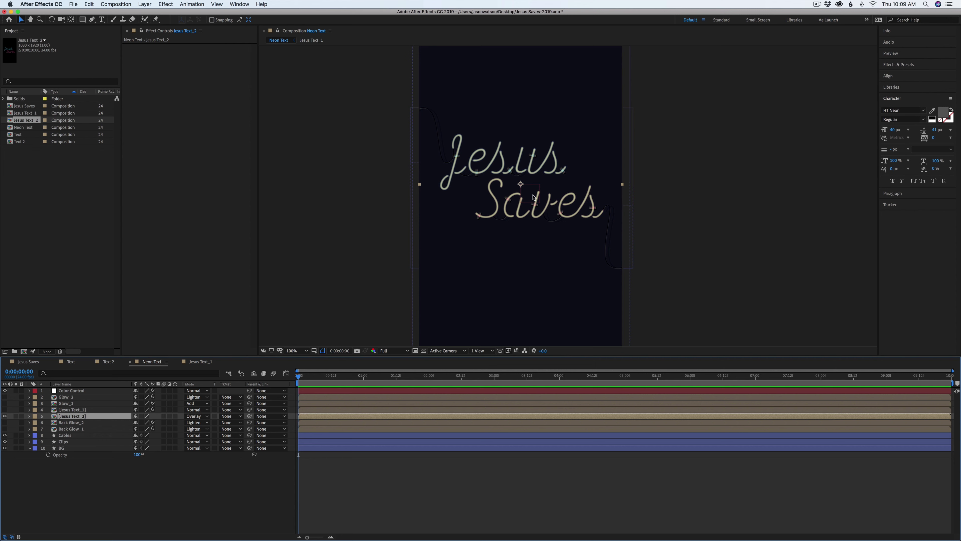
- Add a Drop Shadow layer style to the Jesus Text_2 layer
{"action": "left_click", "coordinate": [30, 416]}
{"action": "left_click", "coordinate": [36, 429]}
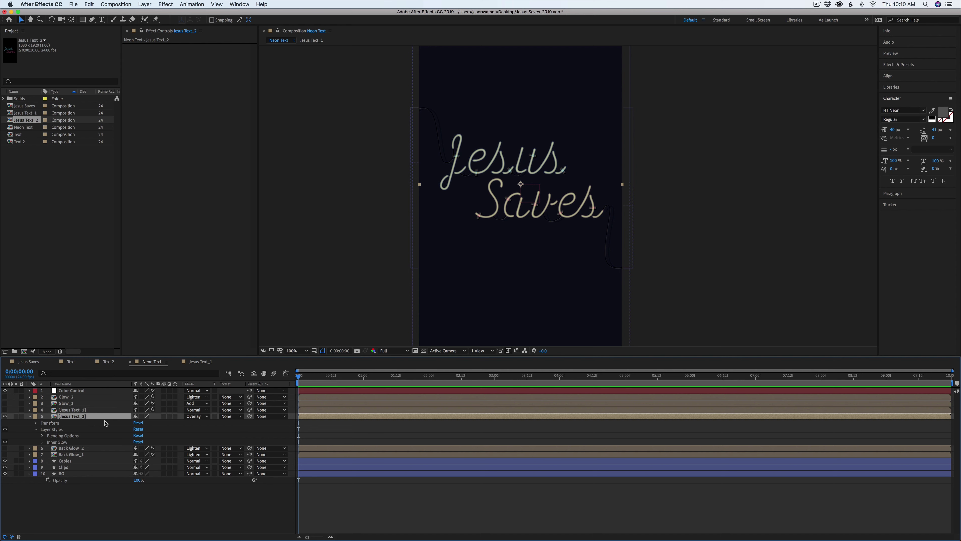
{"action": "right_click", "coordinate": [86, 418]}
{"action": "mouse_move", "coordinate": [110, 436]}
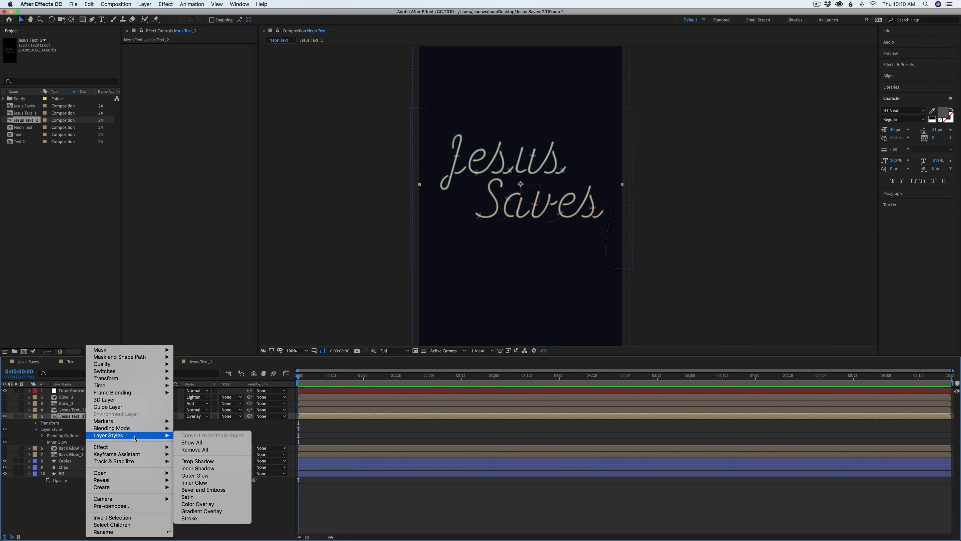
{"action": "left_click", "coordinate": [199, 461]}
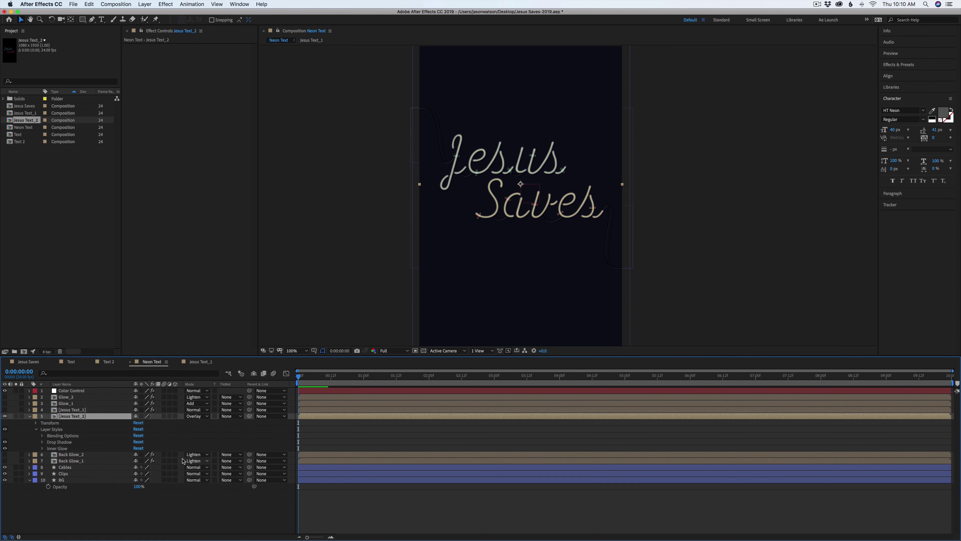
- Set the Jesus Text_2 Drop Shadow's opacity to 30%, angle to 168°, distance to 28 and size to 2
{"action": "left_click", "coordinate": [42, 442]}
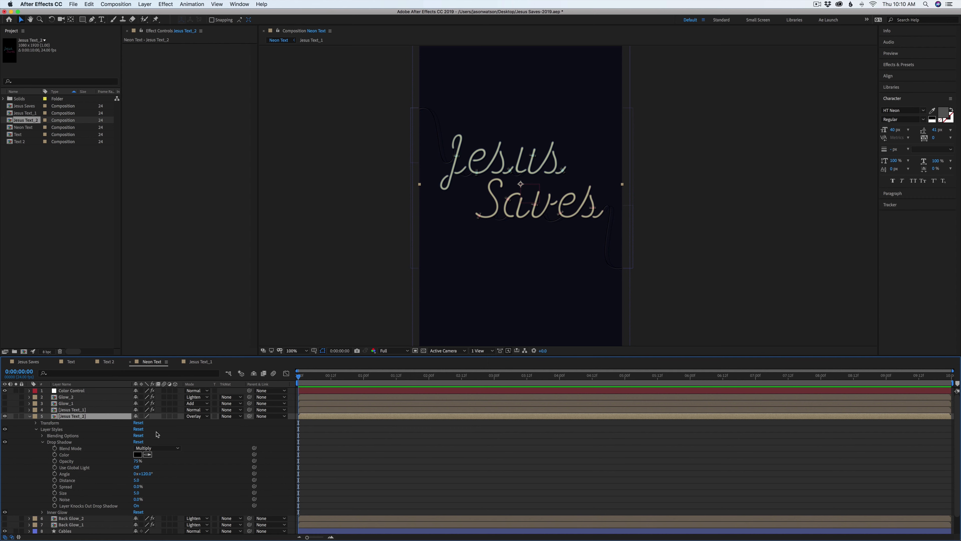
{"action": "left_click_drag", "start_coordinate": [137, 461], "coordinate": [119, 462]}
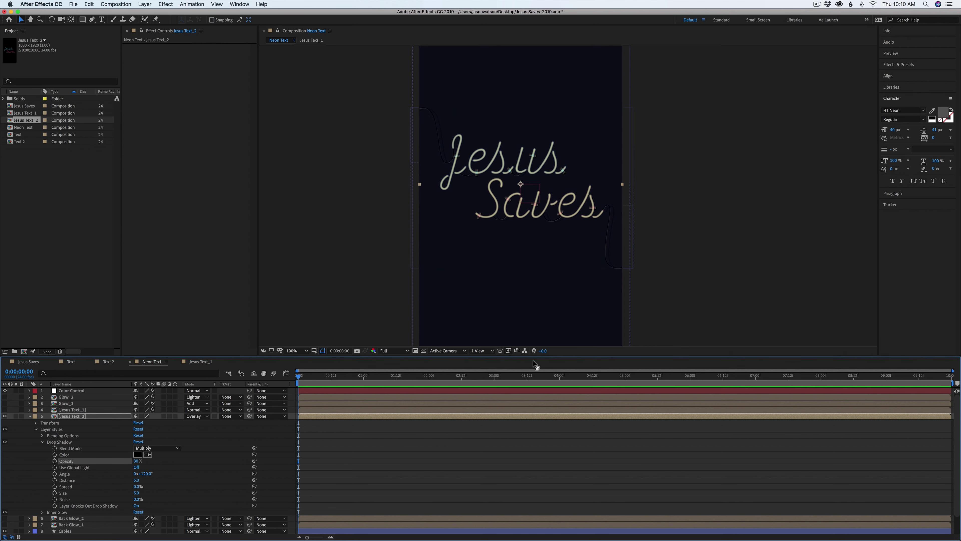
{"action": "left_click", "coordinate": [148, 474]}
{"action": "key", "text": "Return"}
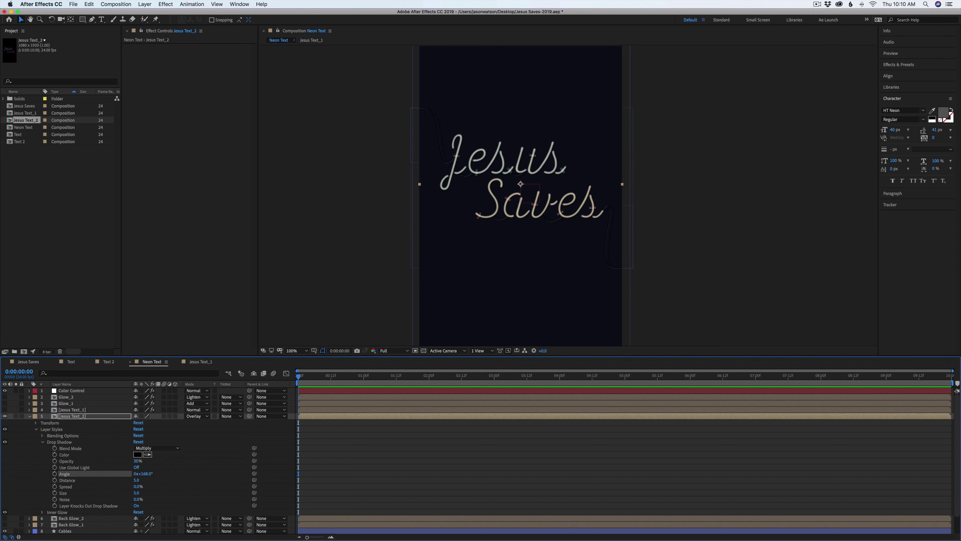
{"action": "left_click", "coordinate": [135, 480]}
{"action": "type", "text": "28"}
{"action": "key", "text": "Return"}
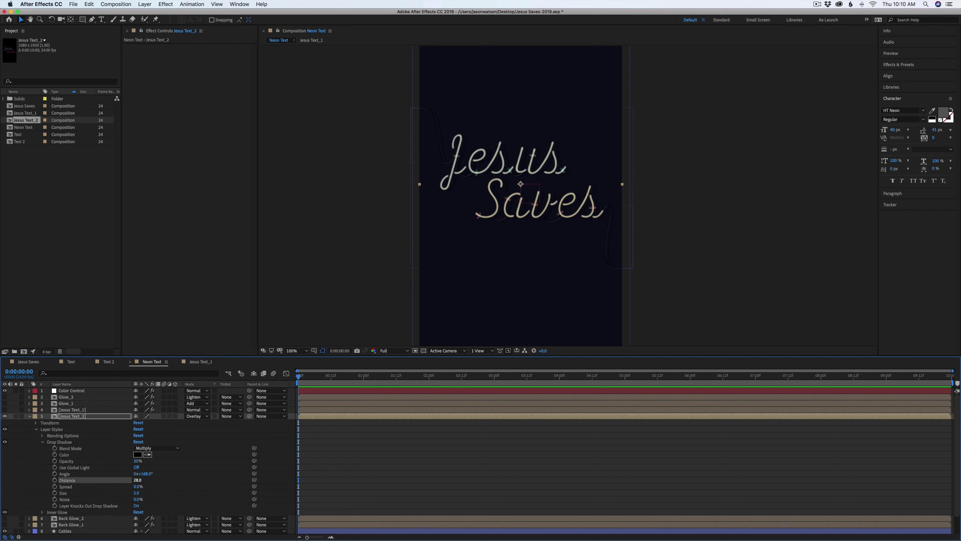
{"action": "left_click", "coordinate": [137, 492]}
{"action": "type", "text": "2"}
{"action": "key", "text": "Return"}
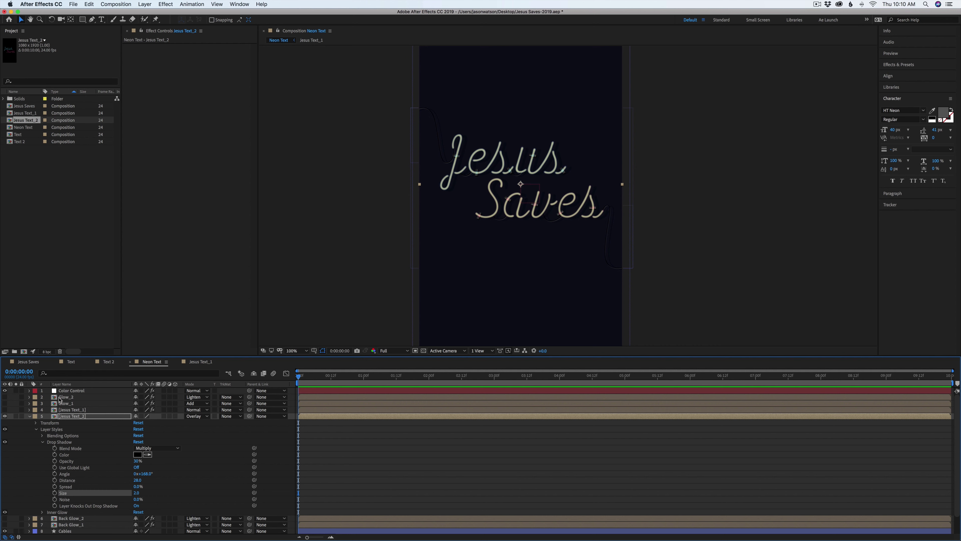
{"action": "left_click", "coordinate": [42, 442]}
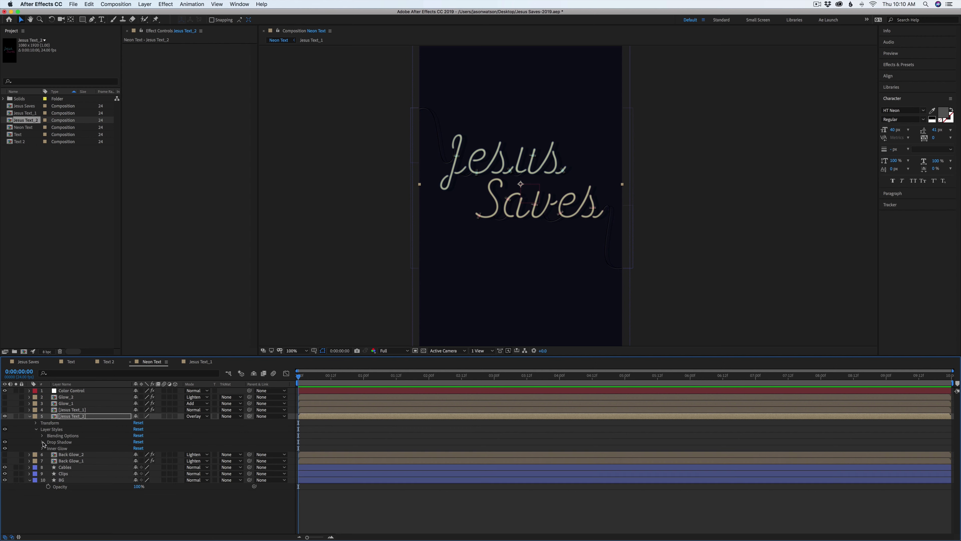
- Delete the Inner Glow style from the Jesus Text_2 layer and add a Bevel and Emboss style
{"action": "left_click", "coordinate": [63, 448]}
{"action": "key", "text": "Delete"}
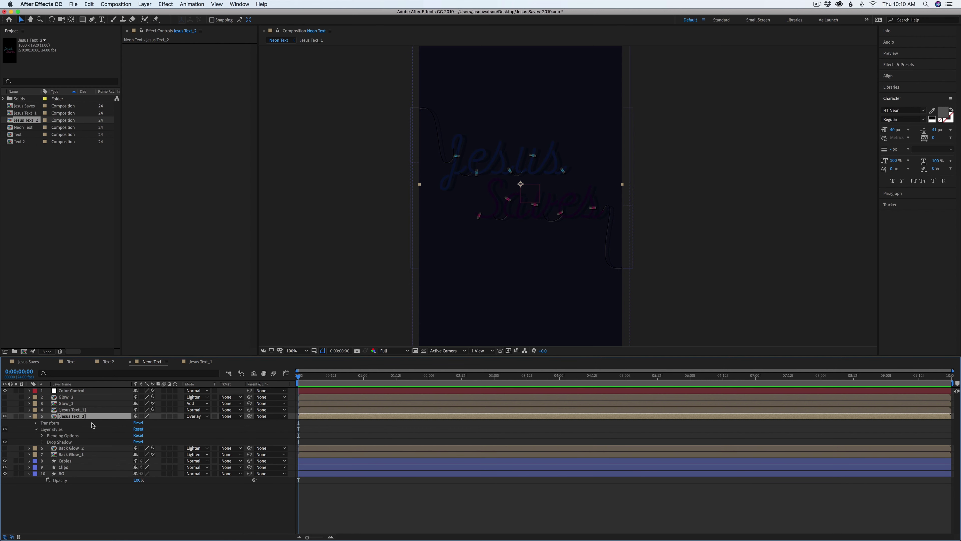
{"action": "right_click", "coordinate": [106, 423]}
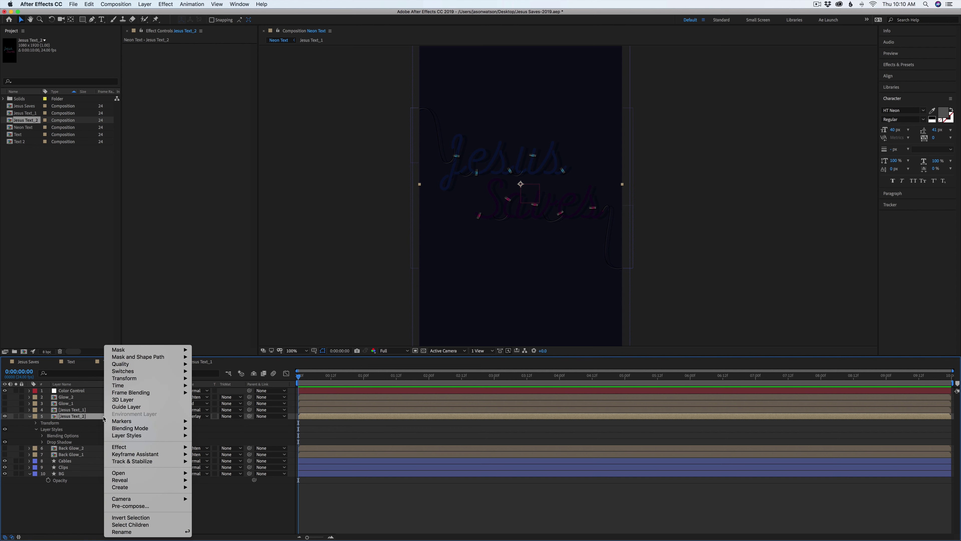
{"action": "mouse_move", "coordinate": [131, 432]}
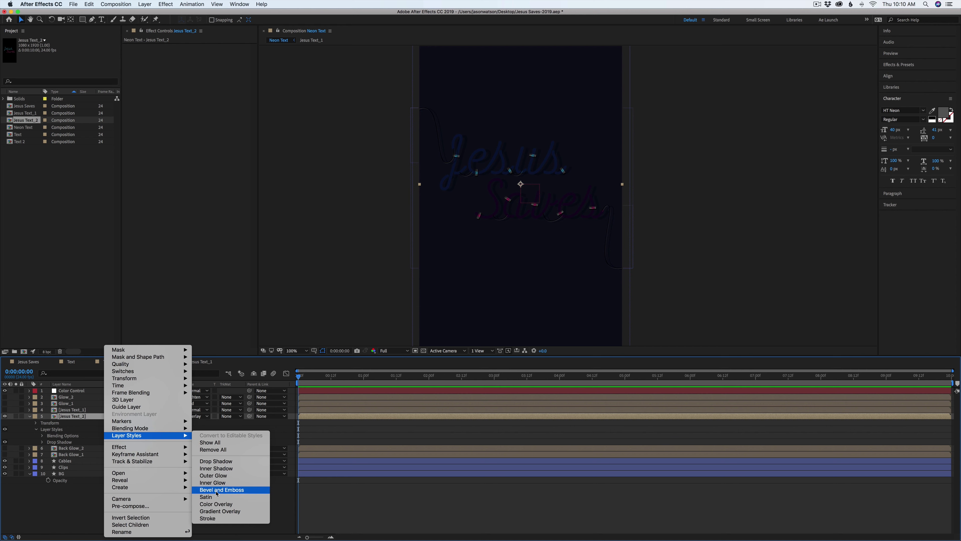
{"action": "left_click", "coordinate": [210, 490]}
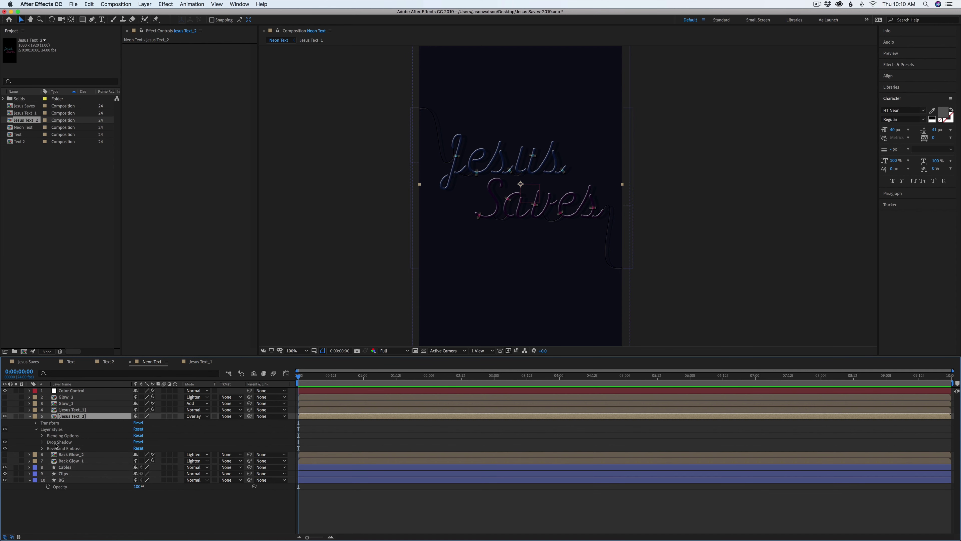
- Set the Bevel and Emboss size to 3, its angle to 322° and its altitude to 33°
{"action": "left_click", "coordinate": [42, 449]}
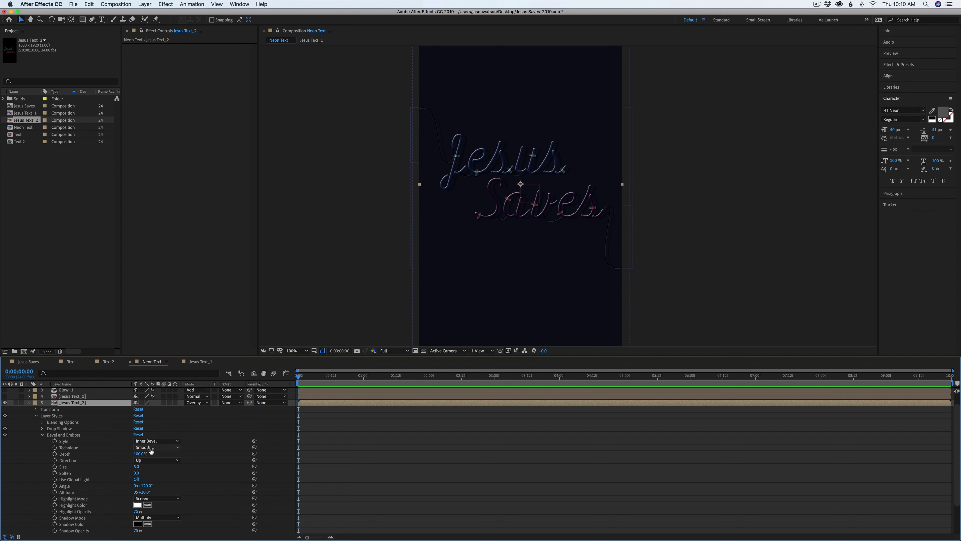
{"action": "left_click", "coordinate": [137, 467]}
{"action": "type", "text": "3"}
{"action": "key", "text": "Return"}
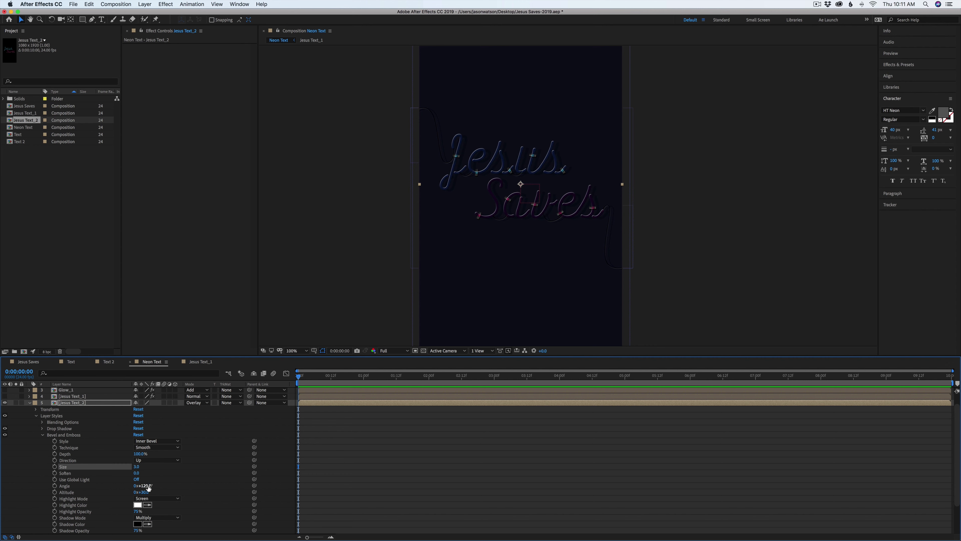
{"action": "left_click", "coordinate": [148, 485]}
{"action": "type", "text": "322"}
{"action": "key", "text": "Return"}
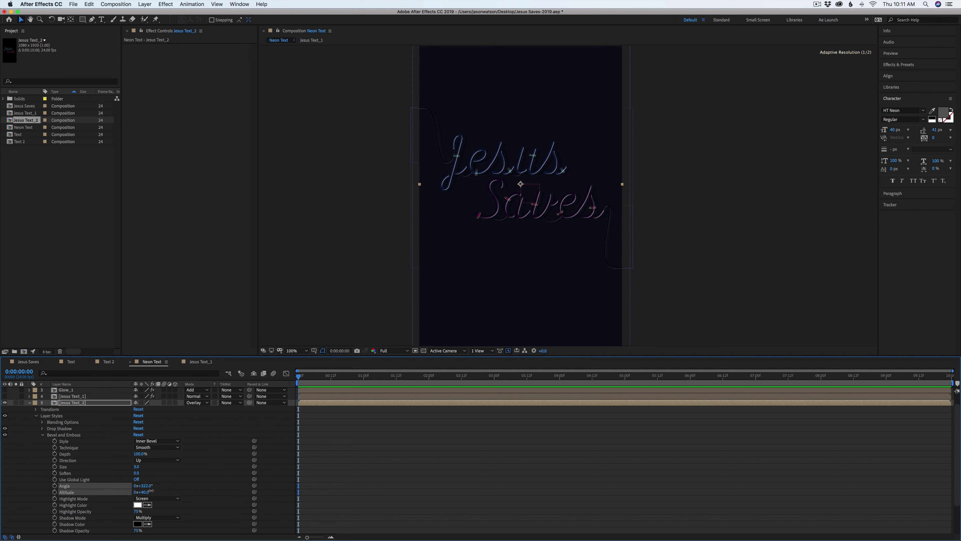
{"action": "left_click_drag", "start_coordinate": [148, 493], "coordinate": [148, 491]}
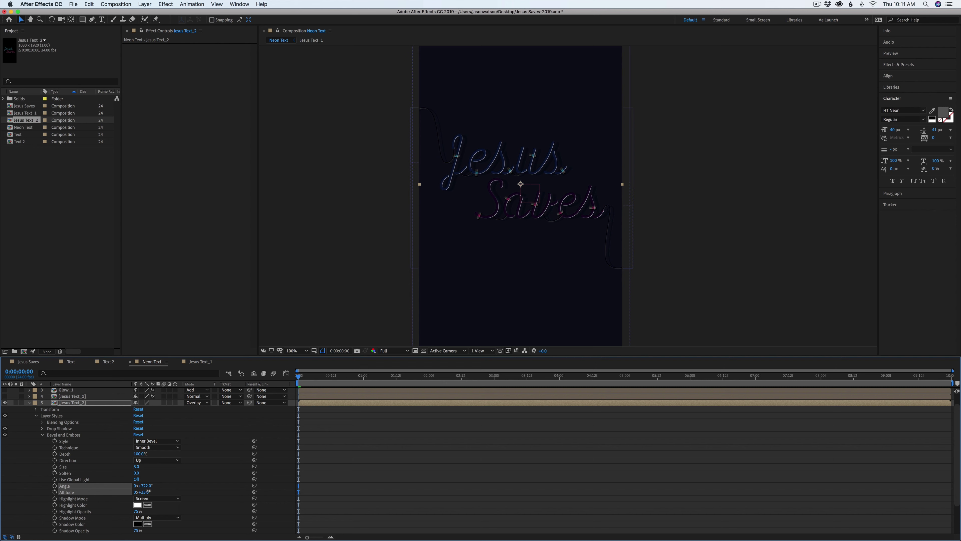
- Set the Bevel and Emboss highlight opacity to 54% and its shadow color to a dark neutral grey
{"action": "scroll", "coordinate": [140, 489], "scroll_direction": "down", "scroll_amount": 3}
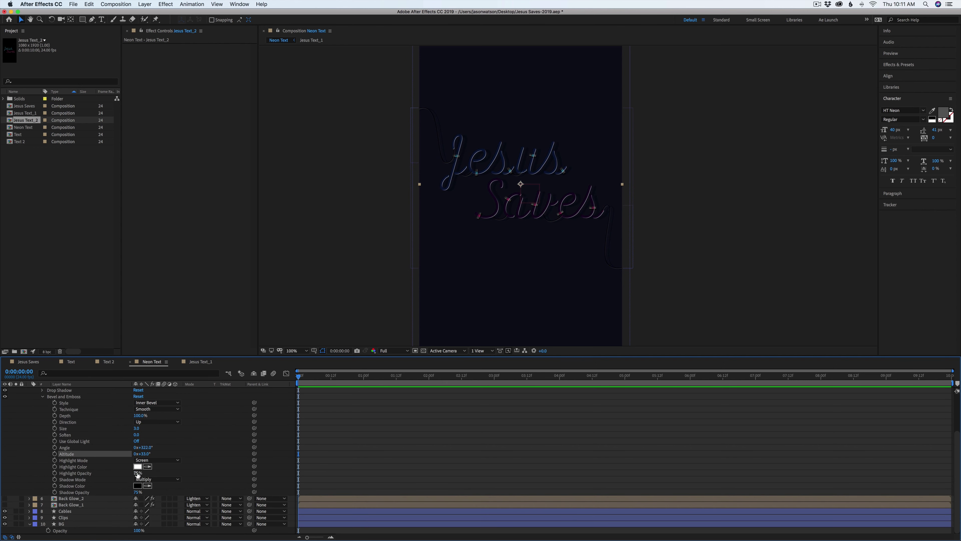
{"action": "left_click_drag", "start_coordinate": [138, 474], "coordinate": [129, 473]}
{"action": "left_click", "coordinate": [138, 486]}
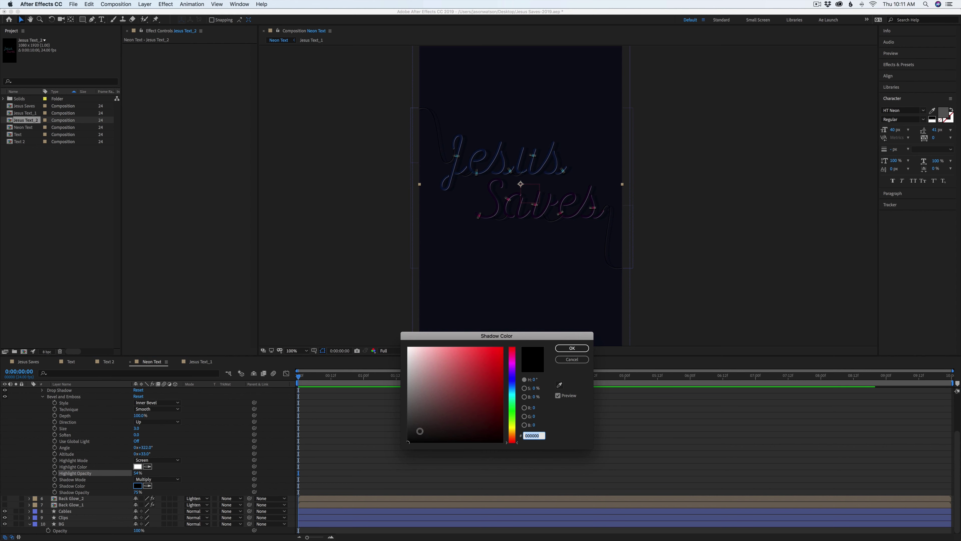
{"action": "mouse_move", "coordinate": [419, 431]}
{"action": "left_mouse_down"}
{"action": "mouse_move", "coordinate": [394, 428]}
{"action": "mouse_move", "coordinate": [402, 421]}
{"action": "left_mouse_up"}
{"action": "left_click", "coordinate": [572, 348]}
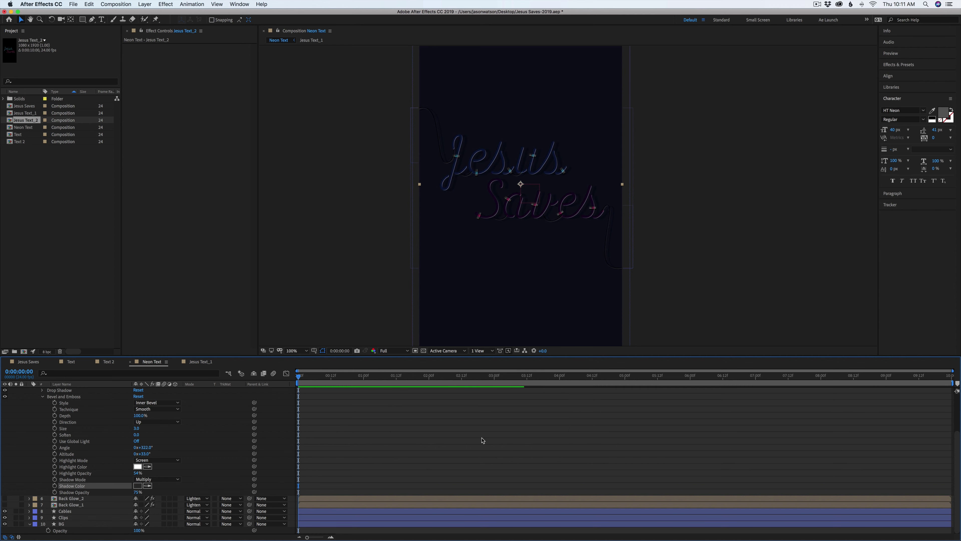
- Apply a Fill effect from the Generate category to the Jesus Text_2 layer and set its color to a neutral grey
{"action": "scroll", "coordinate": [84, 435], "scroll_direction": "up", "scroll_amount": 6}
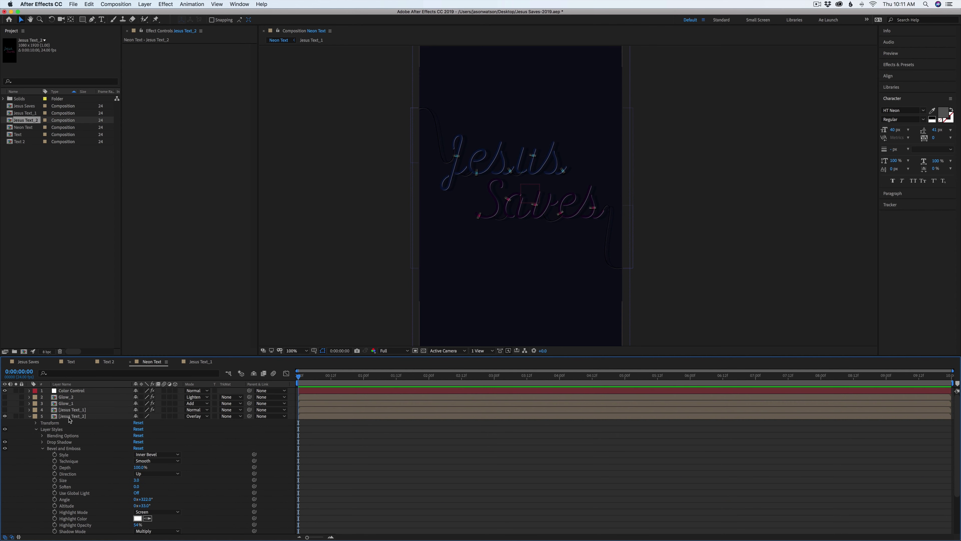
{"action": "left_click", "coordinate": [72, 415]}
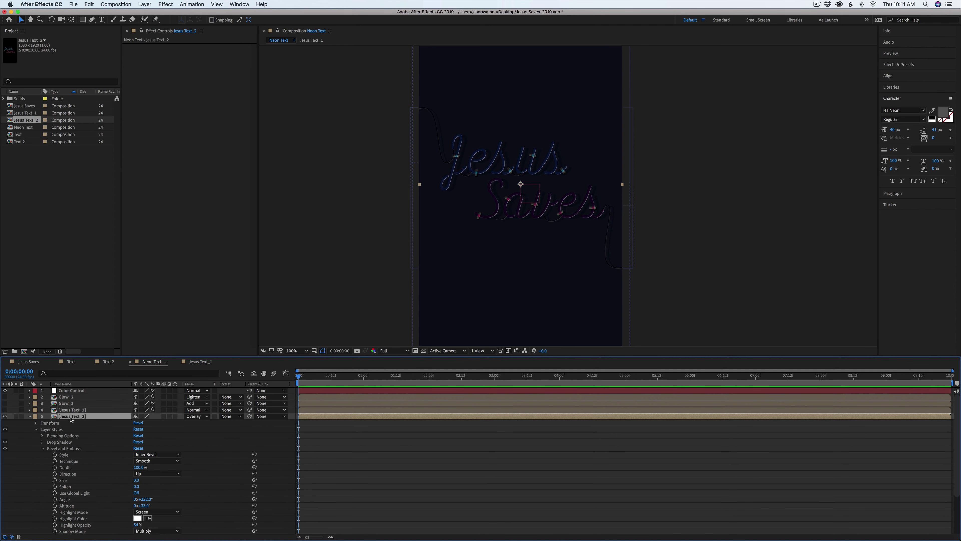
{"action": "left_click", "coordinate": [165, 4]}
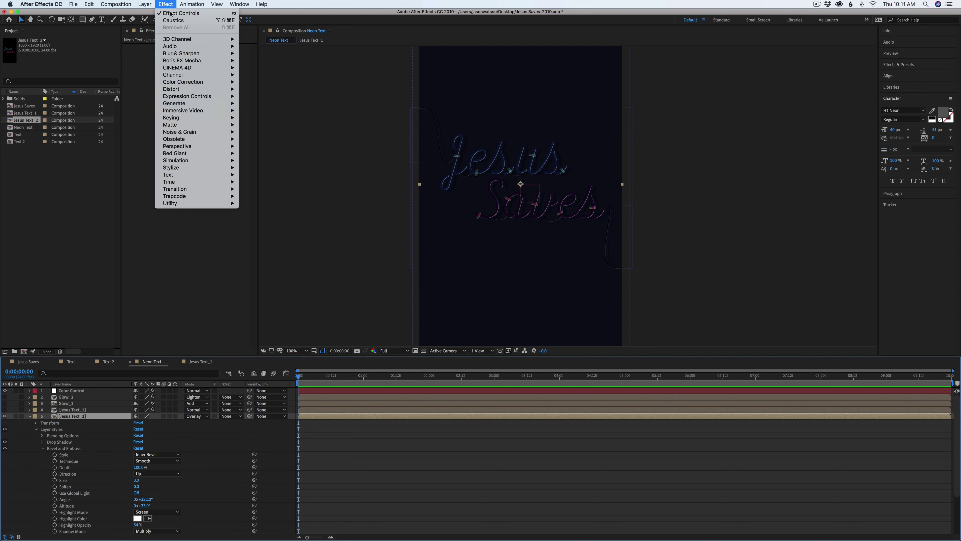
{"action": "mouse_move", "coordinate": [204, 82]}
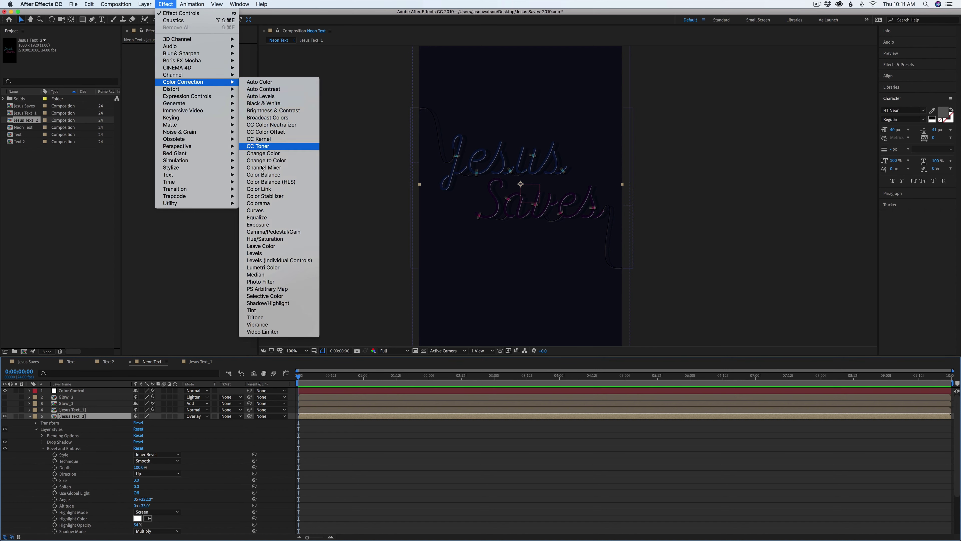
{"action": "mouse_move", "coordinate": [202, 104]}
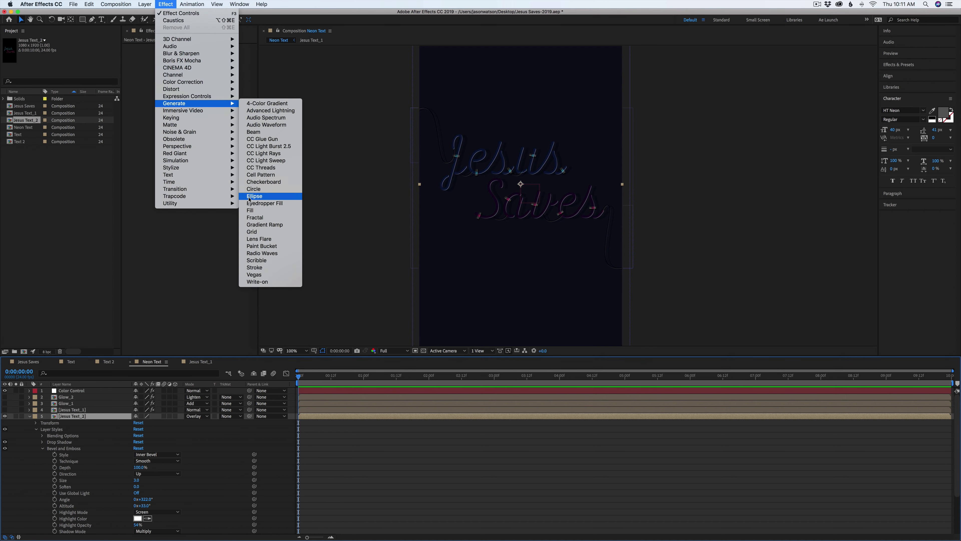
{"action": "left_click", "coordinate": [250, 210]}
{"action": "left_click", "coordinate": [200, 65]}
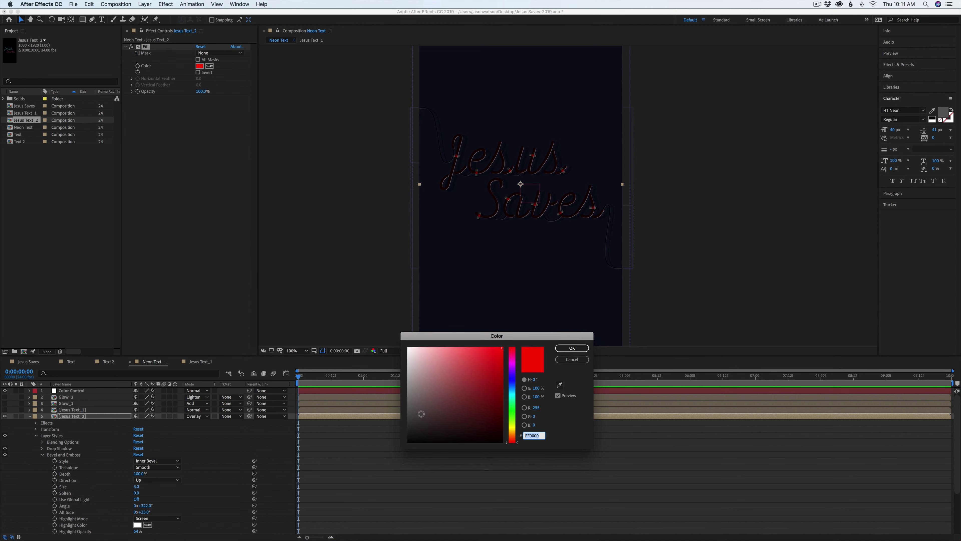
{"action": "mouse_move", "coordinate": [422, 413]}
{"action": "left_mouse_down"}
{"action": "mouse_move", "coordinate": [399, 407]}
{"action": "mouse_move", "coordinate": [390, 373]}
{"action": "left_mouse_up"}
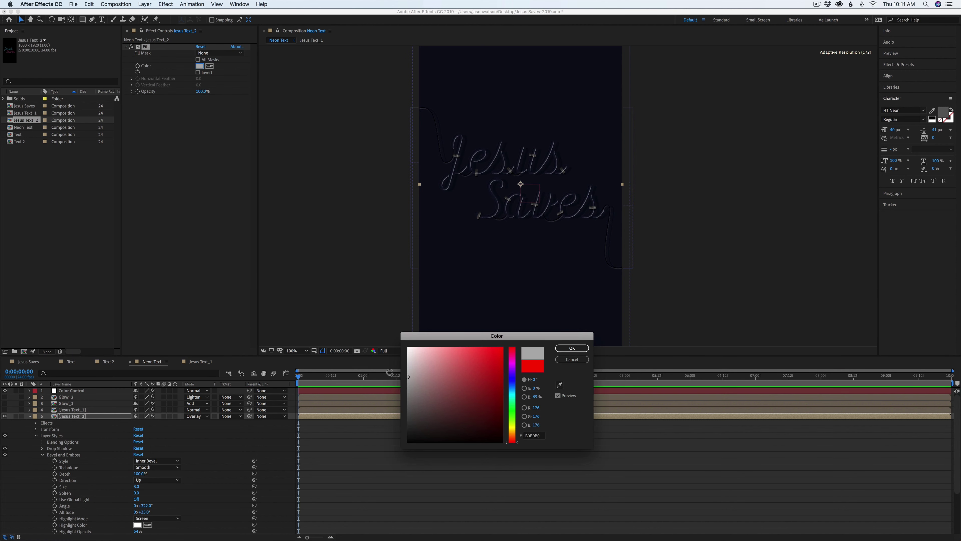
{"action": "left_click", "coordinate": [566, 349]}
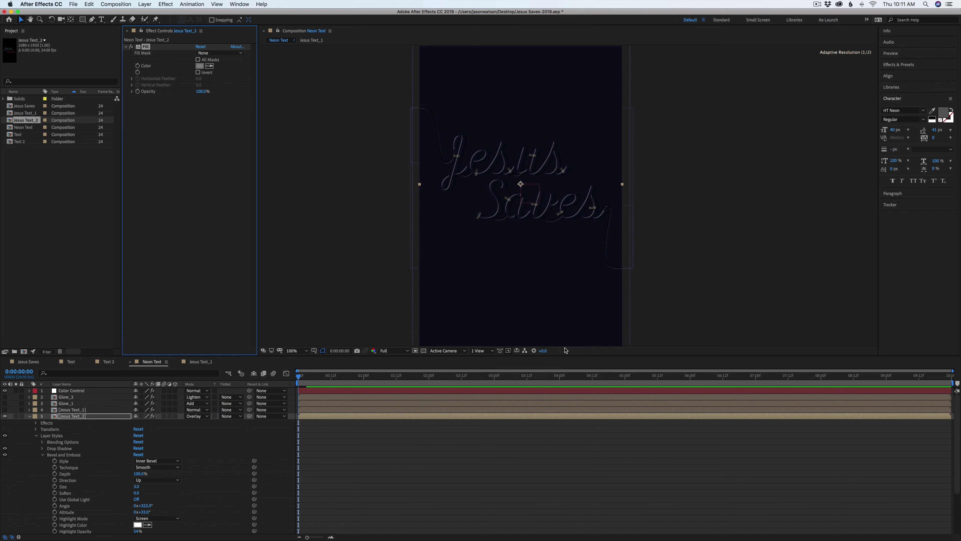
{"action": "left_click", "coordinate": [126, 47]}
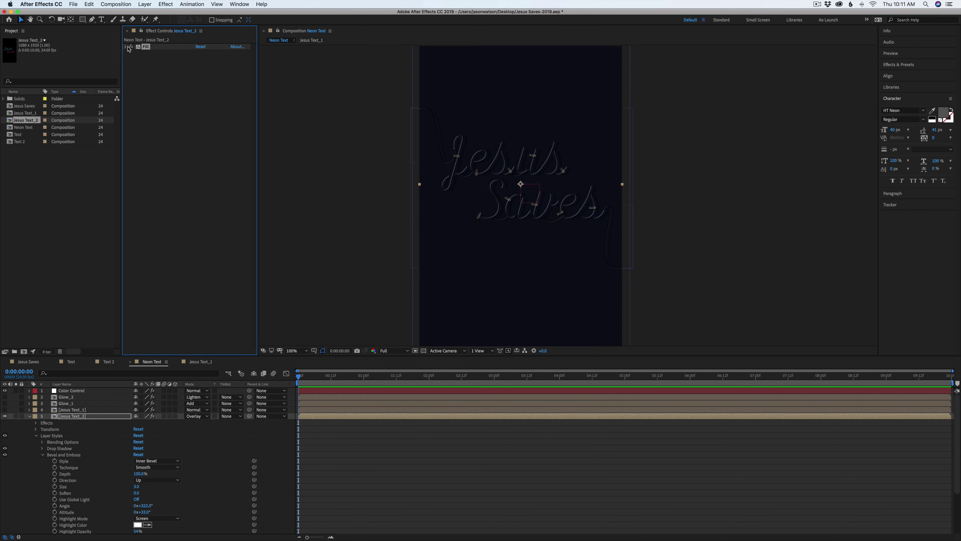
- Set the Jesus Text_2 layer's blending mode to Normal and thin its lettering with a Matte Choker effect, raising Geometric Softness 1
{"action": "left_click", "coordinate": [197, 416]}
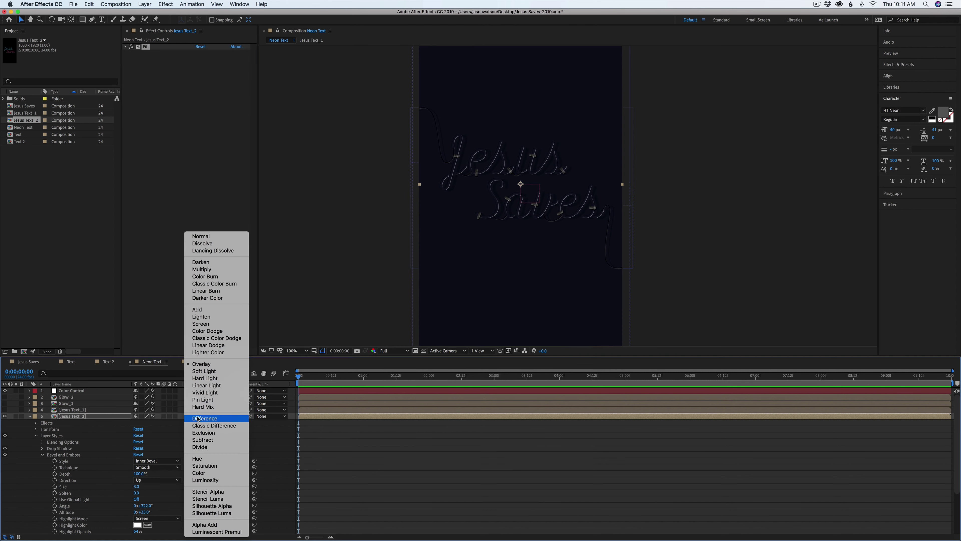
{"action": "left_click", "coordinate": [200, 236]}
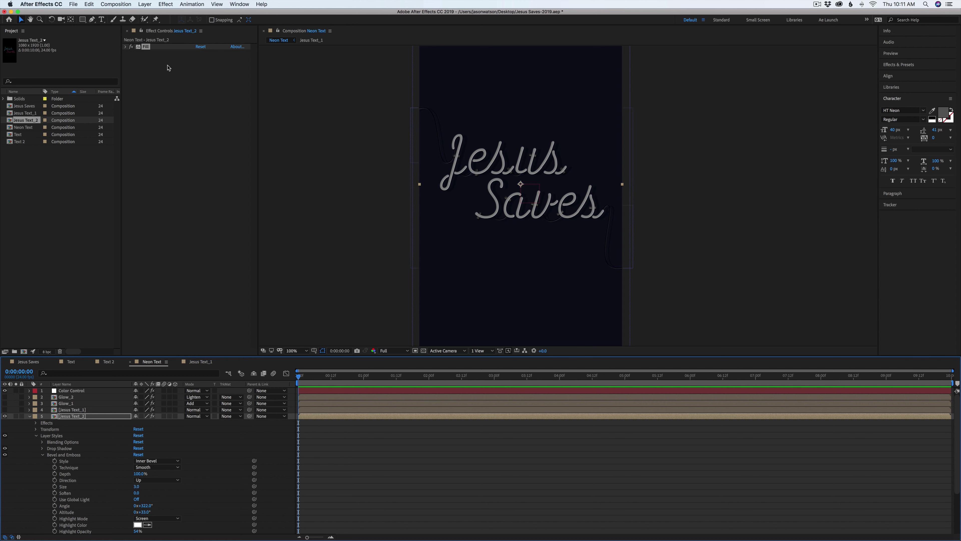
{"action": "left_click", "coordinate": [164, 5]}
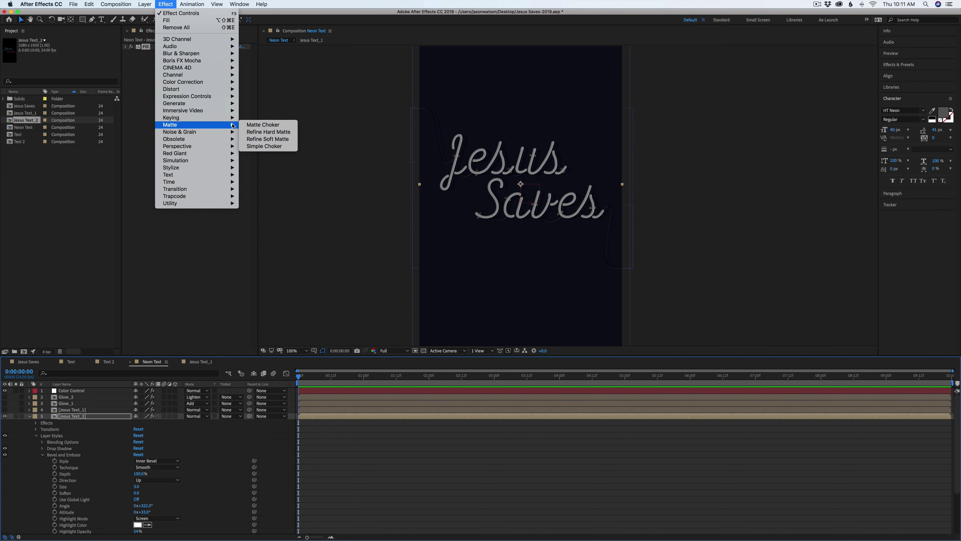
{"action": "left_click", "coordinate": [249, 127]}
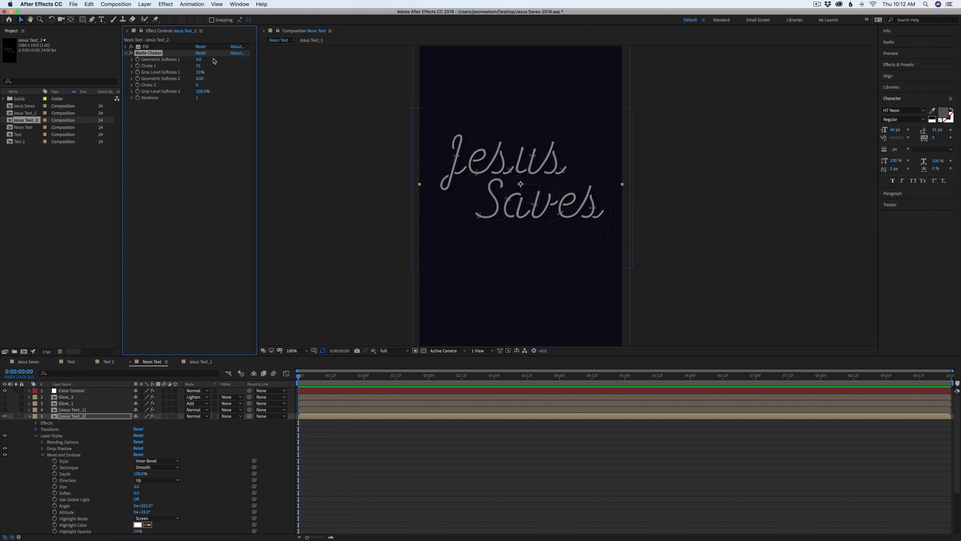
{"action": "left_click_drag", "start_coordinate": [203, 62], "coordinate": [211, 59]}
{"action": "left_click", "coordinate": [126, 53]}
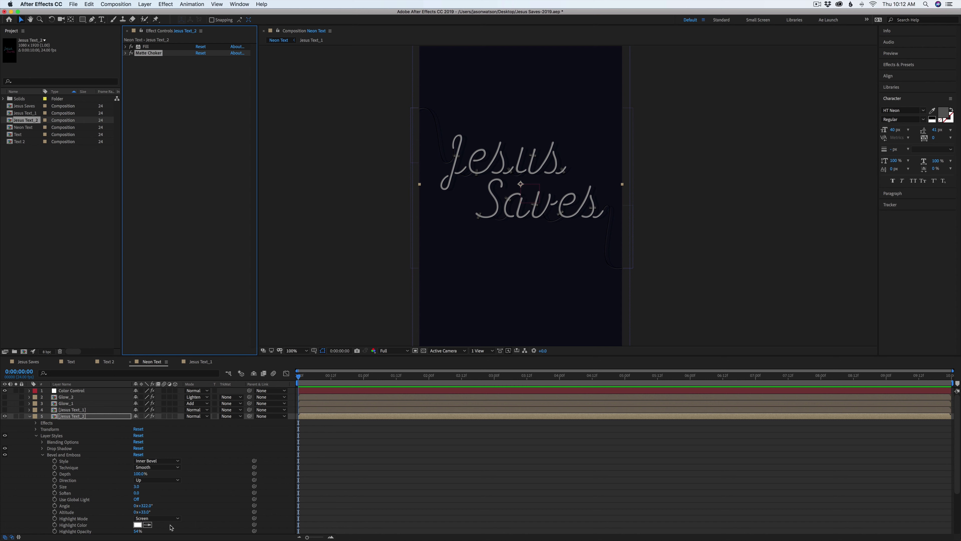
- Set the Jesus Text_2 layer's blending mode to Overlay and show the glow, Jesus Text_1 and back glow layers
{"action": "left_click", "coordinate": [195, 417]}
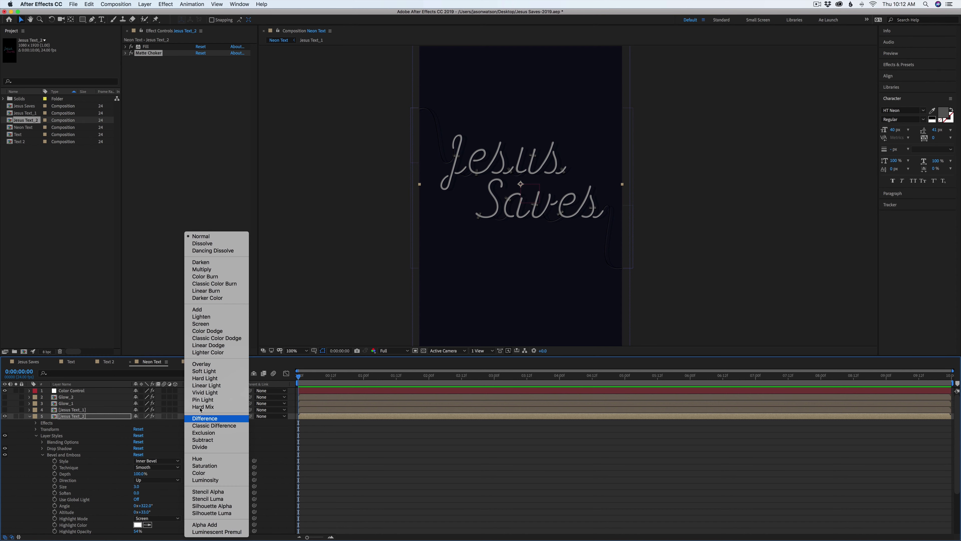
{"action": "left_click", "coordinate": [204, 363]}
{"action": "left_click", "coordinate": [29, 416]}
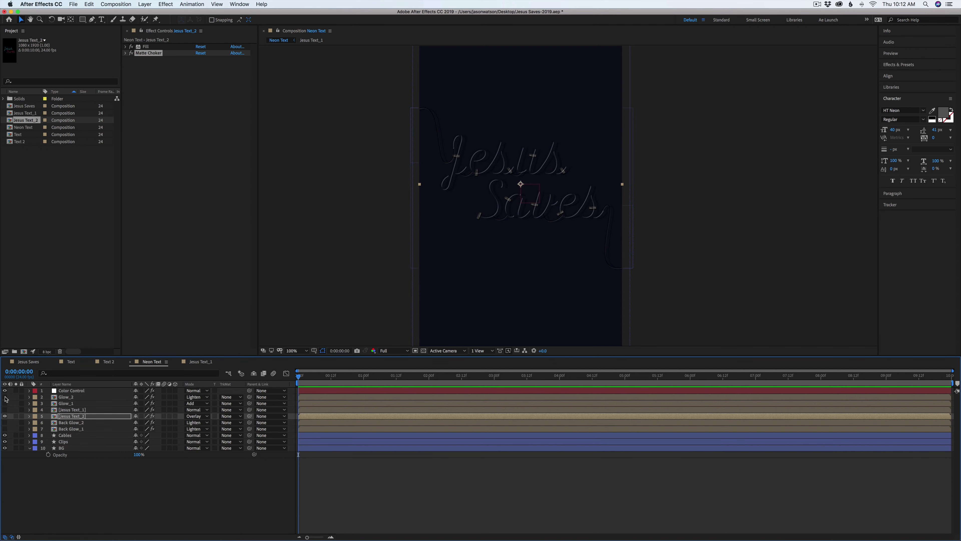
{"action": "left_click_drag", "start_coordinate": [5, 399], "coordinate": [5, 430]}
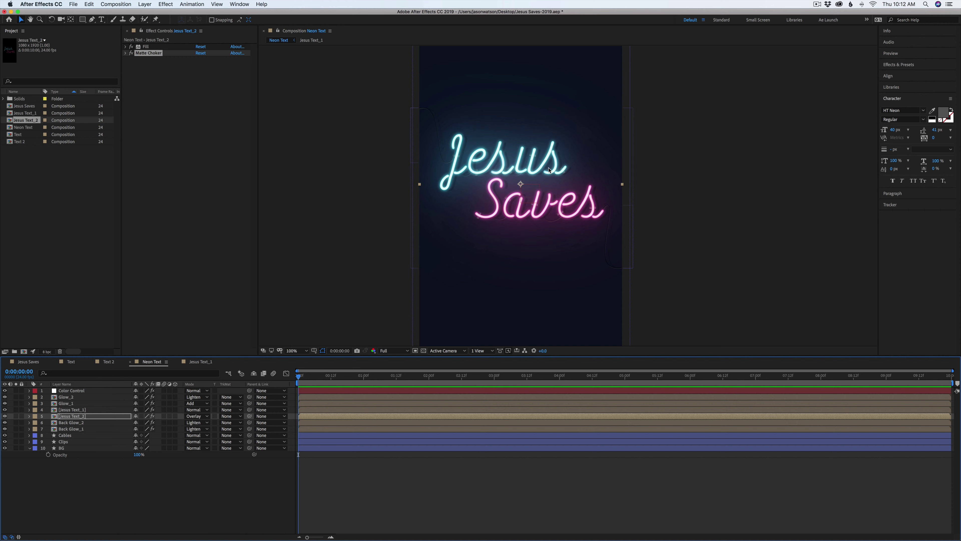
- Open the Jesus Text_1 composition and collapse the properties of the Saves and Jesus text layers
{"action": "left_click", "coordinate": [29, 362]}
{"action": "mouse_move", "coordinate": [424, 384]}
{"action": "left_mouse_down"}
{"action": "mouse_move", "coordinate": [349, 385]}
{"action": "mouse_move", "coordinate": [427, 387]}
{"action": "left_mouse_up"}
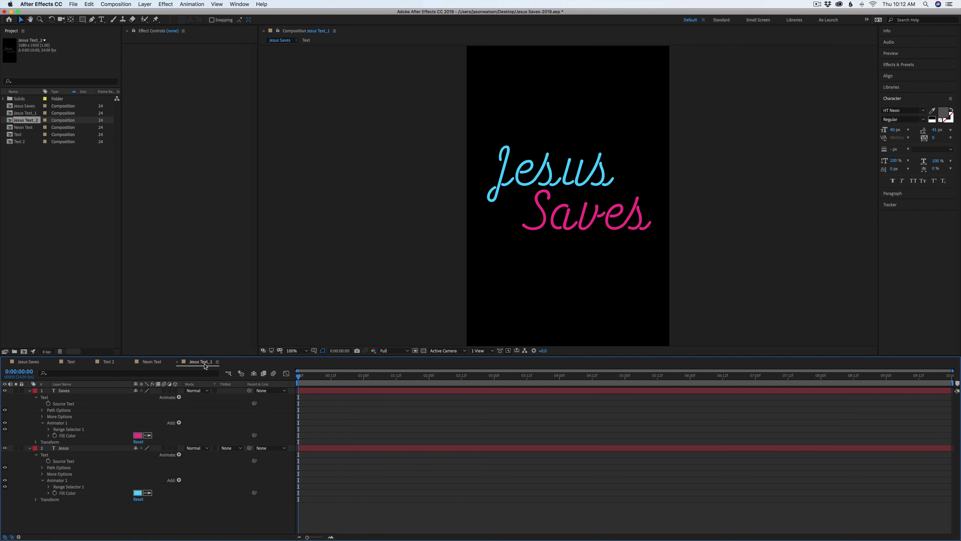
{"action": "left_click", "coordinate": [206, 364]}
{"action": "left_click", "coordinate": [153, 362]}
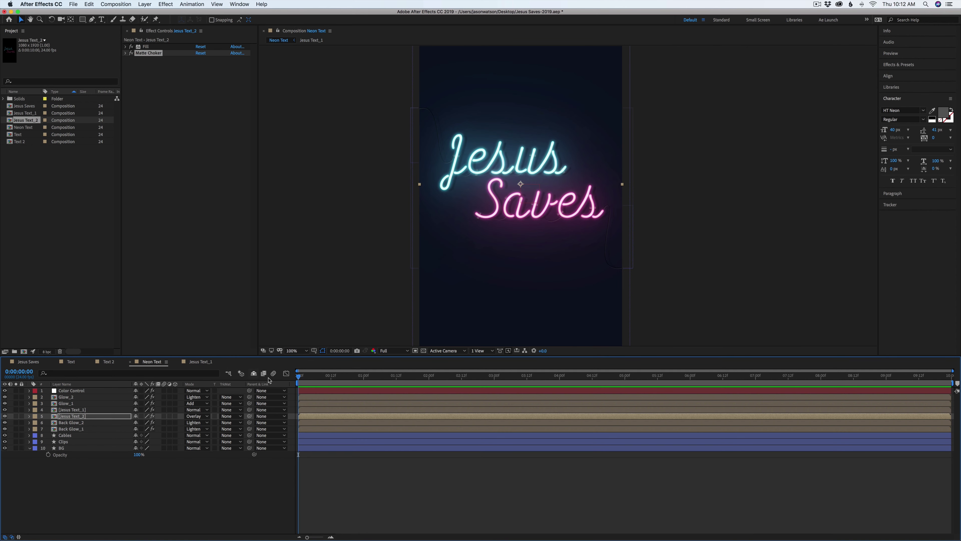
{"action": "left_click", "coordinate": [203, 363]}
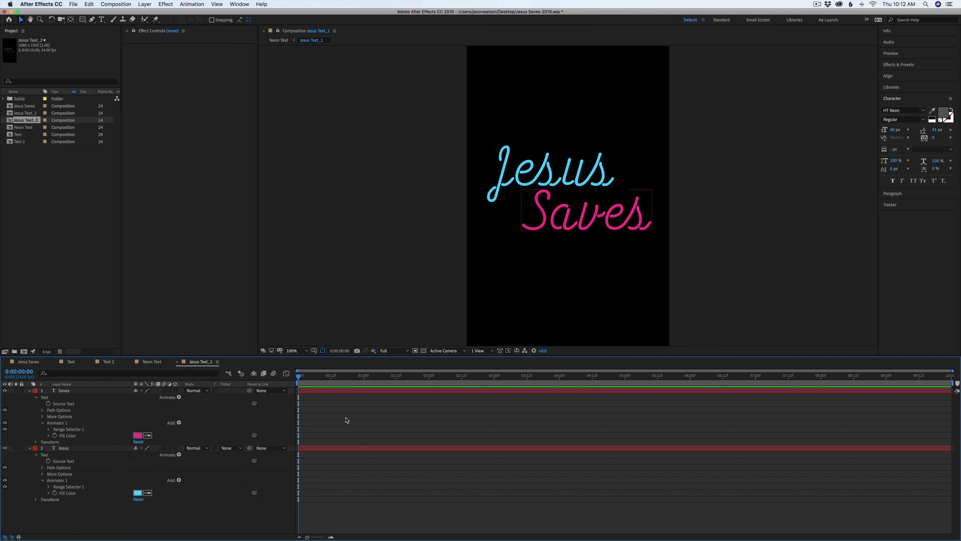
{"action": "key", "text": "u"}
{"action": "key", "text": "u"}
{"action": "key", "text": "u"}
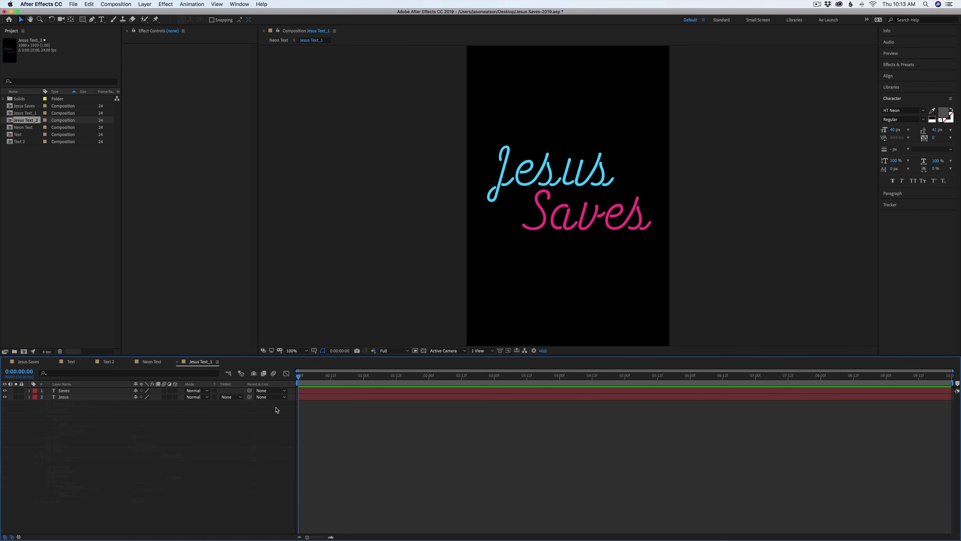
{"action": "left_click", "coordinate": [71, 392]}
{"action": "left_click", "coordinate": [70, 397], "text": "shift"}
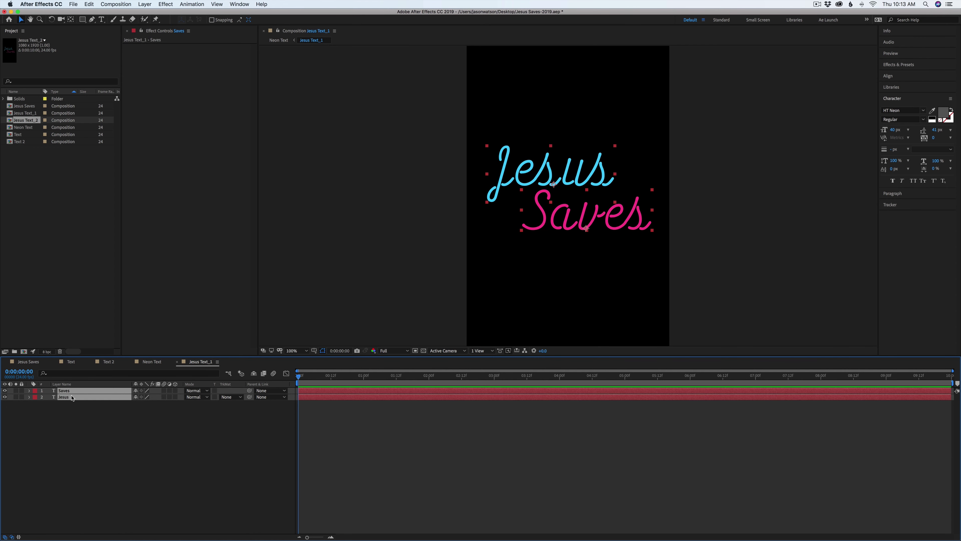
{"action": "left_click", "coordinate": [85, 443]}
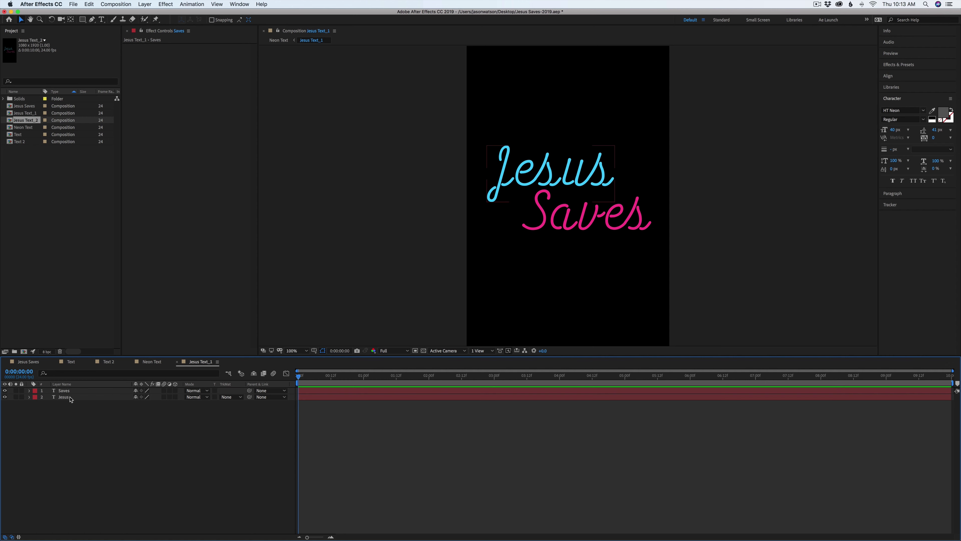
- Duplicate the Jesus text layer and hide the original
{"action": "left_click", "coordinate": [71, 398]}
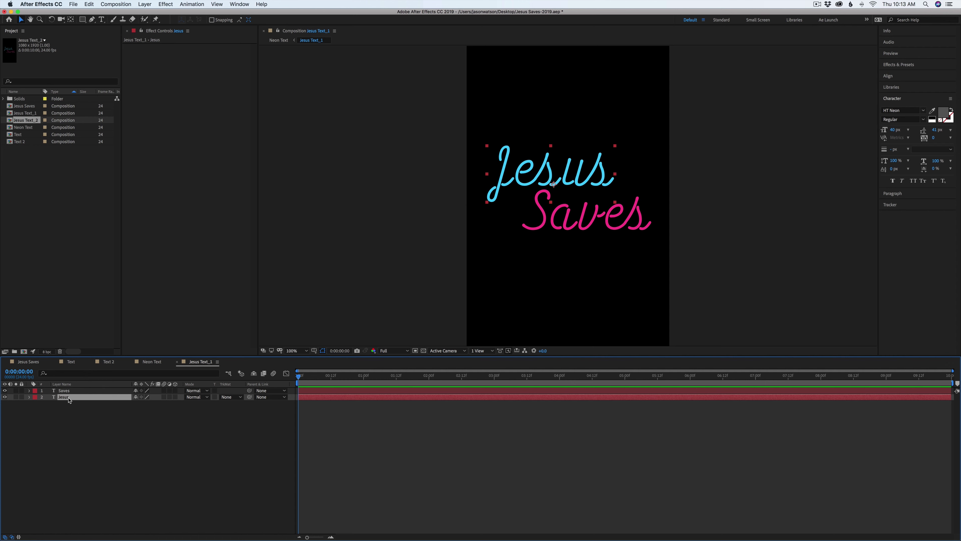
{"action": "key", "text": "super+d"}
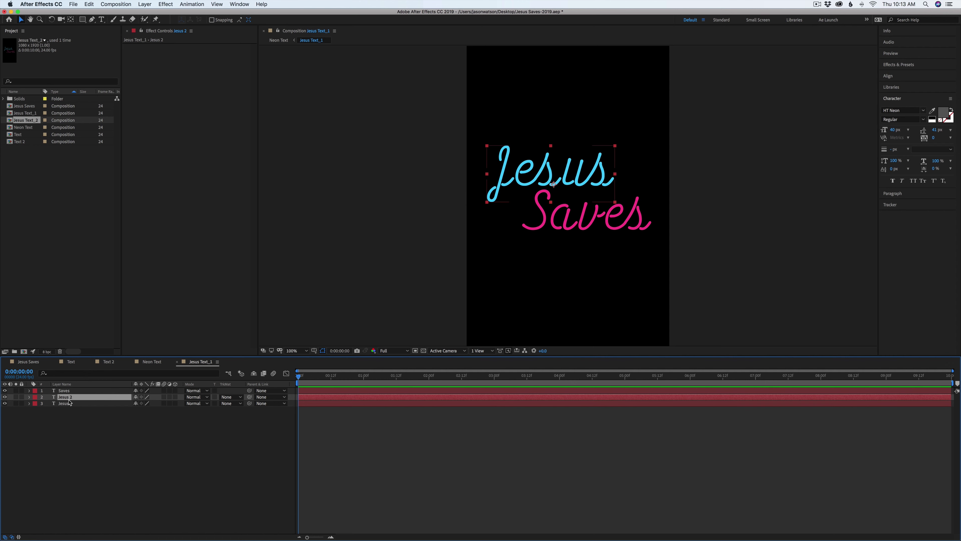
{"action": "left_click", "coordinate": [5, 404]}
- Draw a closed Pen tool mask around the letter J on the duplicated Jesus layer to isolate it
{"action": "key", "text": "period"}
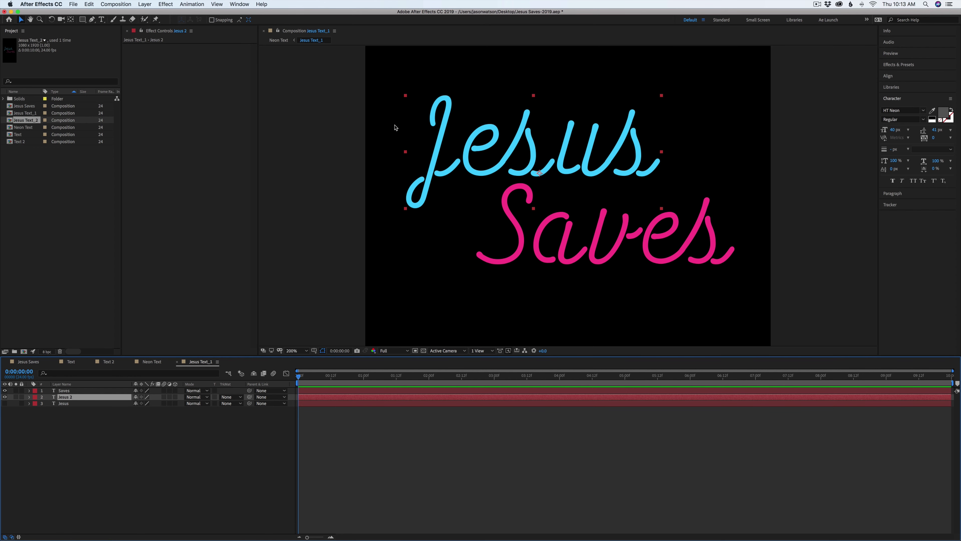
{"action": "key", "text": "g"}
{"action": "left_click", "coordinate": [439, 85]}
{"action": "left_click", "coordinate": [415, 114]}
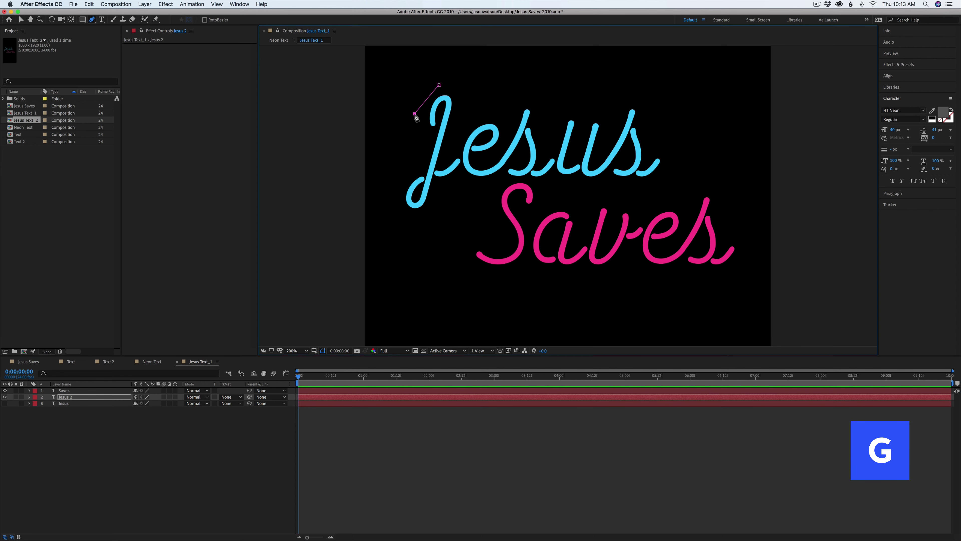
{"action": "left_click", "coordinate": [397, 210]}
{"action": "left_click", "coordinate": [418, 219]}
{"action": "left_click", "coordinate": [453, 190]}
{"action": "left_click", "coordinate": [463, 167]}
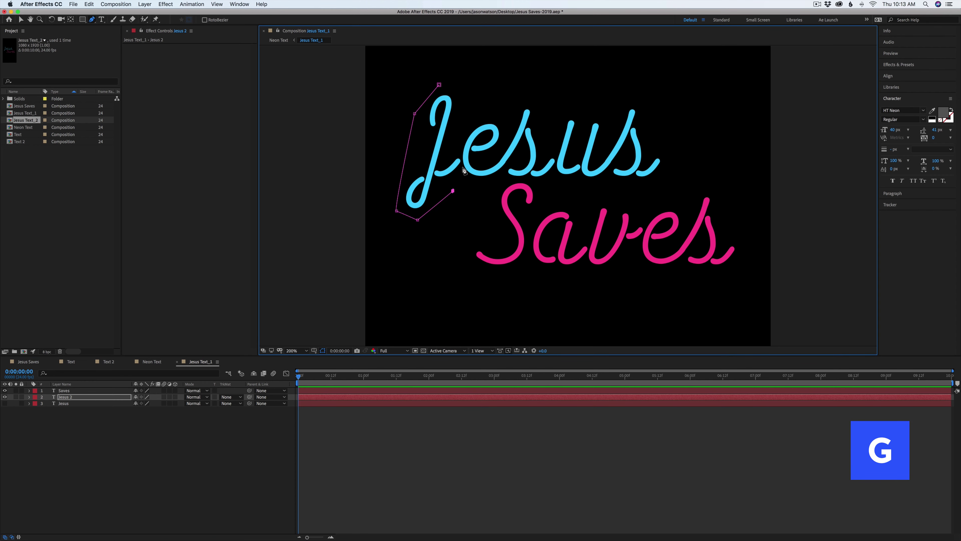
{"action": "left_click", "coordinate": [459, 145]}
{"action": "left_click", "coordinate": [456, 86]}
{"action": "left_click", "coordinate": [439, 84]}
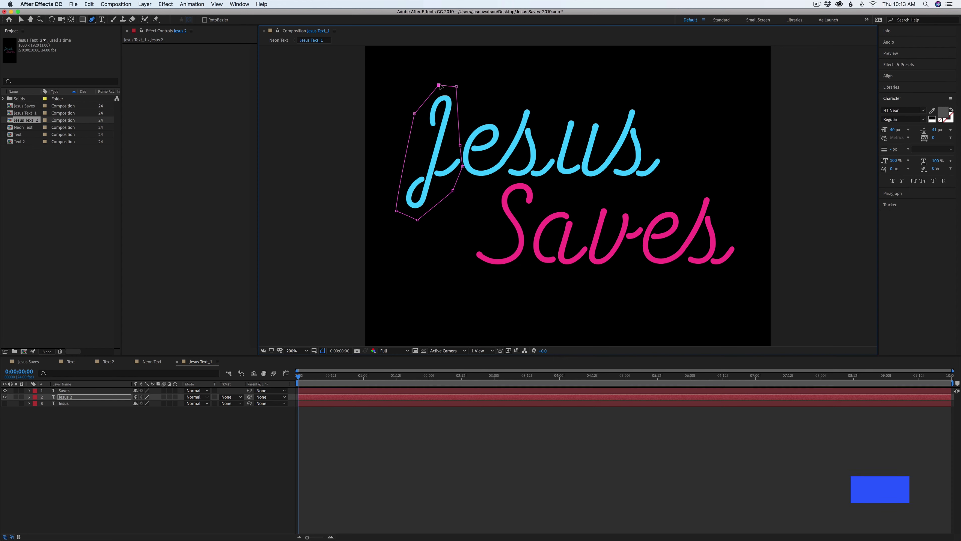
{"action": "left_click", "coordinate": [80, 427]}
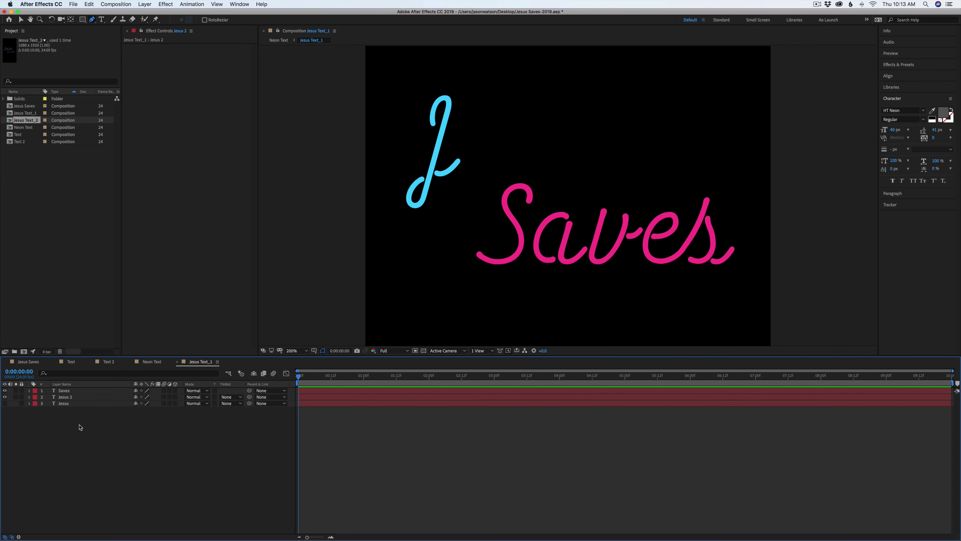
- Duplicate the masked J layer, set the copy's mask mode to Subtract, and check the split by toggling the J layer's visibility
{"action": "left_click", "coordinate": [65, 397]}
{"action": "key", "text": "super+d"}
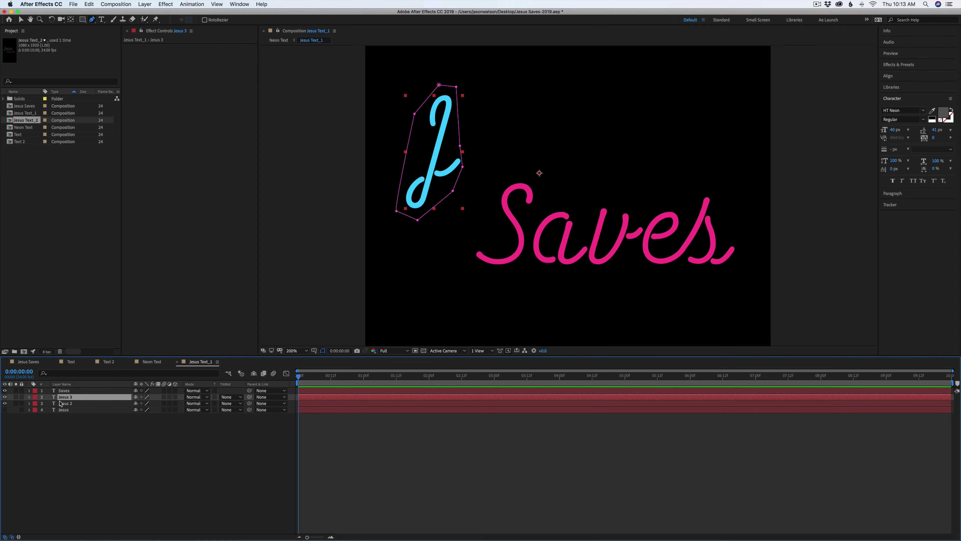
{"action": "key", "text": "m"}
{"action": "key", "text": "m"}
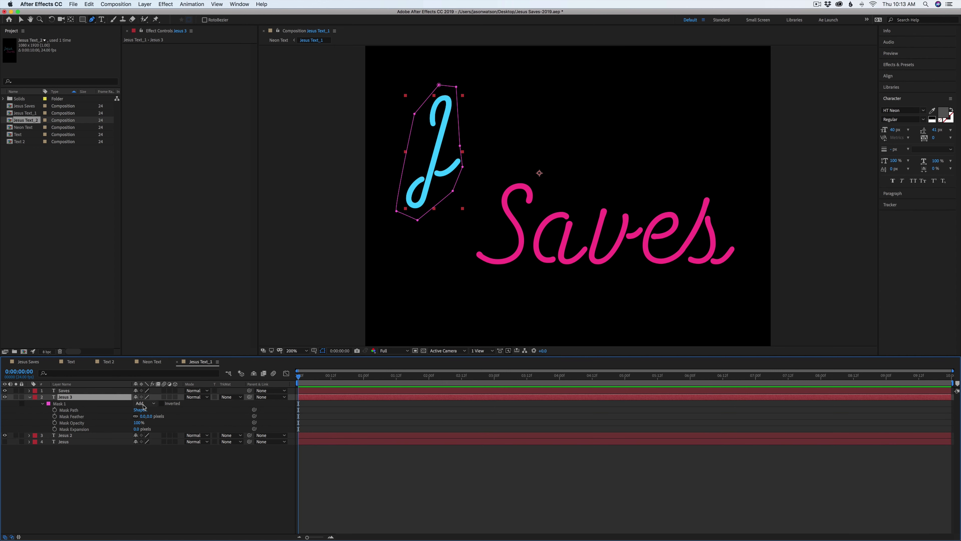
{"action": "left_click", "coordinate": [145, 403]}
{"action": "left_click", "coordinate": [153, 426]}
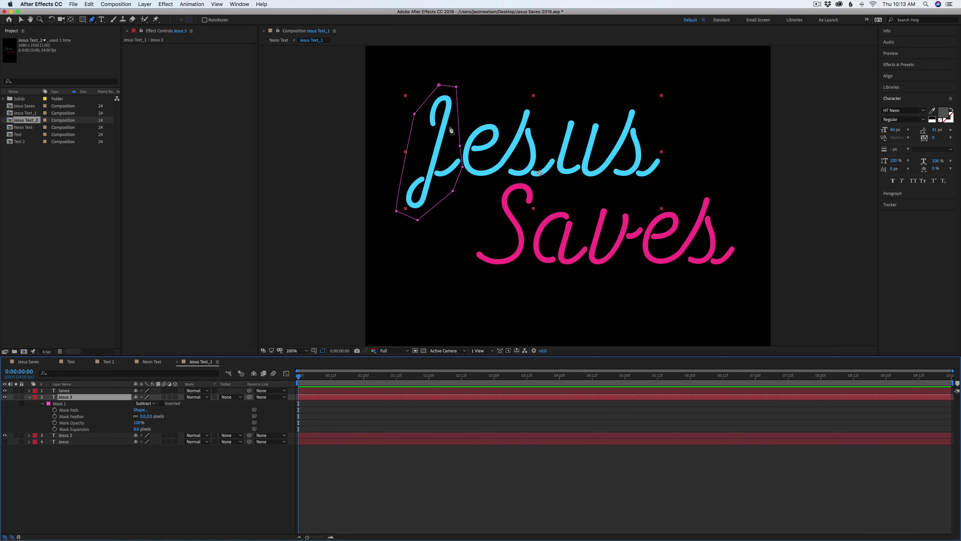
{"action": "left_click", "coordinate": [5, 436]}
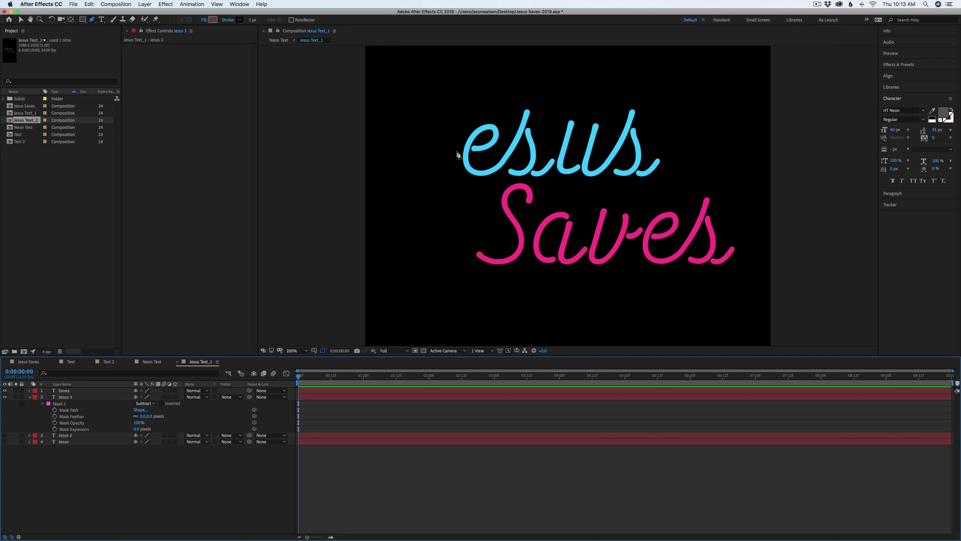
{"action": "left_click", "coordinate": [5, 435]}
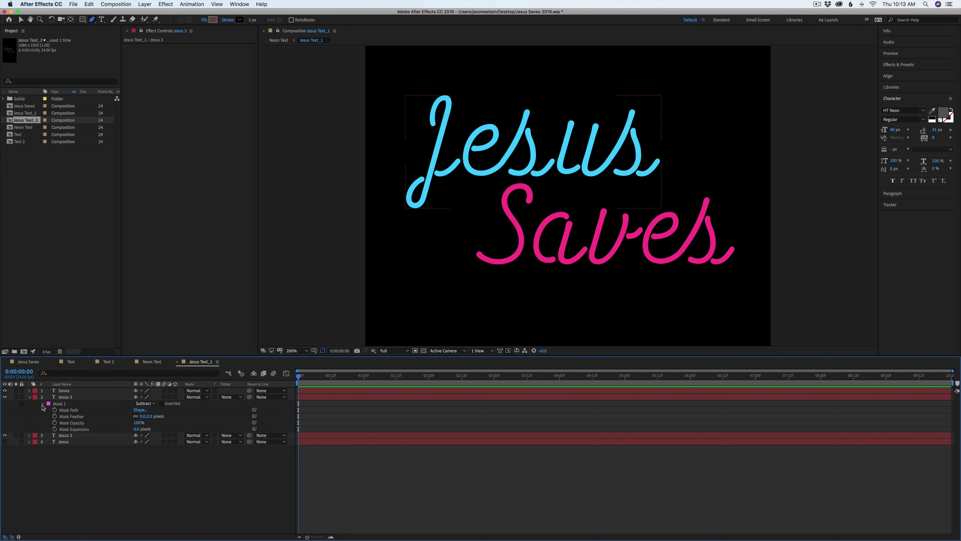
{"action": "left_click", "coordinate": [30, 396]}
- Move the Saves layer below the split Jesus layers, duplicate it, hide the original, and bring the copy to the top of the stack
{"action": "left_click", "coordinate": [68, 393]}
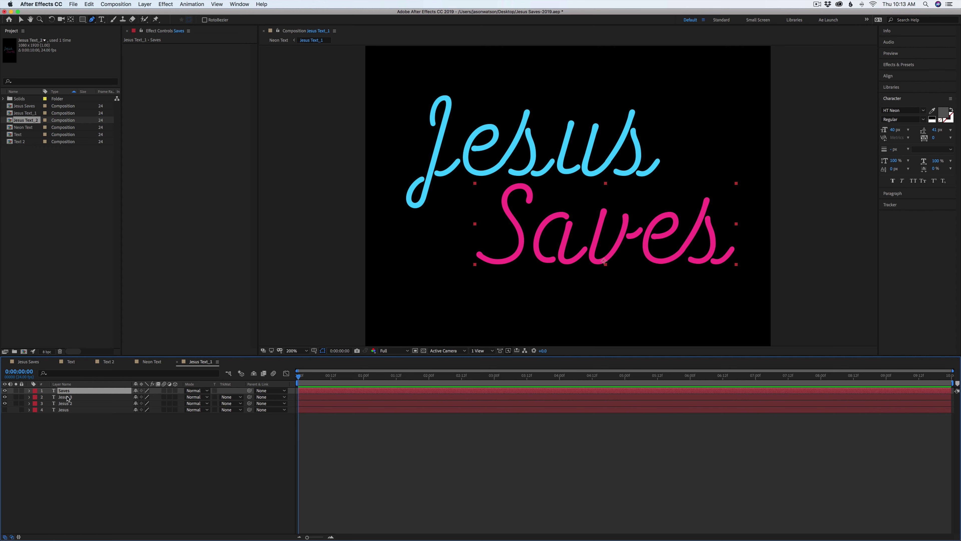
{"action": "left_click_drag", "start_coordinate": [67, 397], "coordinate": [68, 407]}
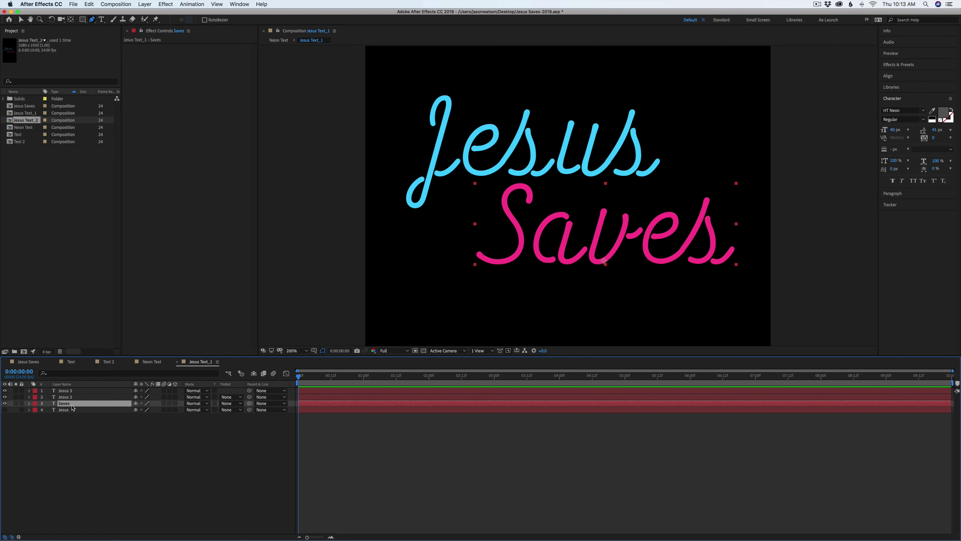
{"action": "key", "text": "super+d"}
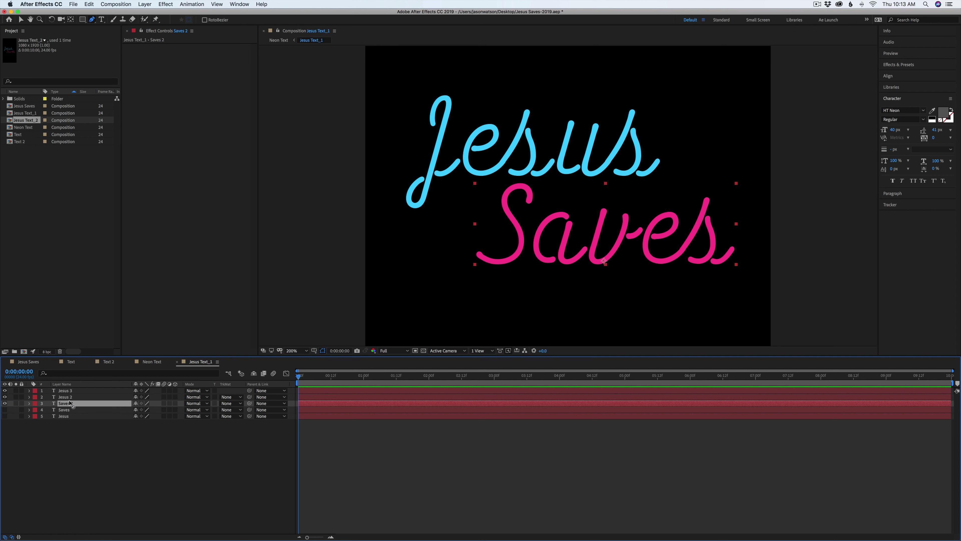
{"action": "left_click_drag", "start_coordinate": [69, 404], "coordinate": [69, 390]}
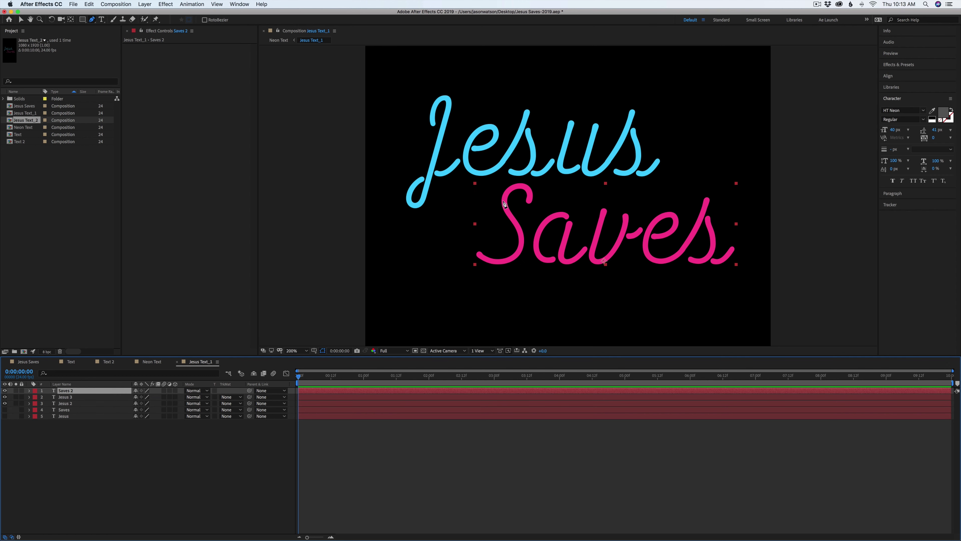
- Draw a closed mask around the letter S on the duplicated Saves layer
{"action": "left_click", "coordinate": [535, 183]}
{"action": "left_click", "coordinate": [506, 182]}
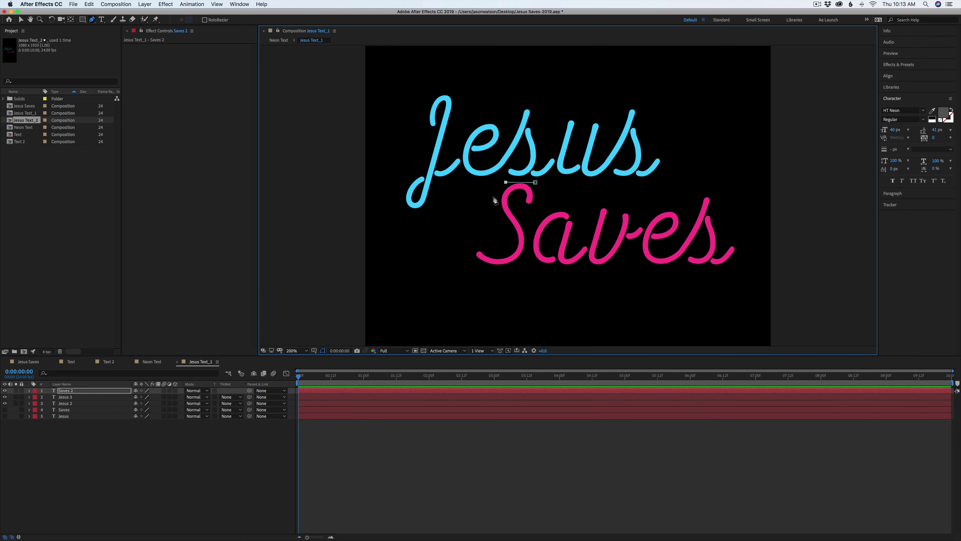
{"action": "left_click", "coordinate": [491, 207]}
{"action": "left_click", "coordinate": [478, 238]}
{"action": "left_click", "coordinate": [465, 268]}
{"action": "left_click", "coordinate": [498, 284]}
{"action": "left_click", "coordinate": [530, 254]}
{"action": "left_click", "coordinate": [534, 215]}
{"action": "left_click", "coordinate": [535, 182]}
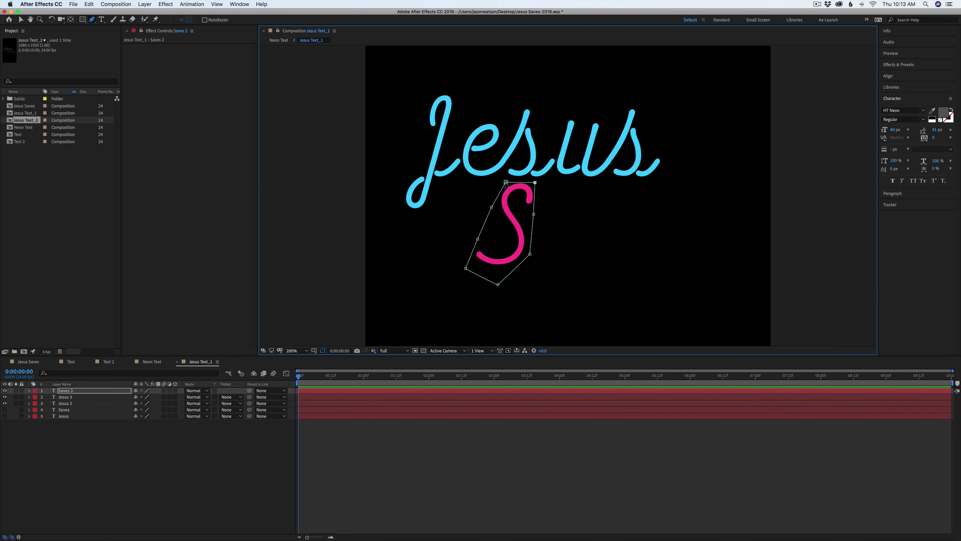
- Duplicate the masked S layer and delete the copy's mask
{"action": "left_click", "coordinate": [84, 393]}
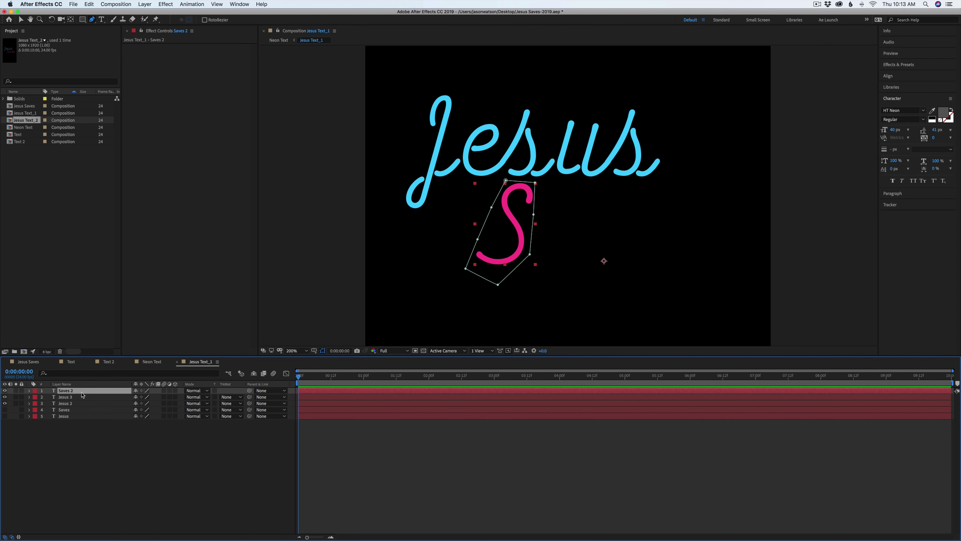
{"action": "key", "text": "super+d"}
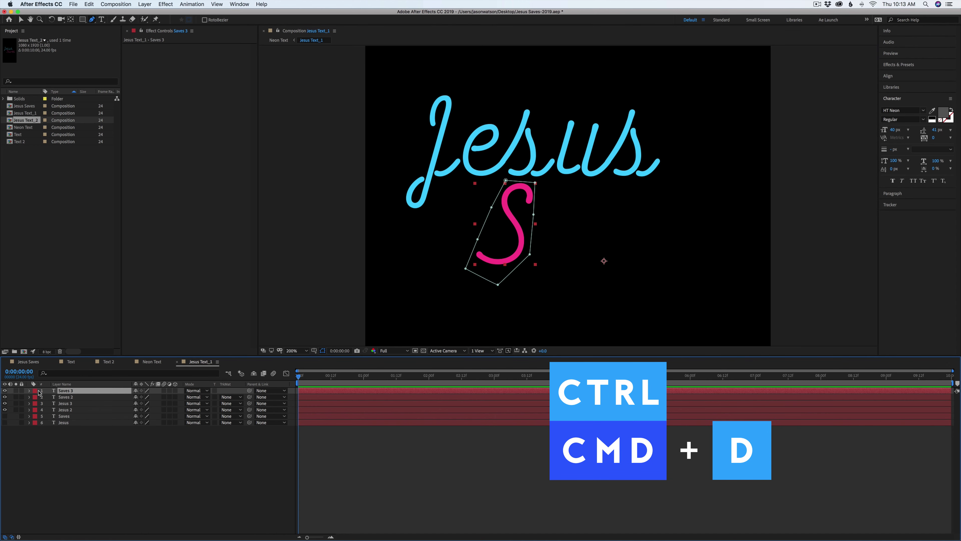
{"action": "key", "text": "m"}
{"action": "key", "text": "m"}
{"action": "left_click", "coordinate": [57, 397]}
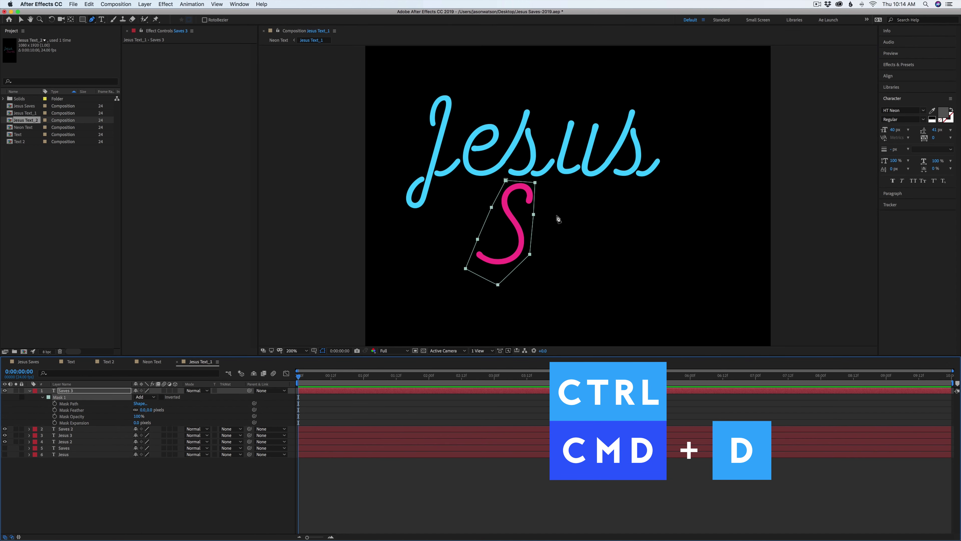
{"action": "key", "text": "Delete"}
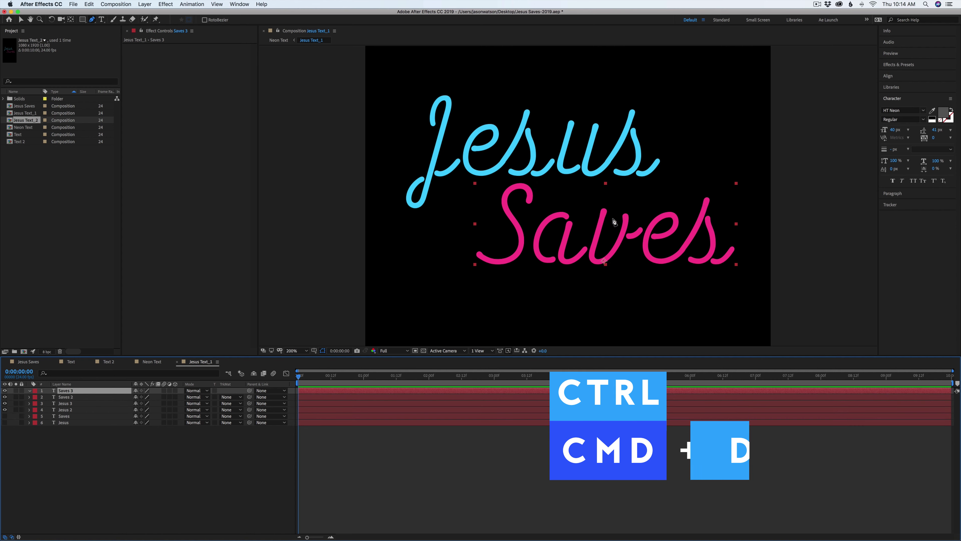
- Draw a closed mask around the letters "av" on the unmasked Saves copy
{"action": "left_click", "coordinate": [559, 194]}
{"action": "left_click", "coordinate": [530, 219]}
{"action": "left_click", "coordinate": [530, 272]}
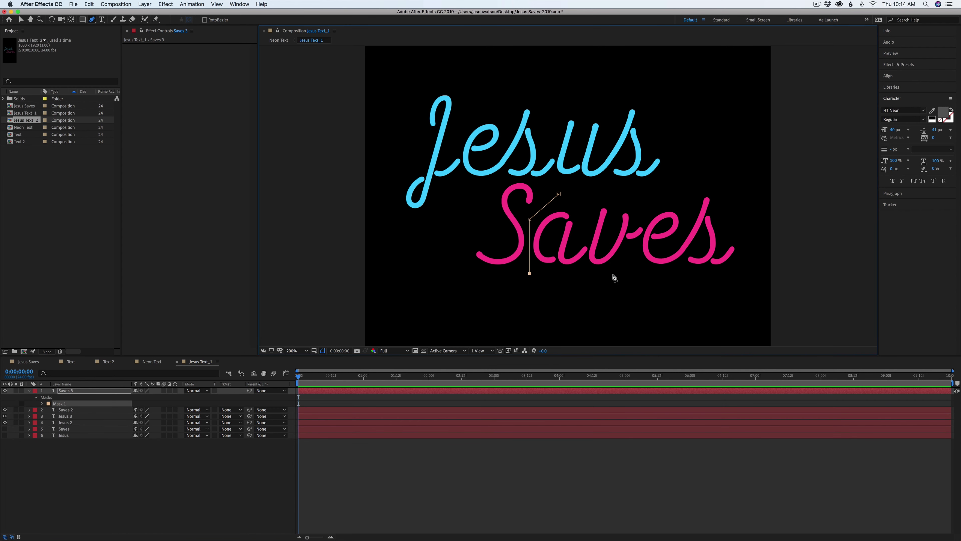
{"action": "left_click_drag", "start_coordinate": [622, 276], "coordinate": [625, 272]}
{"action": "left_click", "coordinate": [642, 238]}
{"action": "left_click", "coordinate": [648, 220]}
{"action": "left_click", "coordinate": [615, 196]}
{"action": "left_click", "coordinate": [559, 194]}
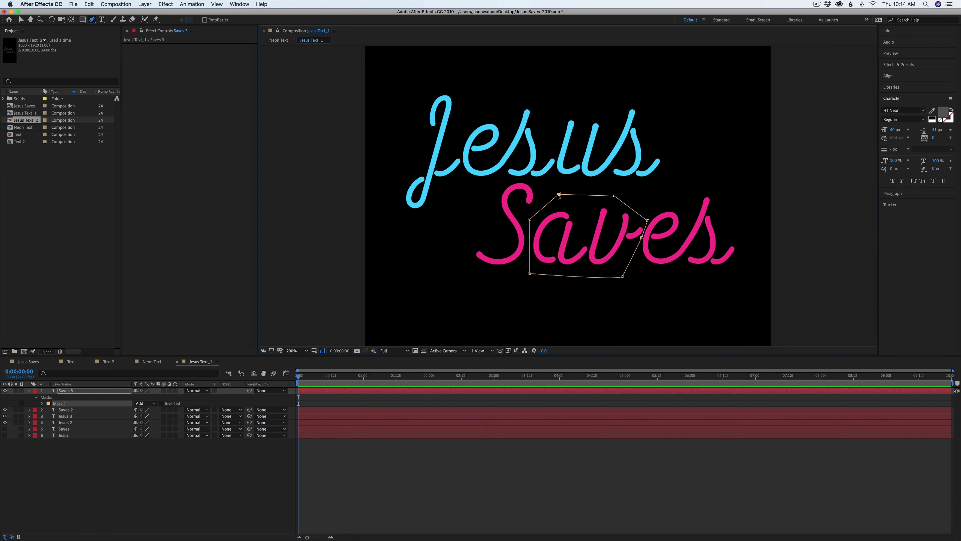
- Duplicate the masked "av" layer and delete the copy's mask
{"action": "left_click", "coordinate": [73, 391]}
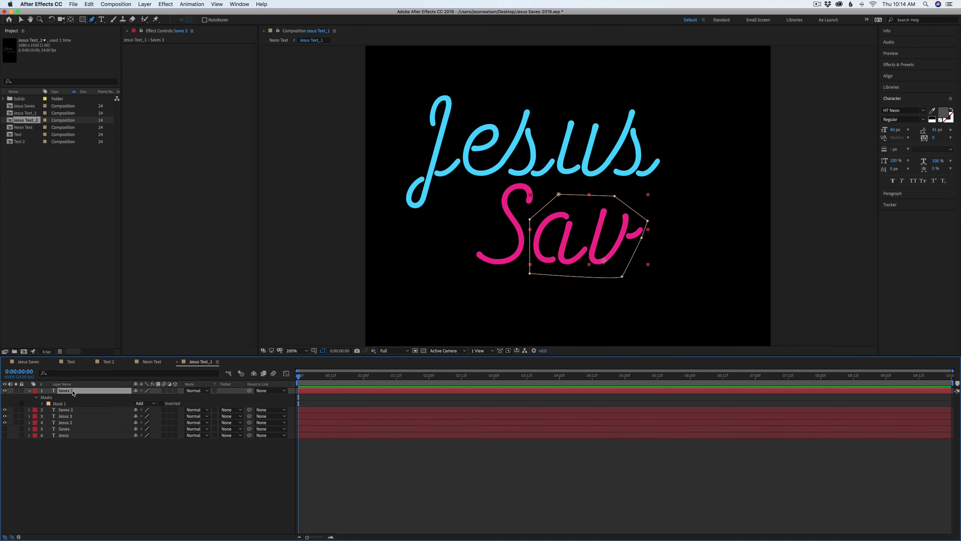
{"action": "key", "text": "super+d"}
{"action": "key", "text": "End"}
{"action": "key", "text": "m"}
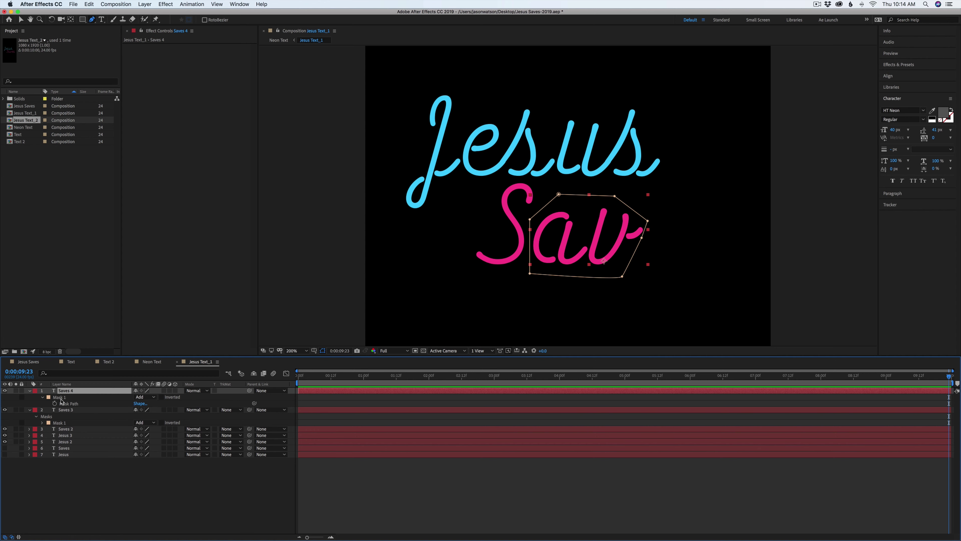
{"action": "key", "text": "Delete"}
- Draw a closed mask around the letters "es" on the unmasked Saves copy and collapse the layers' properties
{"action": "left_click", "coordinate": [652, 210]}
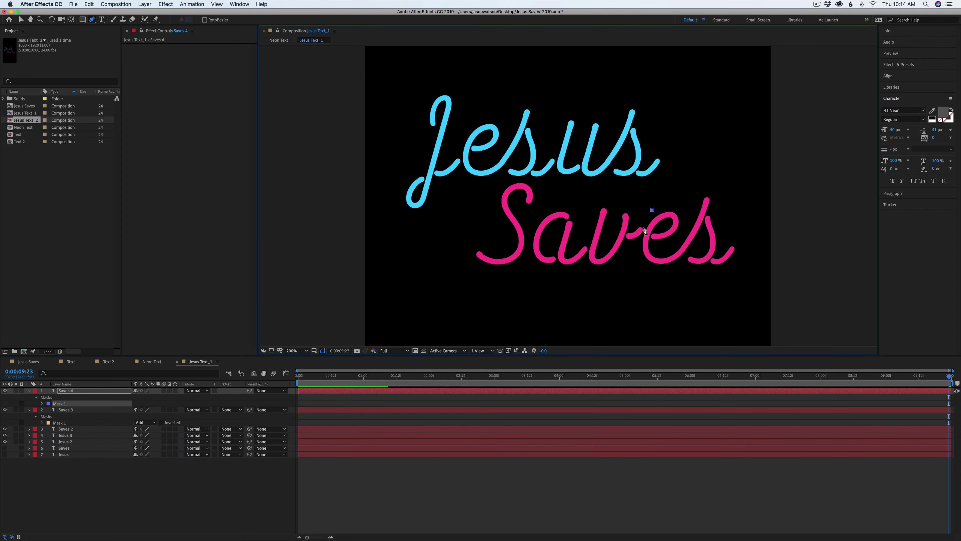
{"action": "left_click", "coordinate": [639, 271]}
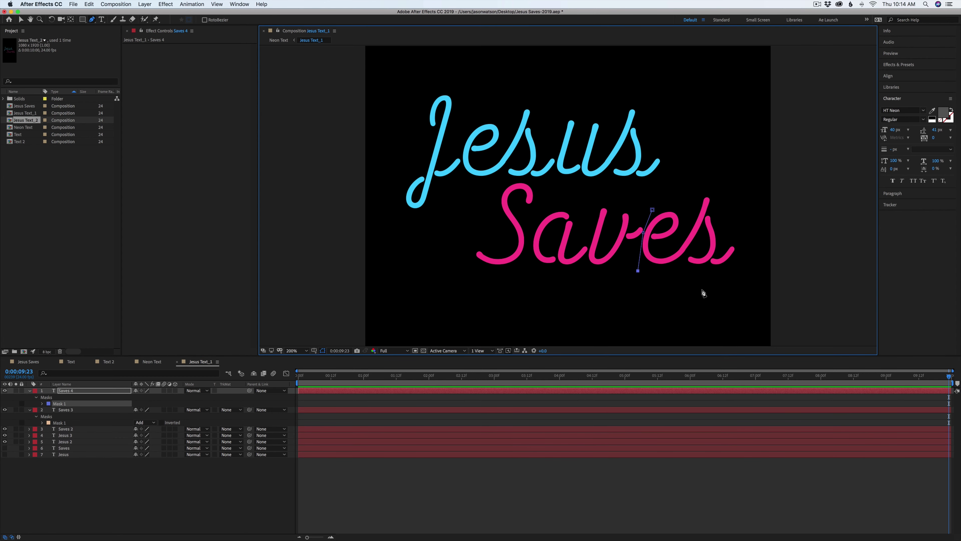
{"action": "left_click", "coordinate": [732, 268]}
{"action": "left_click", "coordinate": [746, 245]}
{"action": "left_click", "coordinate": [724, 192]}
{"action": "left_click", "coordinate": [698, 189]}
{"action": "left_click", "coordinate": [653, 210]}
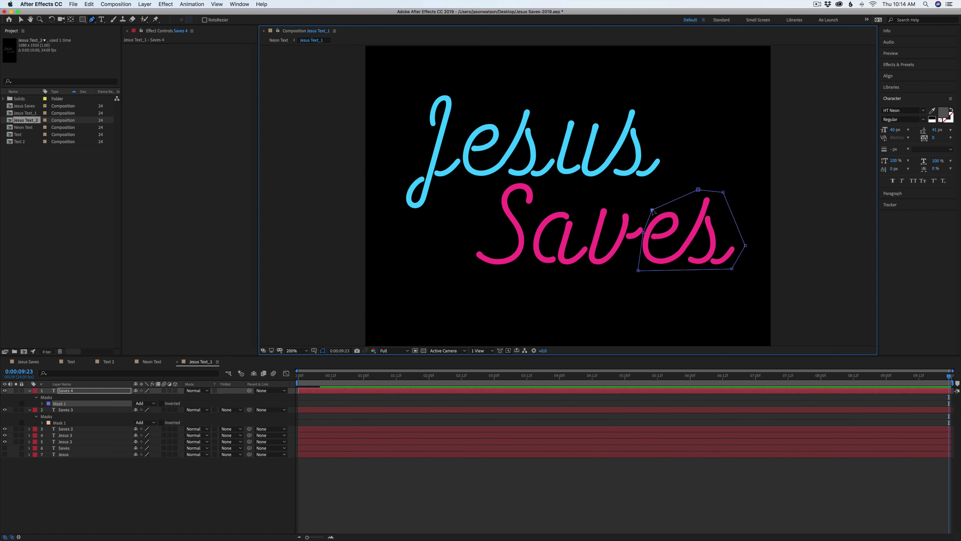
{"action": "left_click", "coordinate": [15, 391]}
{"action": "left_click", "coordinate": [15, 391]}
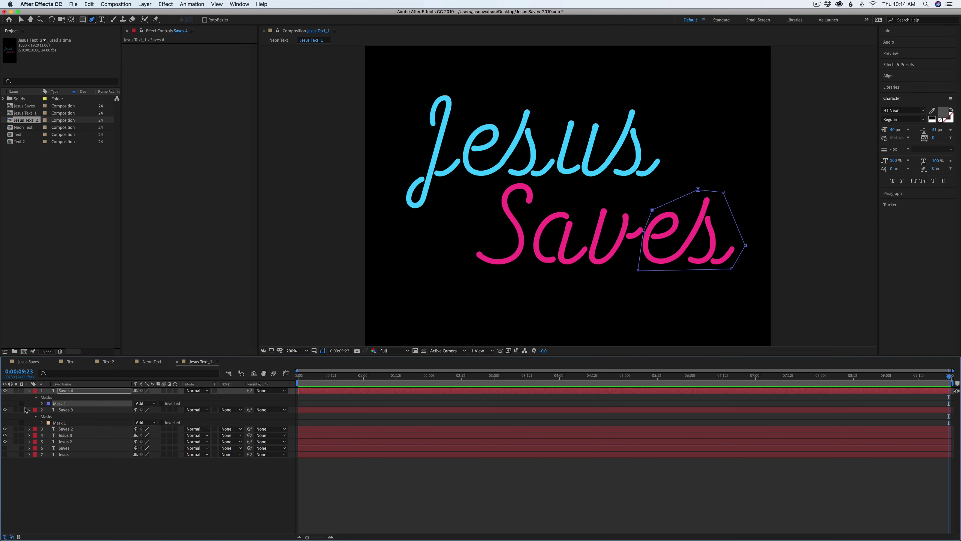
{"action": "left_click", "coordinate": [30, 391]}
{"action": "left_click", "coordinate": [30, 397]}
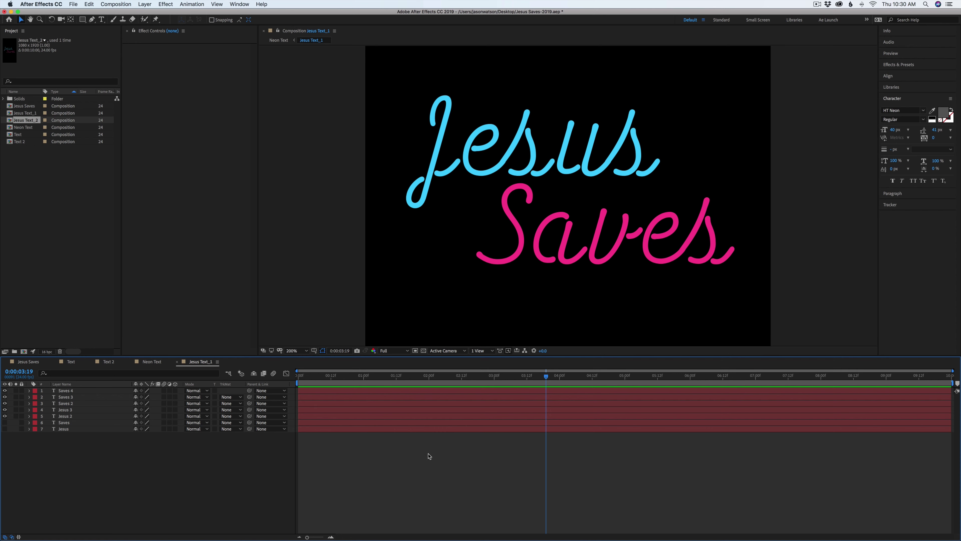
- Add a null object to the Neon Text composition and rename it Blink
{"action": "left_click", "coordinate": [150, 362]}
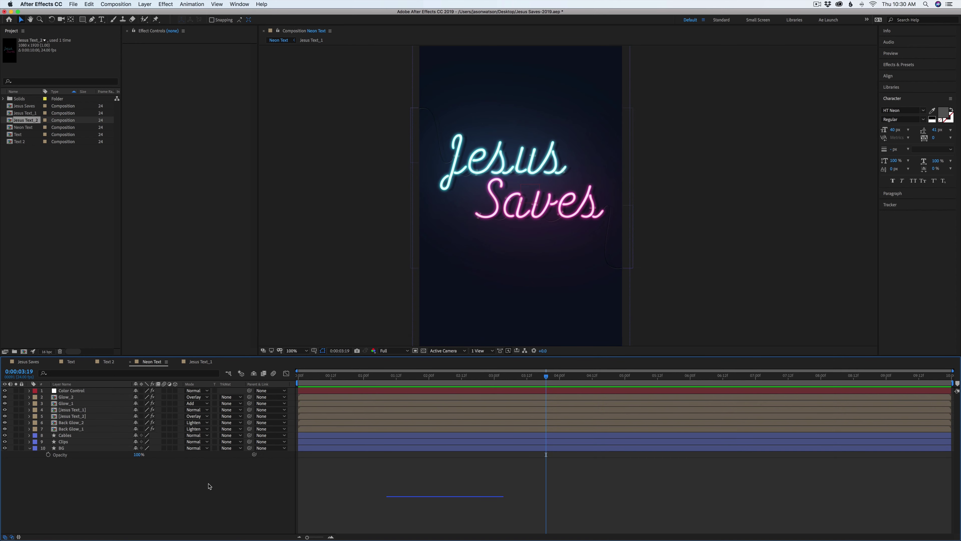
{"action": "key", "text": "alt+shift+super+y"}
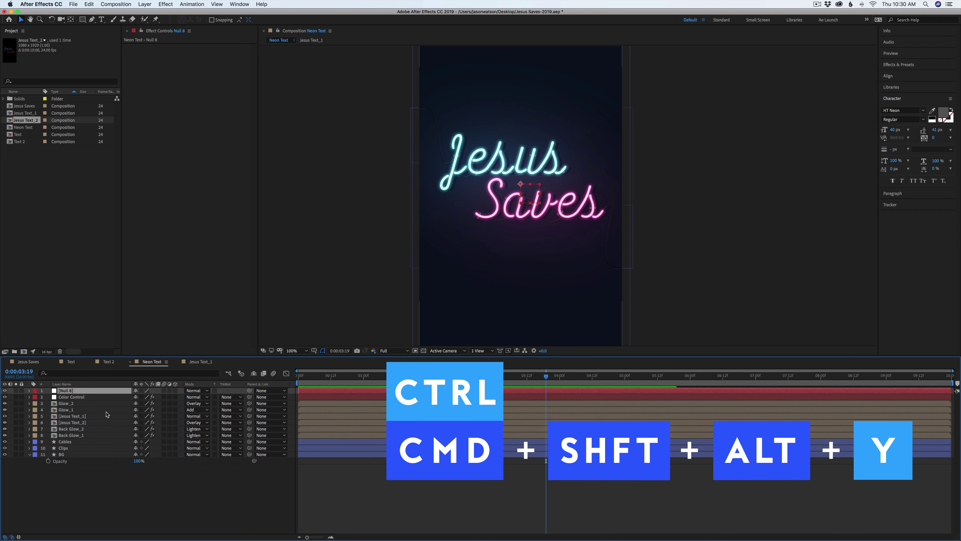
{"action": "key", "text": "Return"}
{"action": "type", "text": "Blink"}
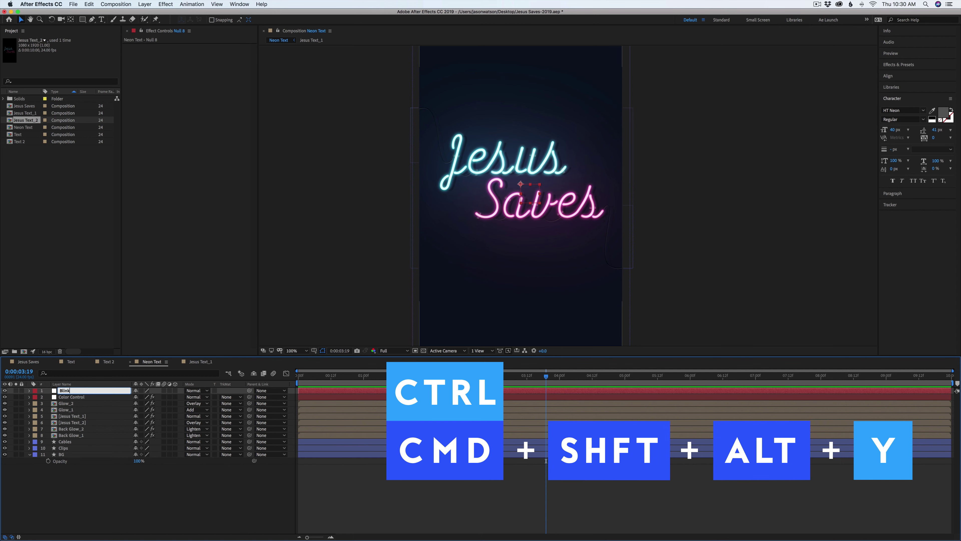
{"action": "key", "text": "Return"}
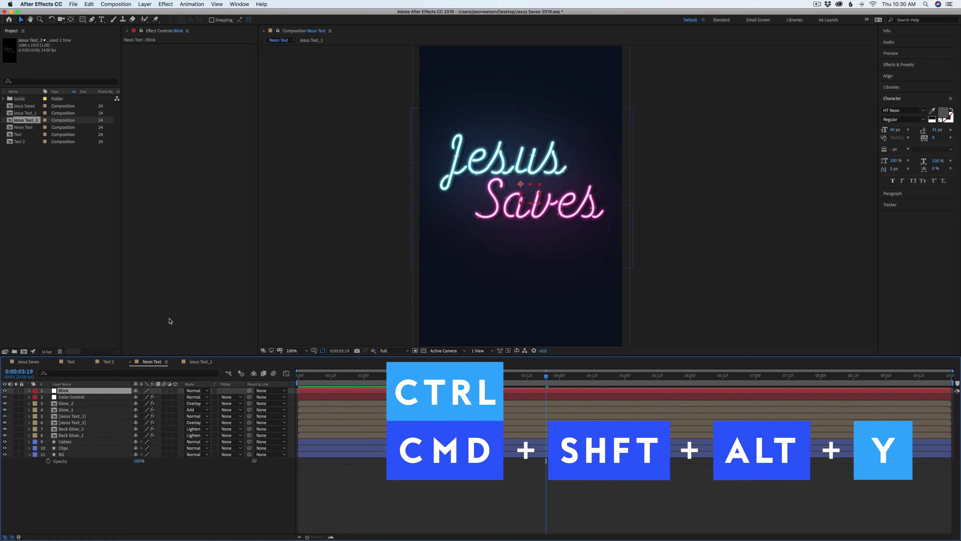
- Apply a Slider Control expression effect to the Blink null and rename it Blink_1
{"action": "left_click", "coordinate": [165, 4]}
{"action": "mouse_move", "coordinate": [189, 96]}
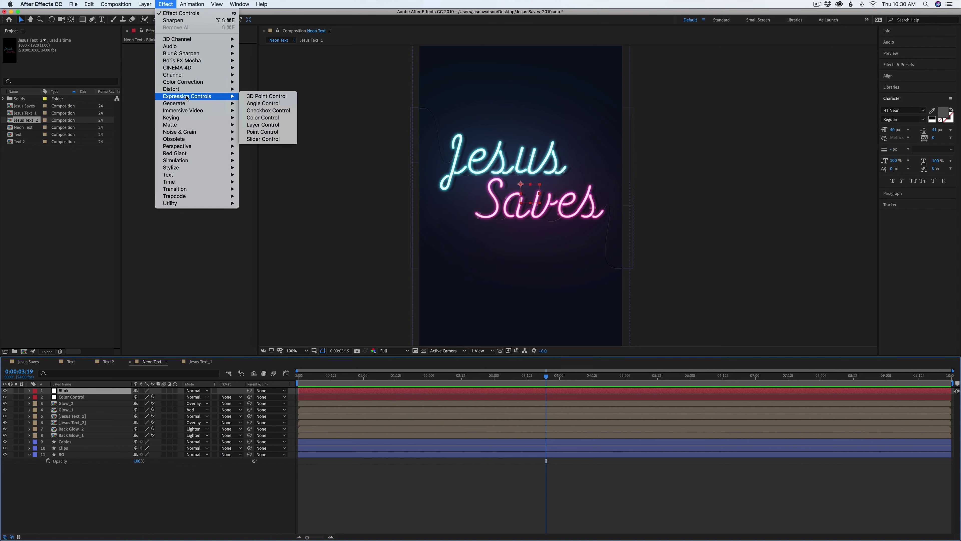
{"action": "left_click", "coordinate": [265, 139]}
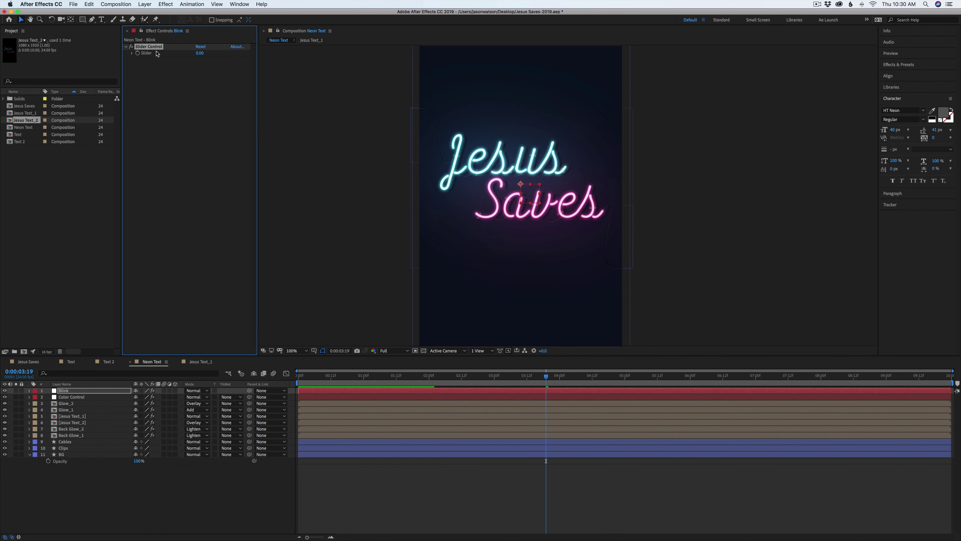
{"action": "key", "text": "Return"}
{"action": "type", "text": "Blink_"}
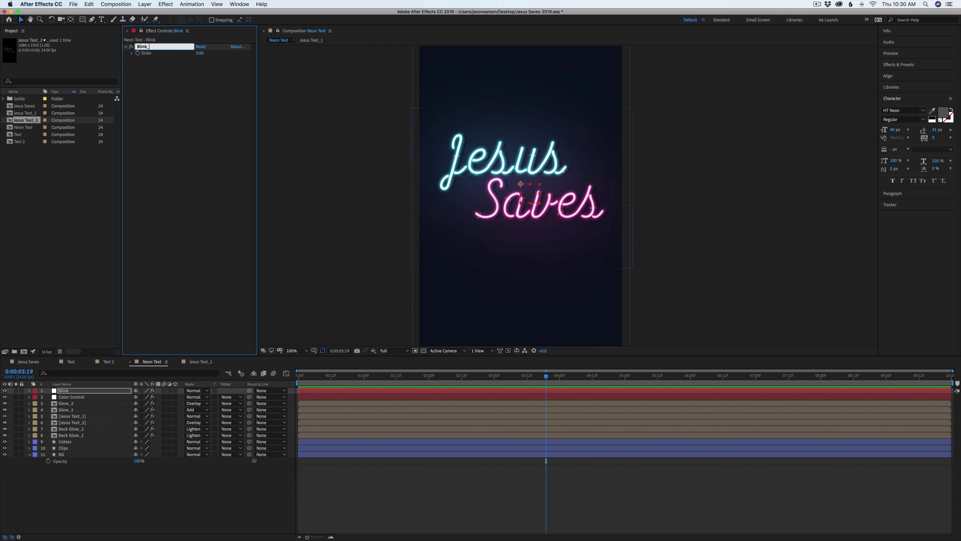
{"action": "type", "text": "1"}
{"action": "key", "text": "Return"}
{"action": "key", "text": "super+d"}
{"action": "key", "text": "super+d"}
{"action": "key", "text": "super+d"}
{"action": "key", "text": "super+d"}
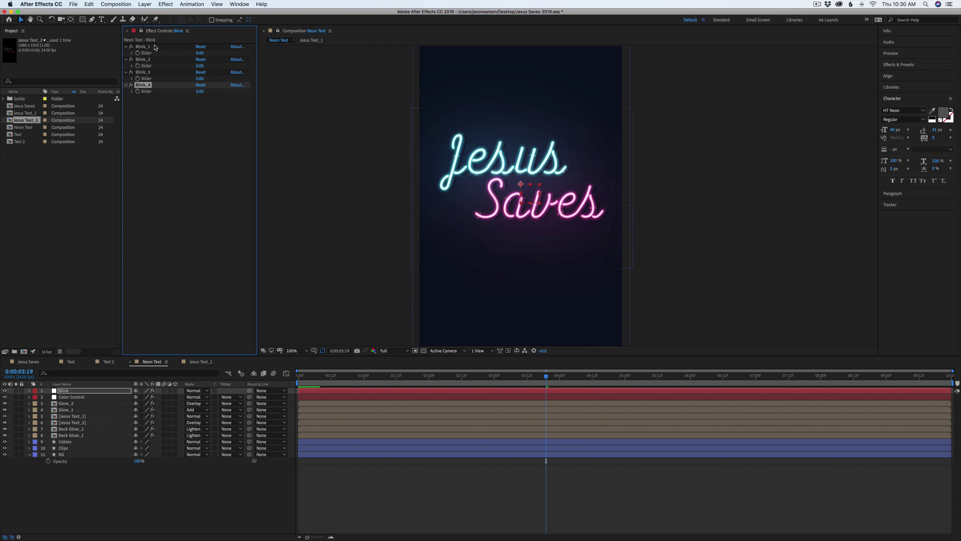
{"action": "left_click", "coordinate": [182, 141]}
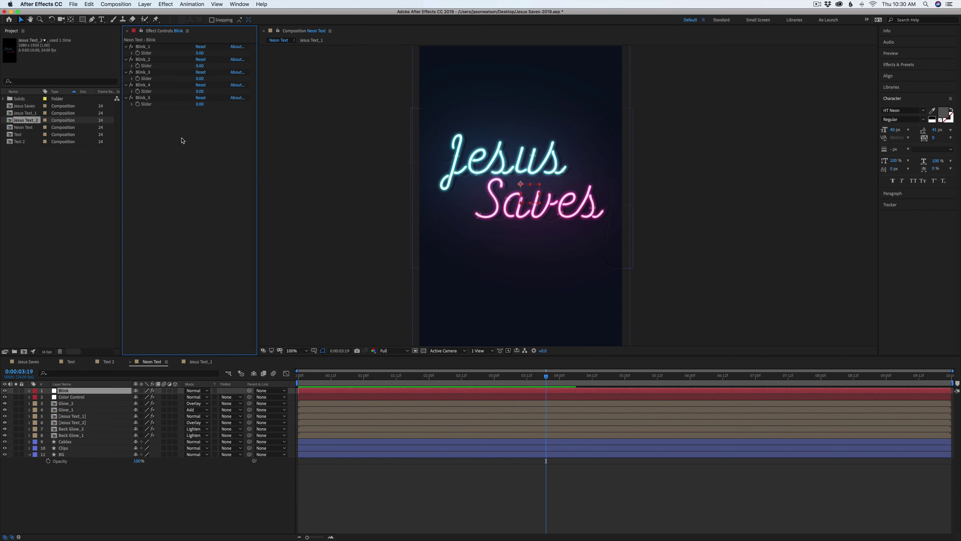
{"action": "left_click", "coordinate": [146, 59]}
{"action": "left_click", "coordinate": [148, 98], "text": "shift"}
{"action": "key", "text": "Delete"}
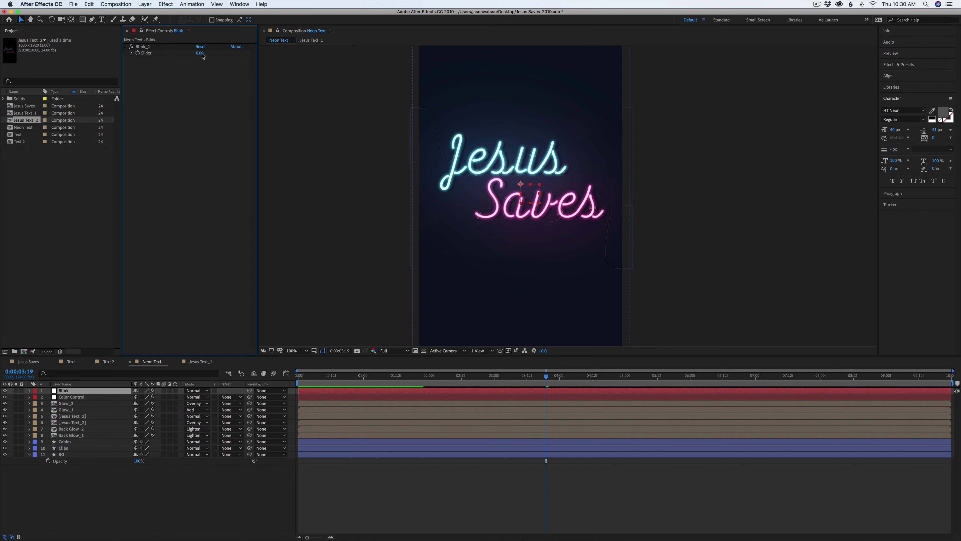
- Set the Blink_1 slider to 100 and duplicate the effect four times to get Blink_2 through Blink_5
{"action": "left_click", "coordinate": [200, 53]}
{"action": "type", "text": "100"}
{"action": "left_click", "coordinate": [148, 47]}
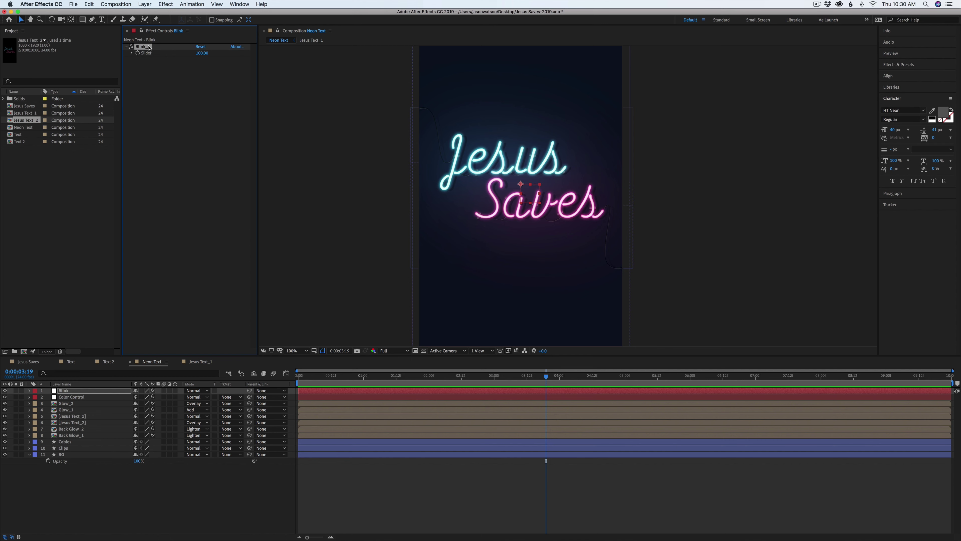
{"action": "key", "text": "super+d"}
{"action": "key", "text": "super+d"}
{"action": "key", "text": "super+d"}
{"action": "key", "text": "super+d"}
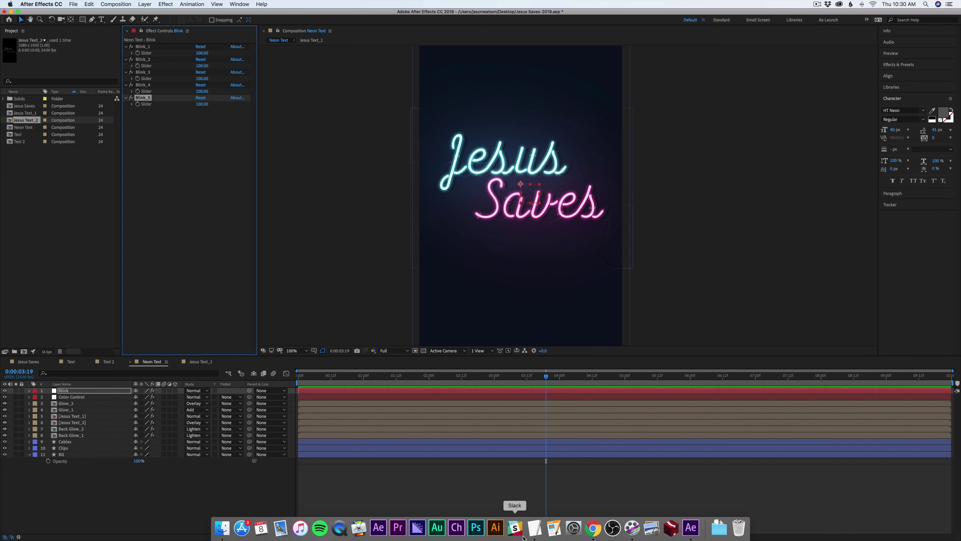
- Copy the Blink on/off wiggle(10,50) expression from the Expressions text file and apply it to the Blink_1 slider
{"action": "left_click", "coordinate": [537, 528]}
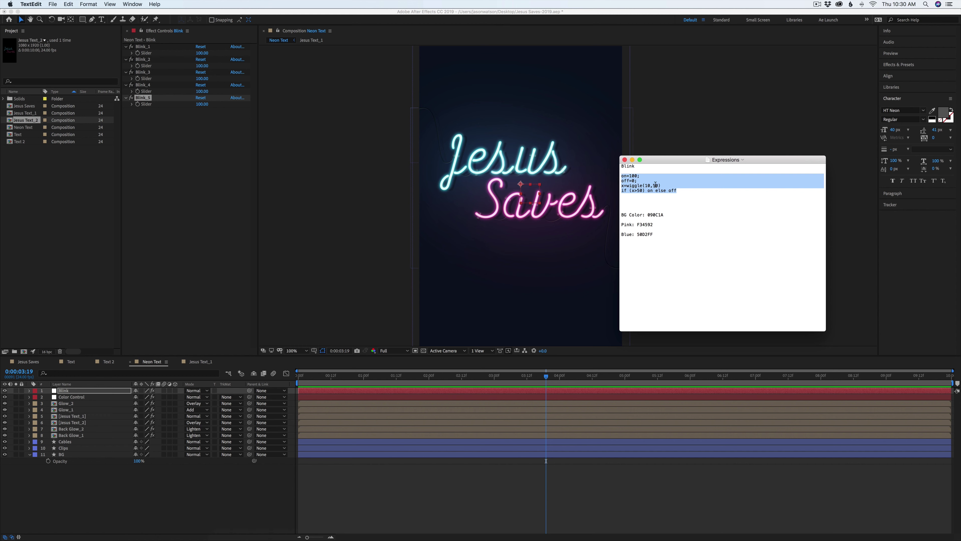
{"action": "left_click", "coordinate": [175, 147]}
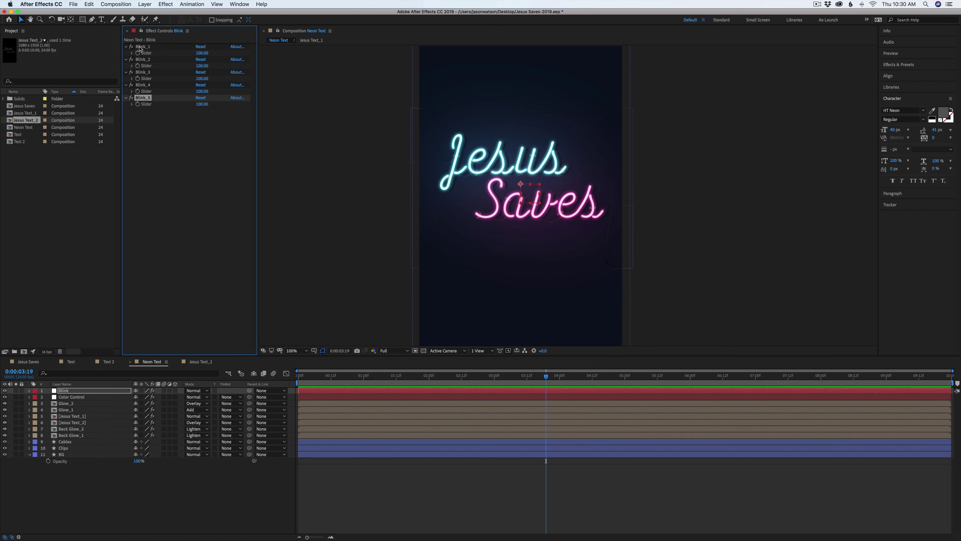
{"action": "left_click", "coordinate": [138, 53], "text": "alt"}
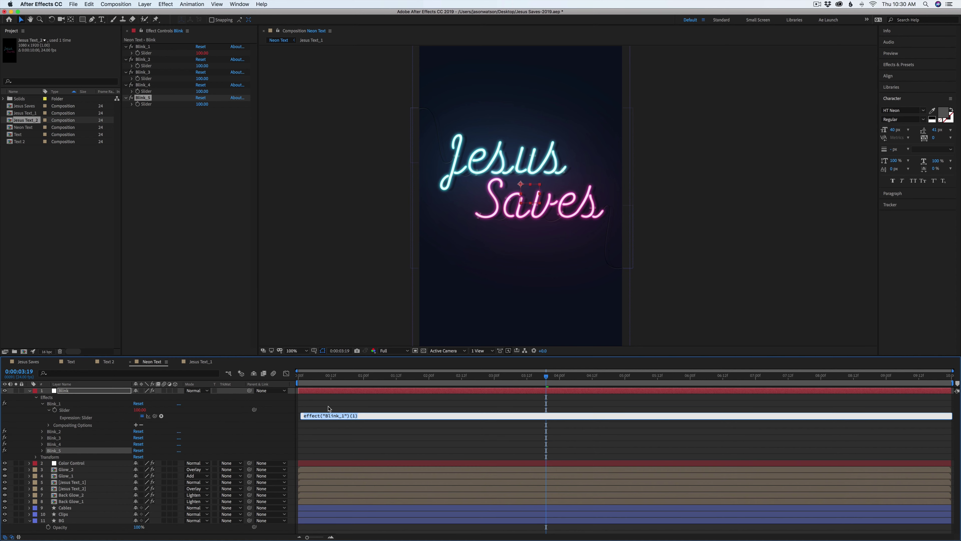
{"action": "key", "text": "super+v"}
{"action": "left_click", "coordinate": [356, 455]}
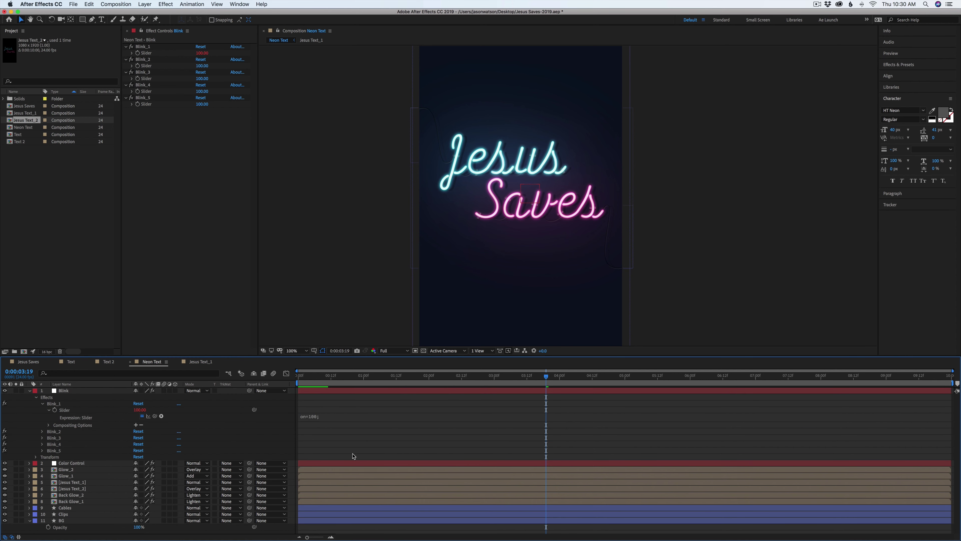
{"action": "left_click", "coordinate": [319, 418]}
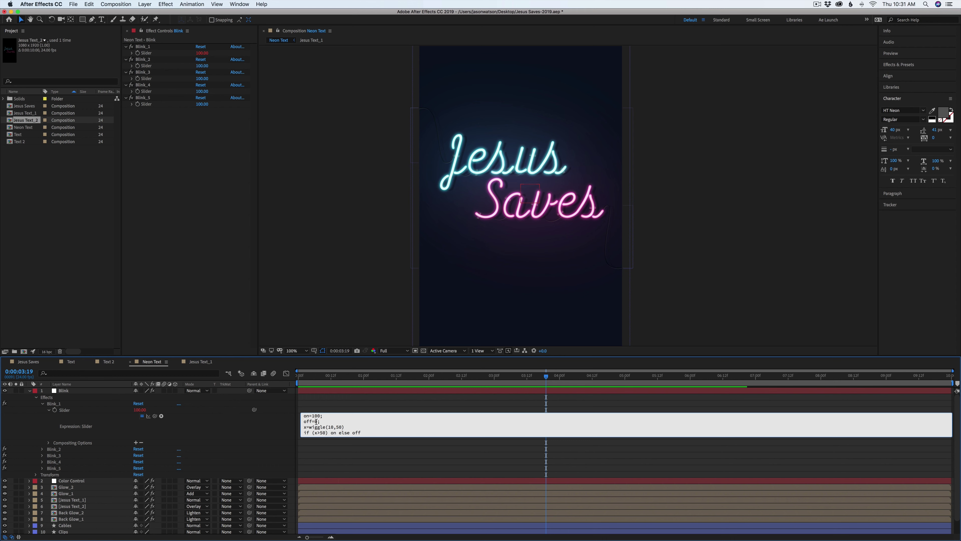
{"action": "left_click", "coordinate": [322, 406]}
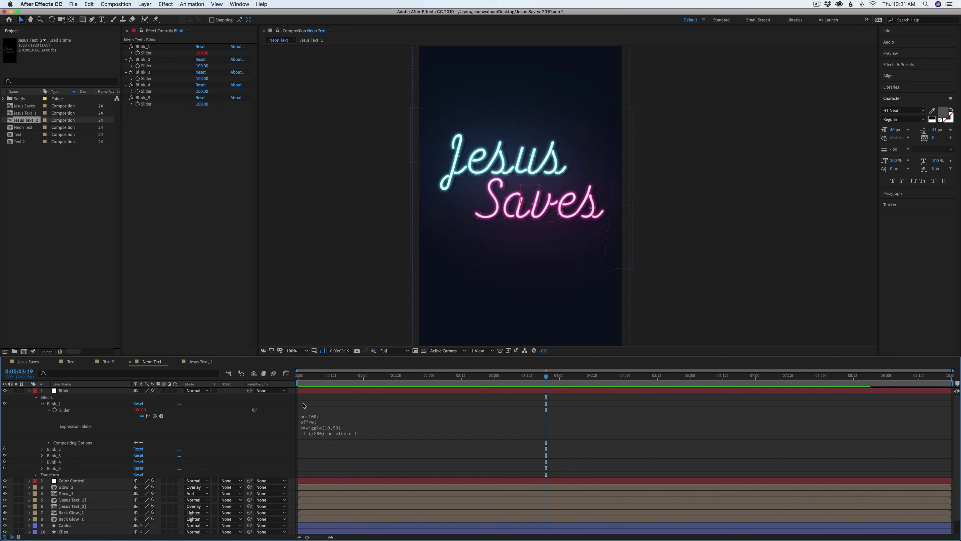
- Change the wiggle values in the Blink_1 slider's expression to (12,60)
{"action": "left_click", "coordinate": [331, 428]}
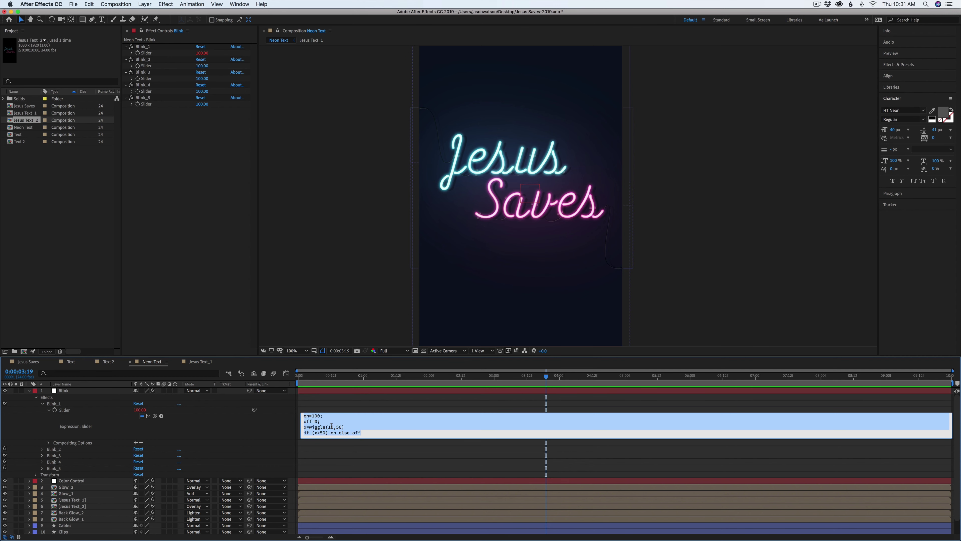
{"action": "left_click", "coordinate": [332, 427]}
{"action": "key", "text": "BackSpace"}
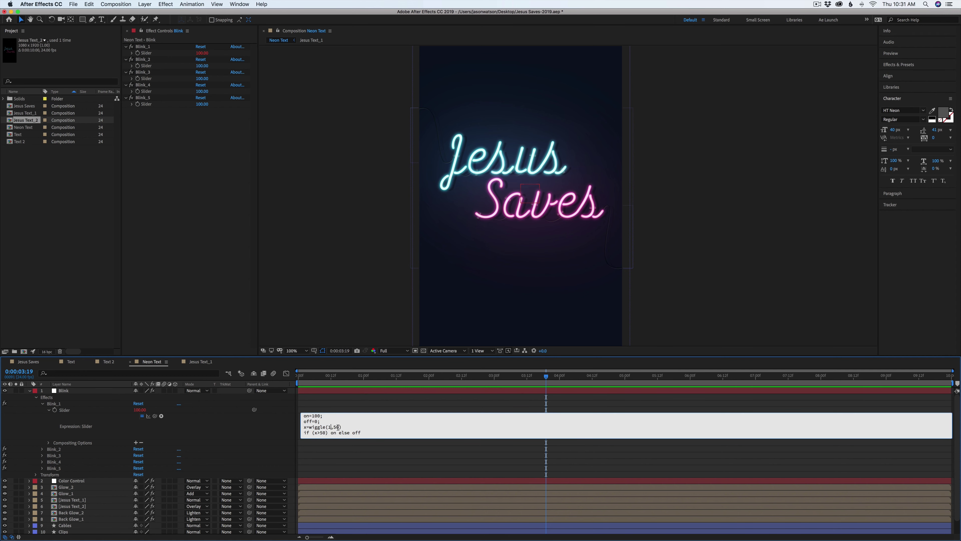
{"action": "type", "text": "2"}
{"action": "key", "text": "BackSpace"}
{"action": "type", "text": "6"}
{"action": "left_click", "coordinate": [338, 410]}
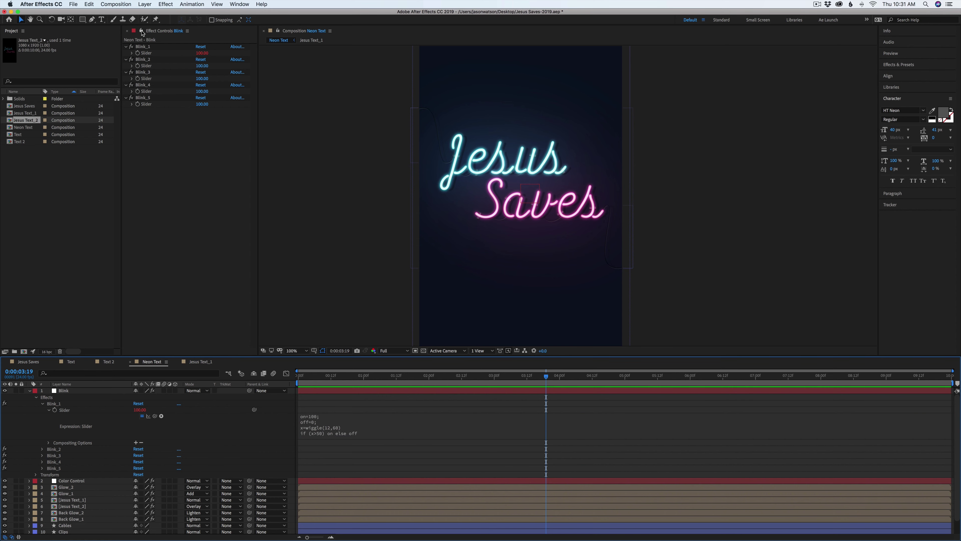
- In Jesus Text_1, link the Jesus 2 layer's Opacity to the Blink_1 slider
{"action": "left_click", "coordinate": [204, 362]}
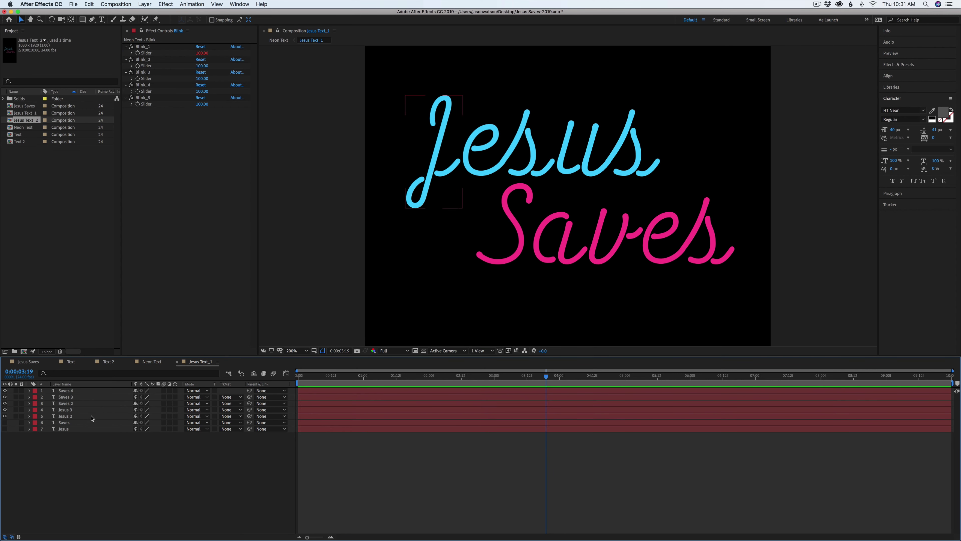
{"action": "left_click", "coordinate": [68, 416]}
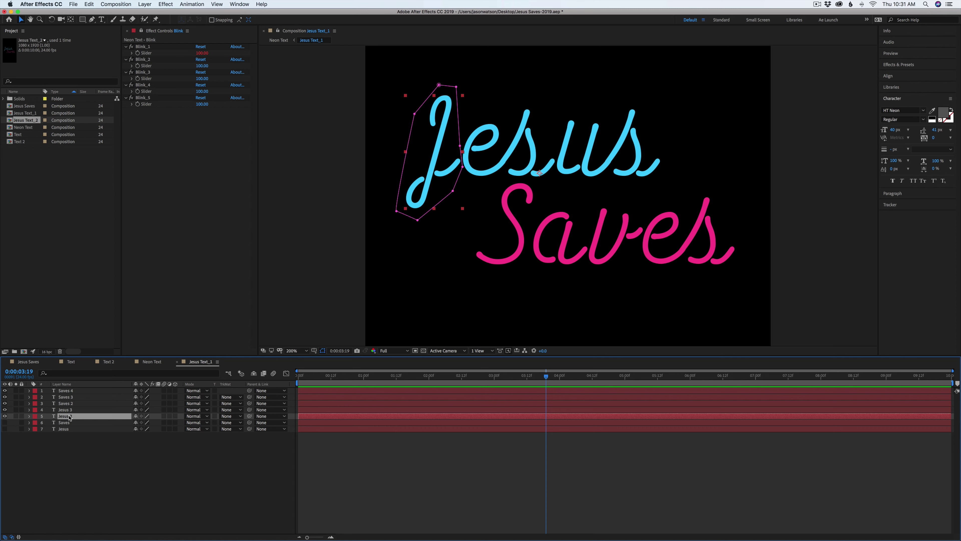
{"action": "key", "text": "t"}
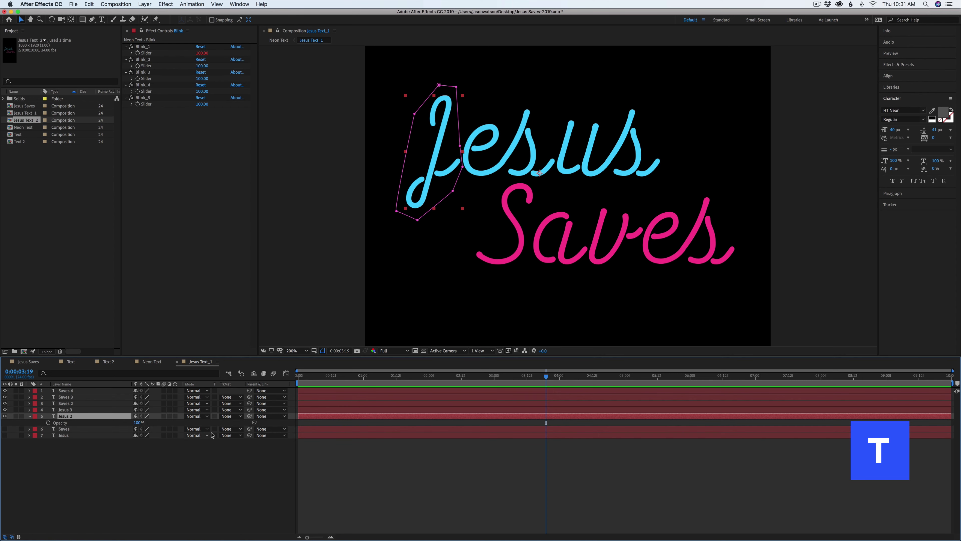
{"action": "left_click_drag", "start_coordinate": [254, 423], "coordinate": [148, 53]}
{"action": "left_click", "coordinate": [448, 517]}
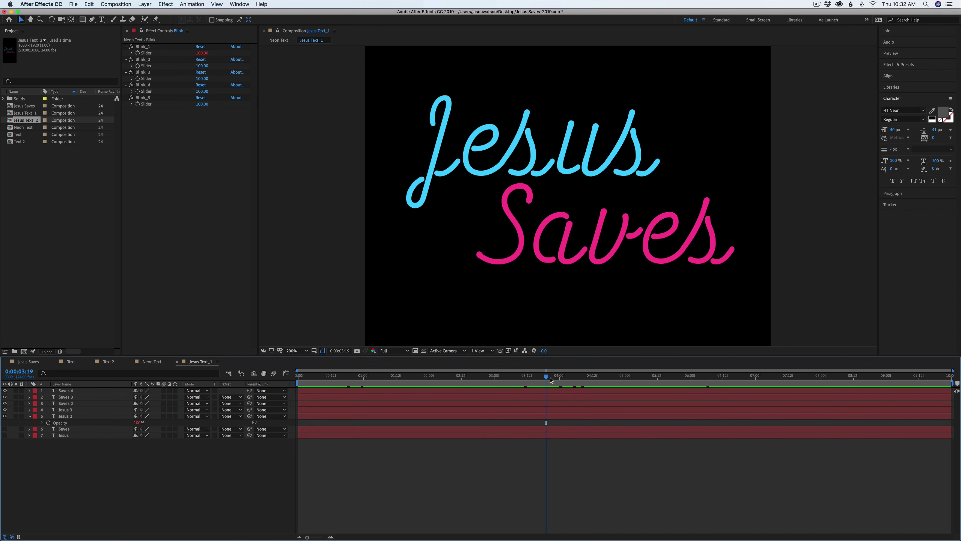
- Play the Jesus Text_1 composition from the first frame to check the letter J's blinking
{"action": "left_click_drag", "start_coordinate": [549, 376], "coordinate": [299, 377]}
{"action": "key", "text": "space"}
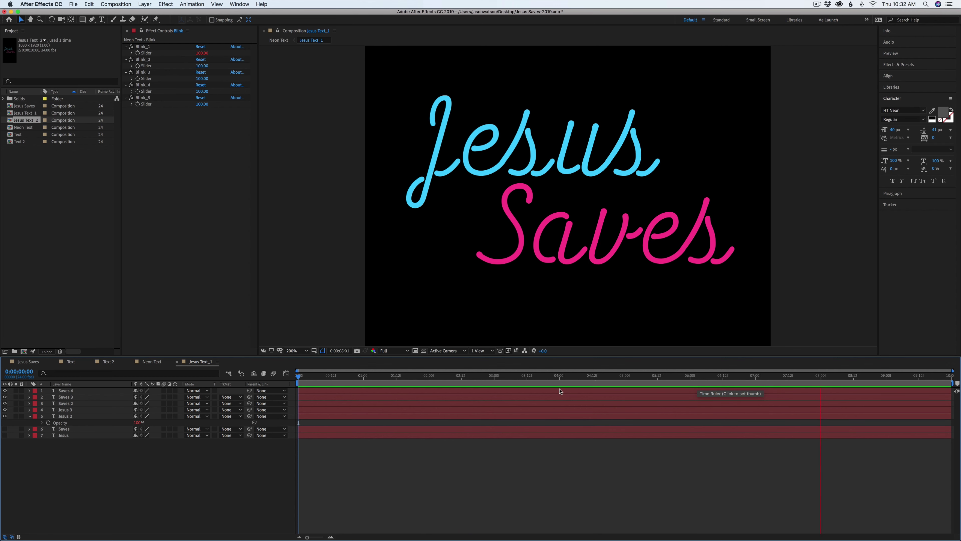
{"action": "key", "text": "space"}
- In Jesus Text_1, link the Opacity of Jesus 3, Saves 2, Saves 3 and Saves 4 to the remaining Blink sliders in order
{"action": "left_click", "coordinate": [69, 410]}
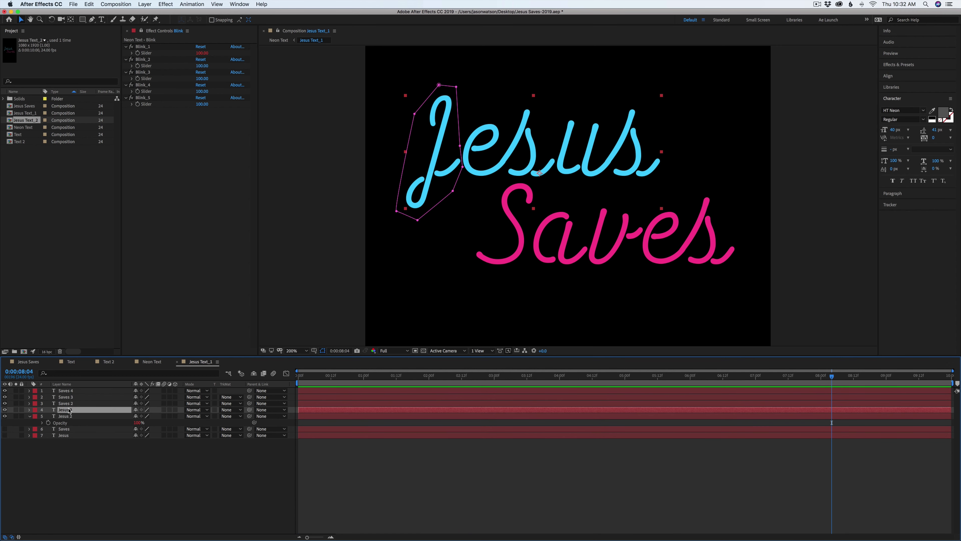
{"action": "left_click", "coordinate": [72, 391], "text": "shift"}
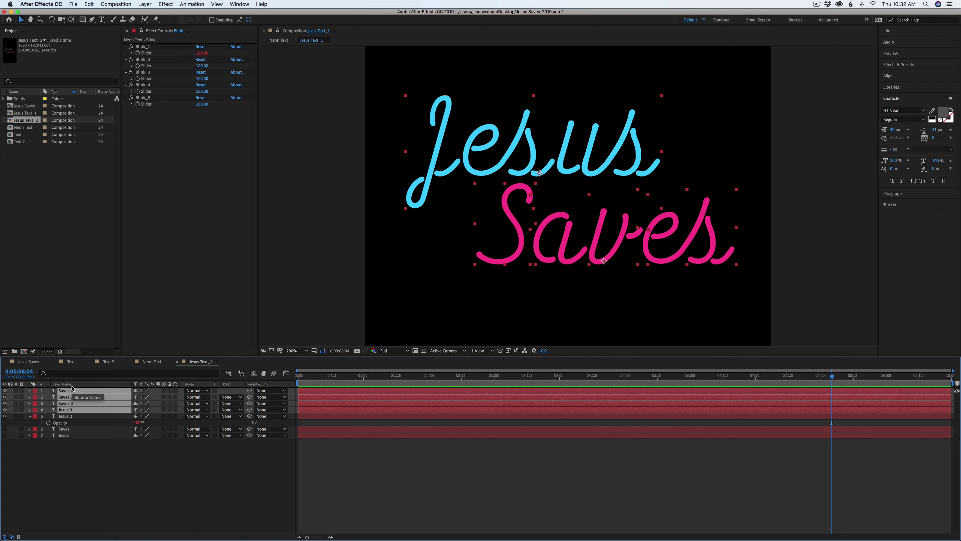
{"action": "key", "text": "t"}
{"action": "left_click", "coordinate": [207, 489]}
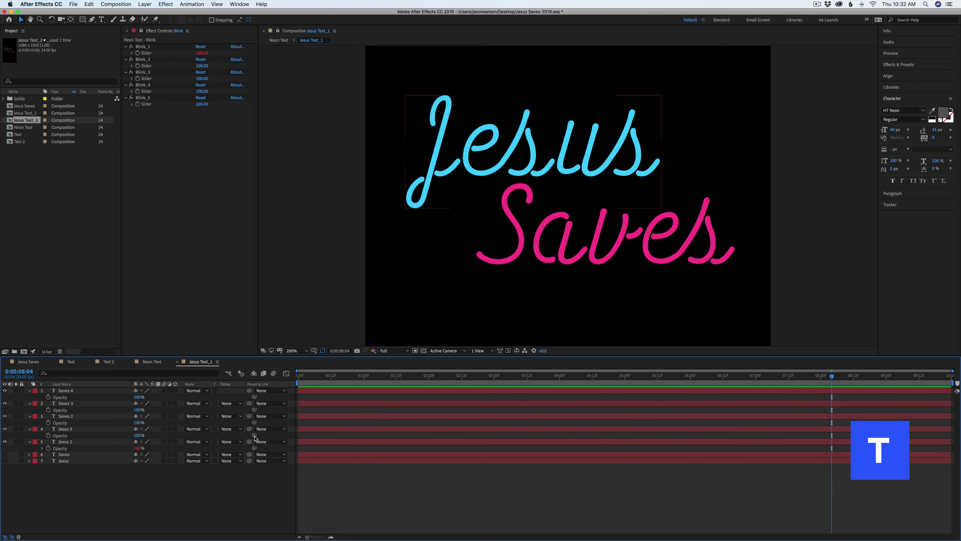
{"action": "left_click_drag", "start_coordinate": [255, 435], "coordinate": [153, 78]}
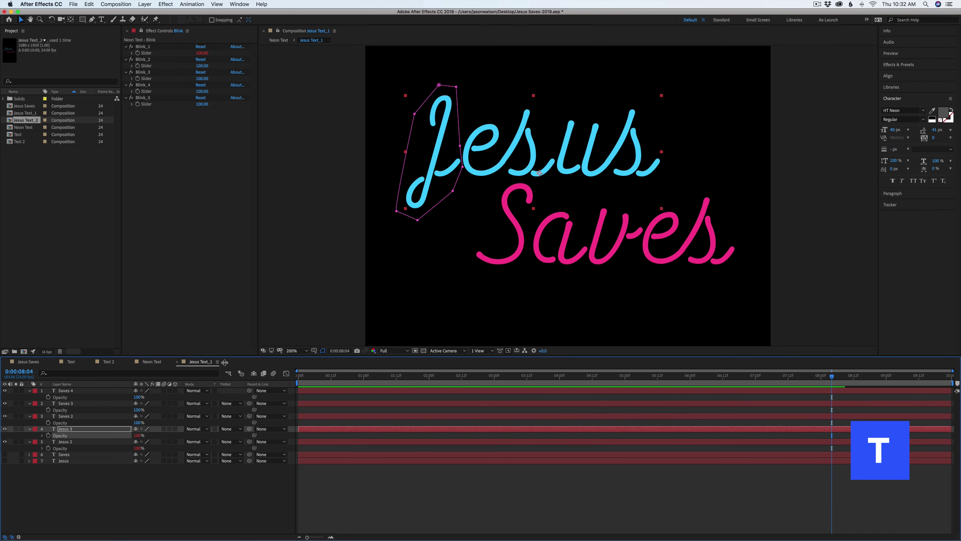
{"action": "left_click_drag", "start_coordinate": [254, 422], "coordinate": [154, 78]}
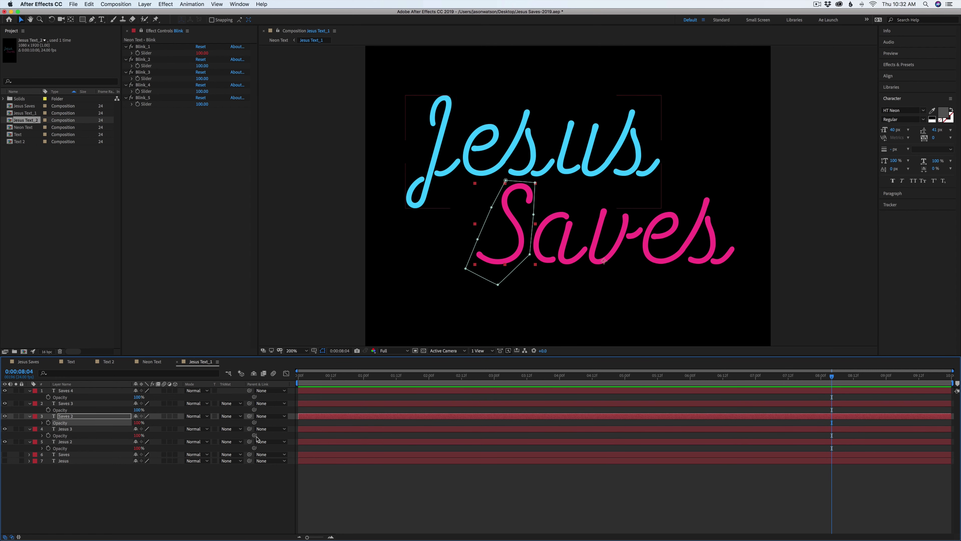
{"action": "left_click_drag", "start_coordinate": [255, 410], "coordinate": [145, 91]}
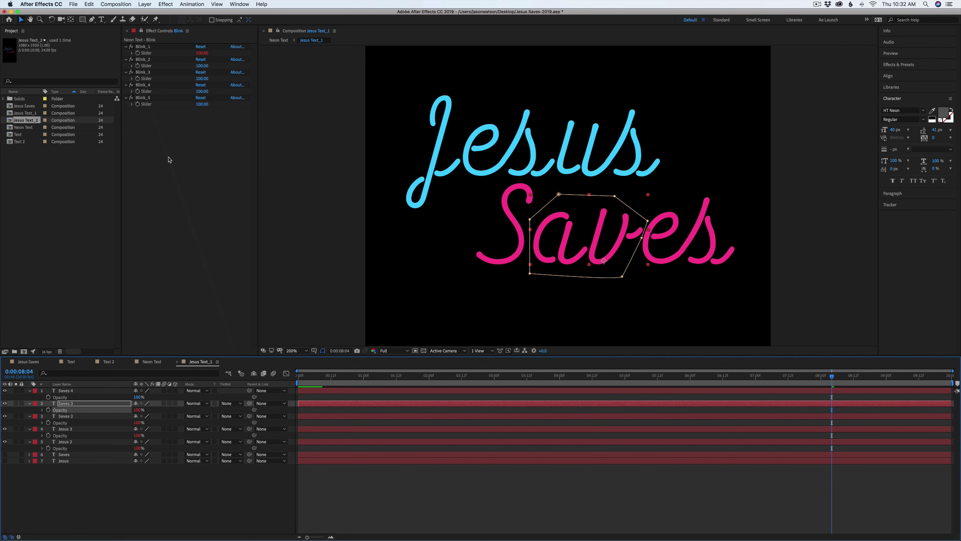
{"action": "left_click_drag", "start_coordinate": [254, 396], "coordinate": [152, 105]}
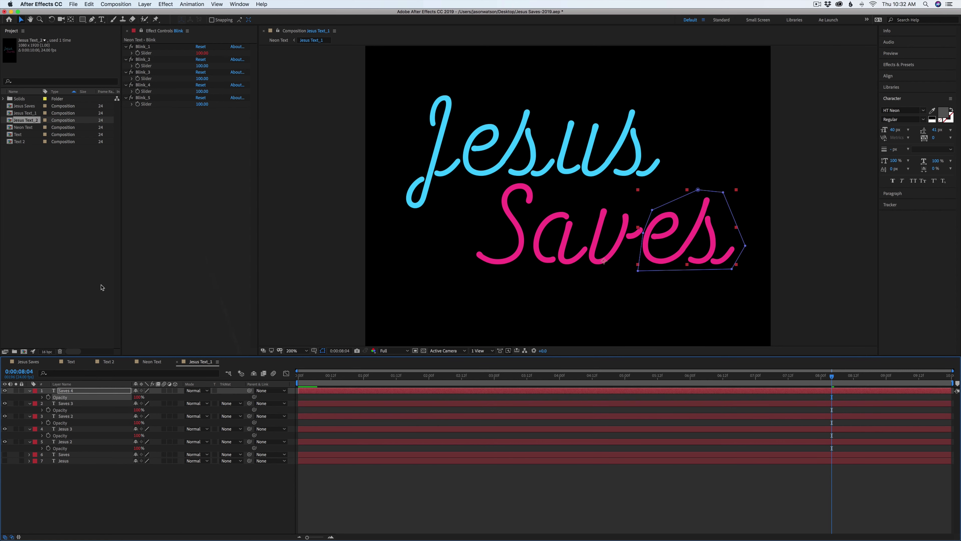
- In Neon Text, copy only the Blink_1 slider's expression and paste it onto Blink_2 through Blink_5
{"action": "left_click", "coordinate": [153, 362]}
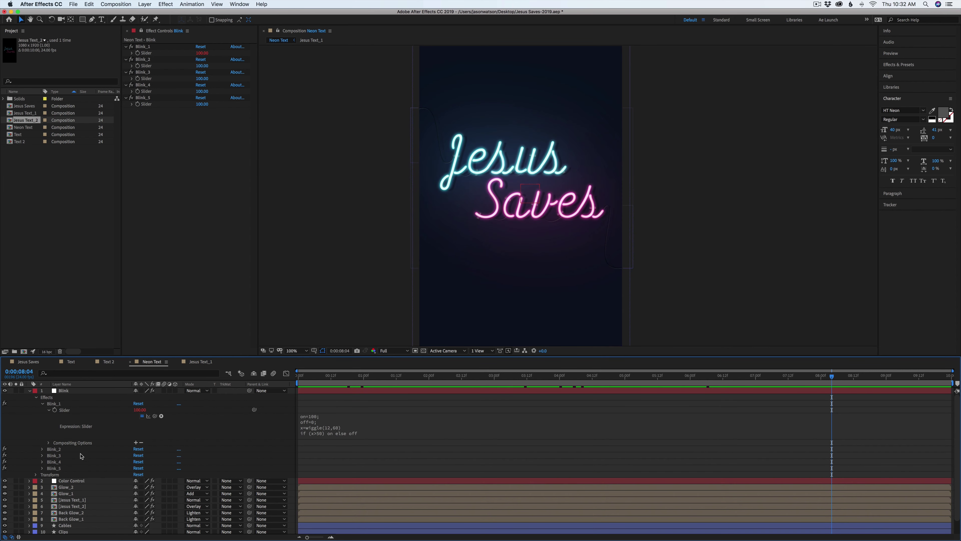
{"action": "left_click", "coordinate": [343, 418]}
{"action": "right_click", "coordinate": [65, 412]}
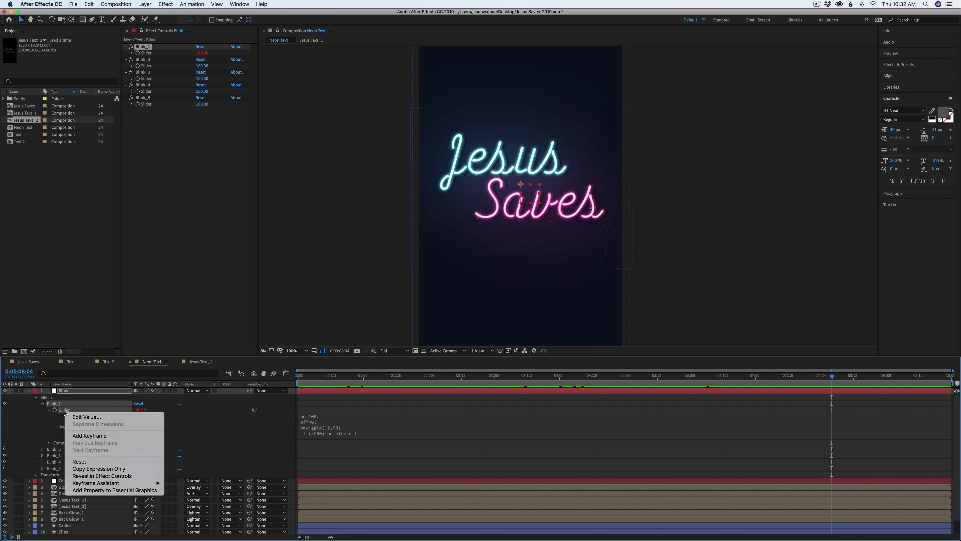
{"action": "left_click", "coordinate": [94, 468]}
{"action": "left_click", "coordinate": [55, 449]}
{"action": "left_click", "coordinate": [57, 468], "text": "shift"}
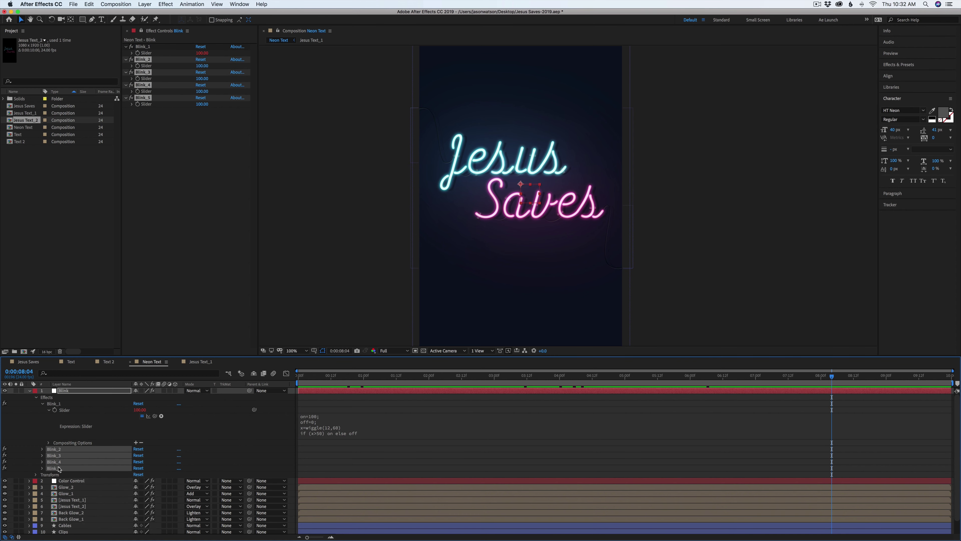
{"action": "key", "text": "super+v"}
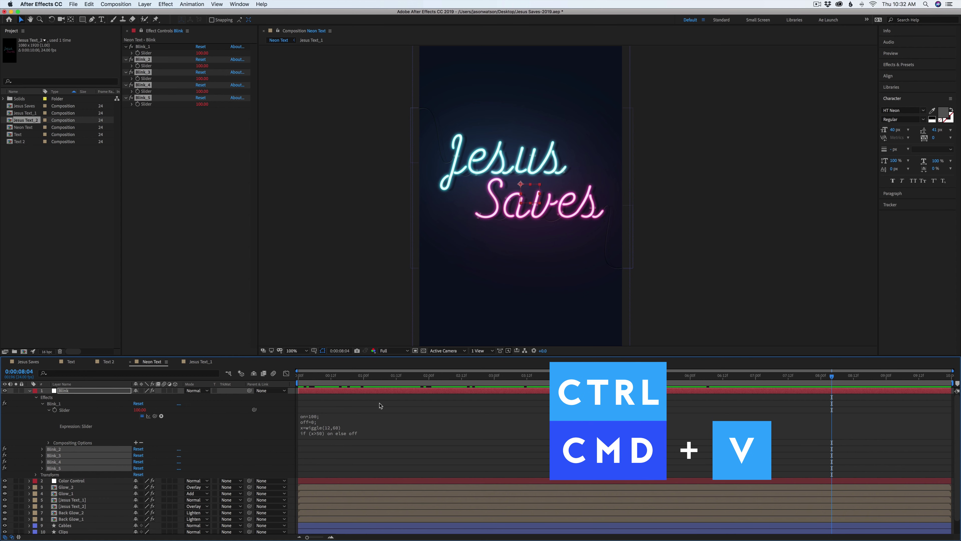
- Play Neon Text from the first frame with only Jesus Text_1 soloed to check the letters' blinking, and unsolo it
{"action": "left_click_drag", "start_coordinate": [384, 377], "coordinate": [90, 408]}
{"action": "left_click", "coordinate": [30, 390]}
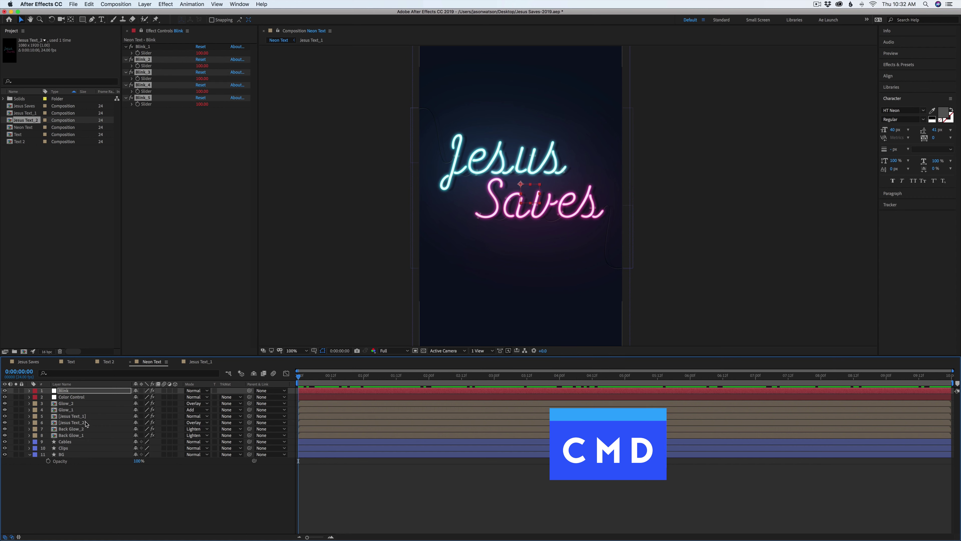
{"action": "left_click", "coordinate": [77, 419]}
{"action": "left_click", "coordinate": [16, 416]}
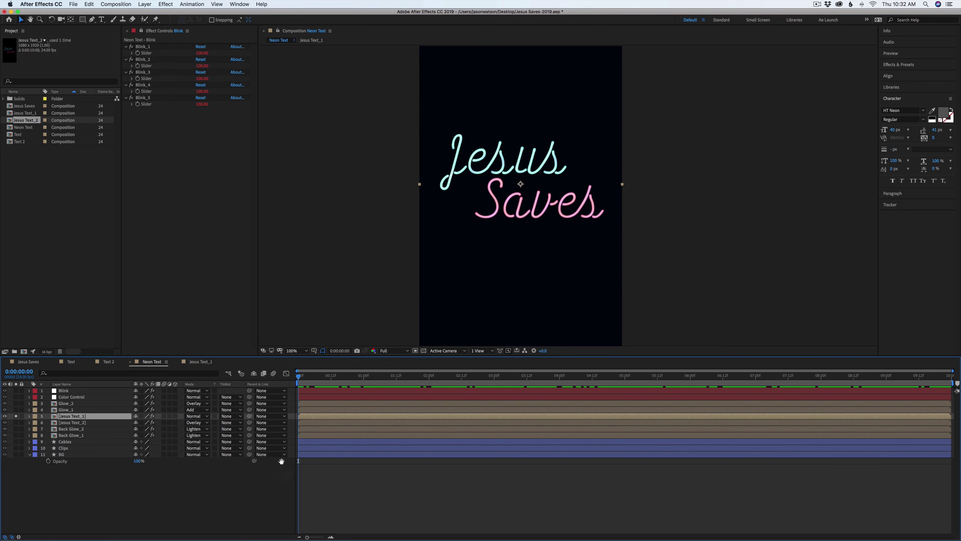
{"action": "key", "text": "space"}
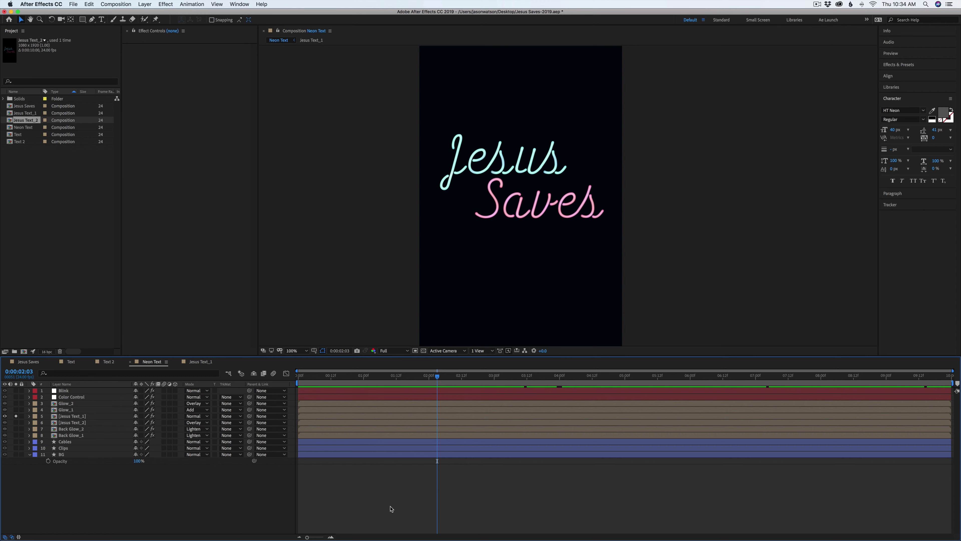
{"action": "left_click", "coordinate": [15, 416]}
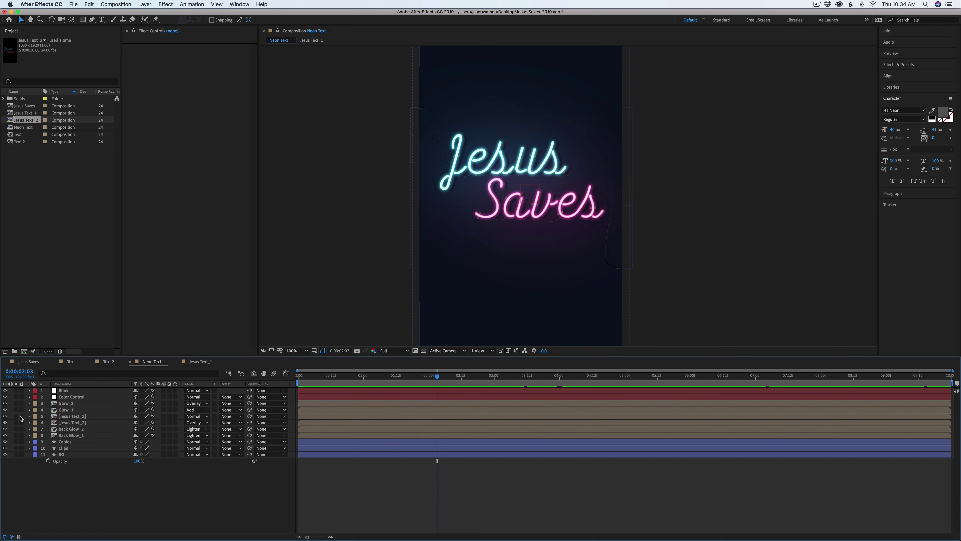
- Duplicate the Glow_2 layer and remove the Gaussian Blur from the copy
{"action": "left_click", "coordinate": [71, 404]}
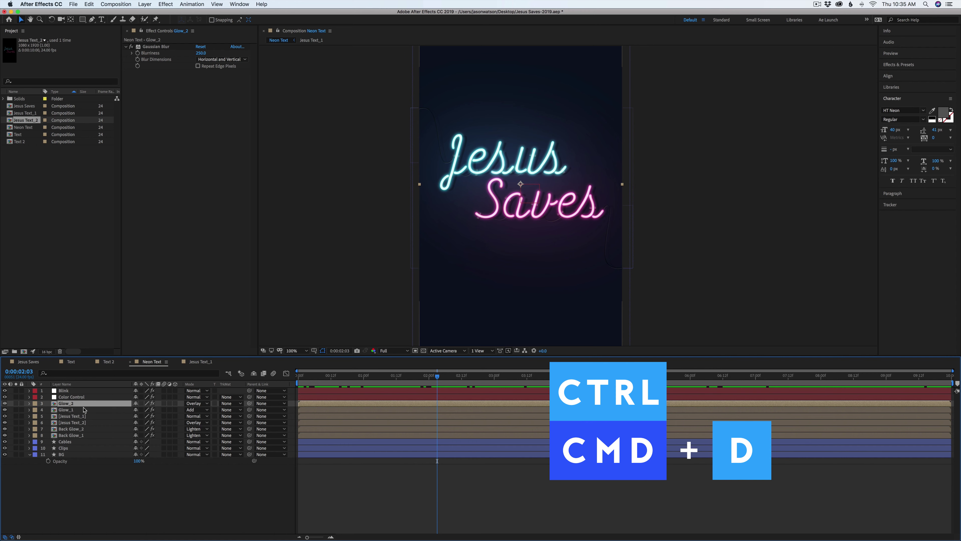
{"action": "key", "text": "super+d"}
{"action": "left_click", "coordinate": [156, 47]}
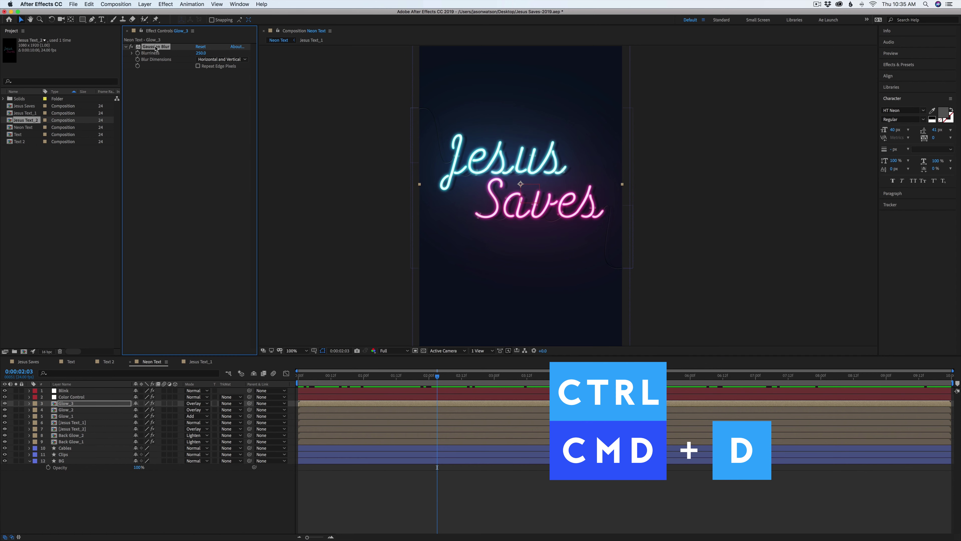
{"action": "key", "text": "Delete"}
- Apply Directional Blur to Glow_3 with Direction 40° and Blur Length 215
{"action": "left_click", "coordinate": [191, 5]}
{"action": "mouse_move", "coordinate": [165, 4]}
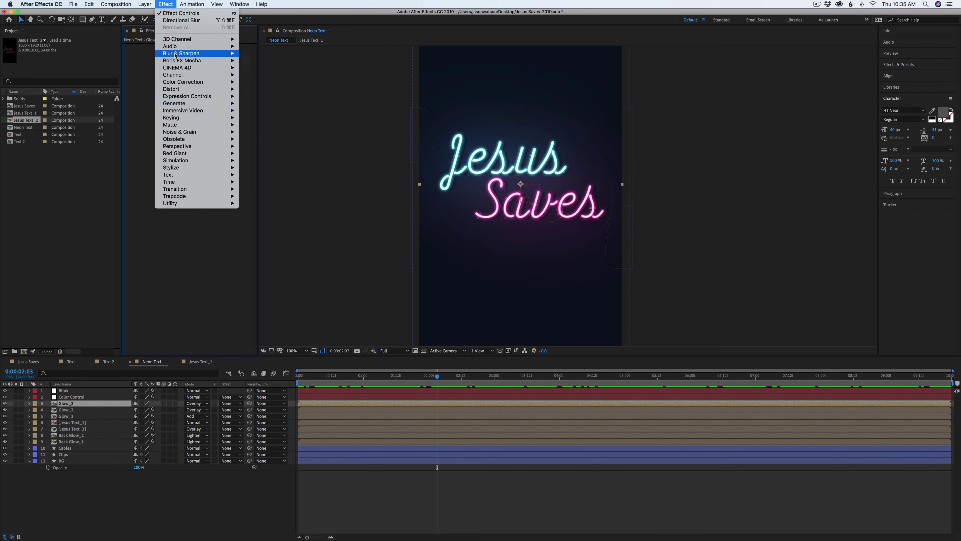
{"action": "mouse_move", "coordinate": [204, 53]}
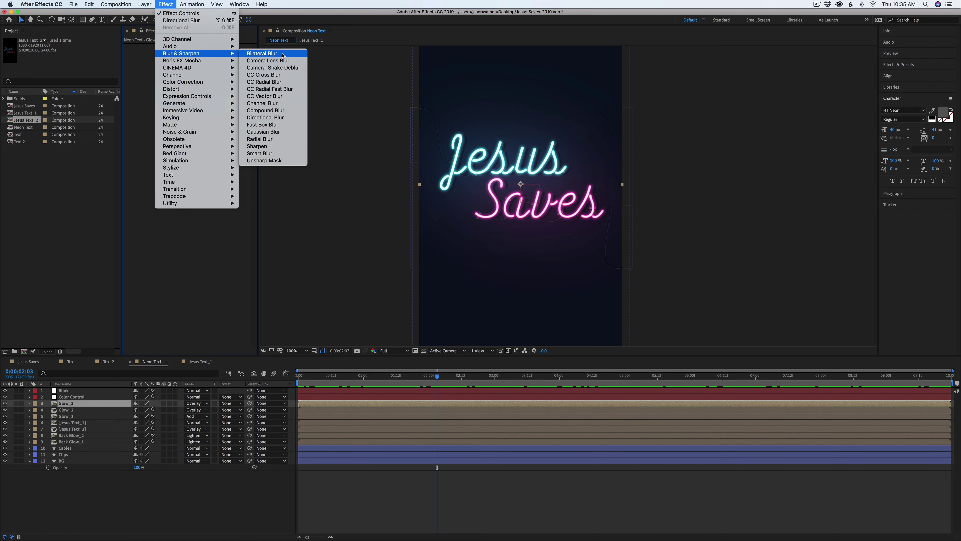
{"action": "left_click", "coordinate": [273, 118]}
{"action": "left_click_drag", "start_coordinate": [209, 60], "coordinate": [207, 55]}
{"action": "left_click", "coordinate": [199, 74]}
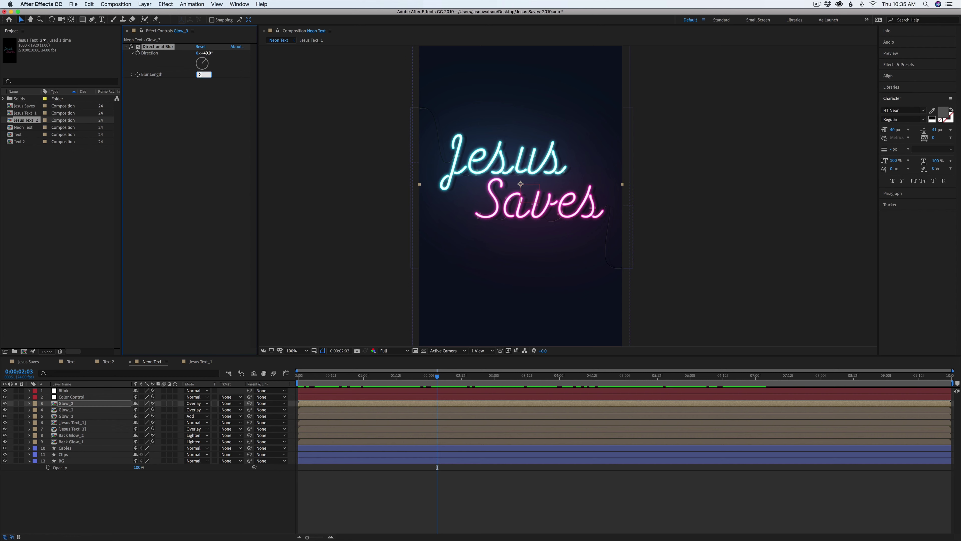
{"action": "type", "text": "215"}
{"action": "key", "text": "Return"}
- Duplicate the Directional Blur effect on the Glow_3 layer
{"action": "left_click", "coordinate": [102, 405]}
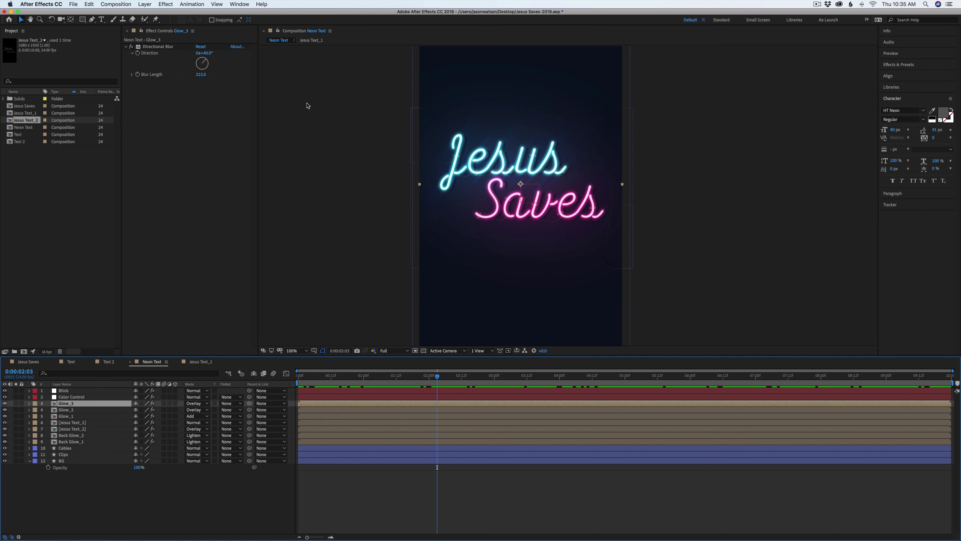
{"action": "left_click", "coordinate": [165, 47]}
{"action": "key", "text": "super+d"}
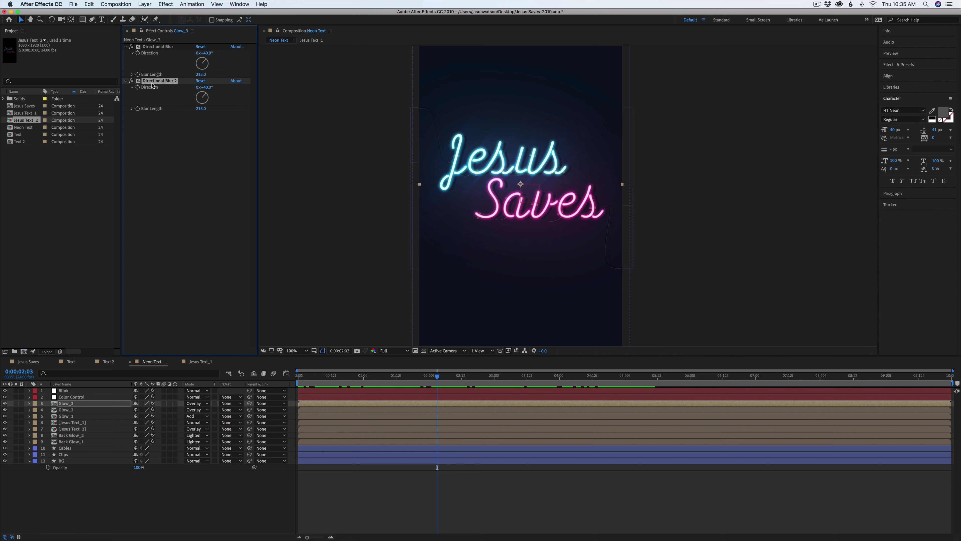
{"action": "left_click", "coordinate": [166, 130]}
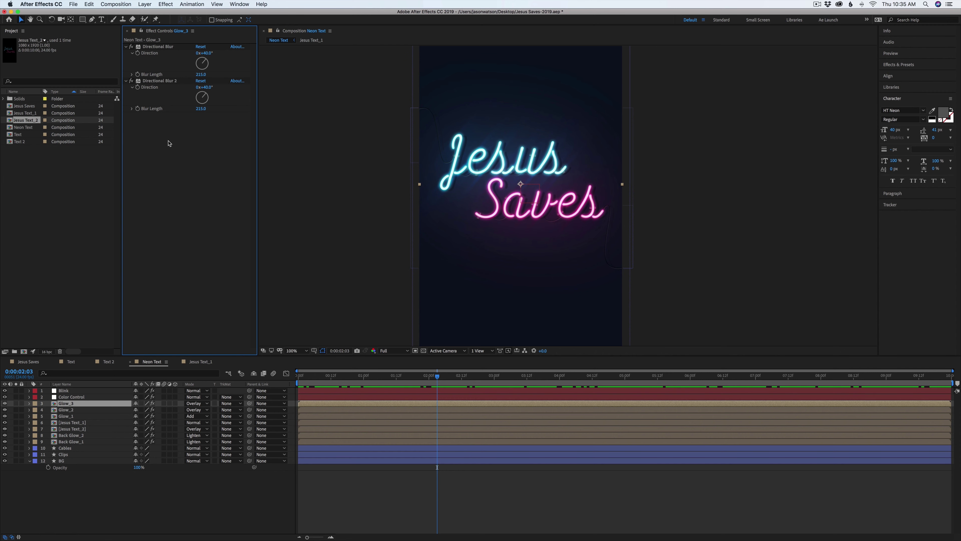
- Add a Sharpen effect with Sharpen Amount 775 to Glow_3, and duplicate the layer
{"action": "left_click", "coordinate": [166, 3]}
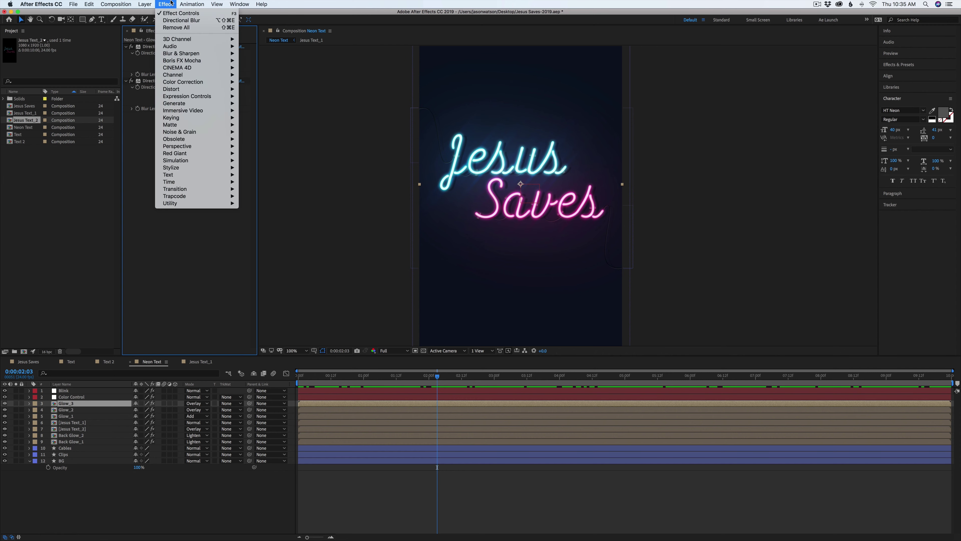
{"action": "mouse_move", "coordinate": [175, 90]}
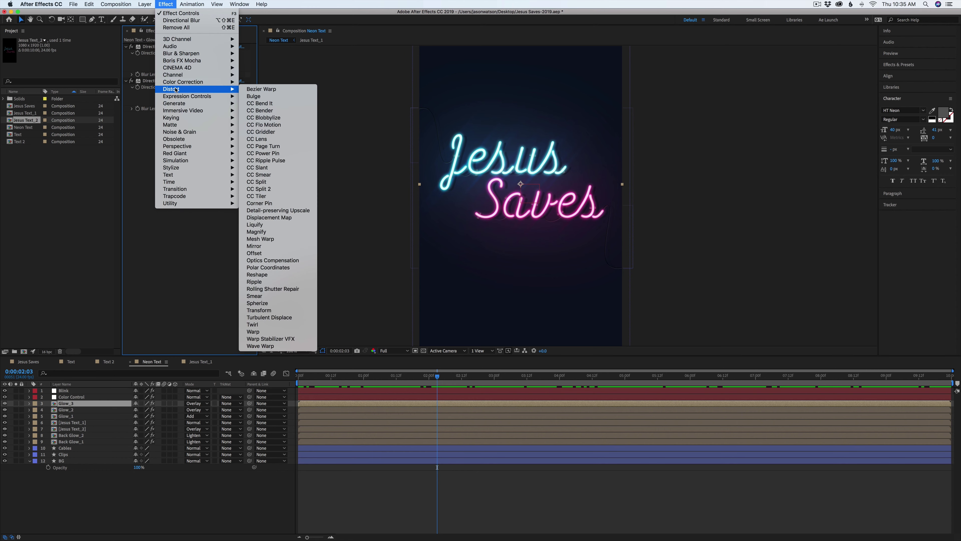
{"action": "mouse_move", "coordinate": [186, 53]}
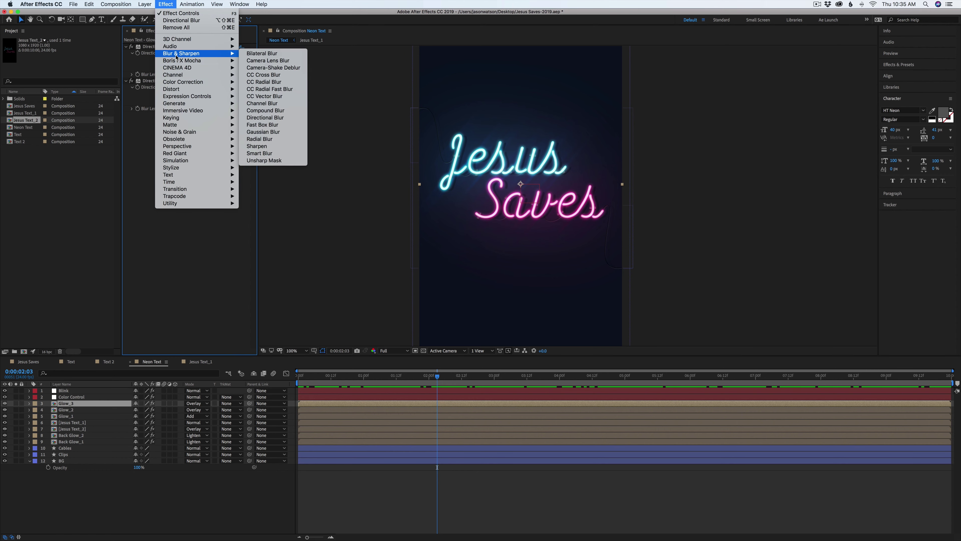
{"action": "left_click", "coordinate": [263, 149]}
{"action": "left_click", "coordinate": [197, 121]}
{"action": "type", "text": "17"}
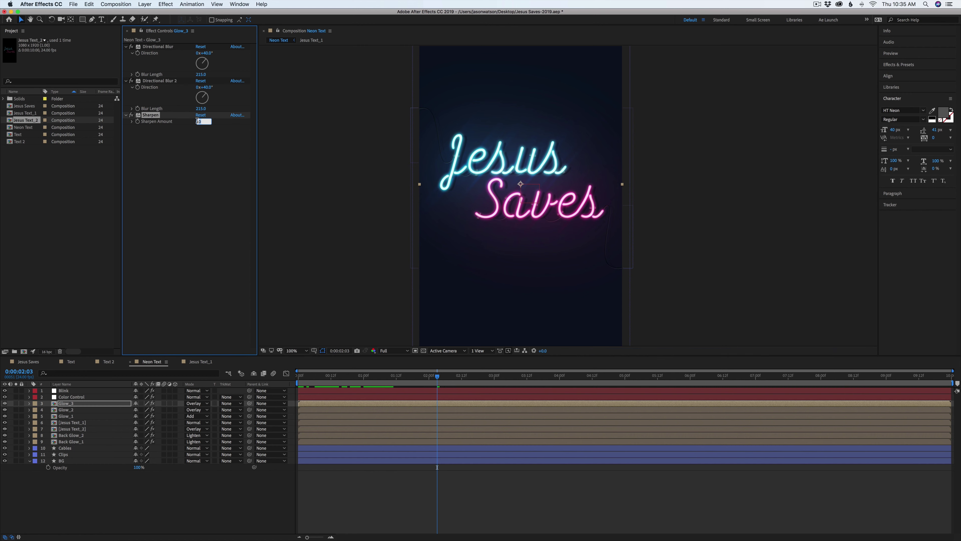
{"action": "type", "text": "5"}
{"action": "key", "text": "Return"}
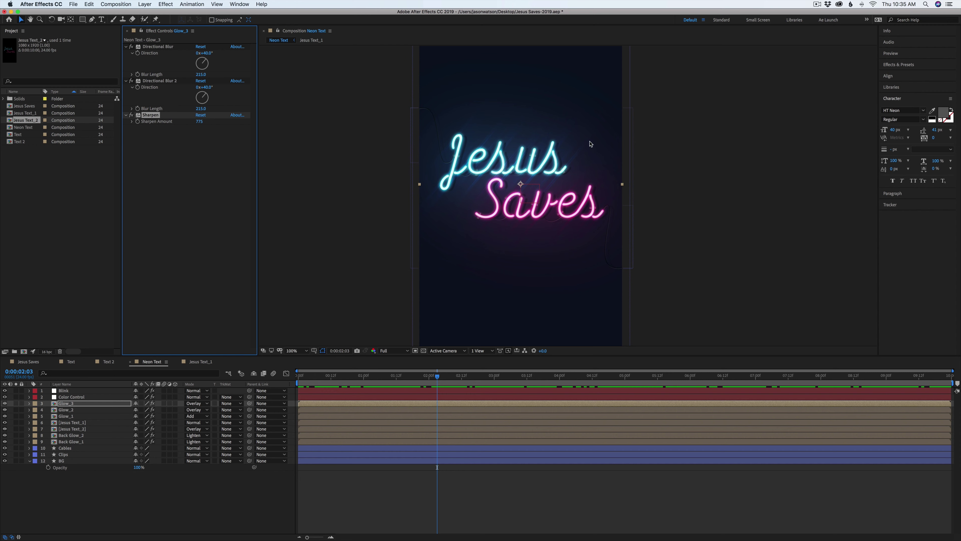
{"action": "left_click", "coordinate": [63, 404]}
{"action": "key", "text": "super+d"}
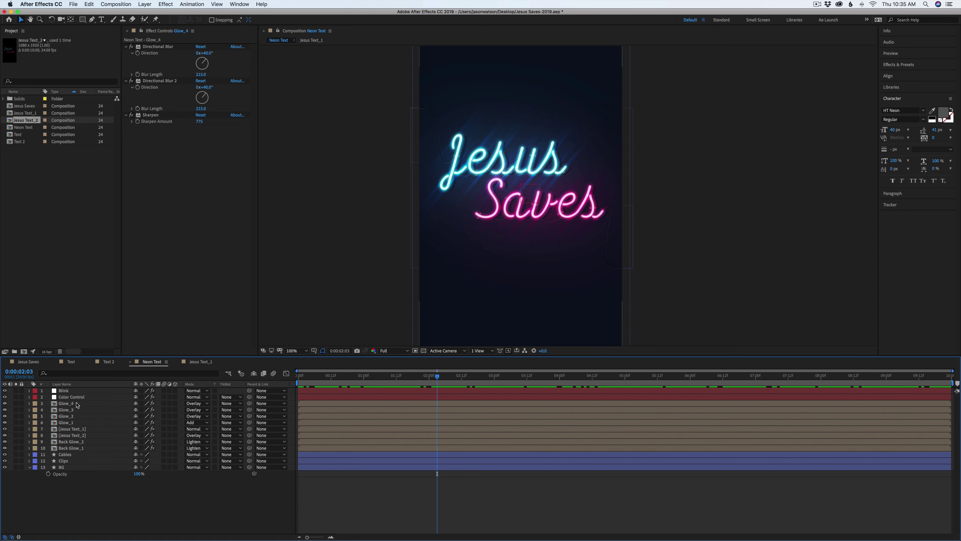
{"action": "left_click", "coordinate": [74, 429]}
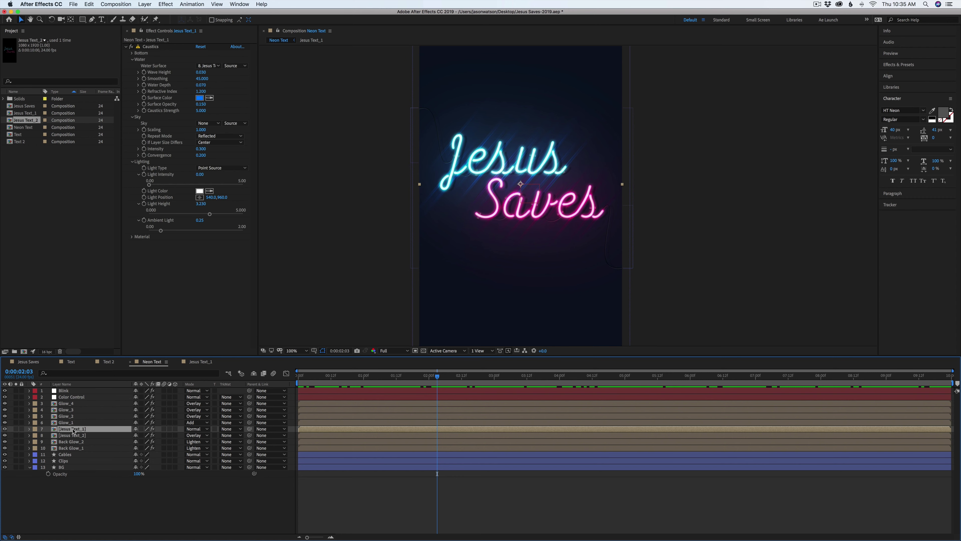
{"action": "left_click", "coordinate": [16, 429]}
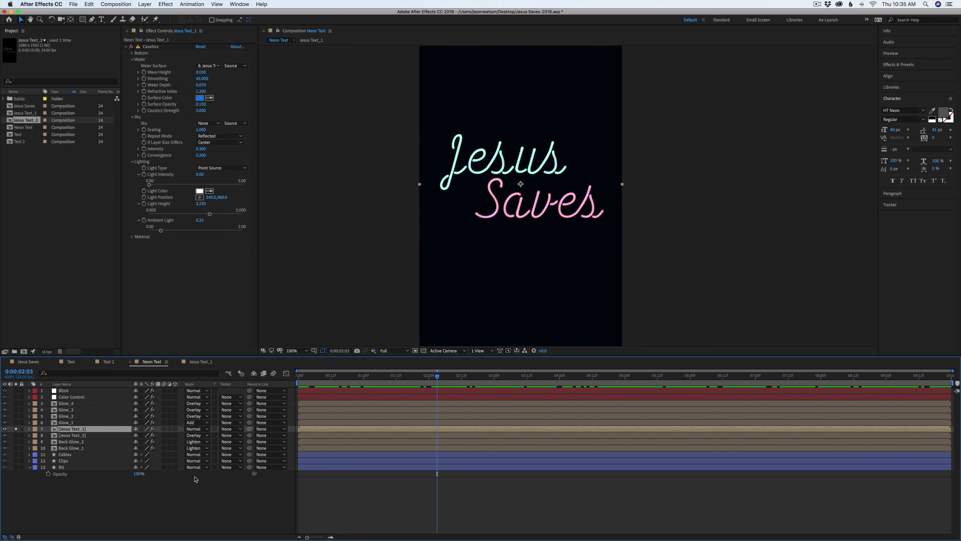
{"action": "left_click", "coordinate": [264, 494]}
{"action": "left_click", "coordinate": [15, 429]}
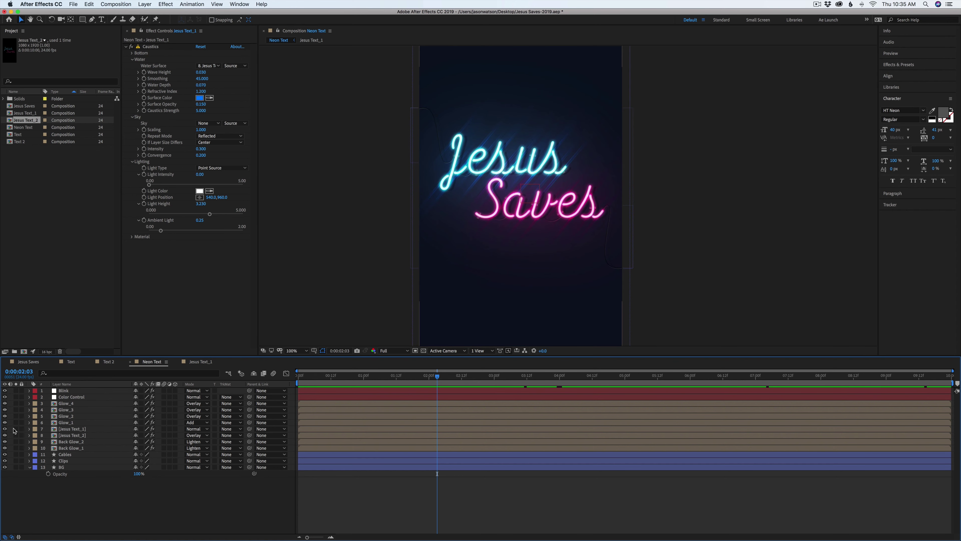
- Solo the BG layer and create a black 1080 × 1920 px solid named Fog
{"action": "left_click", "coordinate": [16, 467]}
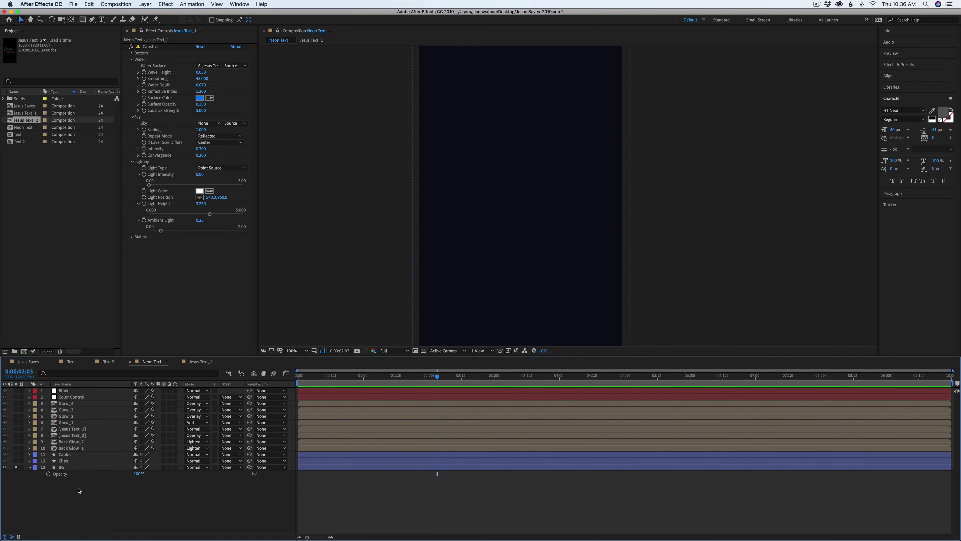
{"action": "key", "text": "super+y"}
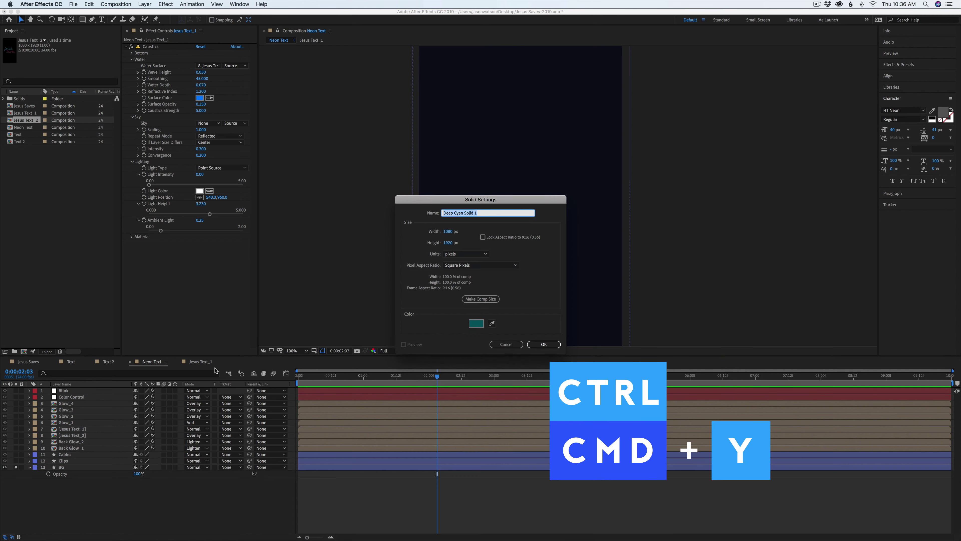
{"action": "type", "text": "Fog"}
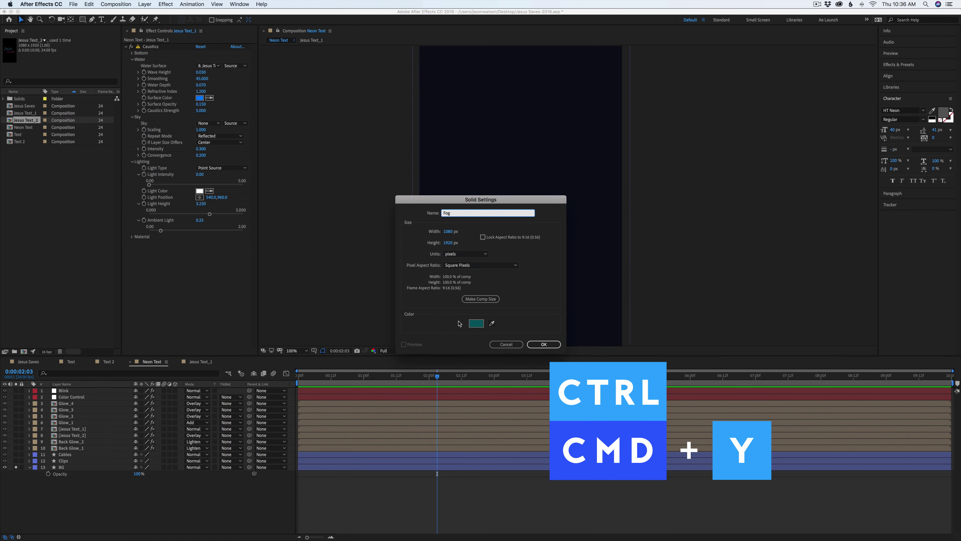
{"action": "left_click", "coordinate": [476, 323]}
{"action": "left_click_drag", "start_coordinate": [431, 409], "coordinate": [393, 455]}
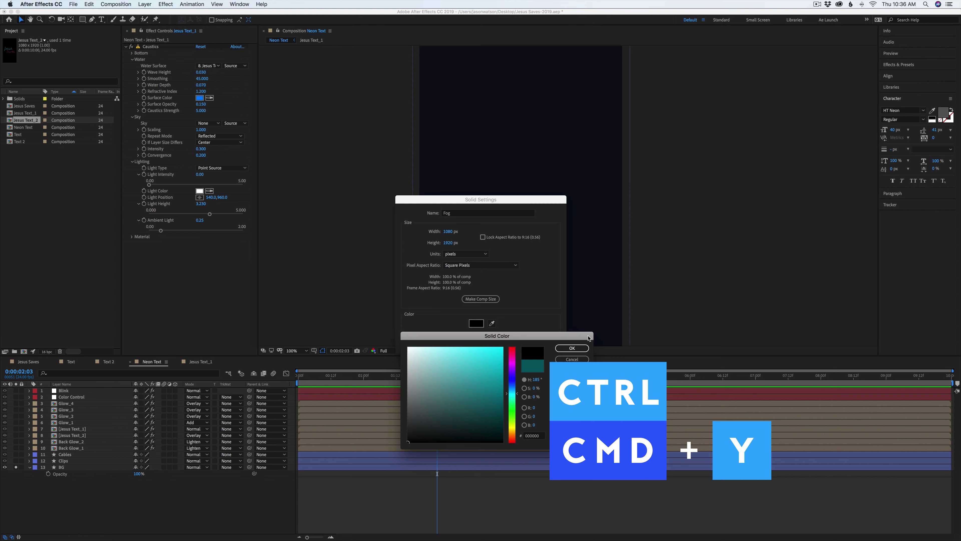
{"action": "left_click", "coordinate": [579, 347]}
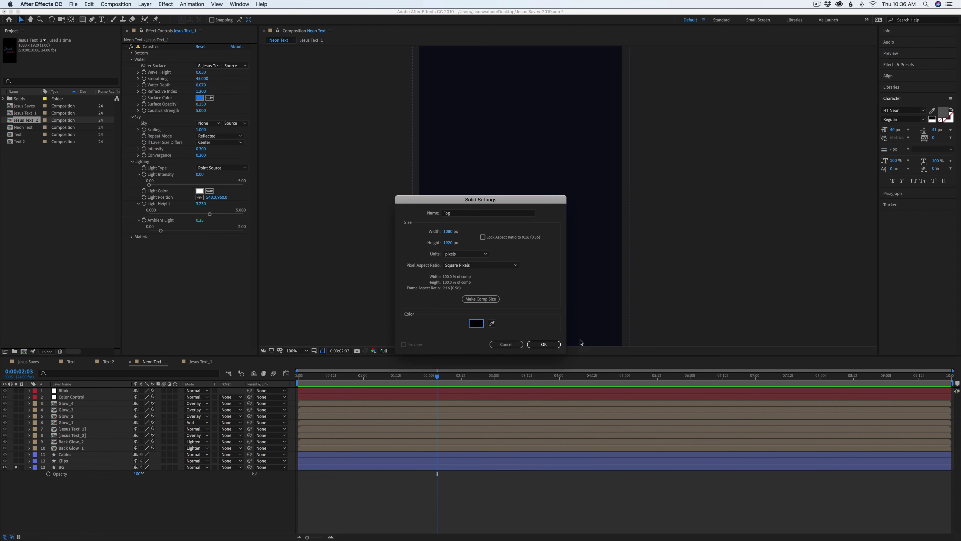
{"action": "left_click", "coordinate": [544, 343]}
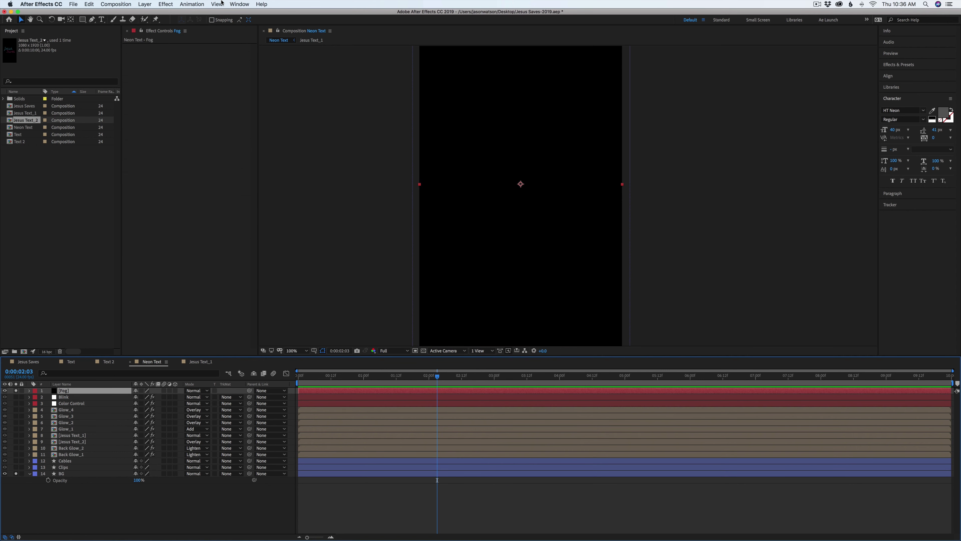
- Apply Fractal Noise to the Fog layer and set its Fractal Type to Dynamic Progressive
{"action": "left_click", "coordinate": [165, 5]}
{"action": "mouse_move", "coordinate": [204, 132]}
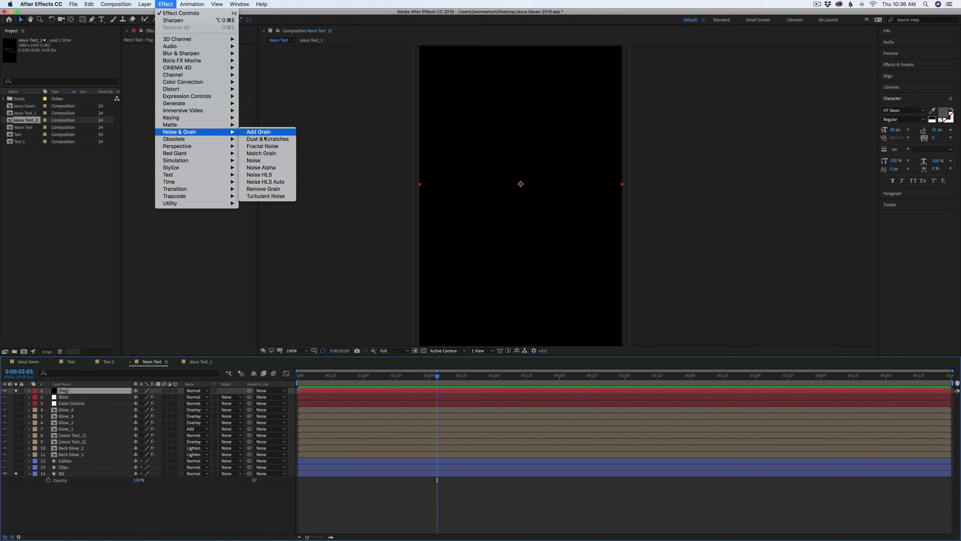
{"action": "left_click", "coordinate": [268, 146]}
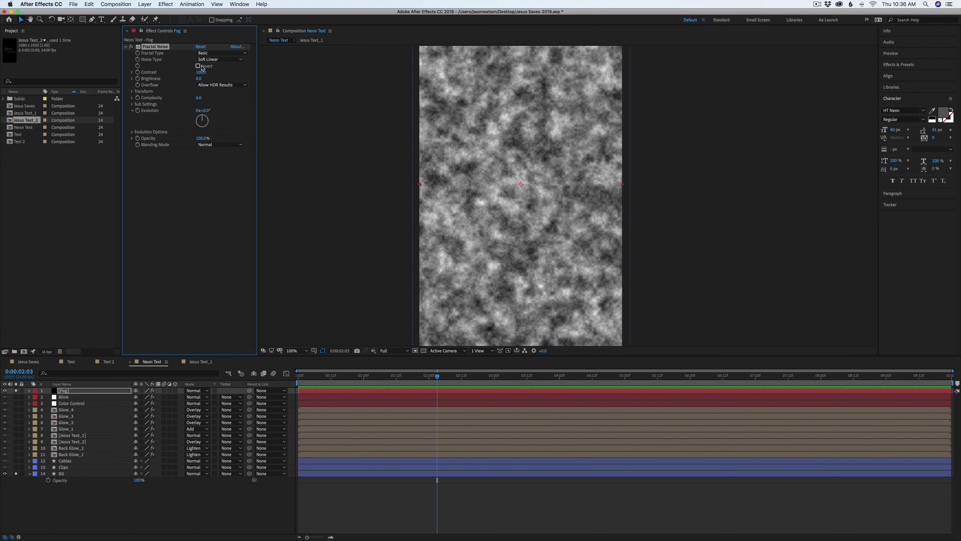
{"action": "left_click", "coordinate": [208, 53]}
{"action": "left_click", "coordinate": [211, 105]}
- Set the Fractal Noise Contrast to 132, Brightness to -24, Scale to 165 and Sub Rotation to 120°
{"action": "left_click_drag", "start_coordinate": [201, 73], "coordinate": [223, 111]}
{"action": "left_click", "coordinate": [132, 92]}
{"action": "left_click", "coordinate": [138, 110]}
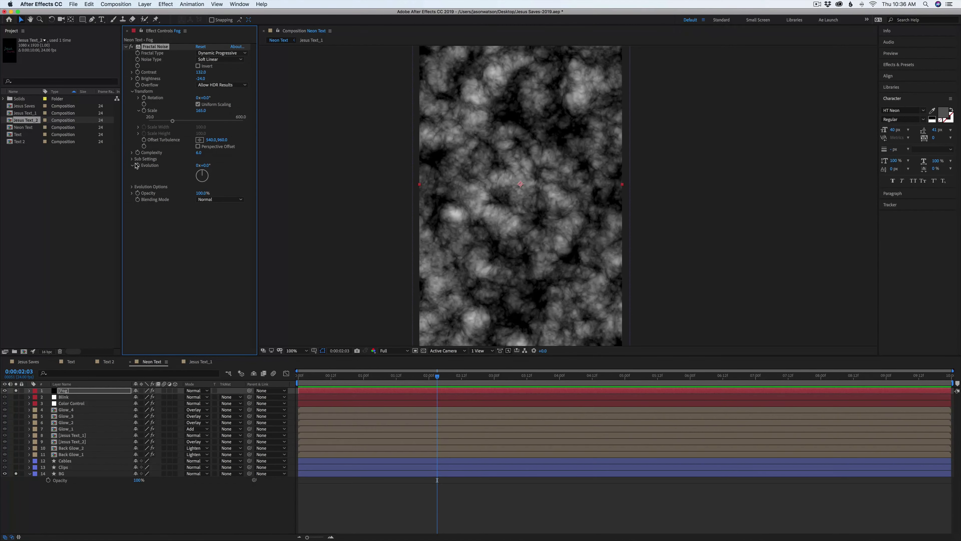
{"action": "left_click", "coordinate": [132, 160]}
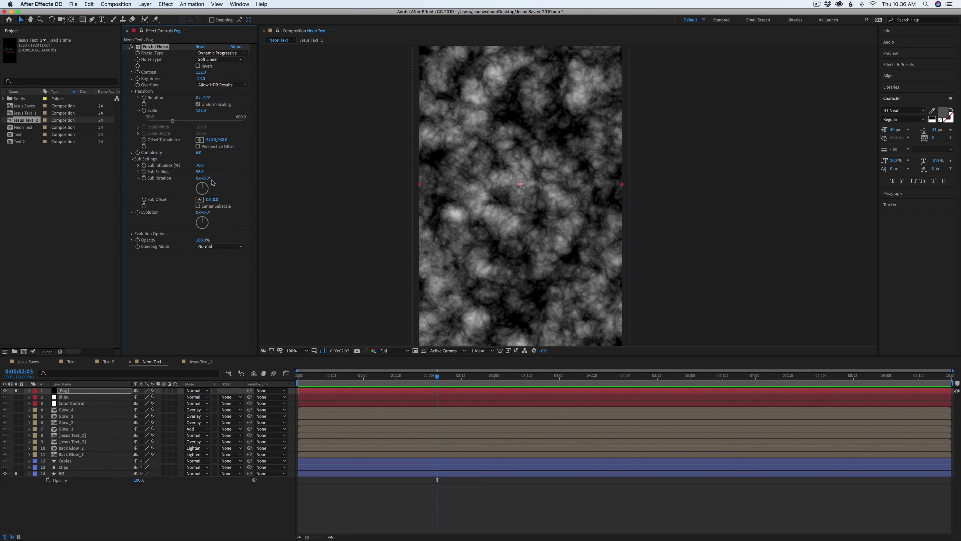
{"action": "left_click_drag", "start_coordinate": [208, 179], "coordinate": [251, 178]}
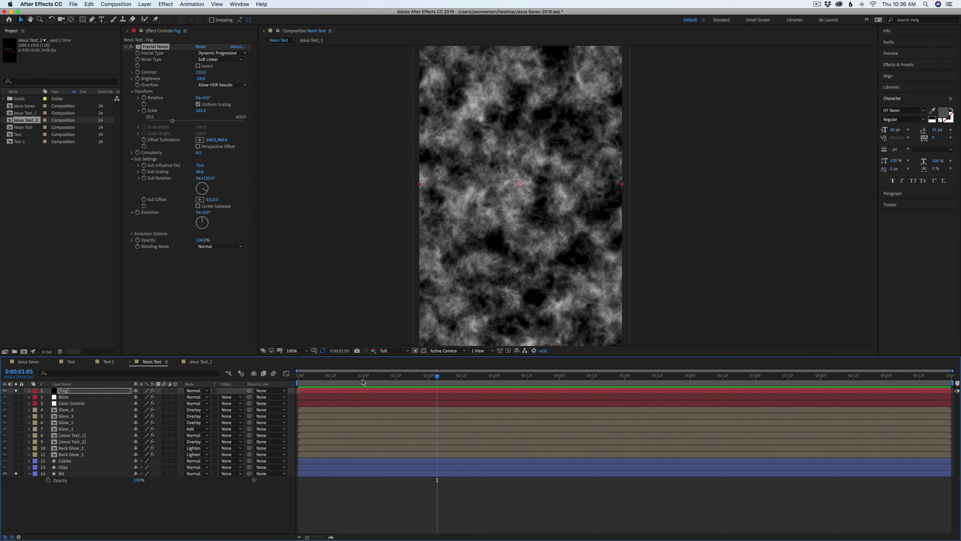
- Keyframe Offset Turbulence and Evolution at the first frame, shift the Fog layer two seconds earlier and extend it to the composition's end
{"action": "key", "text": "Home"}
{"action": "left_click", "coordinate": [140, 214]}
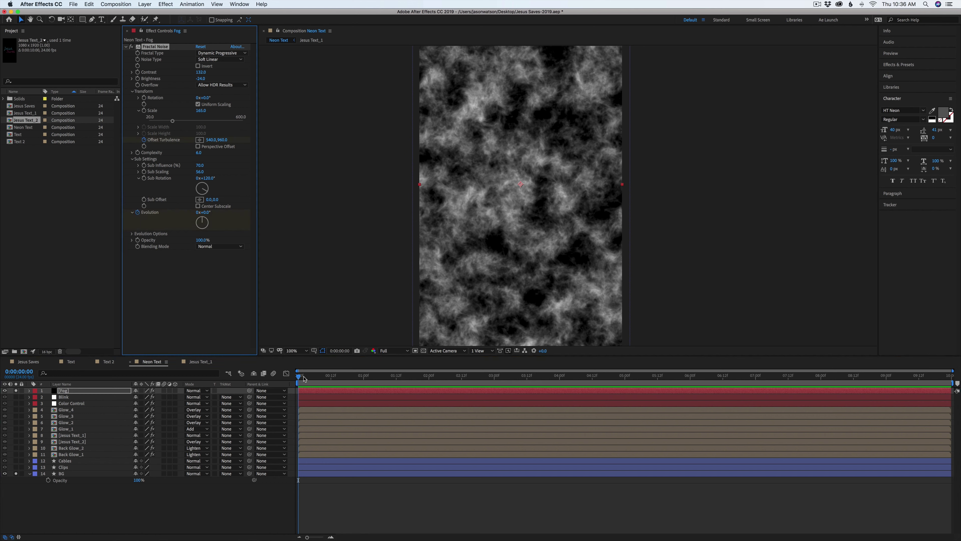
{"action": "left_click_drag", "start_coordinate": [304, 379], "coordinate": [430, 384]}
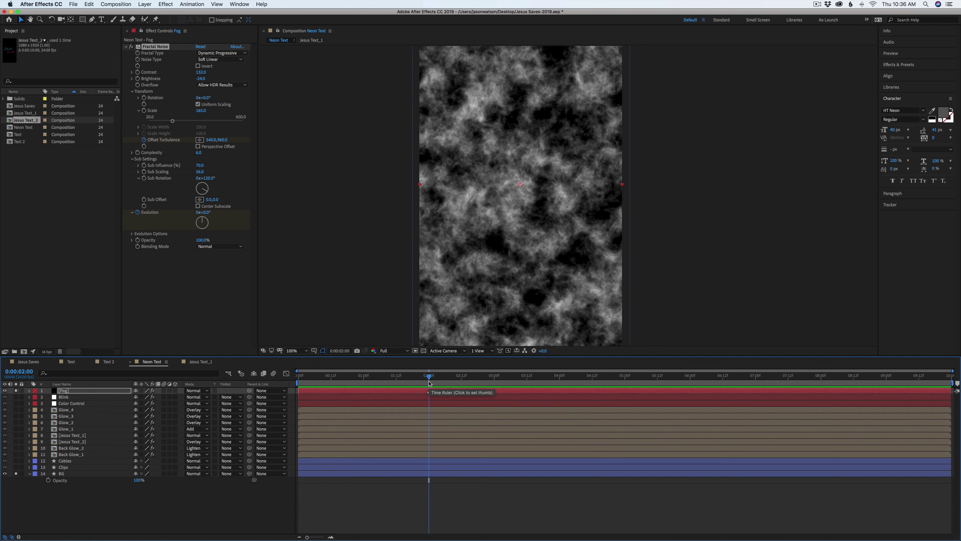
{"action": "left_click_drag", "start_coordinate": [470, 393], "coordinate": [344, 396]}
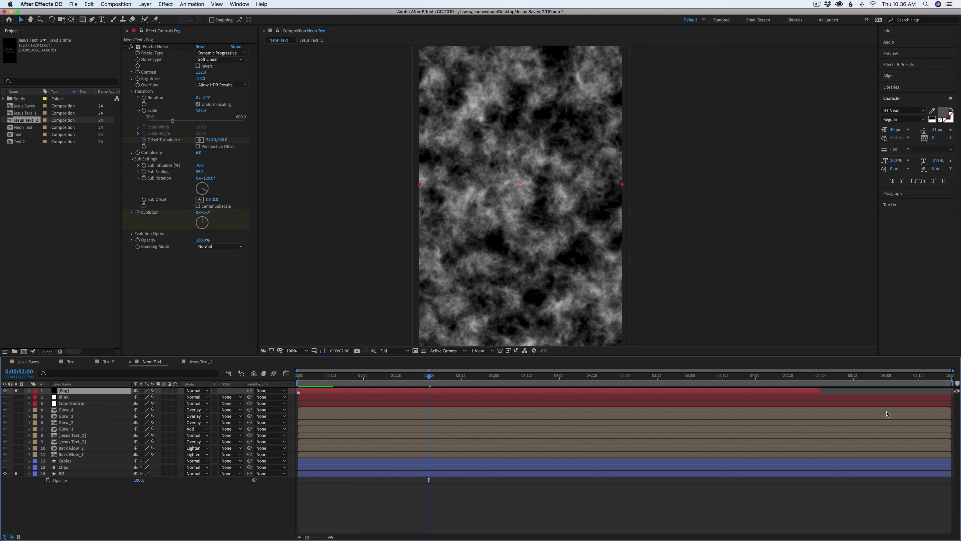
{"action": "left_click_drag", "start_coordinate": [821, 392], "coordinate": [945, 392]}
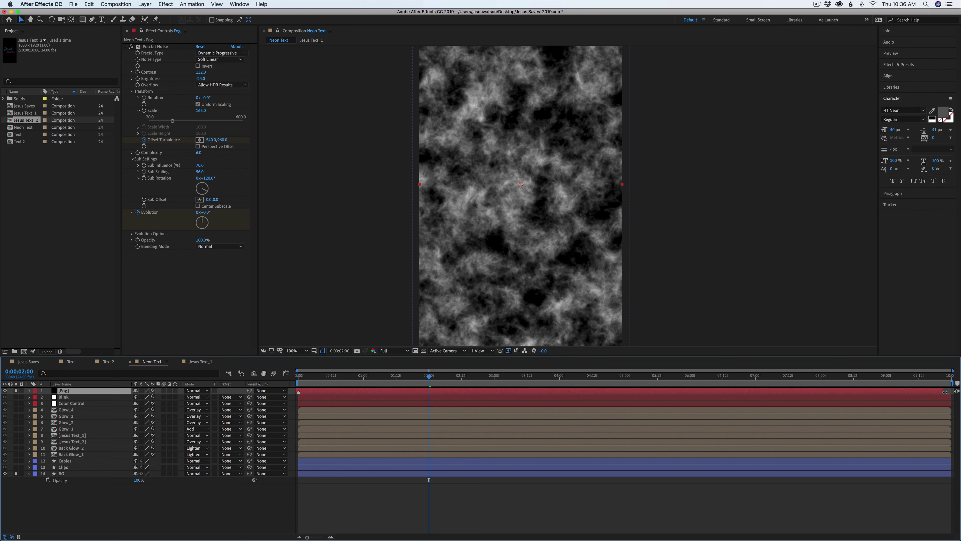
- At 0:00:09:23, keyframe the Fog layer's Evolution at 2 revolutions and Offset Turbulence at 540, 880
{"action": "left_click_drag", "start_coordinate": [883, 377], "coordinate": [949, 376]}
{"action": "left_click", "coordinate": [197, 212]}
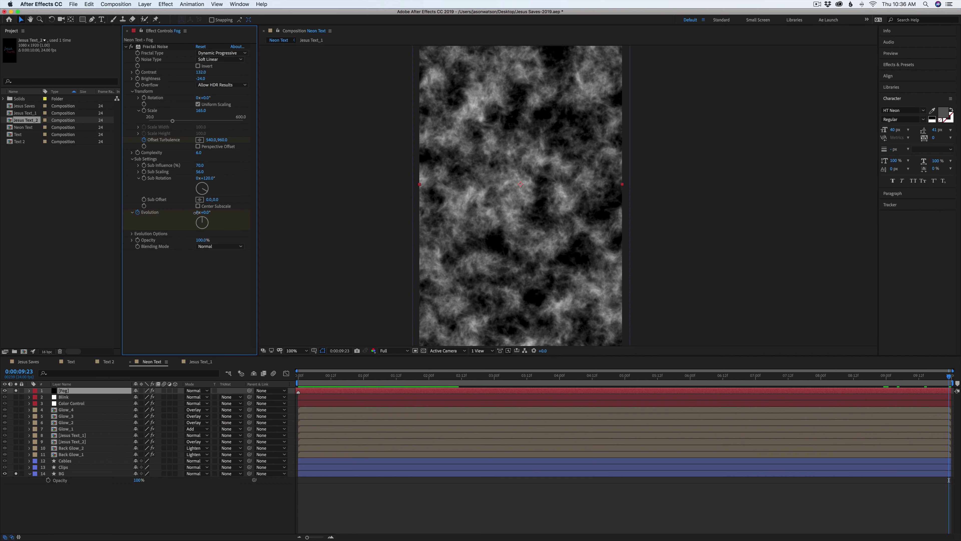
{"action": "left_click", "coordinate": [197, 213]}
{"action": "type", "text": "2"}
{"action": "key", "text": "Return"}
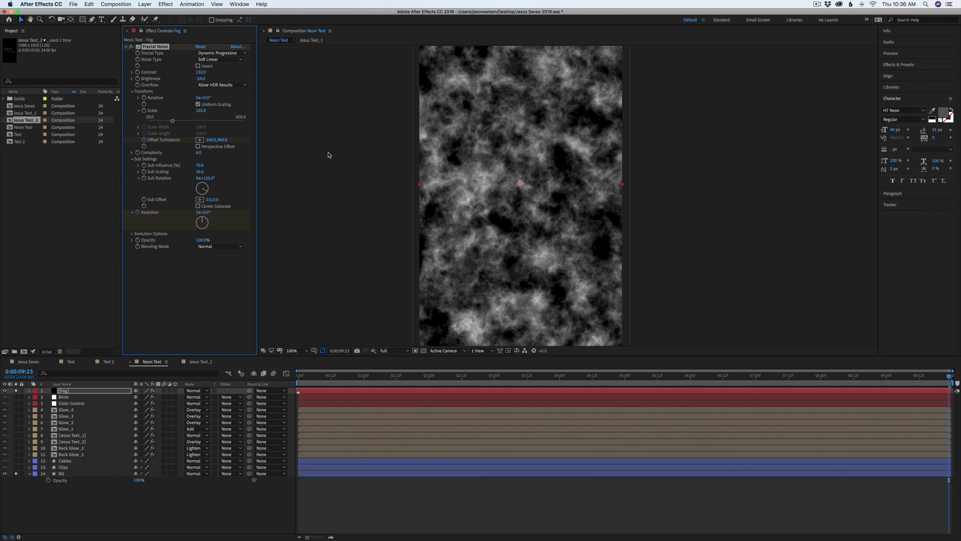
{"action": "left_click_drag", "start_coordinate": [220, 140], "coordinate": [224, 139]}
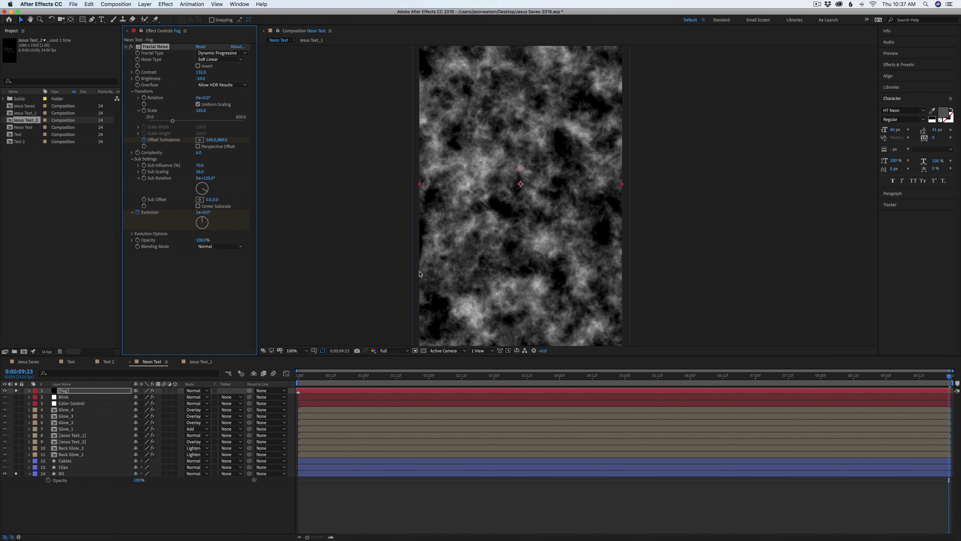
- Set the project colour depth to 8 bpc and preview the fog animation from the start
{"action": "left_click", "coordinate": [47, 352]}
{"action": "key", "text": "Home"}
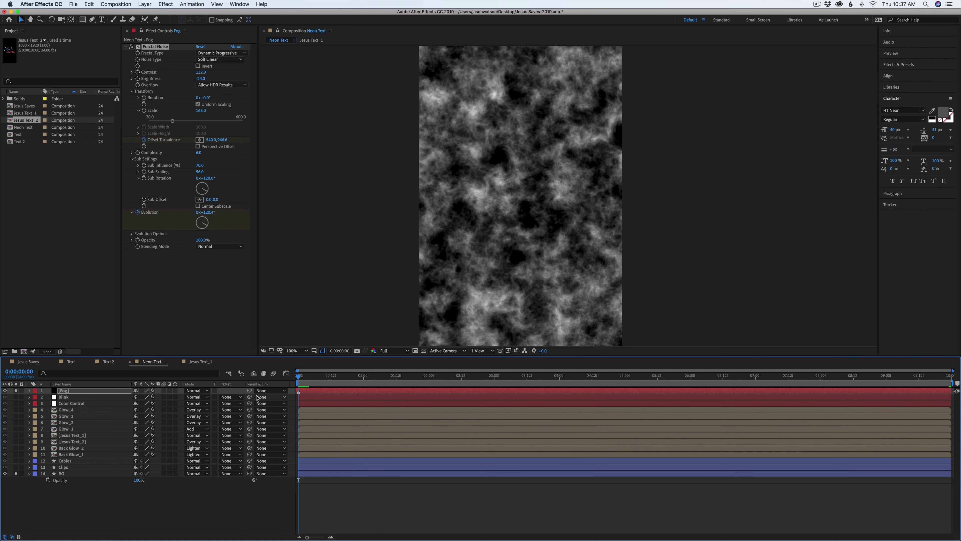
{"action": "key", "text": "space"}
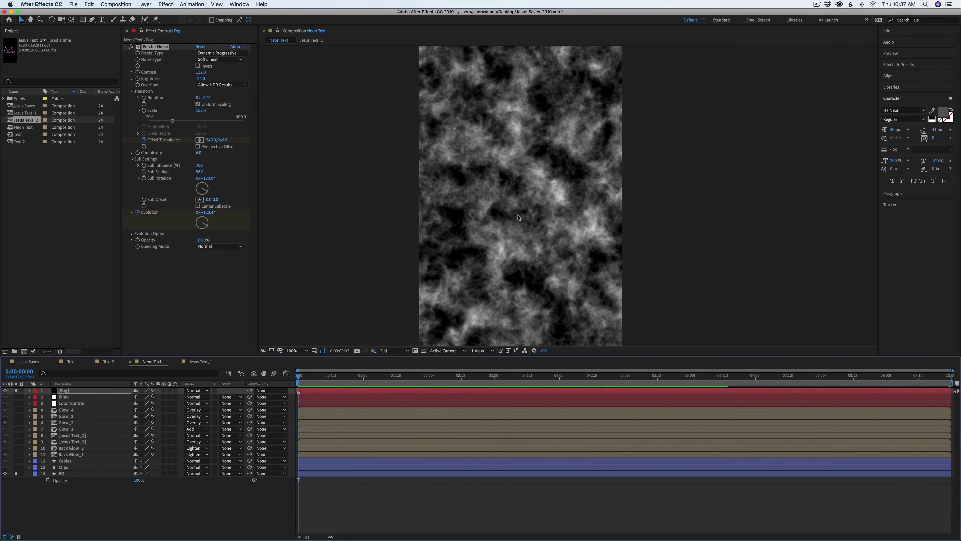
- Set the Fog layer's Opacity to 30%
{"action": "left_click", "coordinate": [319, 393]}
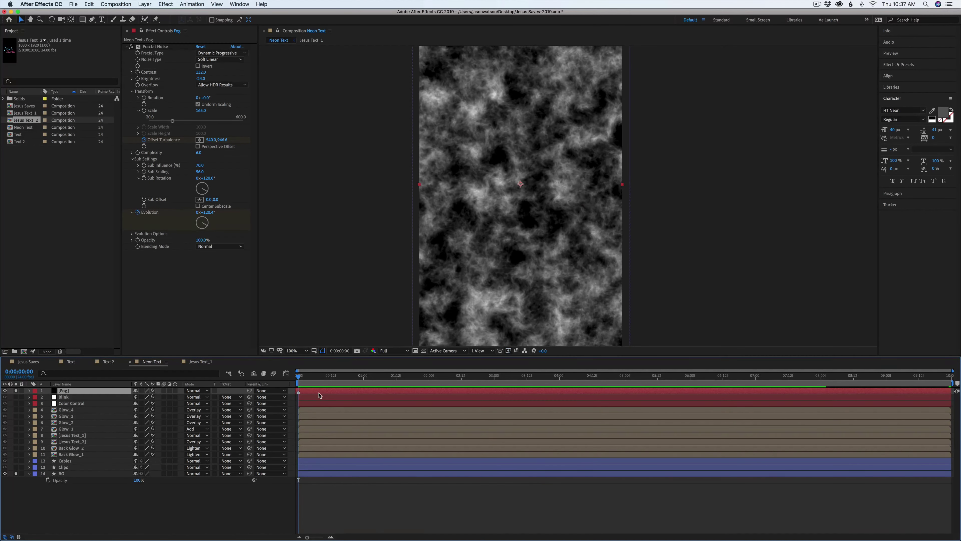
{"action": "key", "text": "t"}
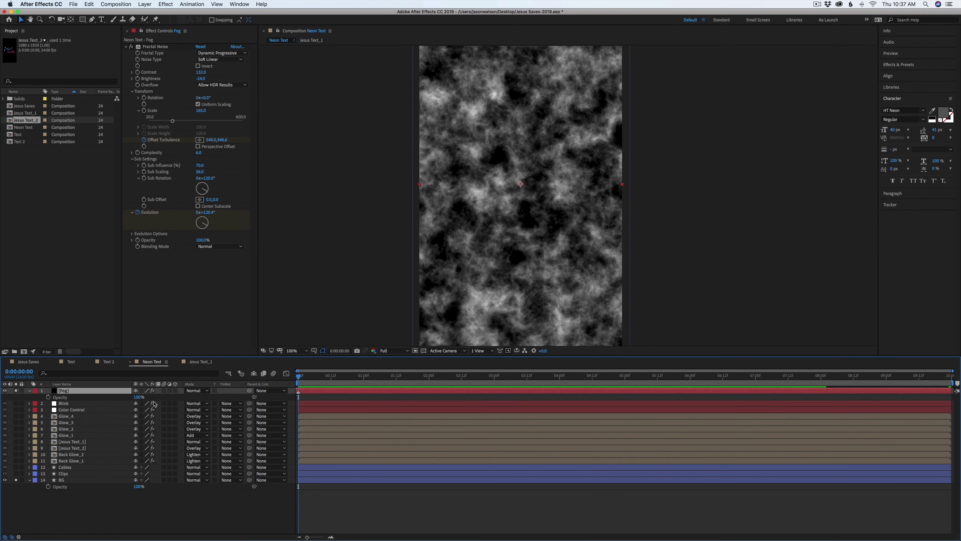
{"action": "left_click", "coordinate": [140, 397]}
{"action": "type", "text": "30"}
{"action": "key", "text": "Return"}
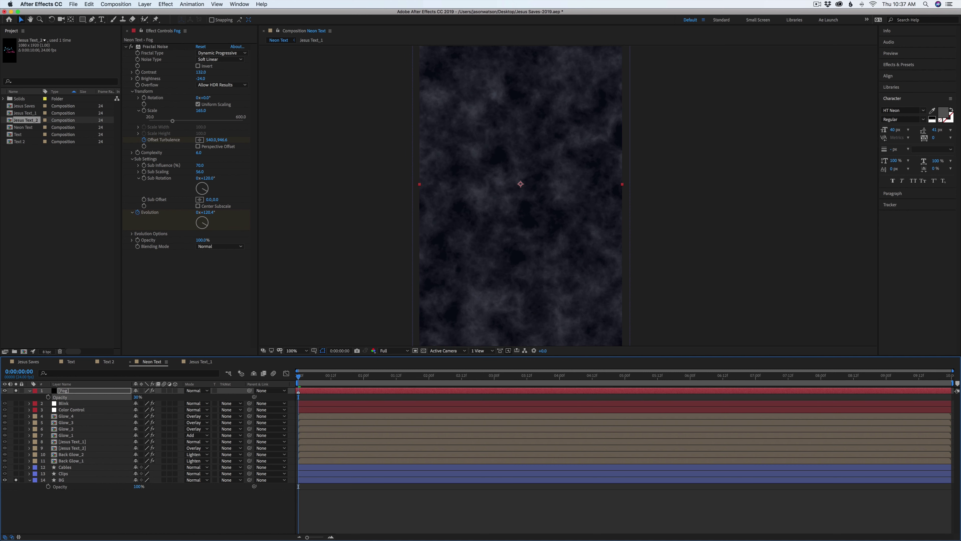
- Fade out the Fog layer with Opacity keyframes of 30% at 08:12 and 0% at 09:23
{"action": "mouse_move", "coordinate": [813, 378]}
{"action": "left_mouse_down"}
{"action": "mouse_move", "coordinate": [756, 378]}
{"action": "mouse_move", "coordinate": [820, 379]}
{"action": "left_mouse_up"}
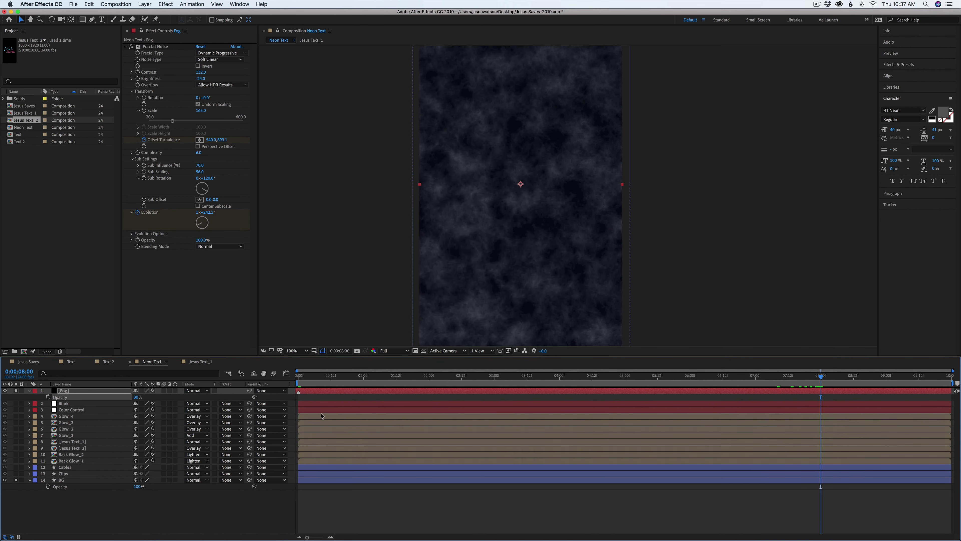
{"action": "left_click", "coordinate": [48, 397]}
{"action": "key", "text": "space"}
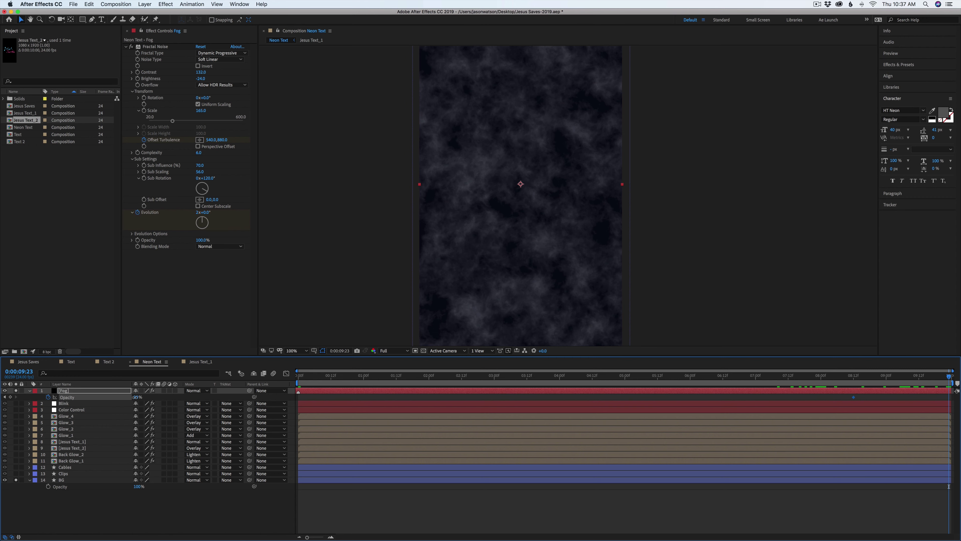
{"action": "left_click_drag", "start_coordinate": [135, 397], "coordinate": [121, 397]}
- Duplicate the Fog layer and slide the copy in time to start at 0:00:08:00
{"action": "left_click", "coordinate": [317, 392]}
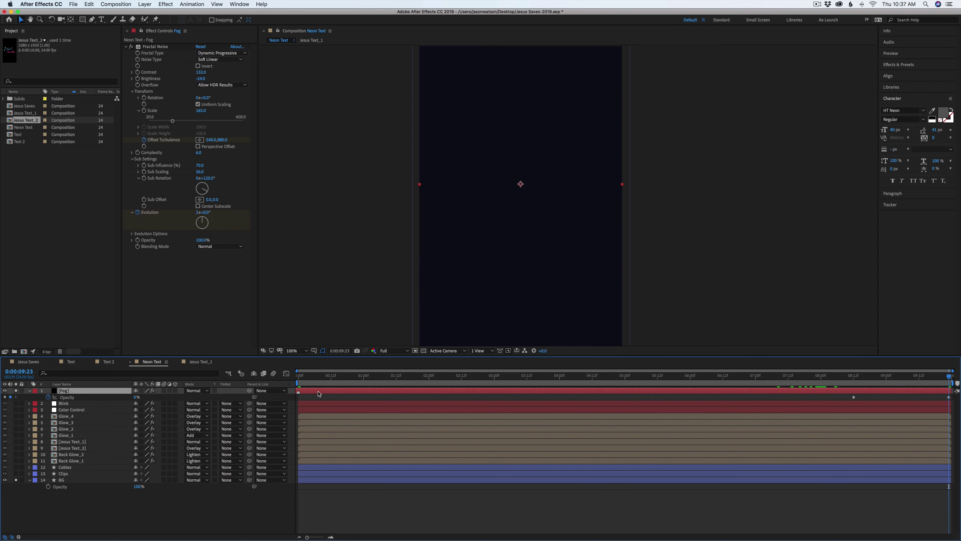
{"action": "key", "text": "super+d"}
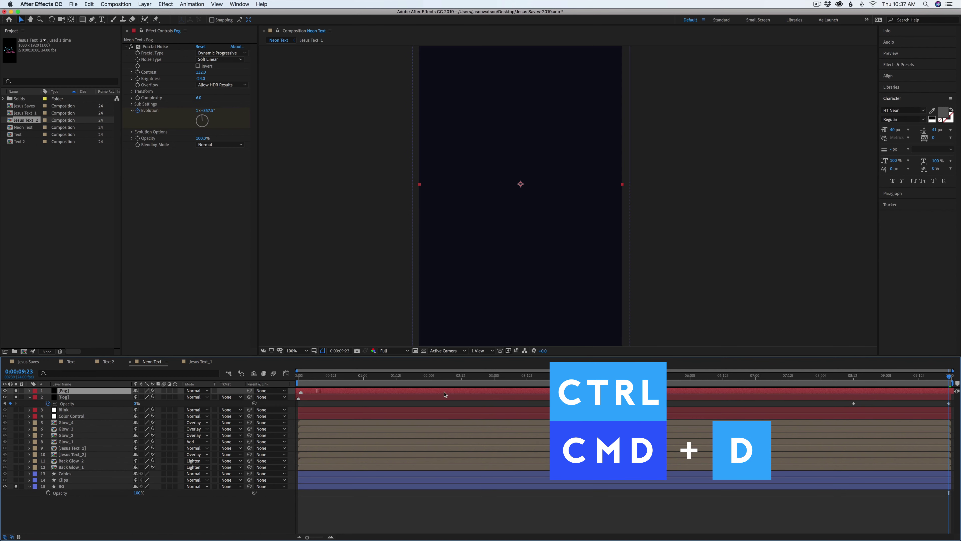
{"action": "left_click_drag", "start_coordinate": [318, 392], "coordinate": [939, 392]}
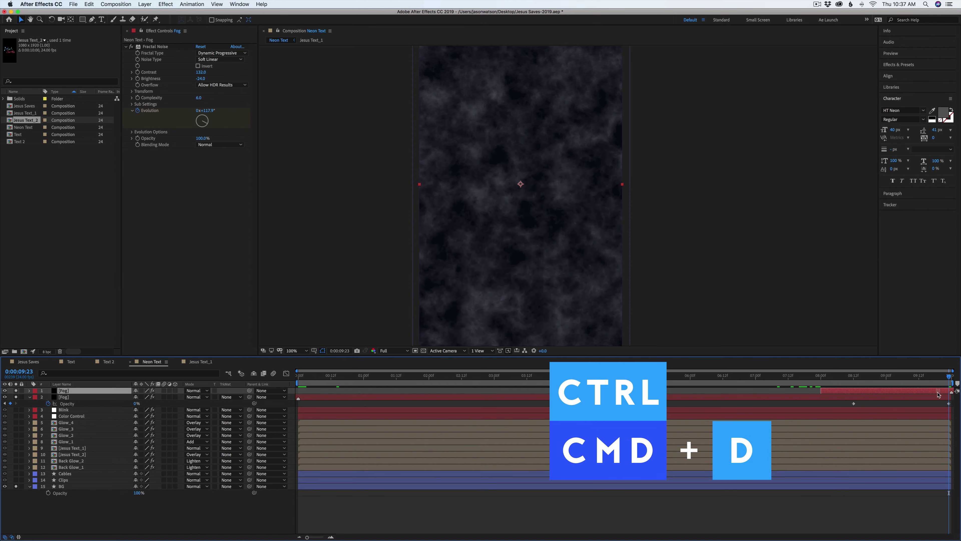
- Fade in the duplicate Fog layer with Opacity keyframes of 0% at 08:00 and 30% at 09:13
{"action": "left_click", "coordinate": [901, 379]}
{"action": "key", "text": "space"}
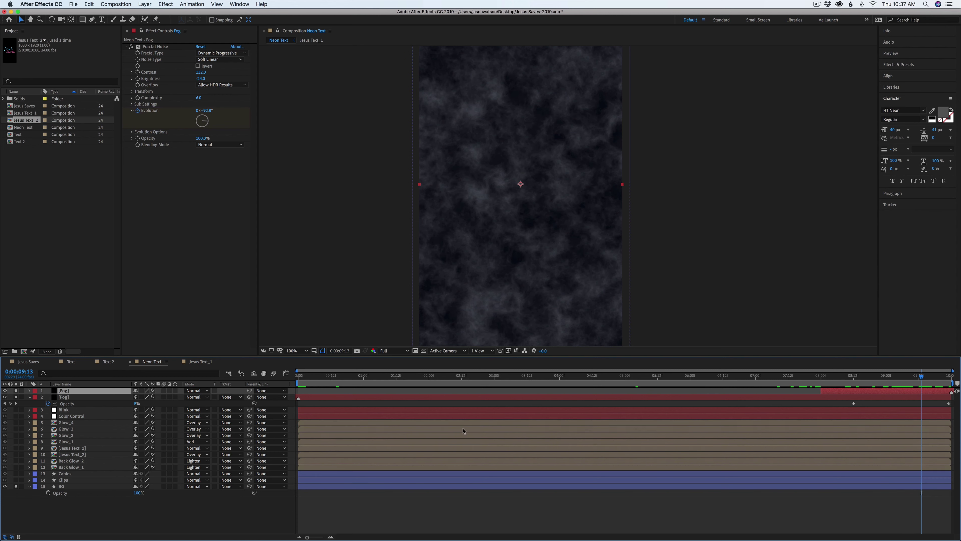
{"action": "key", "text": "t"}
{"action": "left_click", "coordinate": [10, 397]}
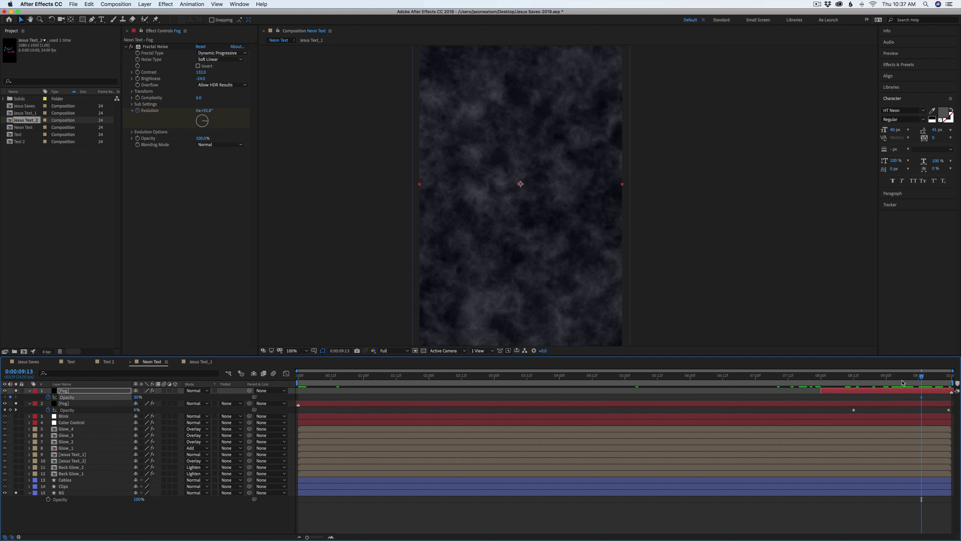
{"action": "left_click_drag", "start_coordinate": [921, 377], "coordinate": [821, 378]}
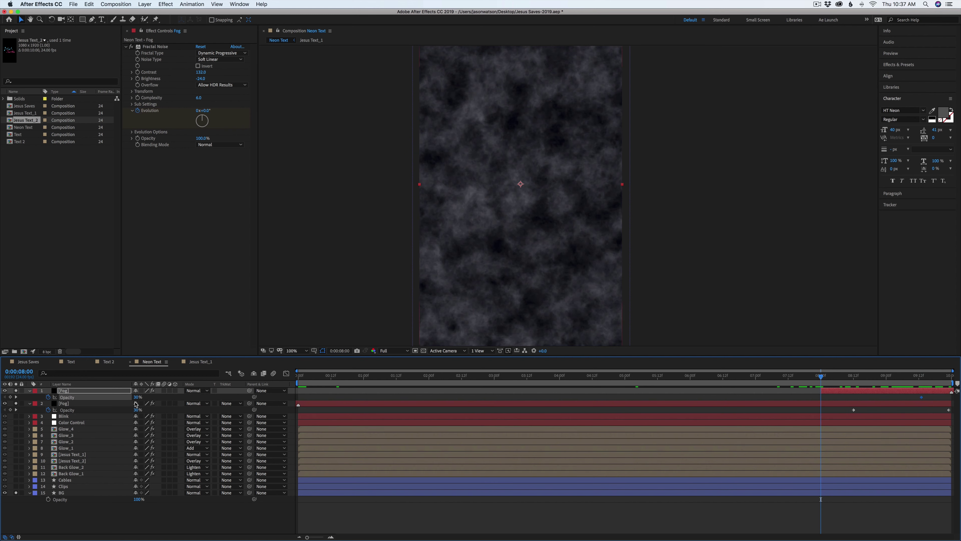
{"action": "left_click_drag", "start_coordinate": [138, 400], "coordinate": [130, 400]}
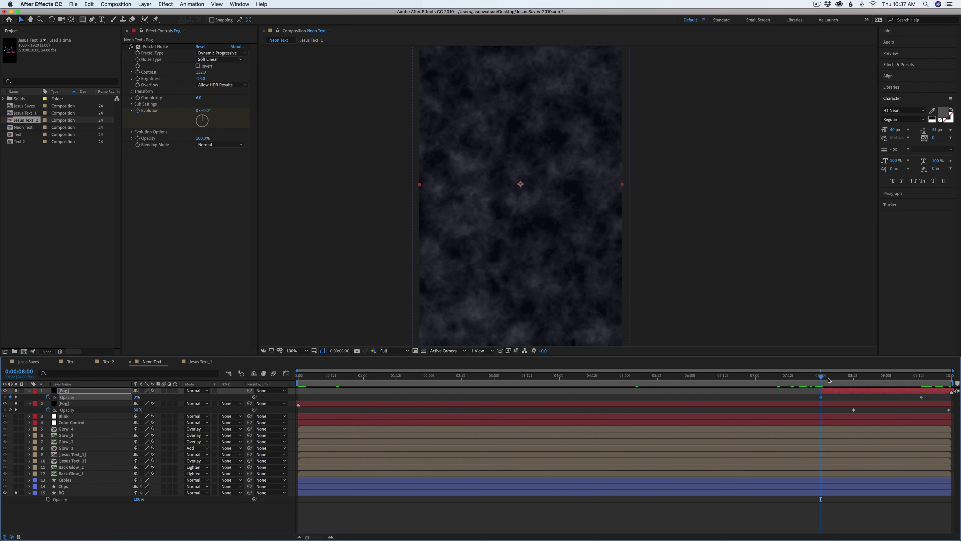
- Move both Fog layers down the layer stack, between Jesus Text_1 and Jesus Text_2
{"action": "left_click", "coordinate": [837, 377]}
{"action": "mouse_move", "coordinate": [839, 380]}
{"action": "left_mouse_down"}
{"action": "mouse_move", "coordinate": [946, 378]}
{"action": "mouse_move", "coordinate": [851, 381]}
{"action": "left_mouse_up"}
{"action": "left_click", "coordinate": [57, 398], "text": "shift"}
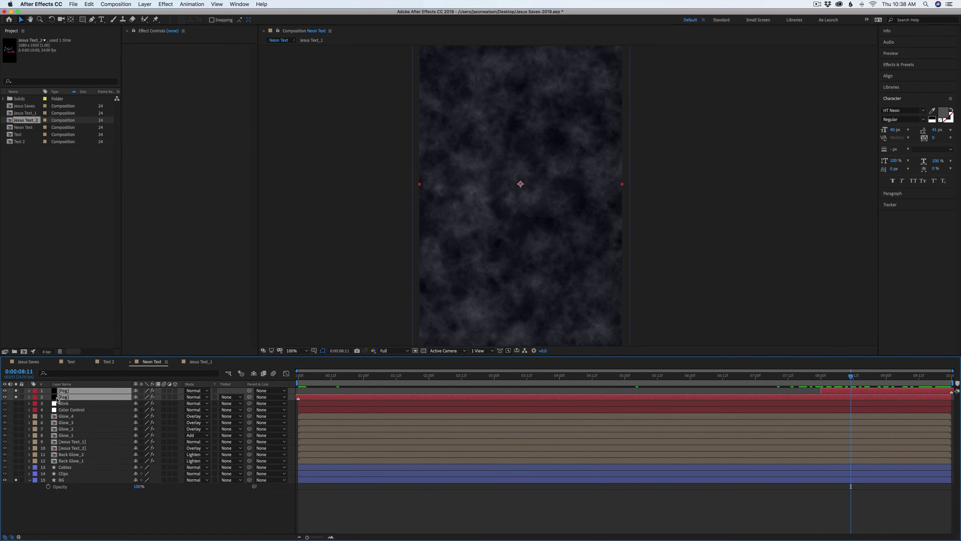
{"action": "left_click_drag", "start_coordinate": [57, 401], "coordinate": [57, 448]}
- Check the Fog layers' blending mode in the Jesus Saves composition and return to the Neon Text composition
{"action": "left_click", "coordinate": [28, 362]}
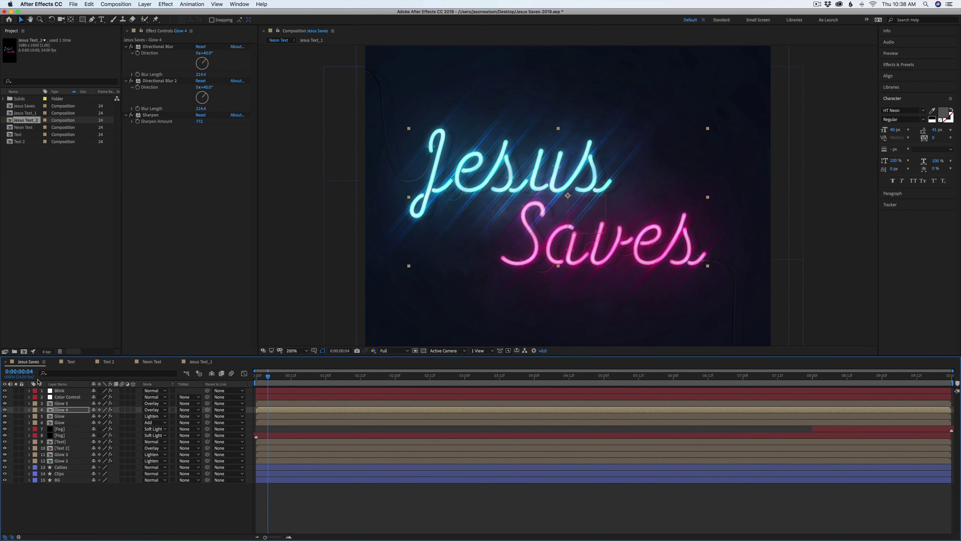
{"action": "left_click", "coordinate": [152, 362]}
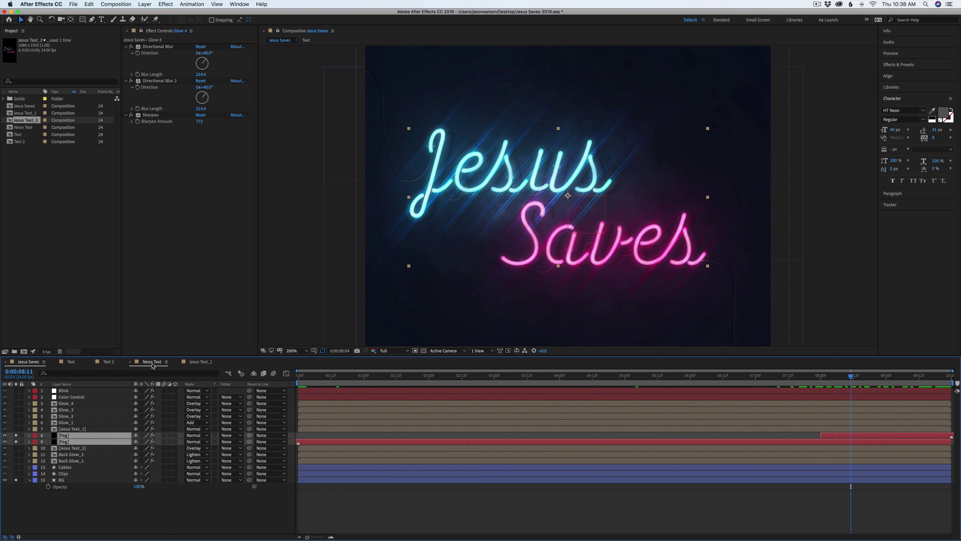
- Move both Fog layers above the Jesus Text_1 layer and set their blending mode to Soft Light
{"action": "left_click_drag", "start_coordinate": [63, 437], "coordinate": [69, 429]}
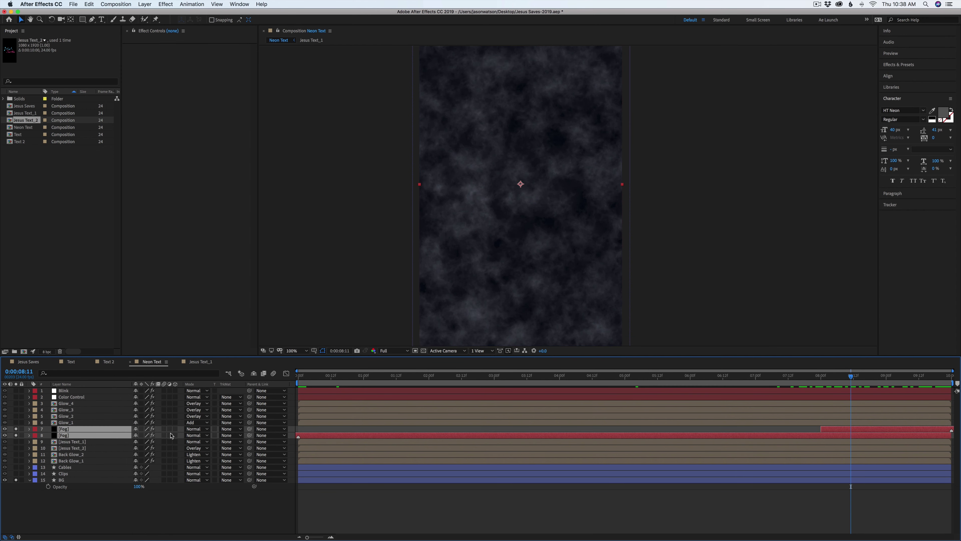
{"action": "left_click", "coordinate": [197, 435]}
{"action": "left_click", "coordinate": [200, 370]}
- Turn off solo for both Fog layers and the BG layer
{"action": "left_click", "coordinate": [15, 429]}
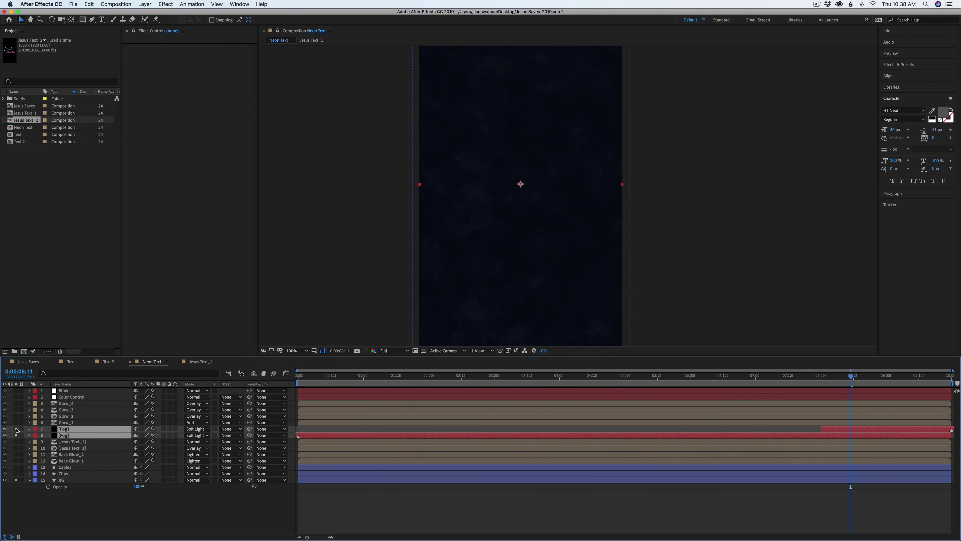
{"action": "left_click", "coordinate": [16, 435]}
{"action": "left_click", "coordinate": [15, 480]}
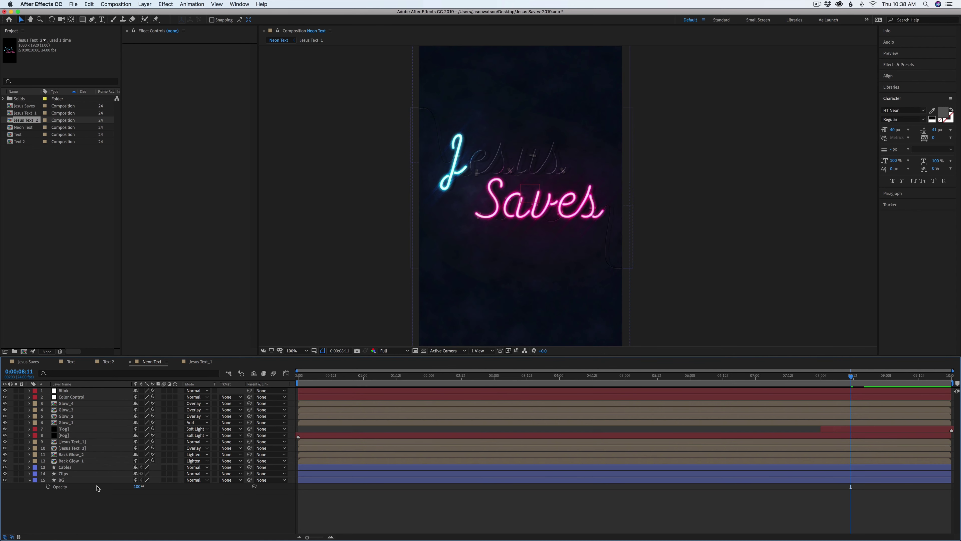
- Draw a closed, irregular curved mask around the middle of the sign on the lower Fog layer, with its top vertex raised well above the text
{"action": "left_click", "coordinate": [64, 435]}
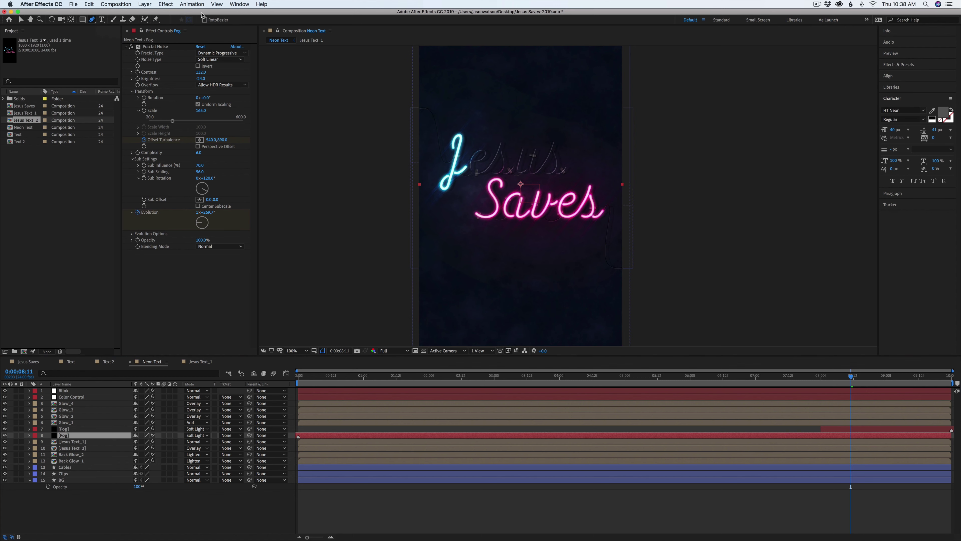
{"action": "key", "text": "g"}
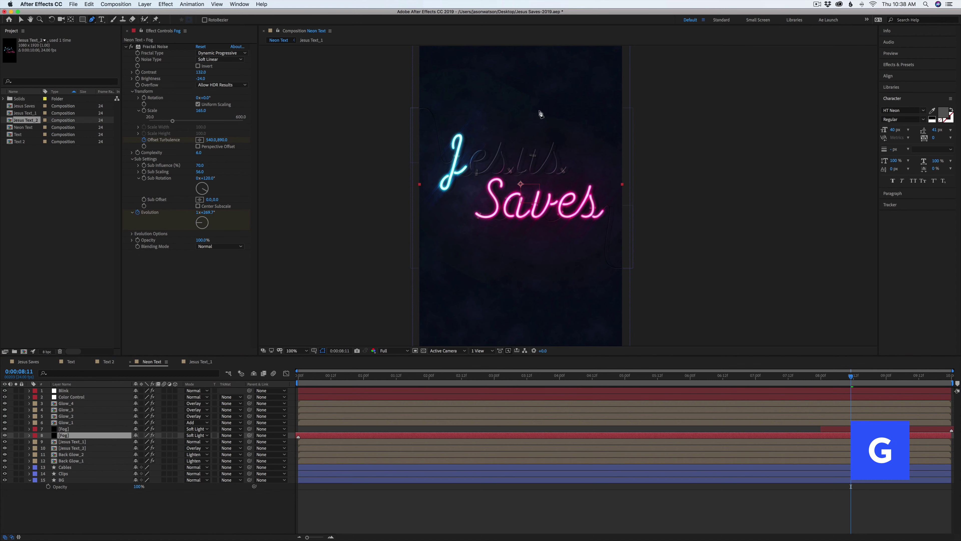
{"action": "left_click", "coordinate": [554, 120]}
{"action": "mouse_move", "coordinate": [516, 114]}
{"action": "left_mouse_down"}
{"action": "mouse_move", "coordinate": [460, 164]}
{"action": "mouse_move", "coordinate": [466, 185]}
{"action": "left_mouse_up"}
{"action": "left_click_drag", "start_coordinate": [459, 236], "coordinate": [456, 245]}
{"action": "left_click_drag", "start_coordinate": [513, 290], "coordinate": [540, 280]}
{"action": "left_click_drag", "start_coordinate": [548, 241], "coordinate": [590, 235]}
{"action": "left_click_drag", "start_coordinate": [586, 170], "coordinate": [577, 142]}
{"action": "left_click", "coordinate": [554, 120]}
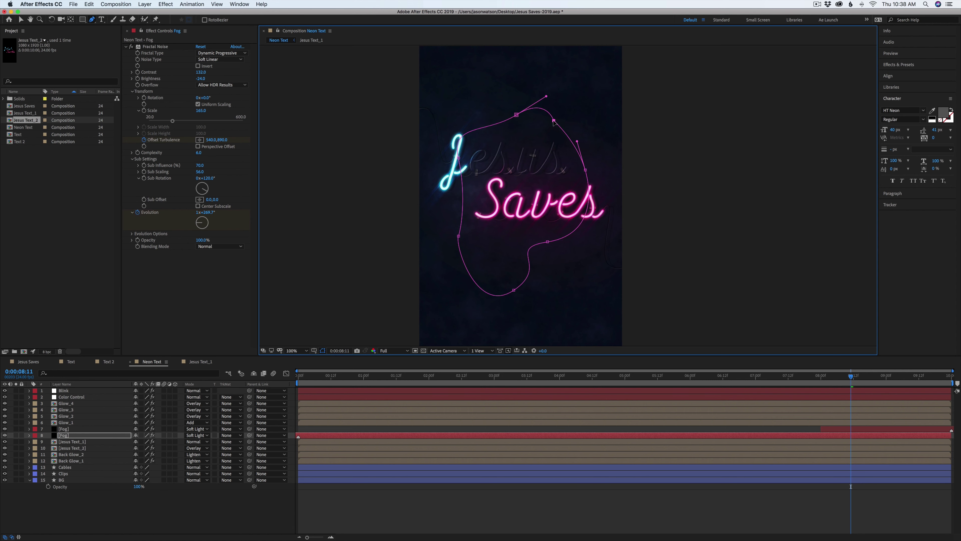
{"action": "left_click_drag", "start_coordinate": [516, 114], "coordinate": [543, 60]}
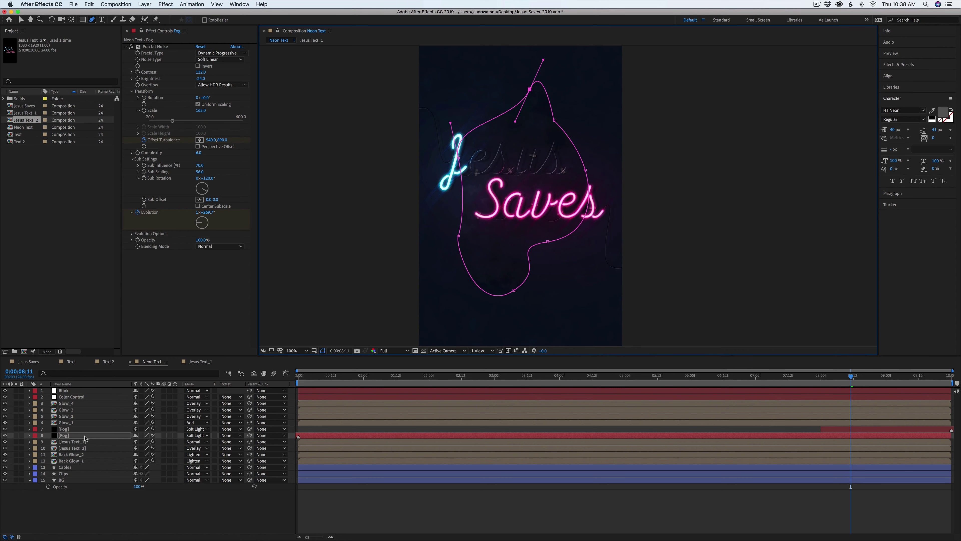
- Solo the lower Fog layer and set its mask's feather to 548 pixels and expansion to 62 pixels
{"action": "key", "text": "m"}
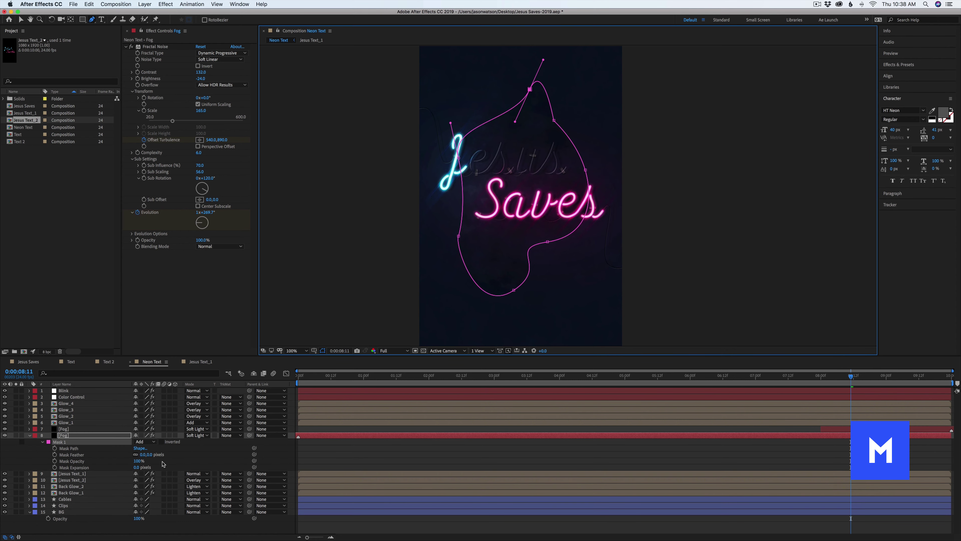
{"action": "left_click_drag", "start_coordinate": [150, 458], "coordinate": [193, 454]}
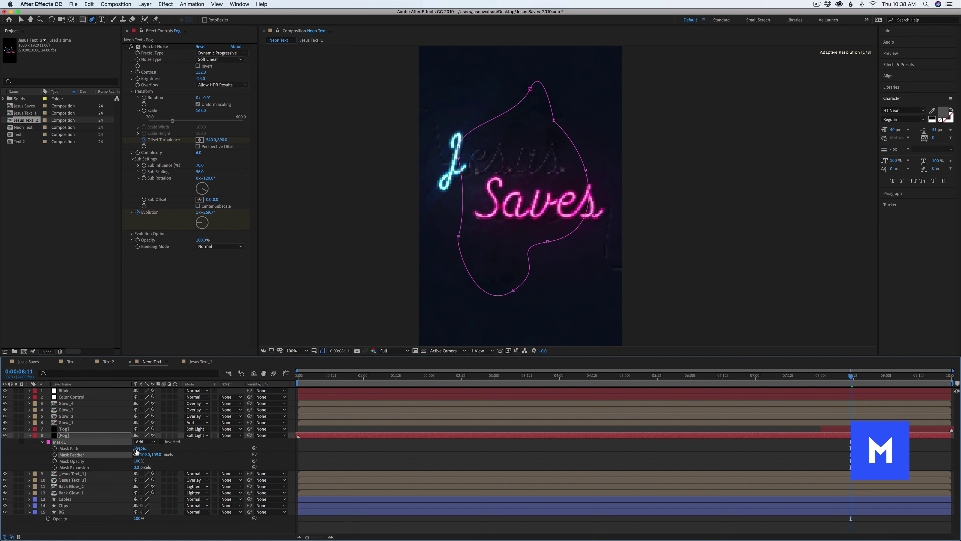
{"action": "left_click", "coordinate": [15, 435]}
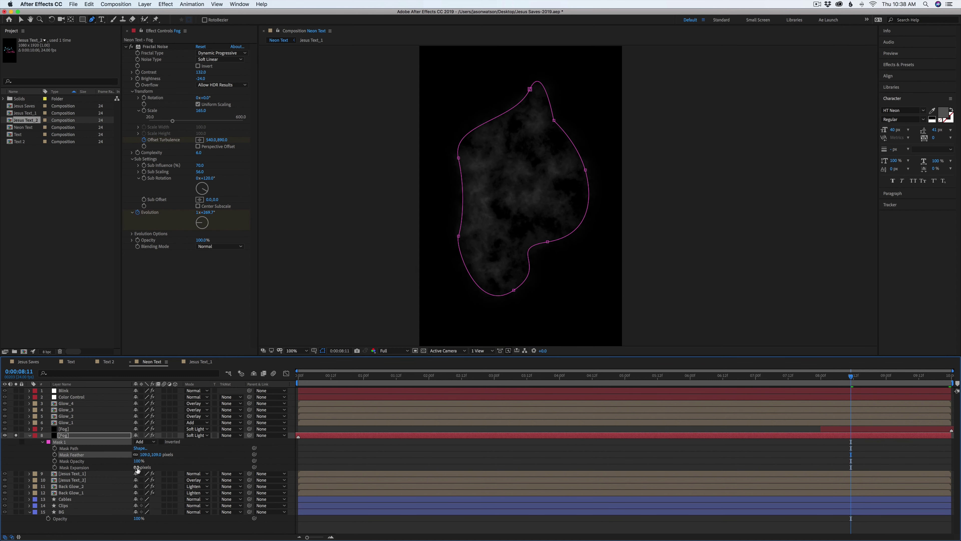
{"action": "left_click_drag", "start_coordinate": [135, 467], "coordinate": [228, 455]}
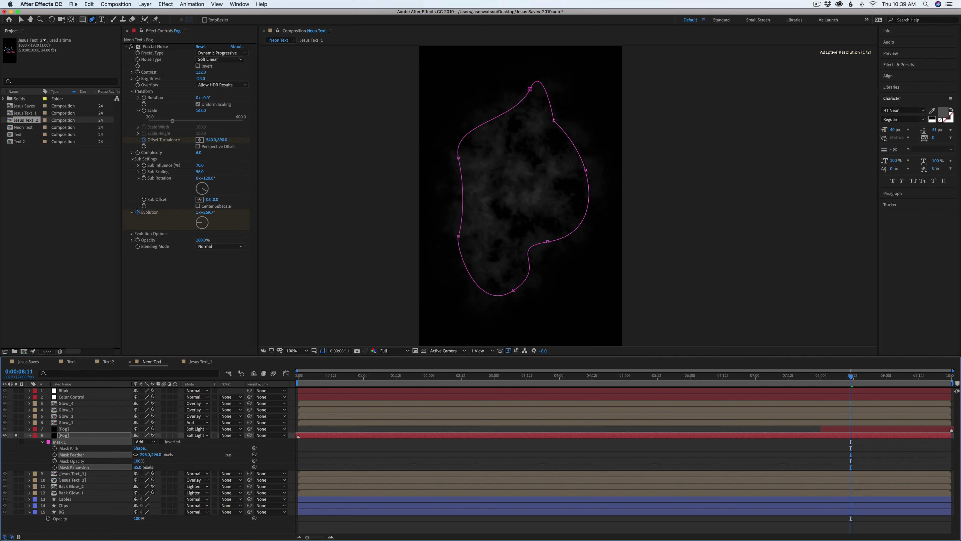
{"action": "mouse_move", "coordinate": [142, 468]}
{"action": "left_mouse_down"}
{"action": "mouse_move", "coordinate": [249, 452]}
{"action": "mouse_move", "coordinate": [128, 468]}
{"action": "left_mouse_up"}
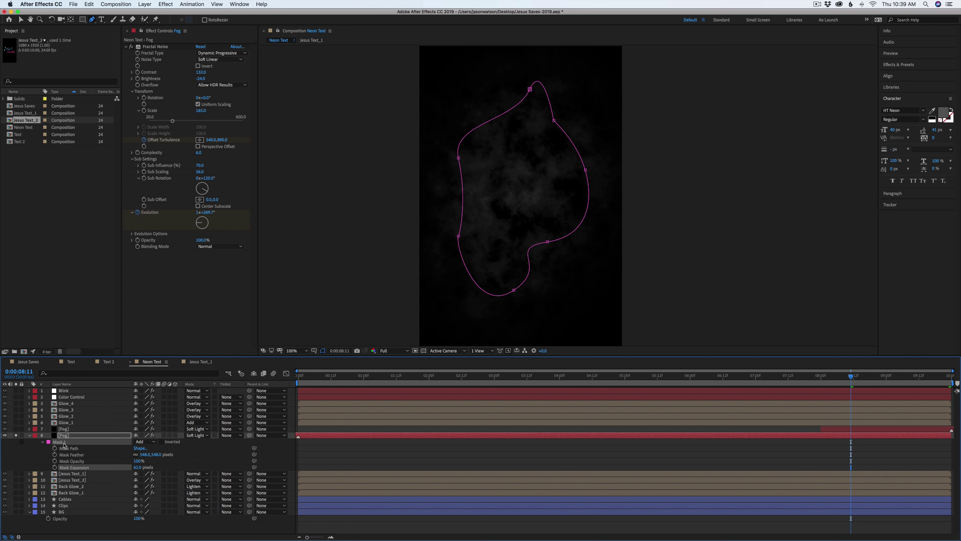
{"action": "left_click", "coordinate": [852, 431]}
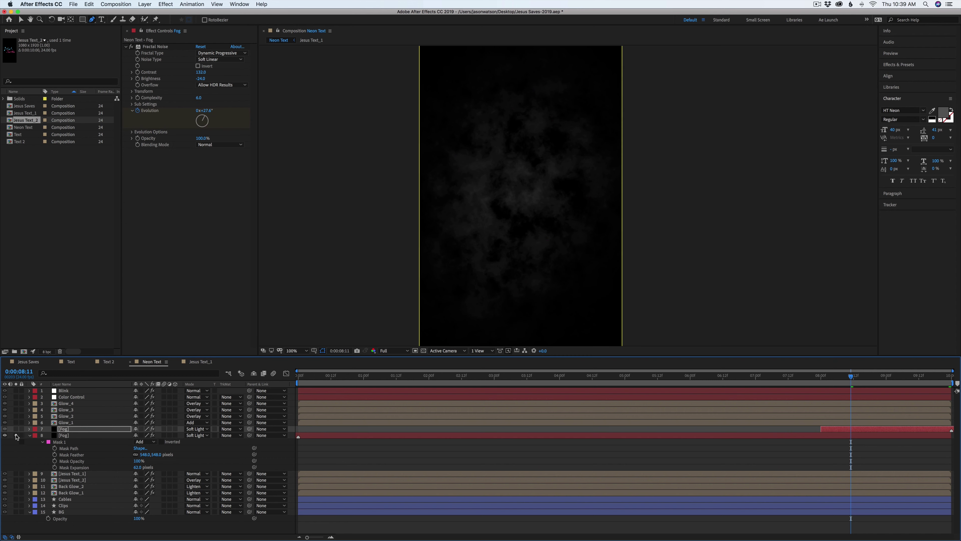
{"action": "key", "text": "super+v"}
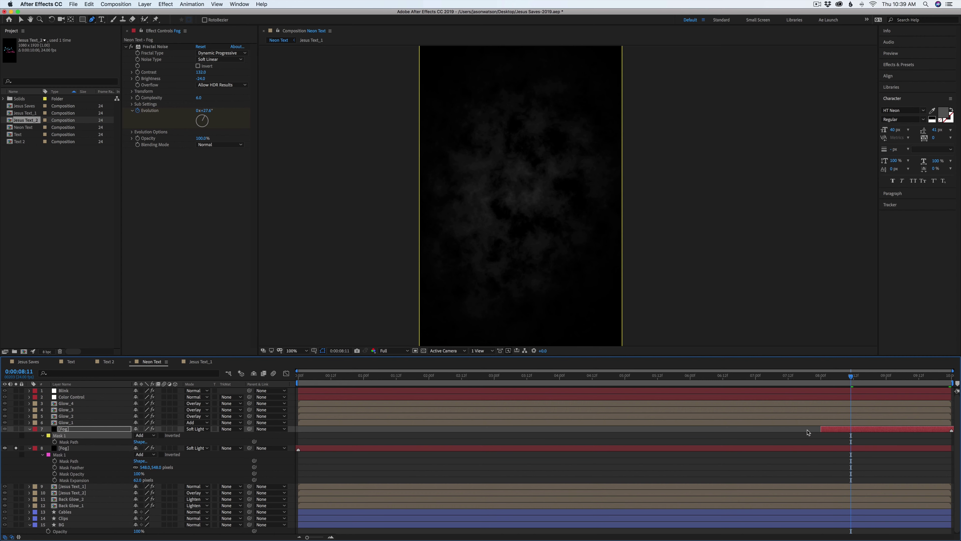
{"action": "left_click", "coordinate": [64, 455]}
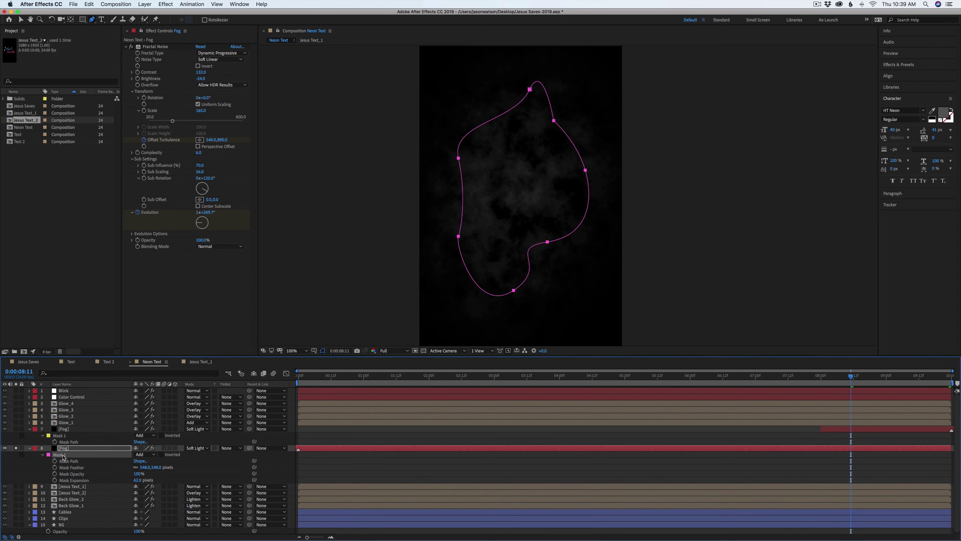
{"action": "left_click", "coordinate": [63, 436]}
{"action": "key", "text": "Delete"}
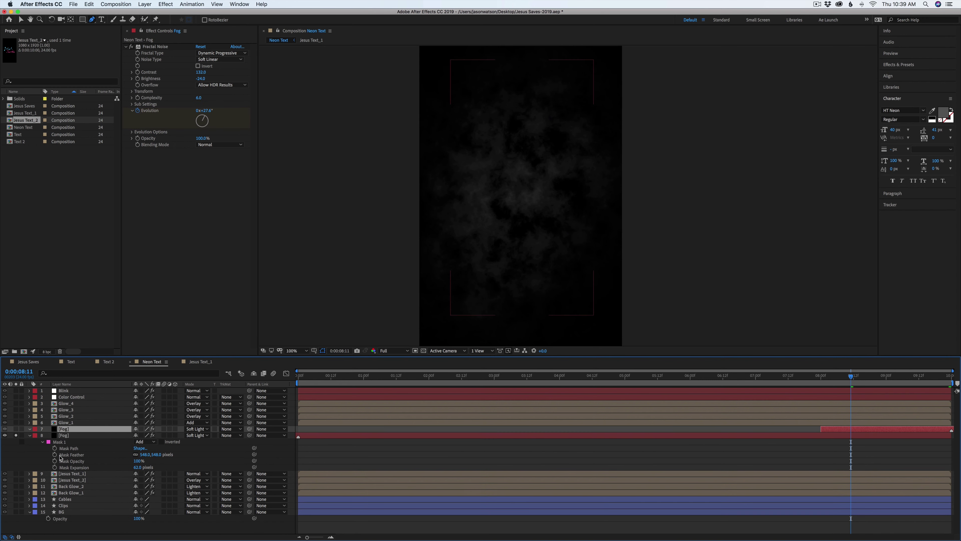
- Copy Mask 1 from the lower Fog layer to the duplicate Fog layer and turn off solo
{"action": "left_click", "coordinate": [59, 443]}
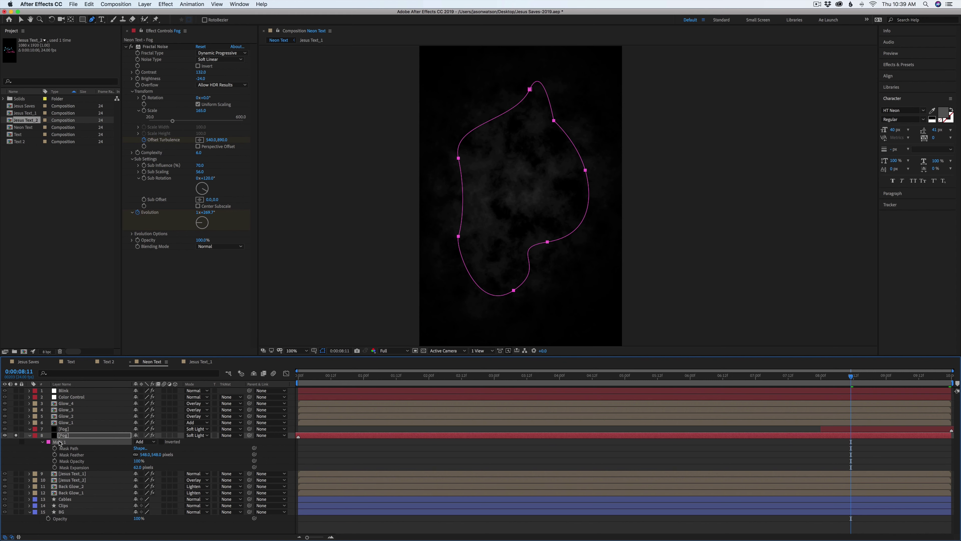
{"action": "left_click", "coordinate": [65, 430]}
{"action": "key", "text": "super+v"}
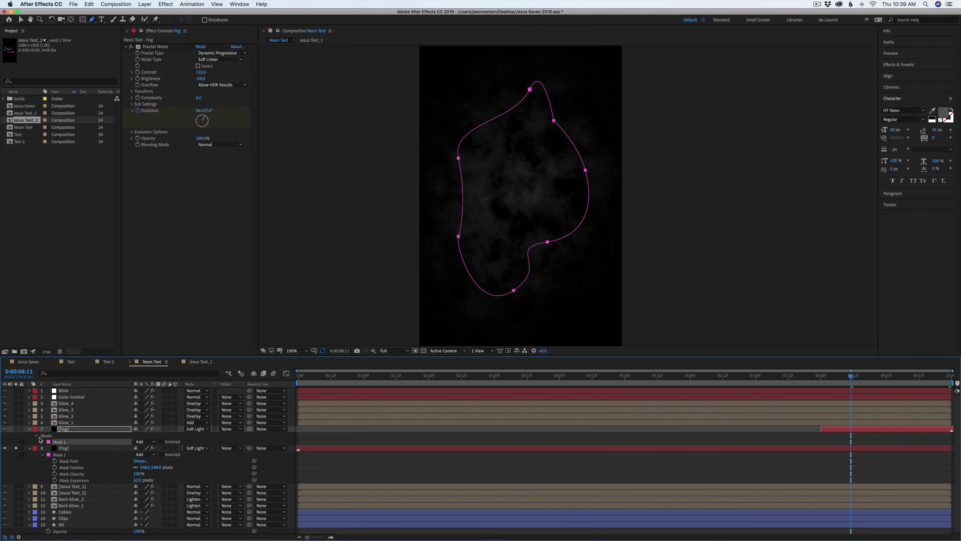
{"action": "left_click", "coordinate": [29, 448]}
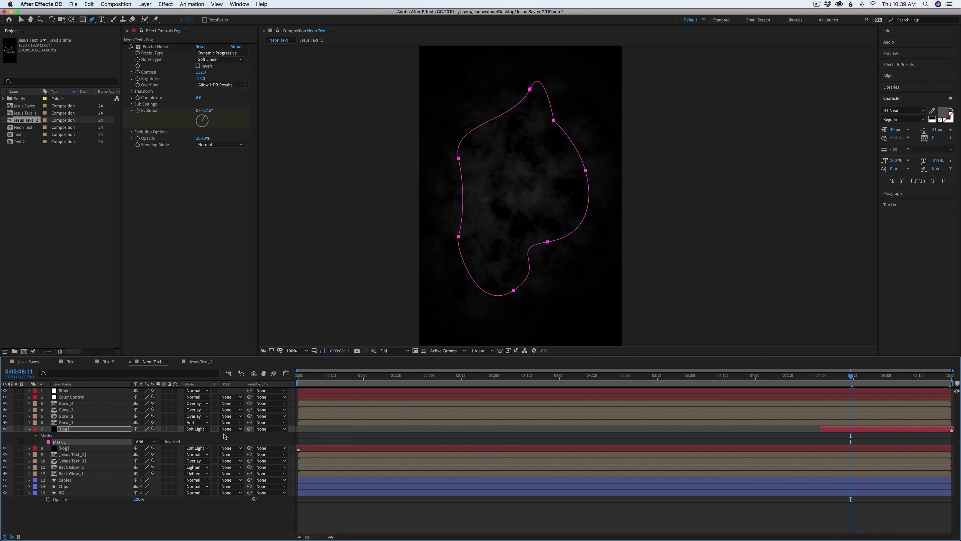
{"action": "left_click", "coordinate": [763, 527]}
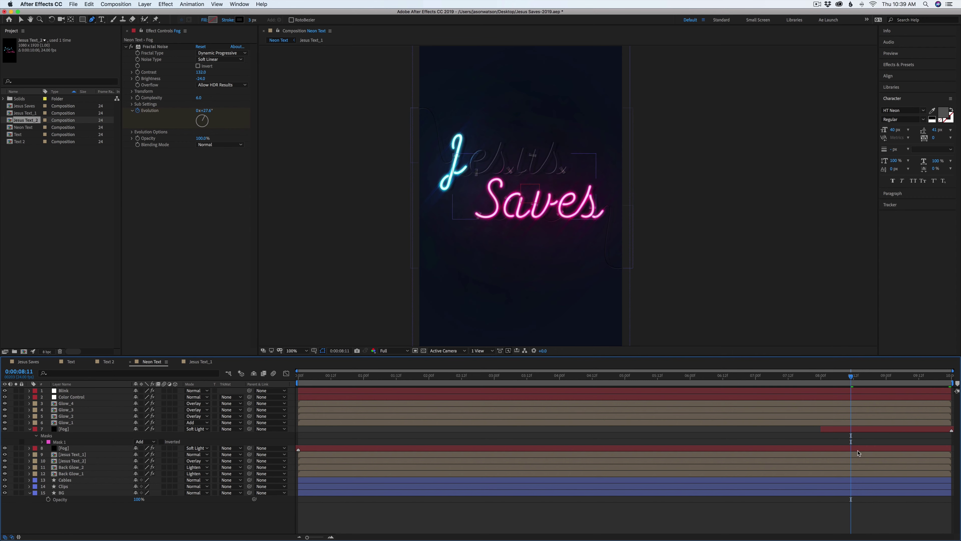
- Preview the flickering sign and masked fog at several points along the Neon Text timeline
{"action": "key", "text": "space"}
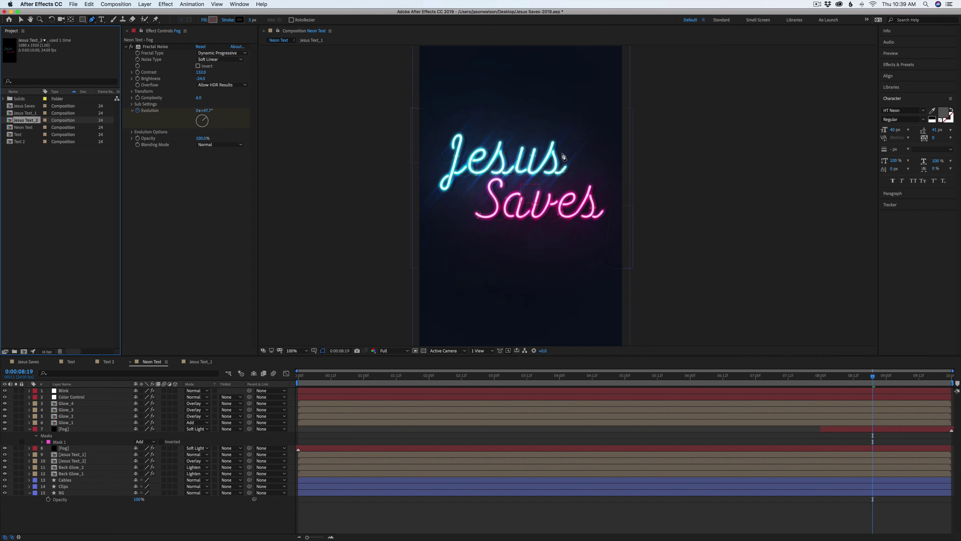
{"action": "left_click_drag", "start_coordinate": [866, 379], "coordinate": [550, 397]}
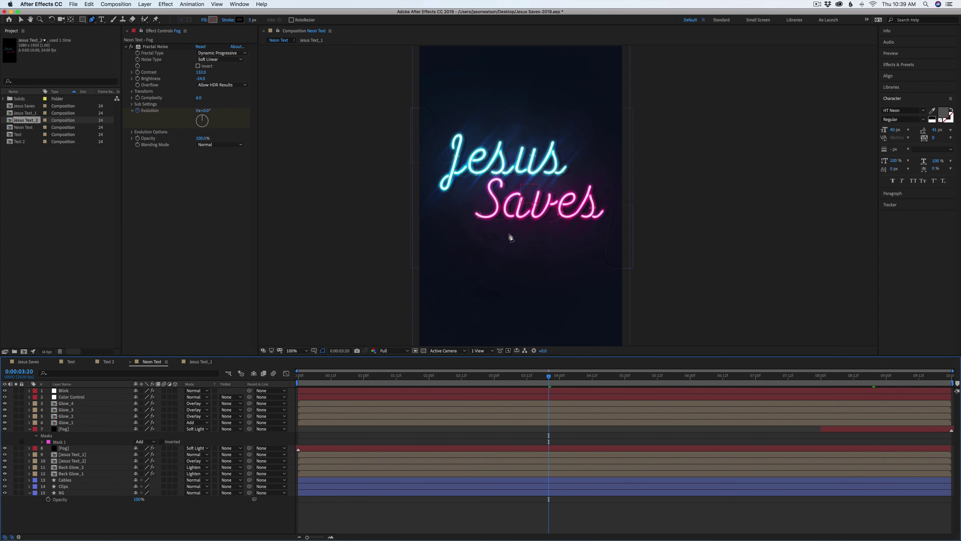
{"action": "left_click_drag", "start_coordinate": [550, 379], "coordinate": [625, 379]}
{"action": "left_click_drag", "start_coordinate": [633, 379], "coordinate": [767, 383]}
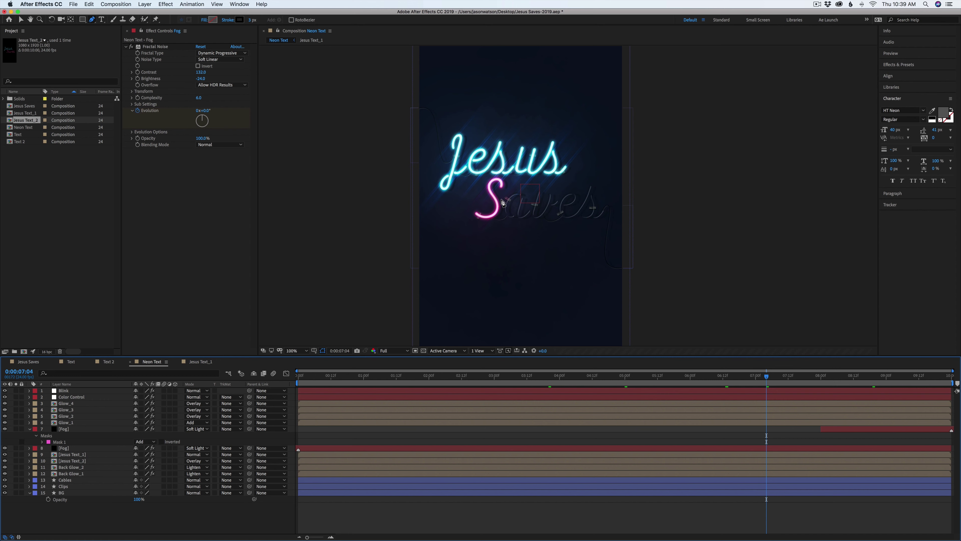
{"action": "left_click_drag", "start_coordinate": [766, 374], "coordinate": [840, 376]}
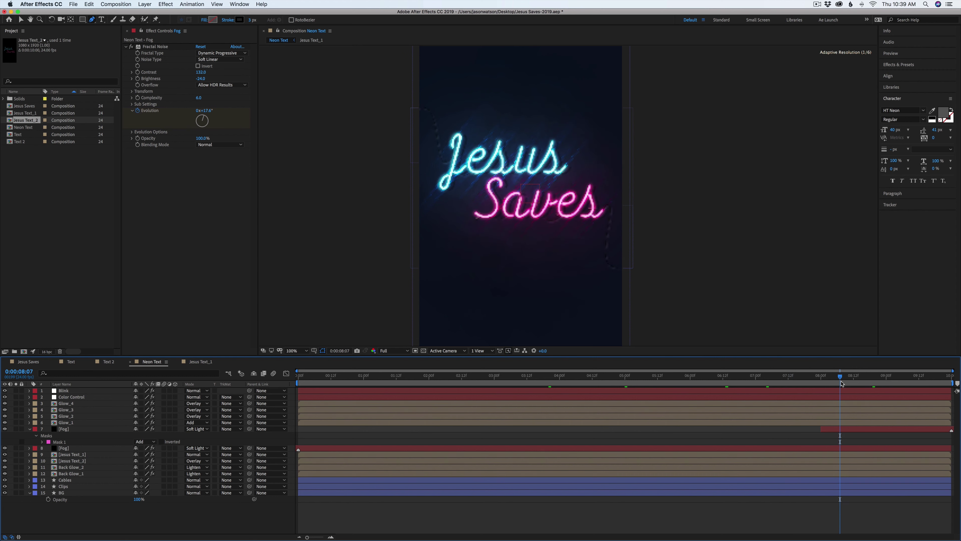
- Set the Text 2 color on the Color Control layer to orange F77925
{"action": "key", "text": "v"}
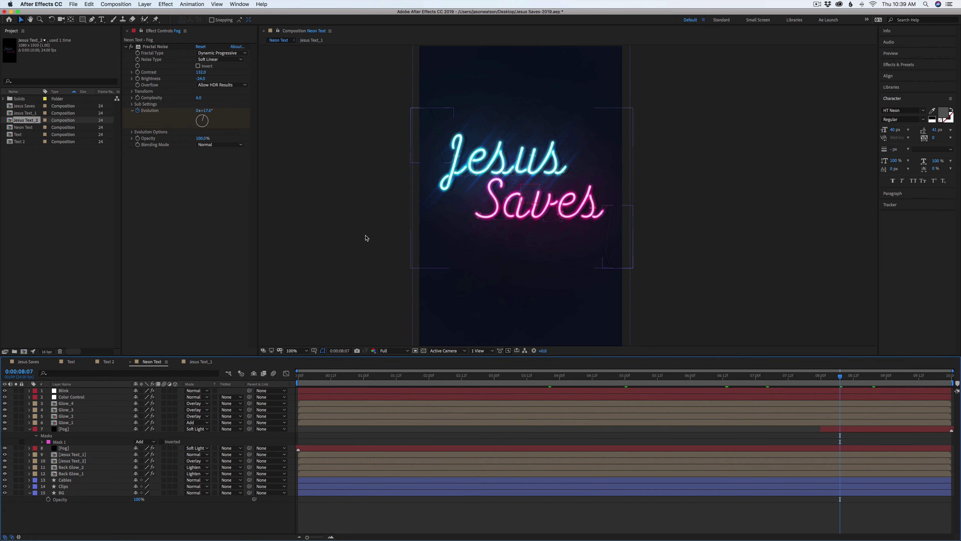
{"action": "left_click", "coordinate": [78, 397]}
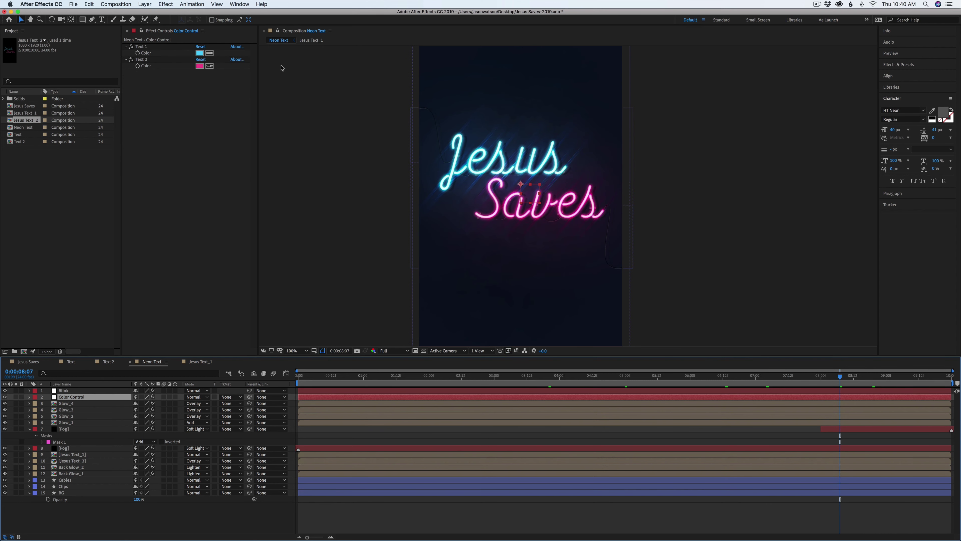
{"action": "left_click", "coordinate": [199, 66]}
{"action": "left_click_drag", "start_coordinate": [512, 426], "coordinate": [512, 438]}
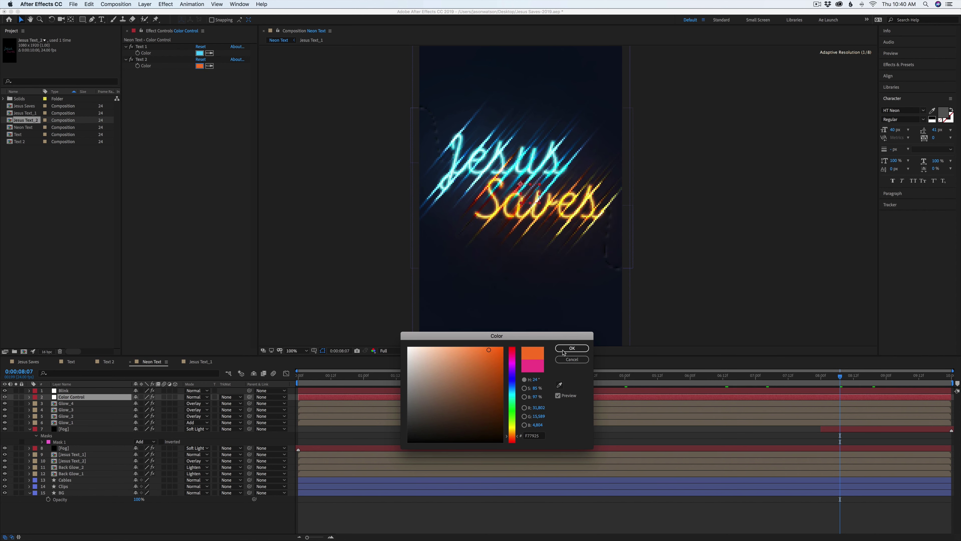
{"action": "left_click", "coordinate": [572, 348]}
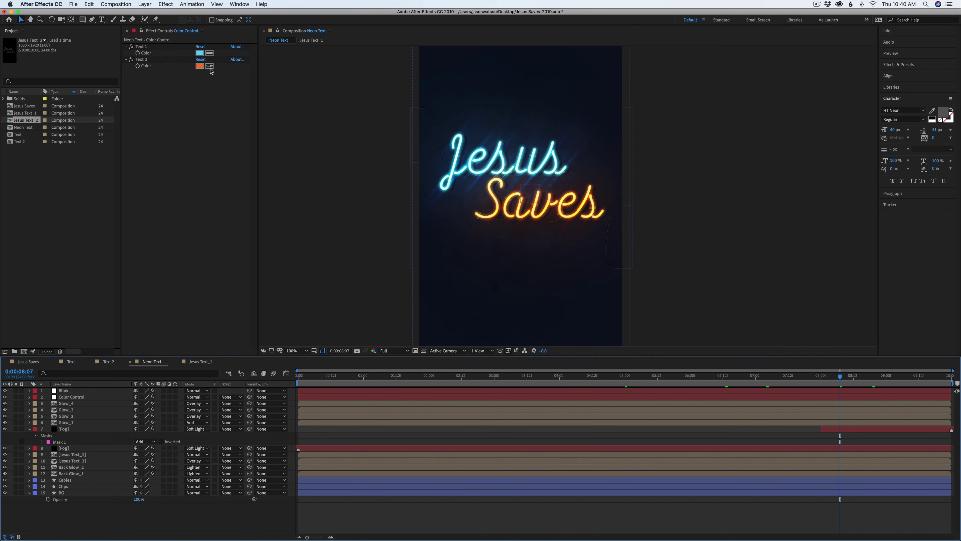
- Set the Text 1 color on the Color Control layer to purple
{"action": "left_click", "coordinate": [200, 53]}
{"action": "left_click_drag", "start_coordinate": [510, 427], "coordinate": [510, 369]}
{"action": "left_click", "coordinate": [570, 351]}
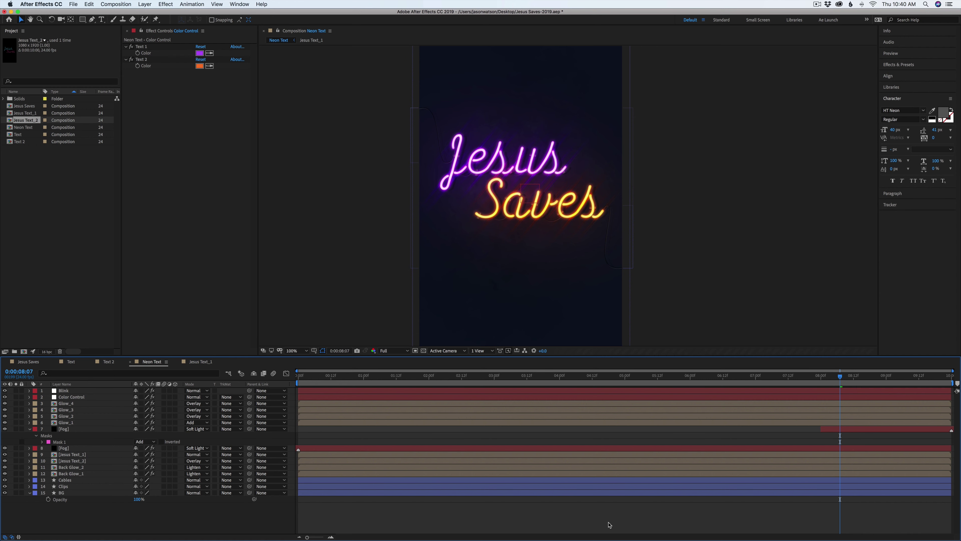
- Check the new text colors inside the Jesus Text_1 composition and return to the Neon Text composition
{"action": "left_click", "coordinate": [72, 455]}
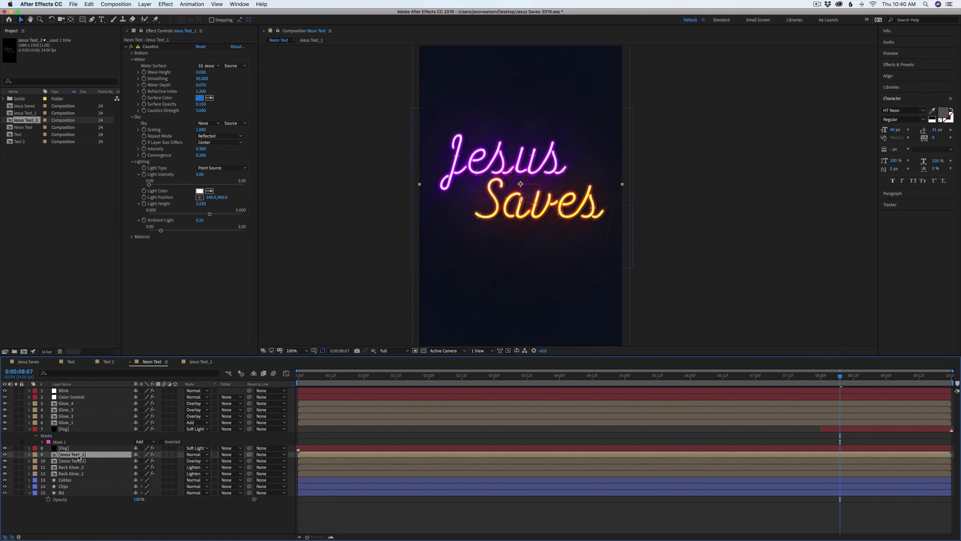
{"action": "double_click", "coordinate": [72, 454]}
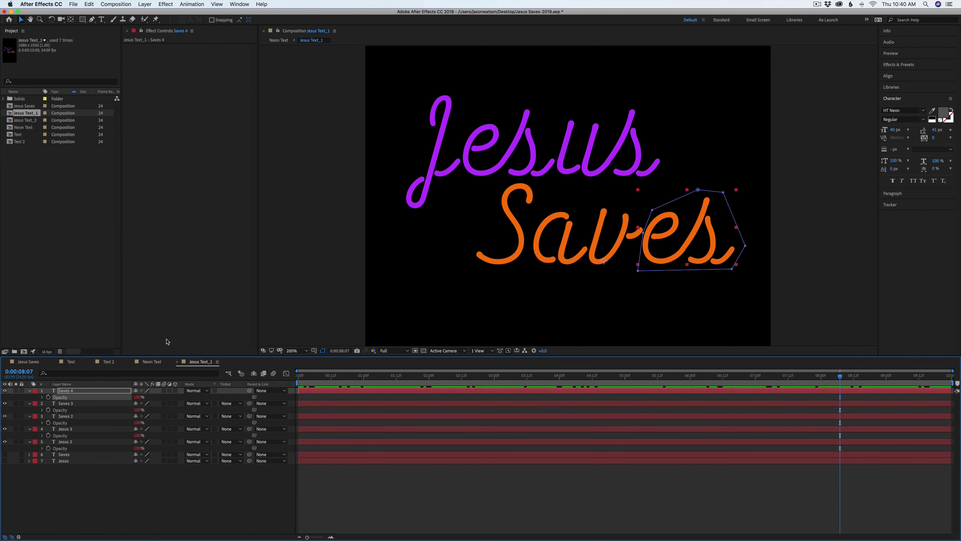
{"action": "left_click", "coordinate": [152, 362]}
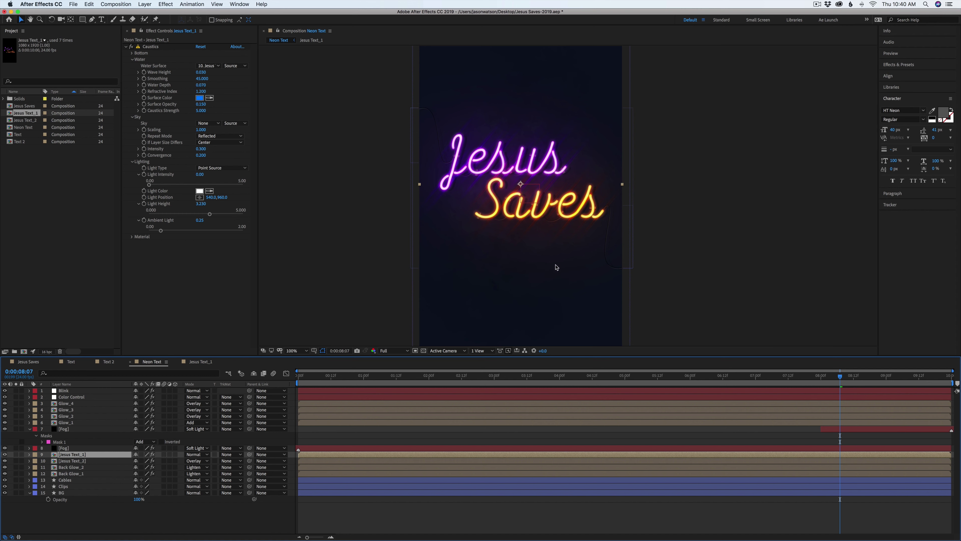
{"action": "left_click", "coordinate": [556, 514]}
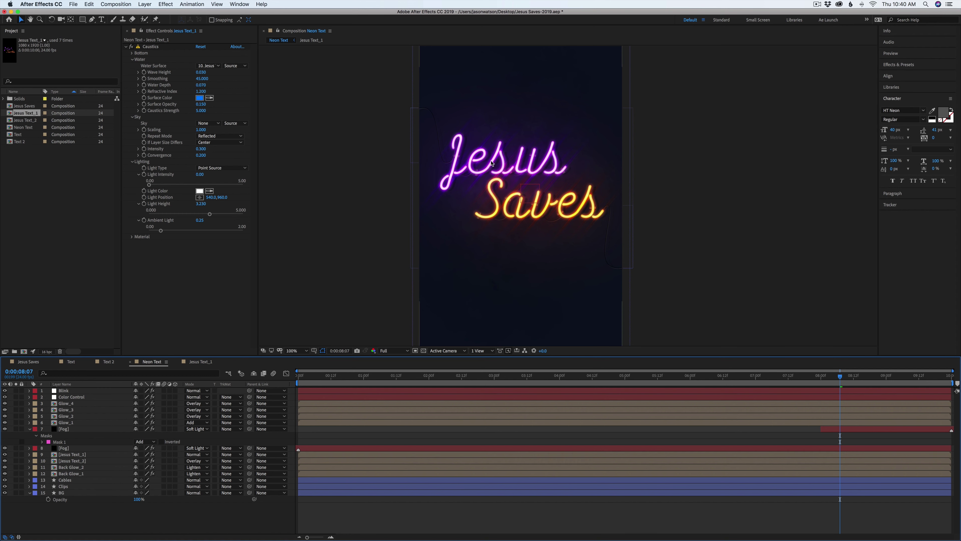
- Undo the Text 1 and Text 2 color changes and deselect the Color Control layer
{"action": "key", "text": "super+z"}
{"action": "key", "text": "super+z"}
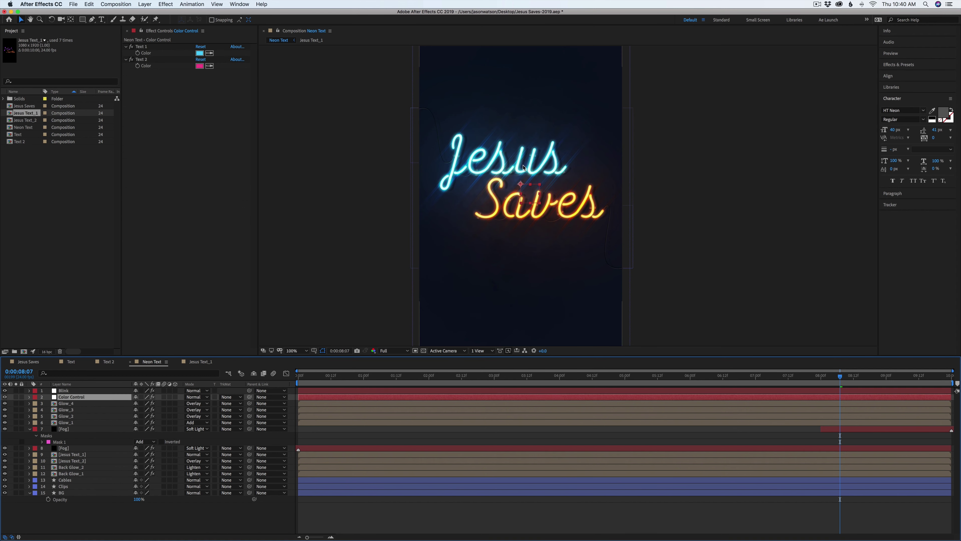
{"action": "left_click", "coordinate": [503, 516]}
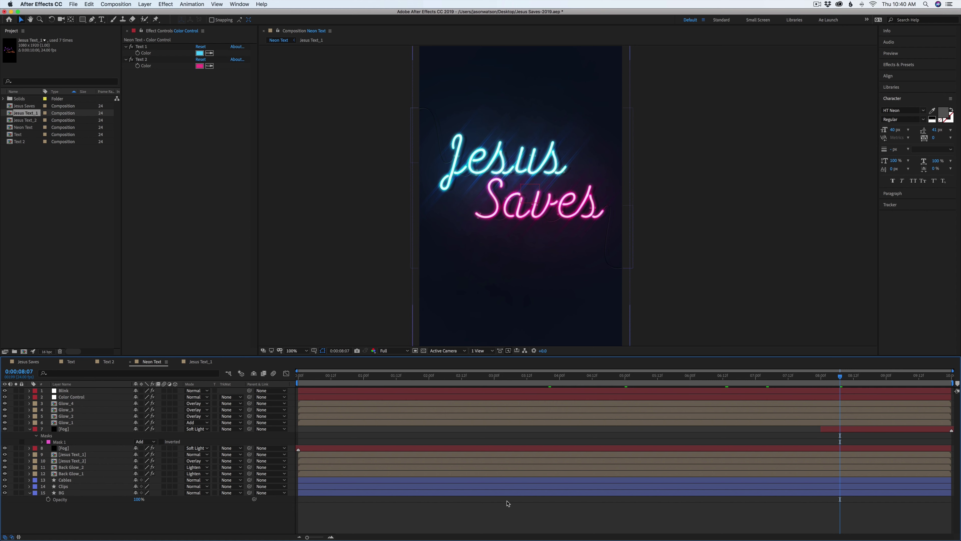